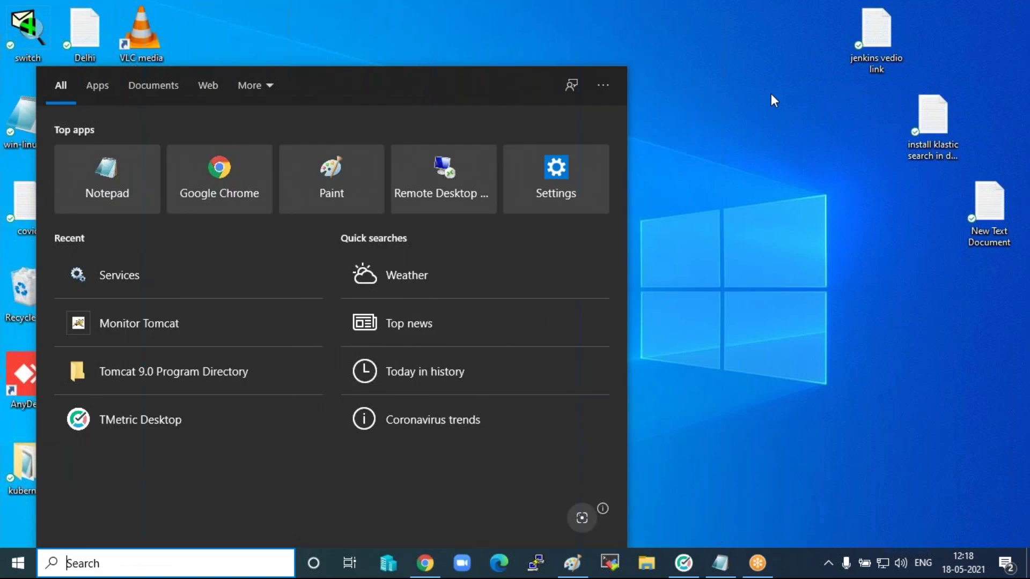
Open Cisco Packet Tracer Student and maximize its window.
{"action": "type", "text": "c"}
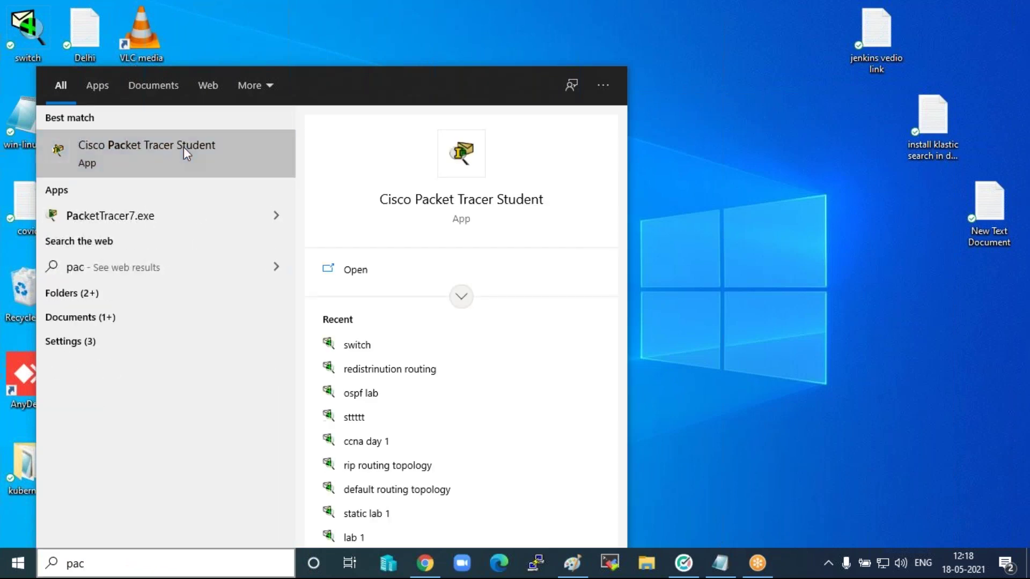
{"action": "left_click", "coordinate": [183, 147]}
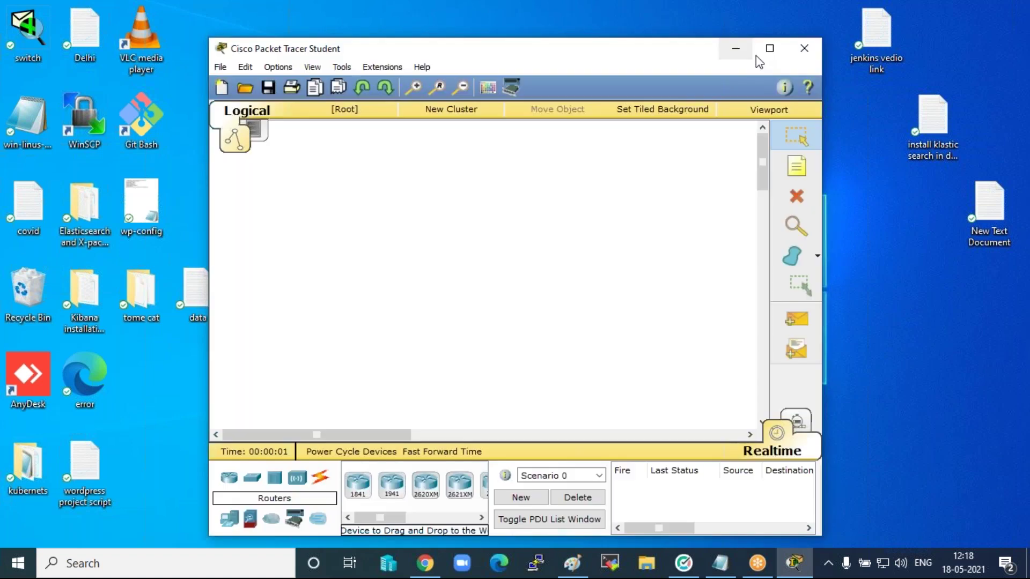
{"action": "left_click", "coordinate": [767, 49]}
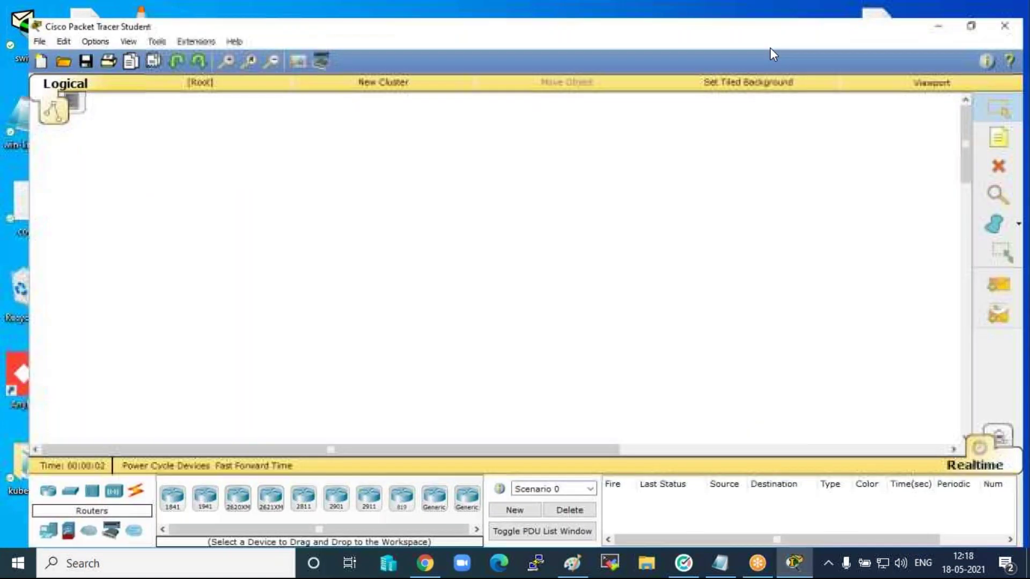
Place one 2950T-24 switch in the upper middle of the logical workspace.
{"action": "left_click", "coordinate": [49, 490]}
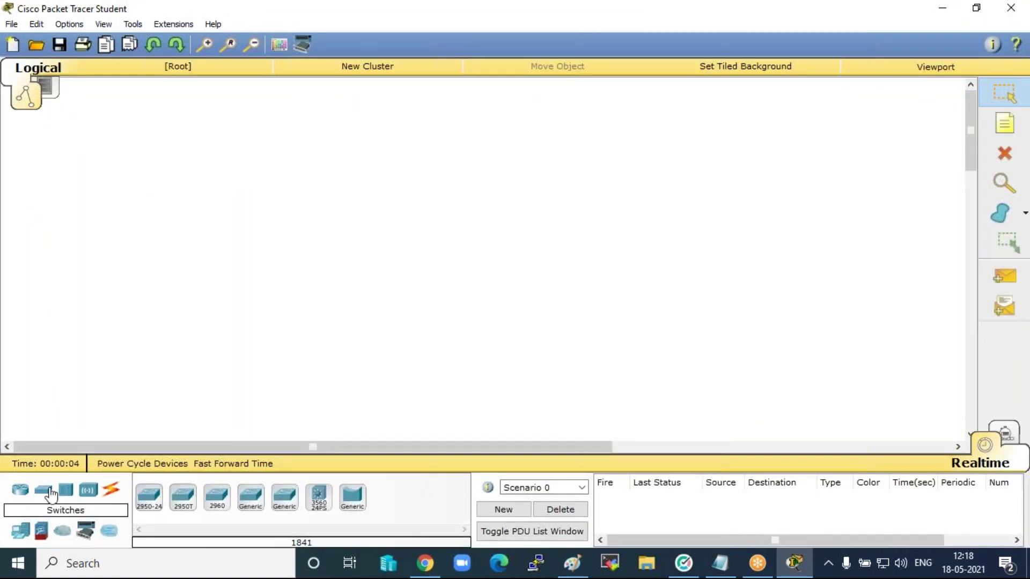
{"action": "left_click", "coordinate": [180, 496]}
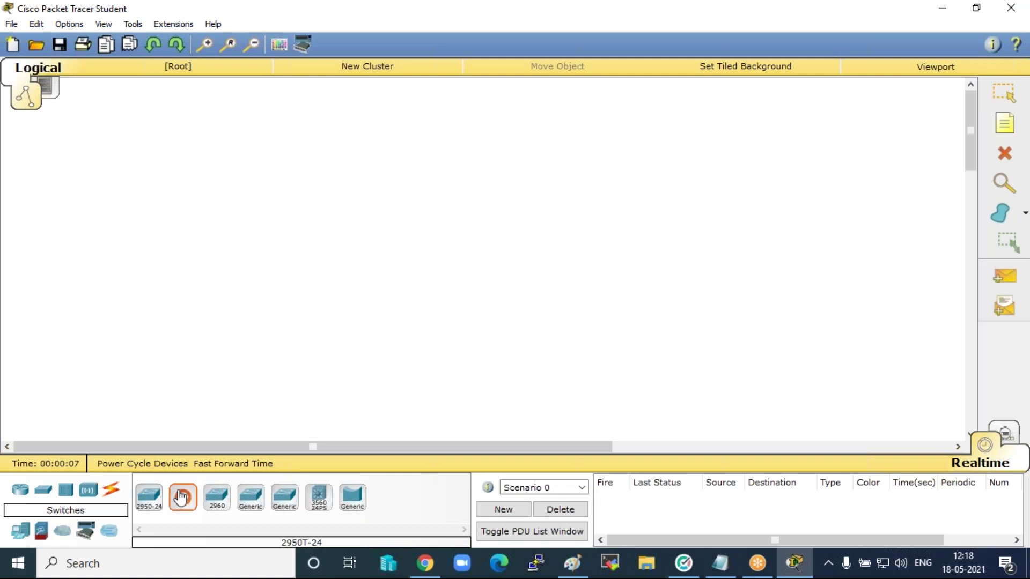
{"action": "left_click", "coordinate": [408, 160]}
{"action": "mouse_move", "coordinate": [416, 166]}
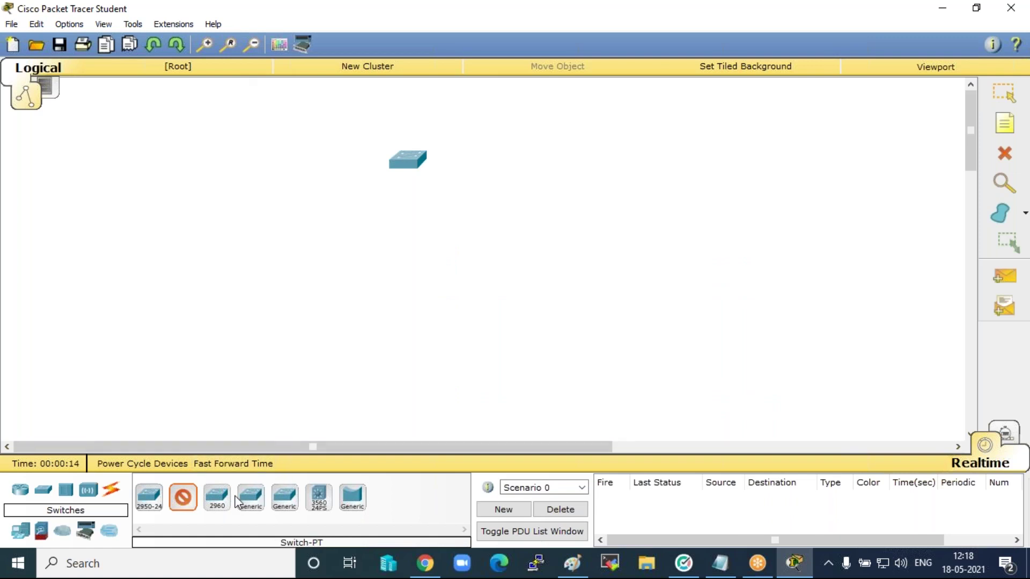
Place eight generic PCs in a row below the switch, grouped into four pairs.
{"action": "left_click", "coordinate": [20, 531]}
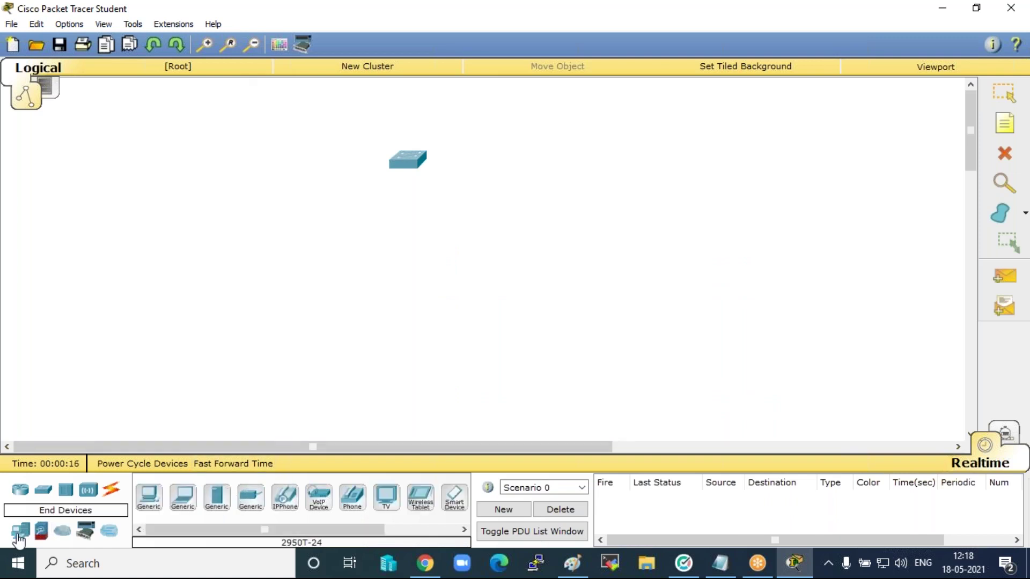
{"action": "left_click", "coordinate": [147, 504]}
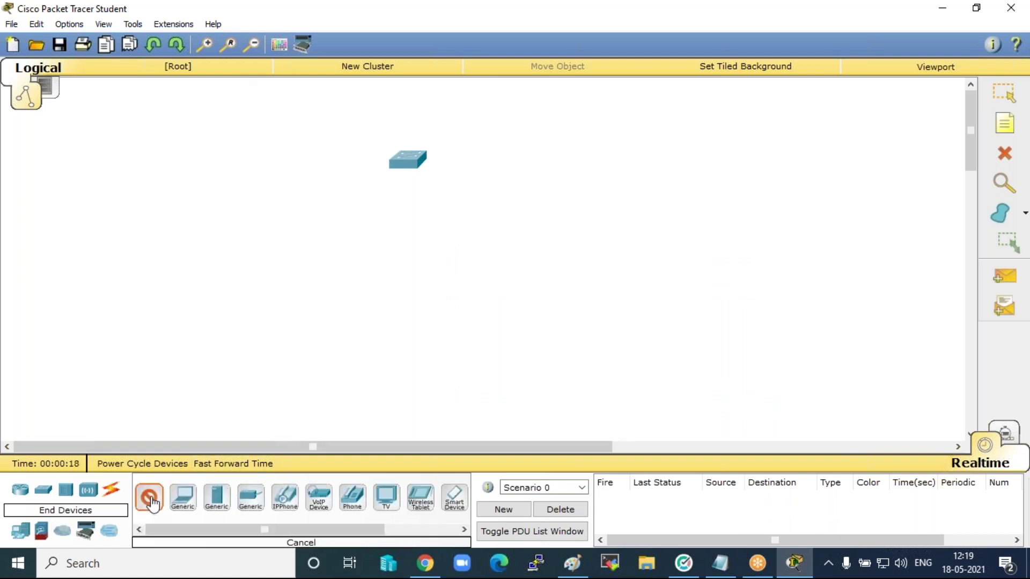
{"action": "left_click", "coordinate": [200, 274]}
{"action": "left_click", "coordinate": [354, 263]}
{"action": "left_click", "coordinate": [413, 260]}
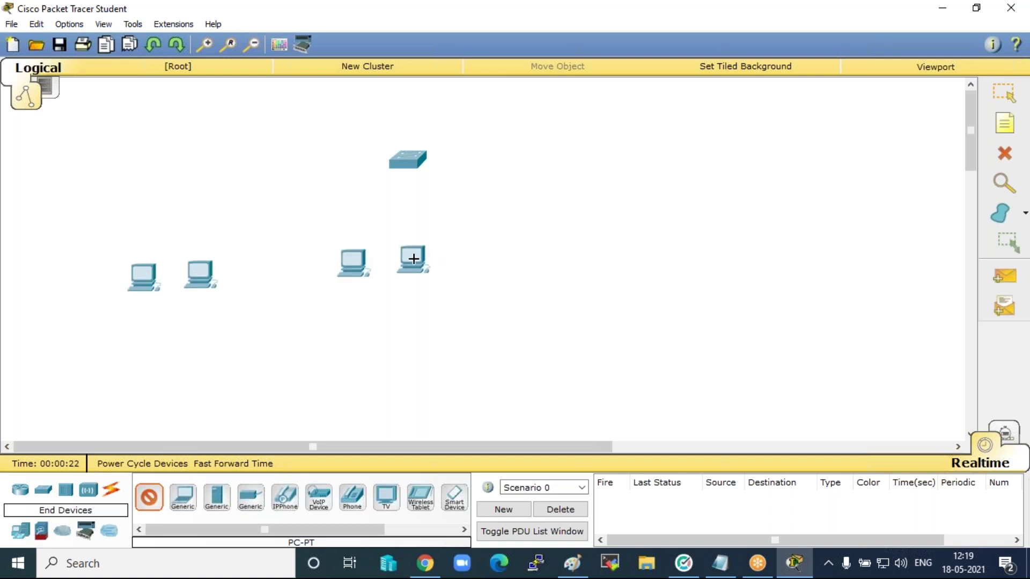
{"action": "left_click", "coordinate": [559, 267]}
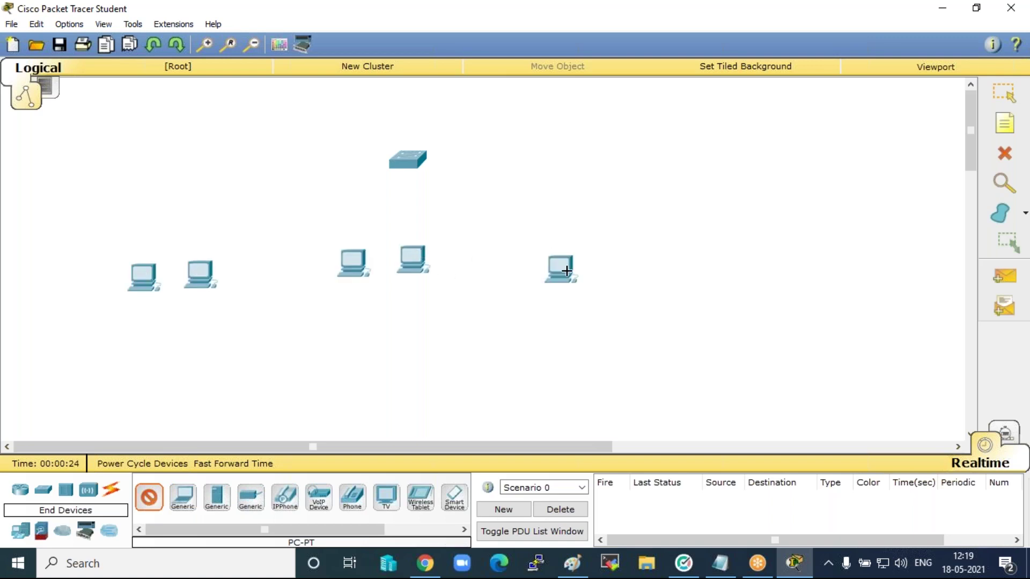
{"action": "left_click", "coordinate": [610, 268]}
{"action": "left_click", "coordinate": [768, 262]}
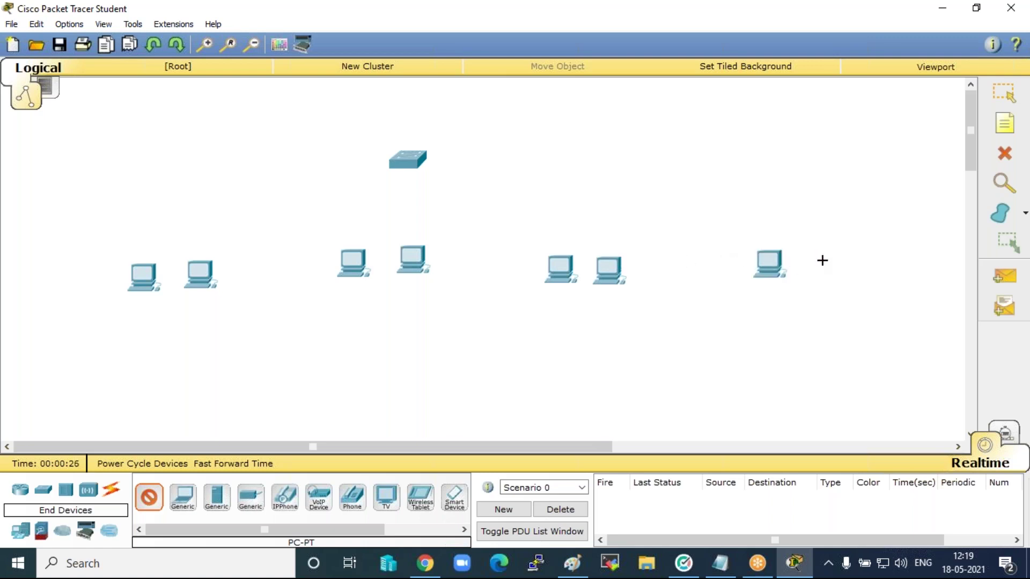
{"action": "left_click", "coordinate": [828, 258]}
Cable switch ports FastEthernet0/1 and 0/2 to FastEthernet0 on the two PCs of the leftmost pair with copper straight-through.
{"action": "left_click", "coordinate": [114, 496]}
{"action": "left_click", "coordinate": [217, 498]}
{"action": "left_click", "coordinate": [410, 160]}
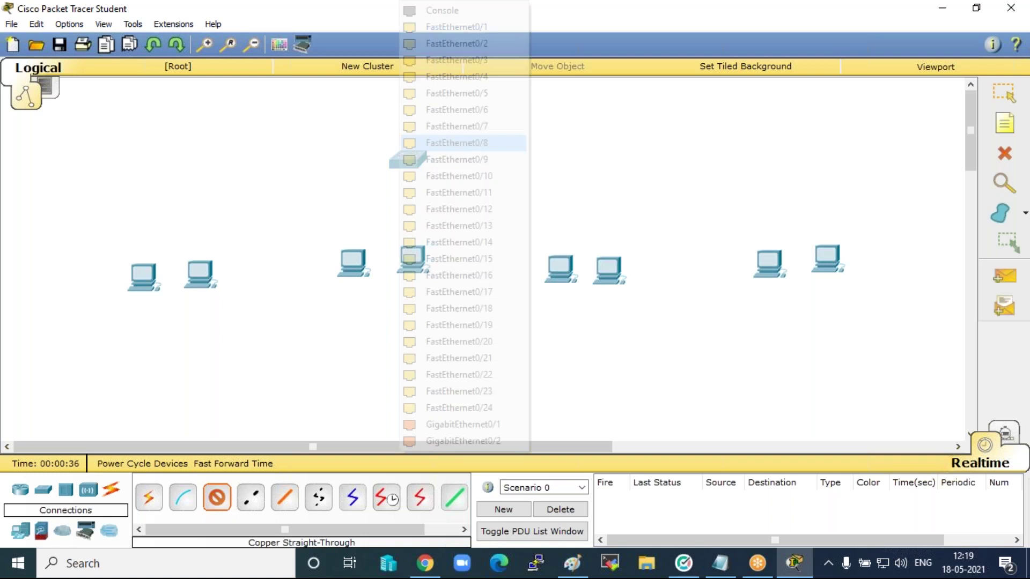
{"action": "left_click", "coordinate": [460, 140]}
{"action": "left_click", "coordinate": [143, 274]}
{"action": "left_click", "coordinate": [183, 297]}
{"action": "left_click", "coordinate": [402, 162]}
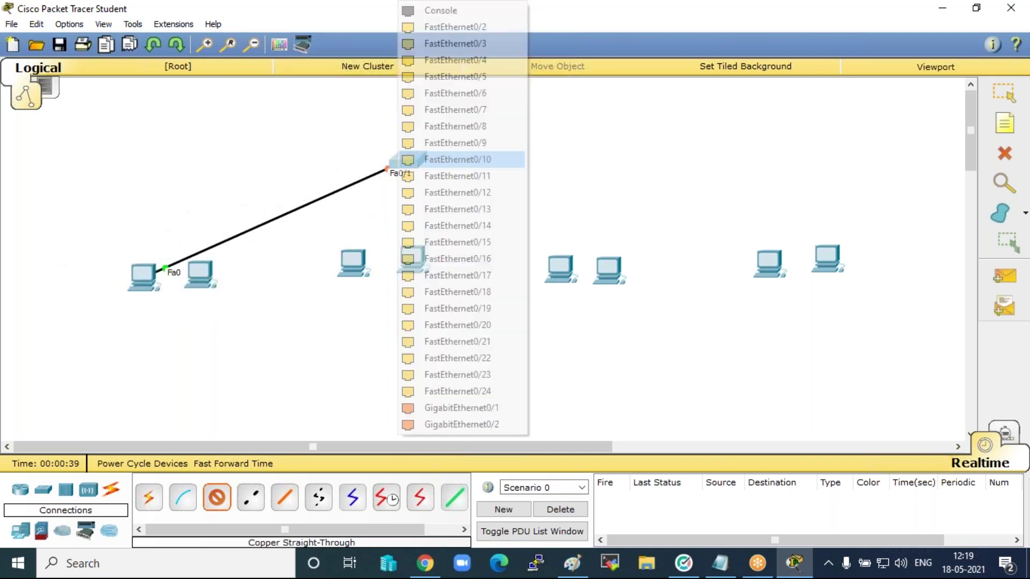
{"action": "left_click", "coordinate": [436, 160]}
{"action": "left_click", "coordinate": [208, 276]}
{"action": "left_click", "coordinate": [250, 299]}
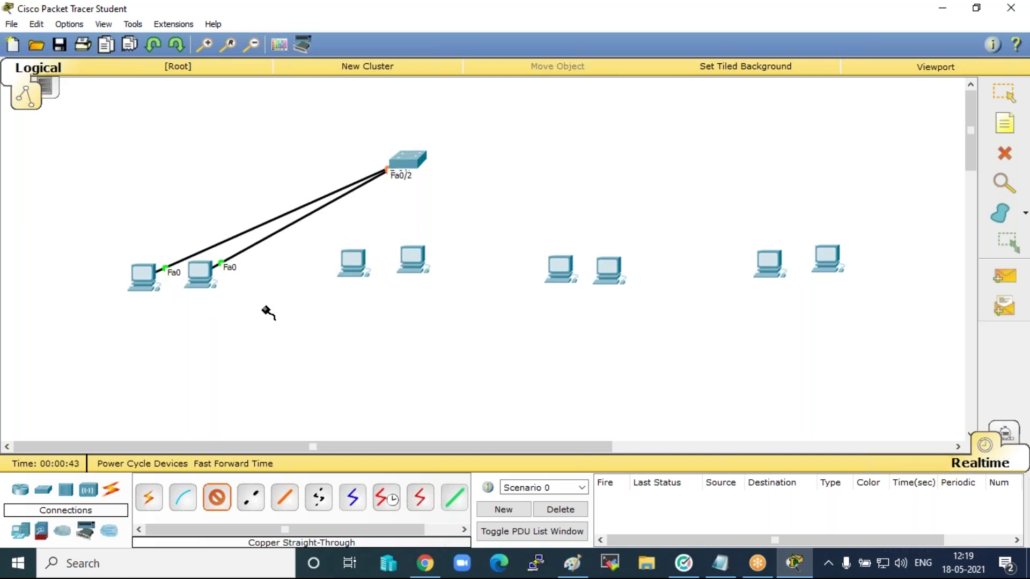
Cable switch ports FastEthernet0/6 and 0/7 to FastEthernet0 on the two PCs of the second pair with copper straight-through.
{"action": "left_click", "coordinate": [406, 158]}
{"action": "left_click", "coordinate": [460, 232]}
{"action": "left_click", "coordinate": [352, 260]}
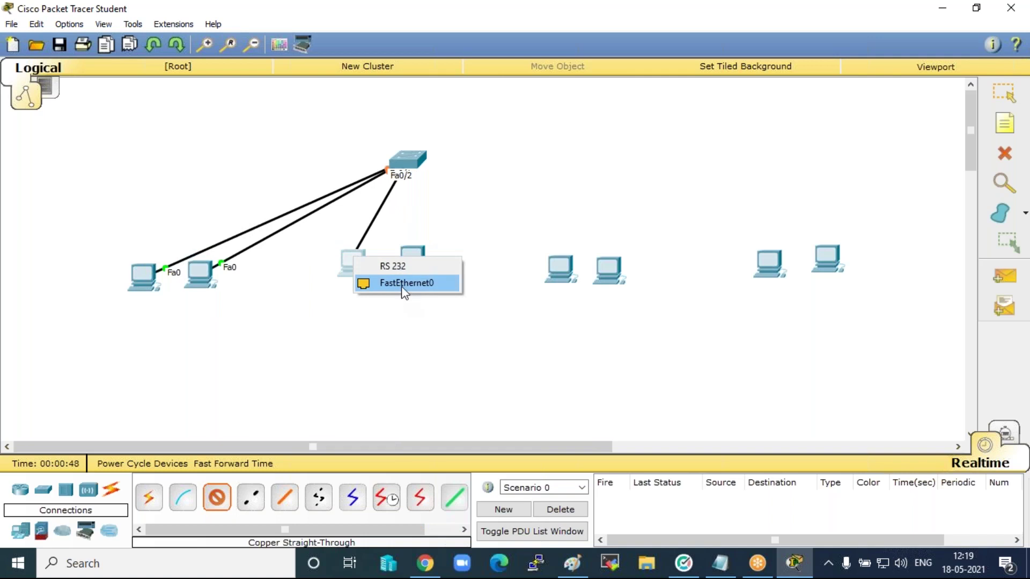
{"action": "left_click", "coordinate": [405, 283]}
{"action": "left_click", "coordinate": [407, 161]}
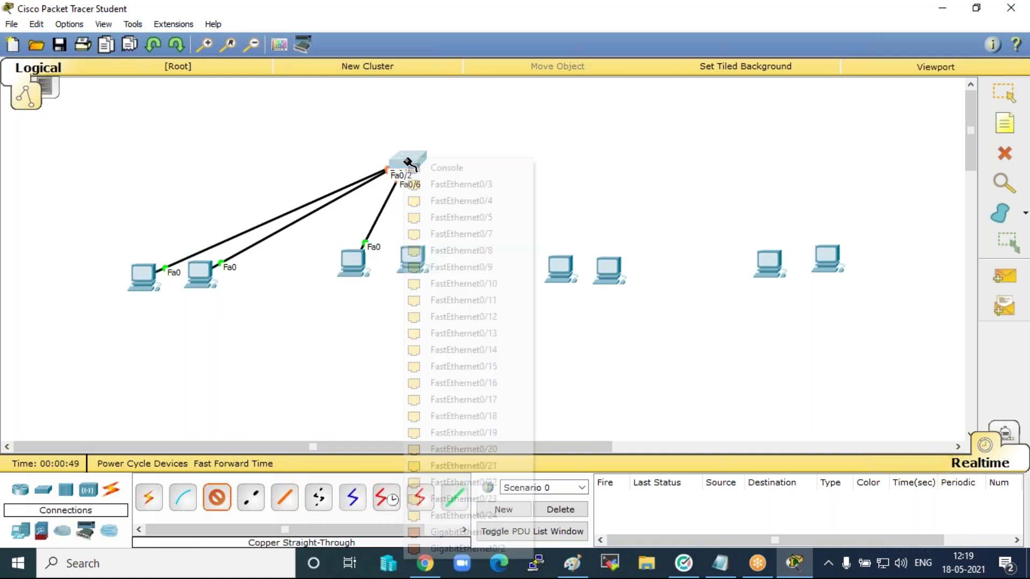
{"action": "left_click", "coordinate": [465, 234]}
{"action": "left_click", "coordinate": [430, 272]}
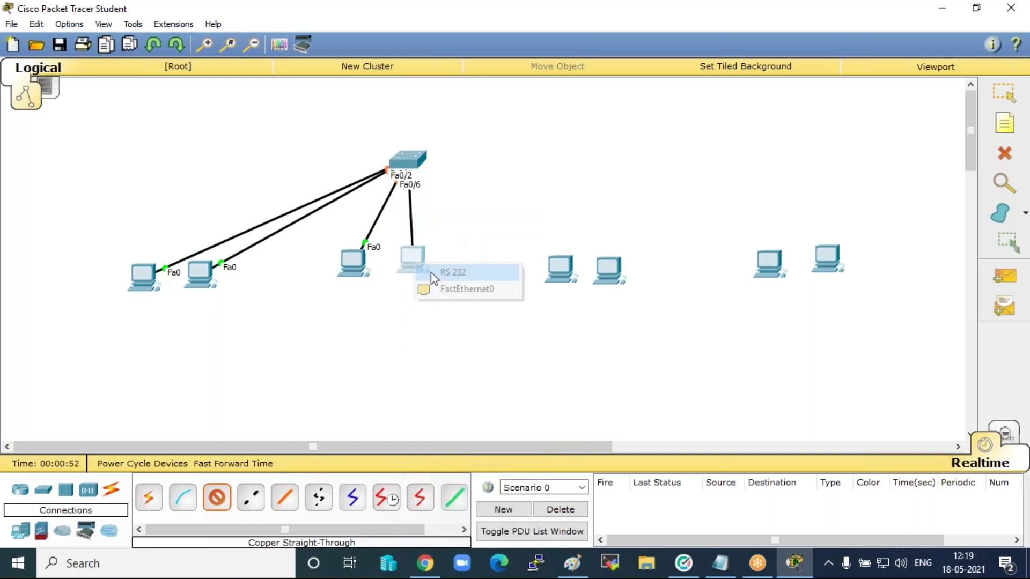
{"action": "left_click", "coordinate": [450, 288]}
Cable switch ports FastEthernet0/11 and 0/12 to FastEthernet0 on the two PCs of the third pair with copper straight-through.
{"action": "left_click", "coordinate": [418, 159]}
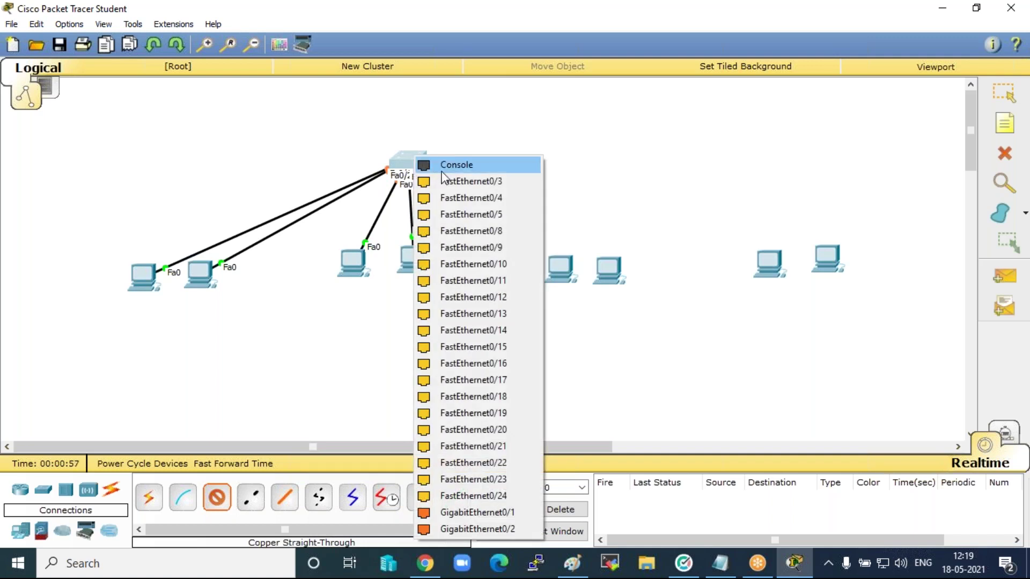
{"action": "left_click", "coordinate": [501, 283]}
{"action": "left_click", "coordinate": [559, 271]}
{"action": "left_click", "coordinate": [600, 296]}
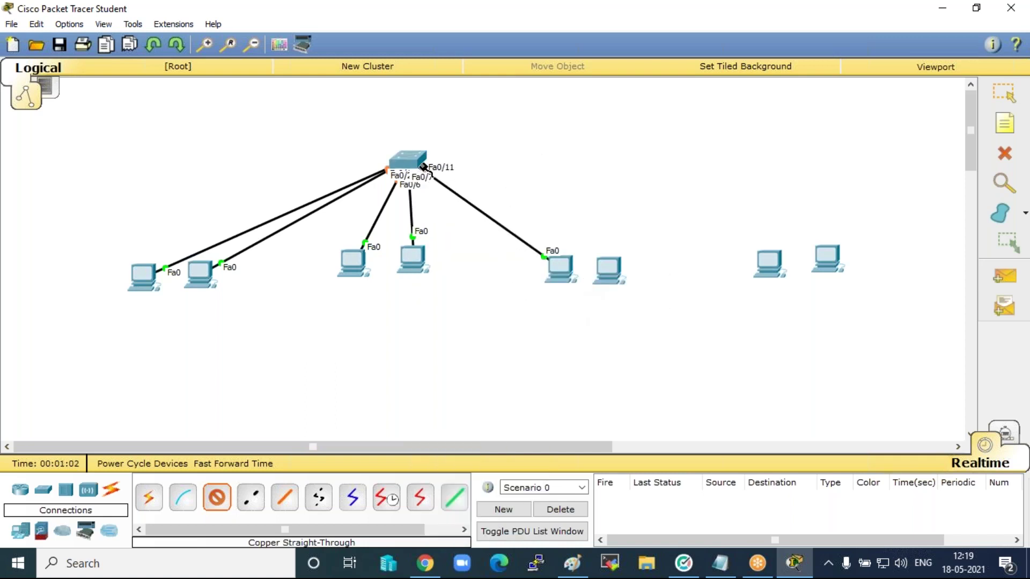
{"action": "left_click", "coordinate": [423, 164]}
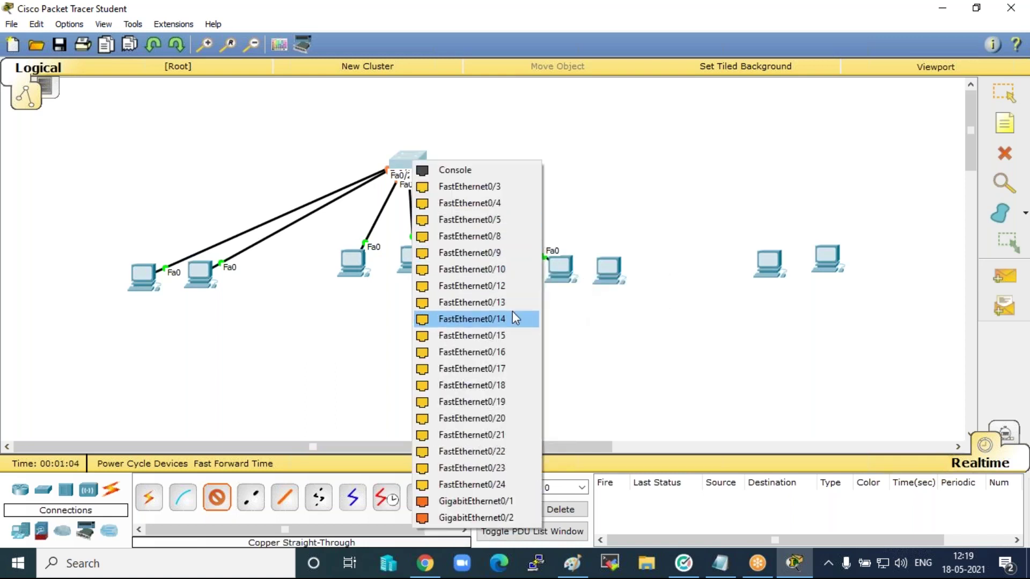
{"action": "left_click", "coordinate": [503, 285]}
{"action": "left_click", "coordinate": [609, 269]}
{"action": "left_click", "coordinate": [656, 296]}
Cable switch ports FastEthernet0/16 and 0/17 to FastEthernet0 on the two PCs of the rightmost pair with copper straight-through.
{"action": "left_click", "coordinate": [416, 156]}
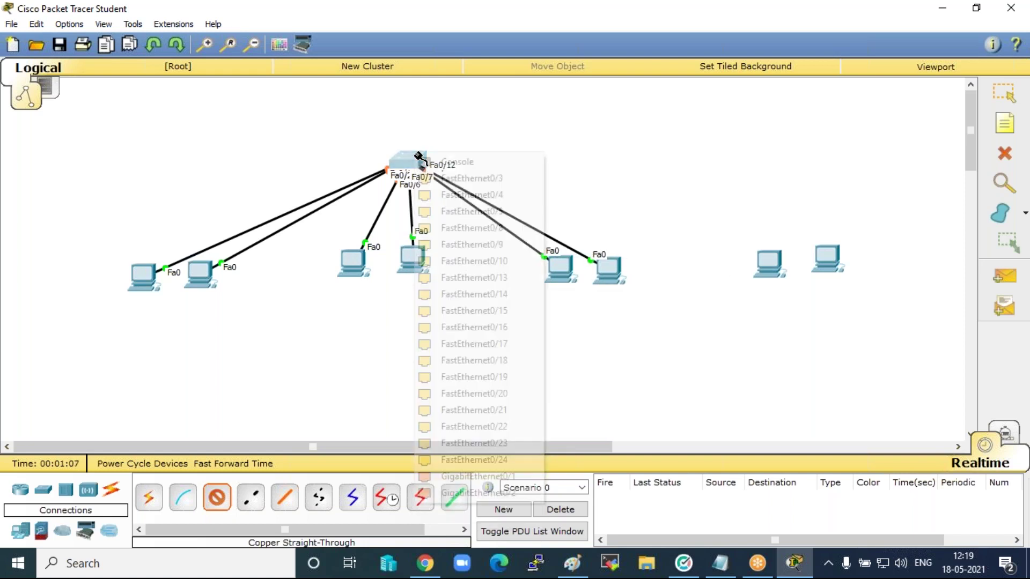
{"action": "left_click", "coordinate": [513, 324]}
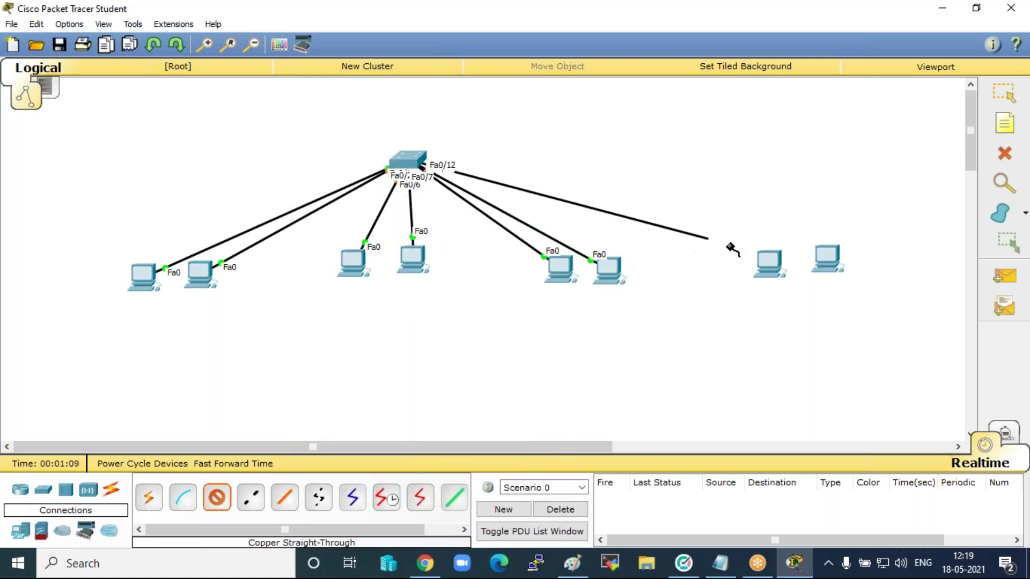
{"action": "left_click", "coordinate": [758, 253]}
{"action": "left_click", "coordinate": [818, 285]}
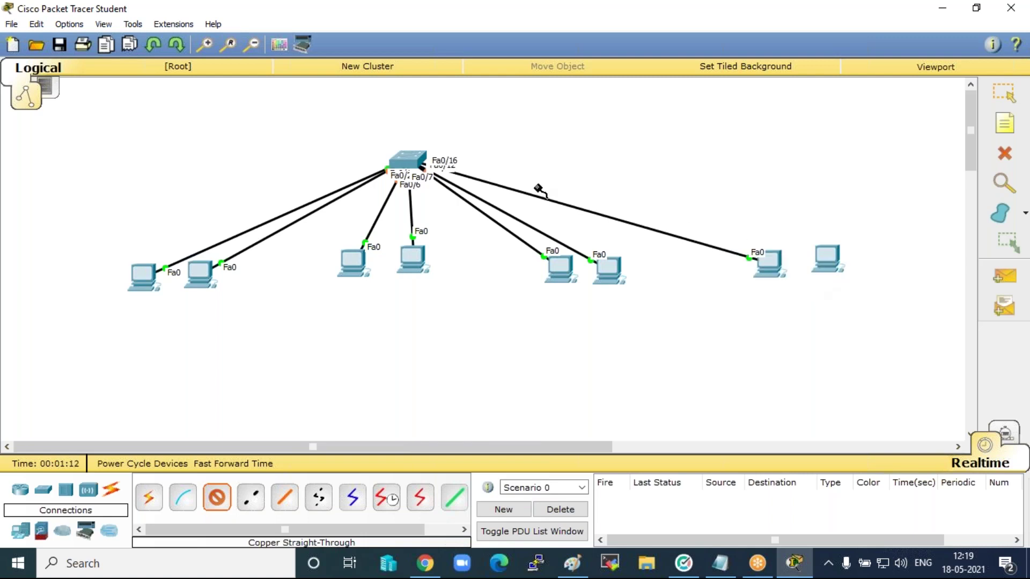
{"action": "left_click", "coordinate": [417, 161]}
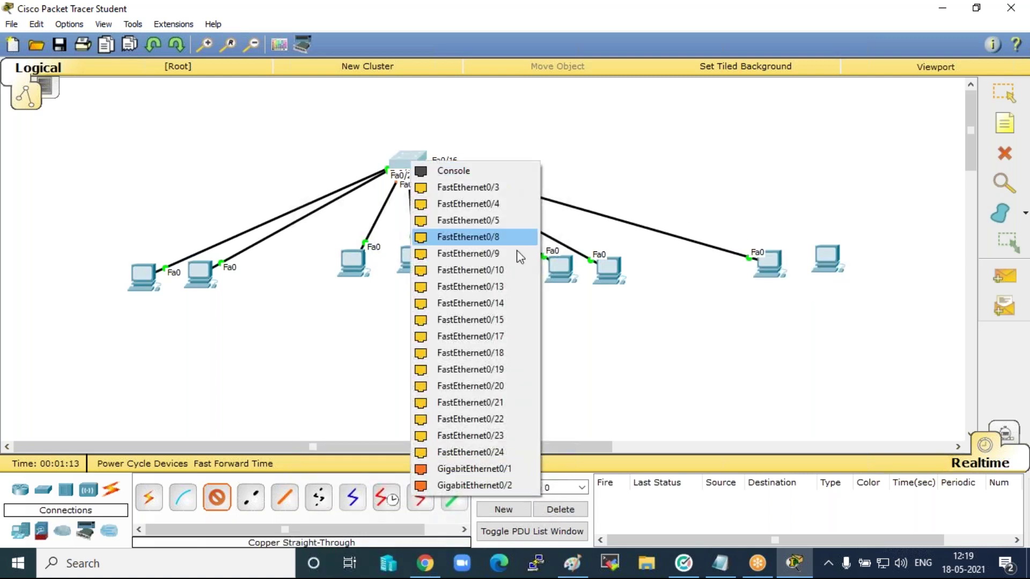
{"action": "left_click", "coordinate": [509, 335]}
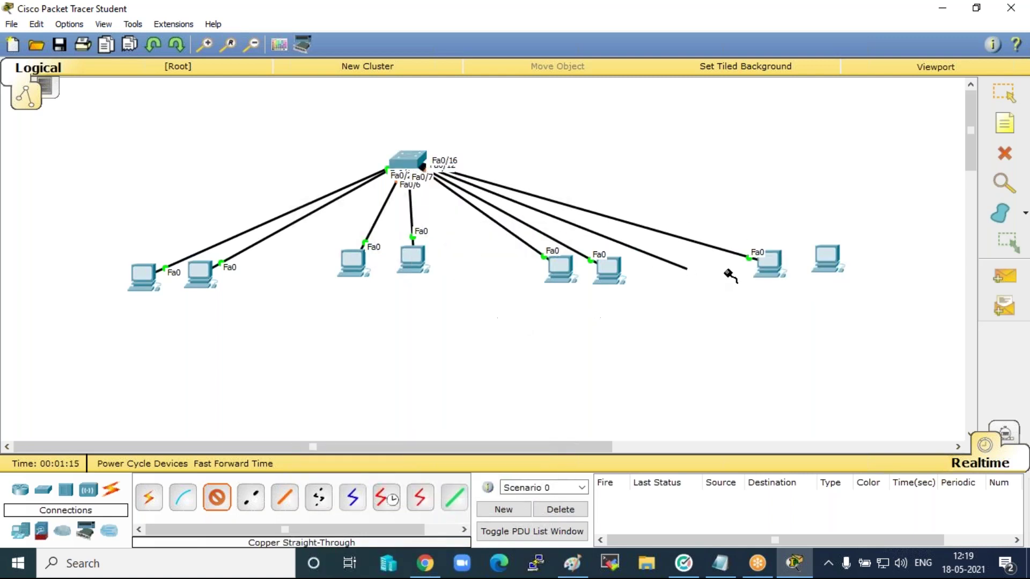
{"action": "left_click", "coordinate": [833, 254]}
{"action": "left_click", "coordinate": [867, 275]}
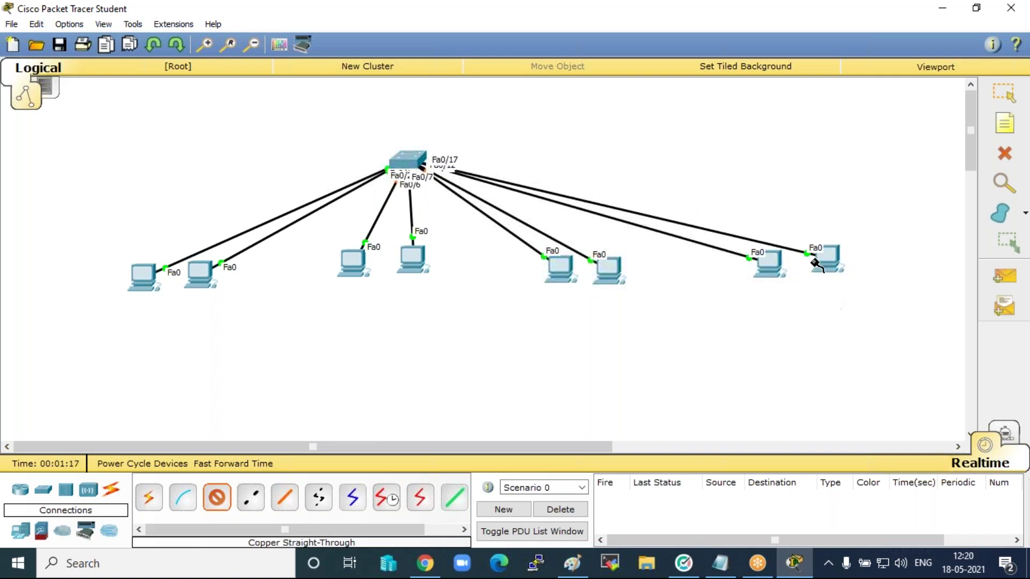
Draw an unfilled, black-outlined rectangle around each of the four PC pairs, leaving space beneath the PCs.
{"action": "left_click", "coordinate": [280, 46]}
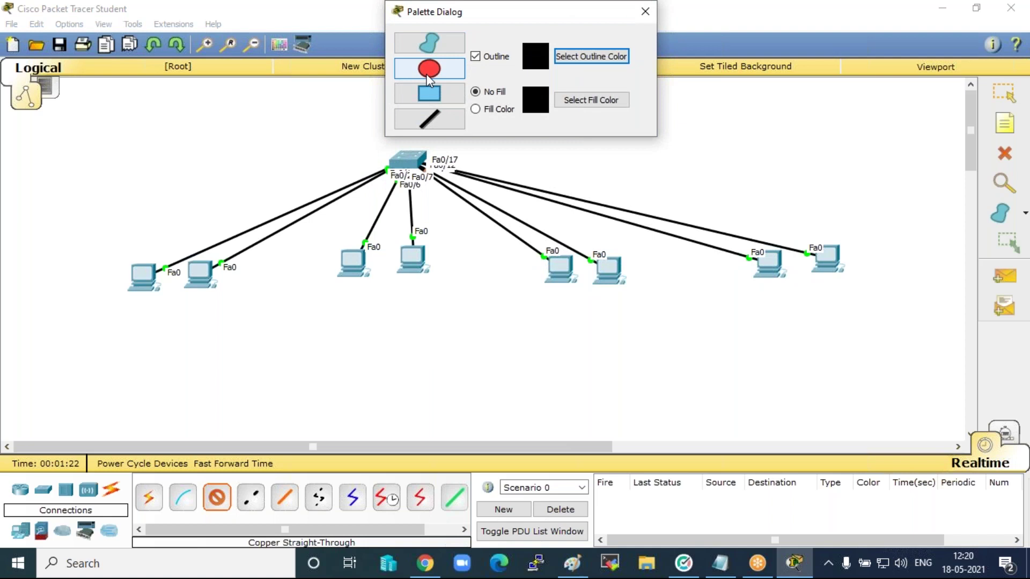
{"action": "left_click", "coordinate": [427, 96]}
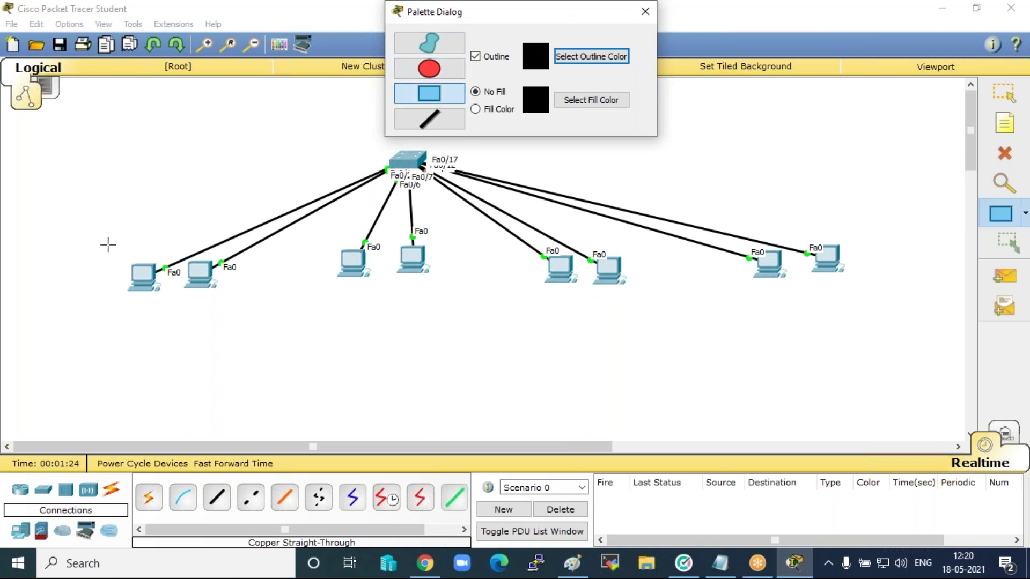
{"action": "left_click_drag", "start_coordinate": [78, 250], "coordinate": [252, 399]}
{"action": "left_click_drag", "start_coordinate": [296, 244], "coordinate": [455, 399]}
{"action": "left_click_drag", "start_coordinate": [508, 245], "coordinate": [659, 407]}
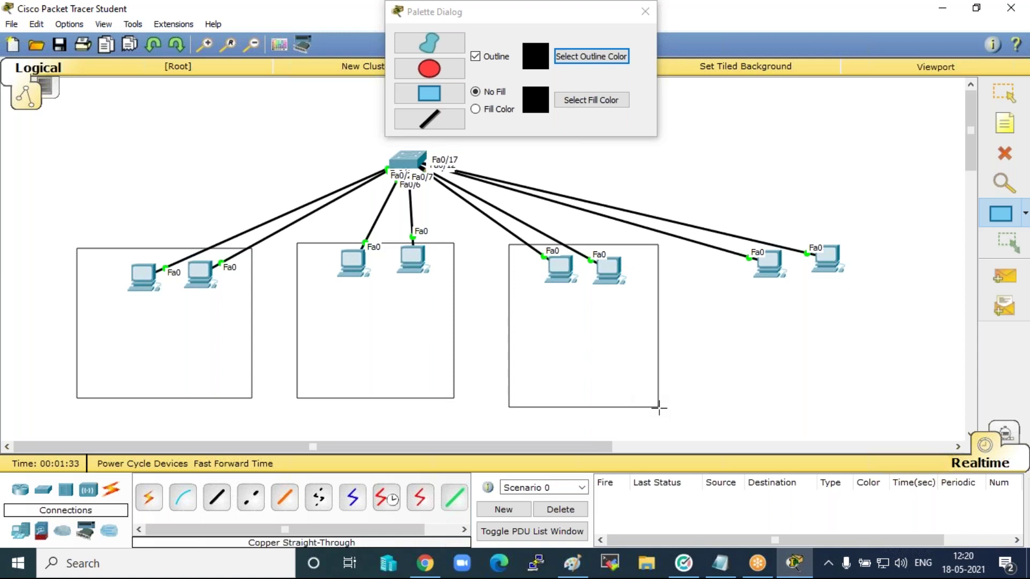
{"action": "left_click_drag", "start_coordinate": [692, 245], "coordinate": [880, 409]}
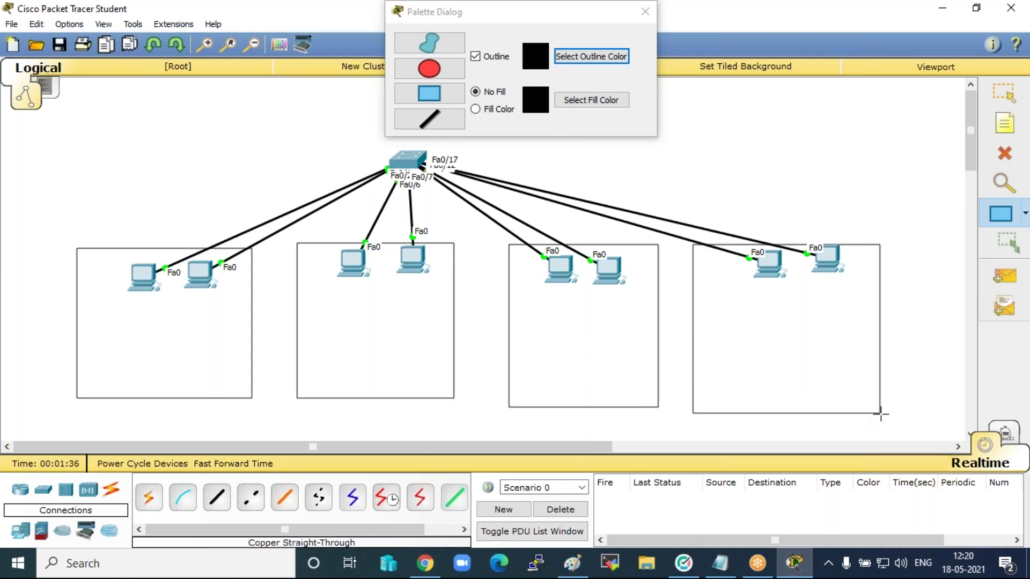
Move the rectangle around the rightmost PC pair slightly upward.
{"action": "left_click", "coordinate": [1004, 94]}
{"action": "left_click", "coordinate": [809, 310]}
{"action": "left_click_drag", "start_coordinate": [809, 309], "coordinate": [806, 301]}
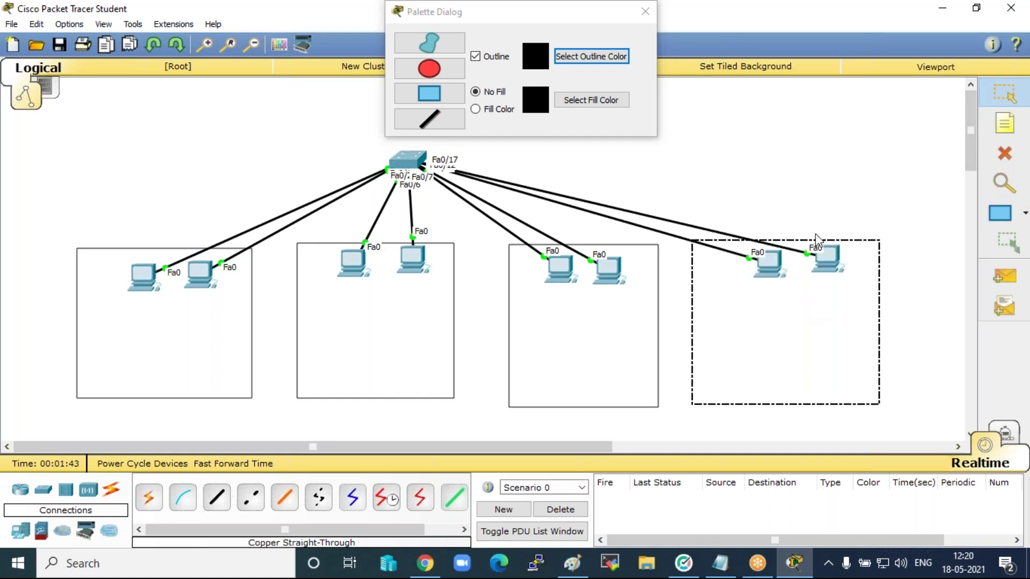
Place a note beneath the leftmost PC pair with the lines "Vlan 2 / HR" and "192.168.1.0/26".
{"action": "left_click", "coordinate": [1005, 124]}
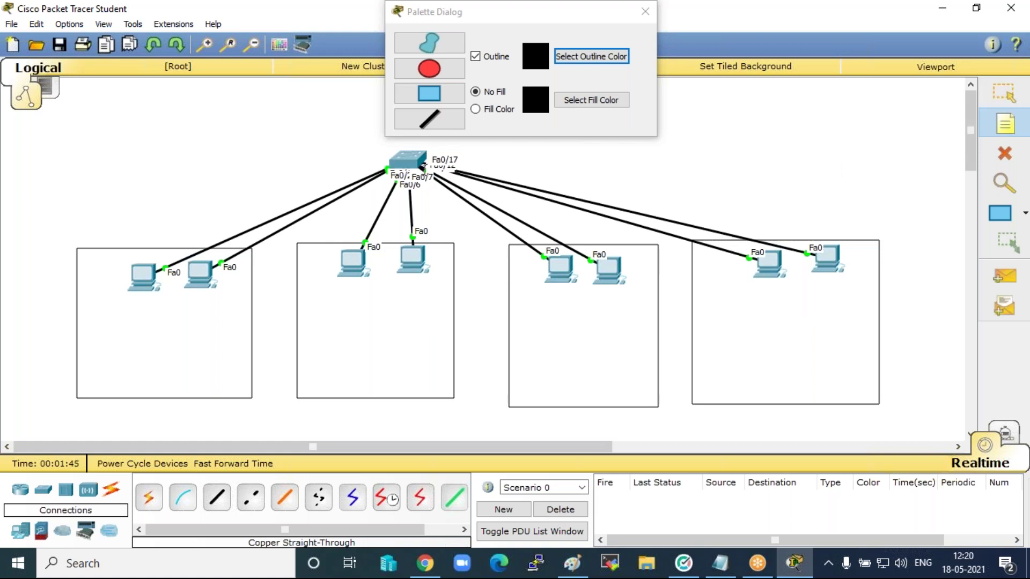
{"action": "left_click", "coordinate": [97, 319]}
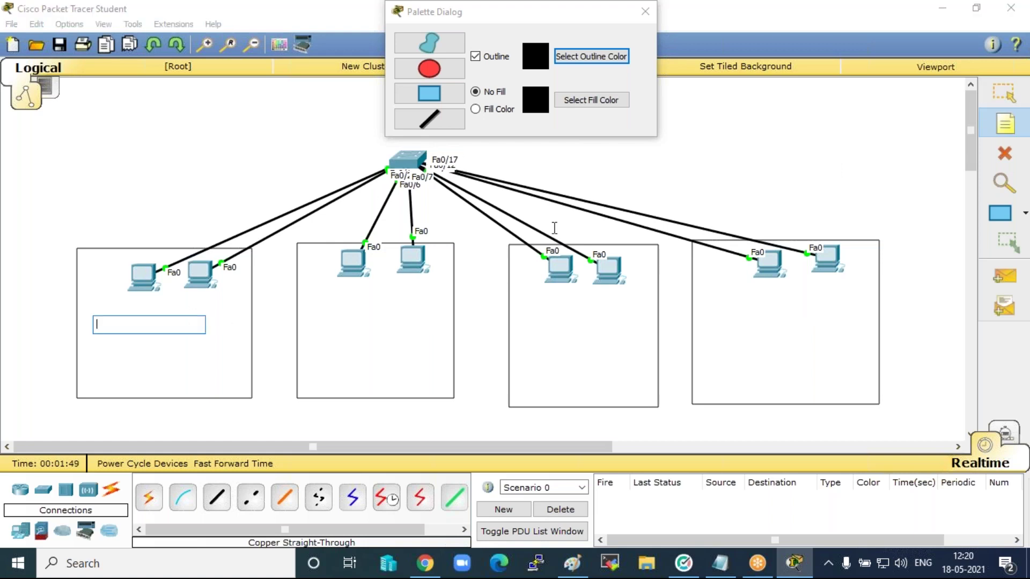
{"action": "type", "text": "Vlan"}
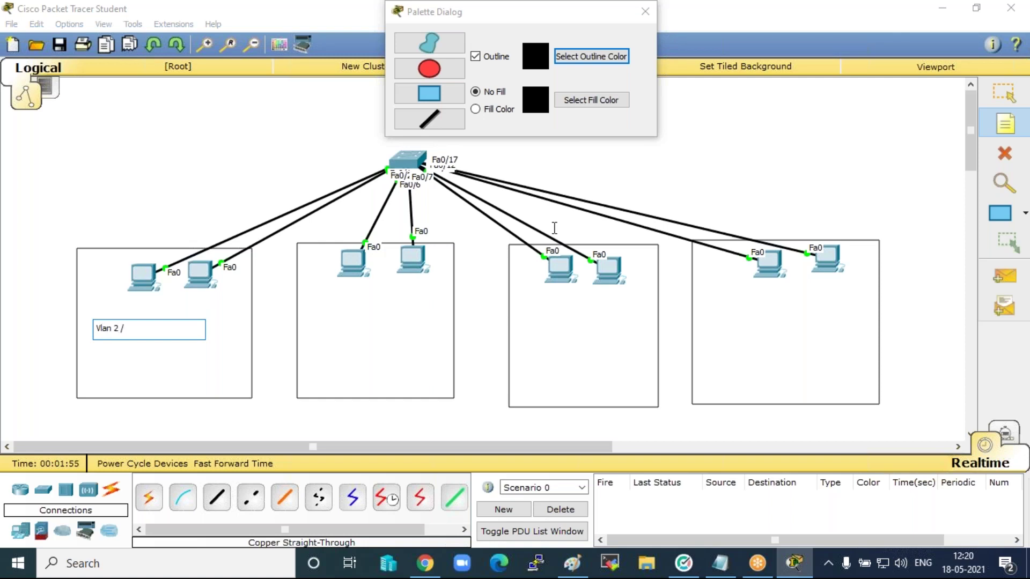
{"action": "type", "text": "2 / HR"}
{"action": "key", "text": "Return"}
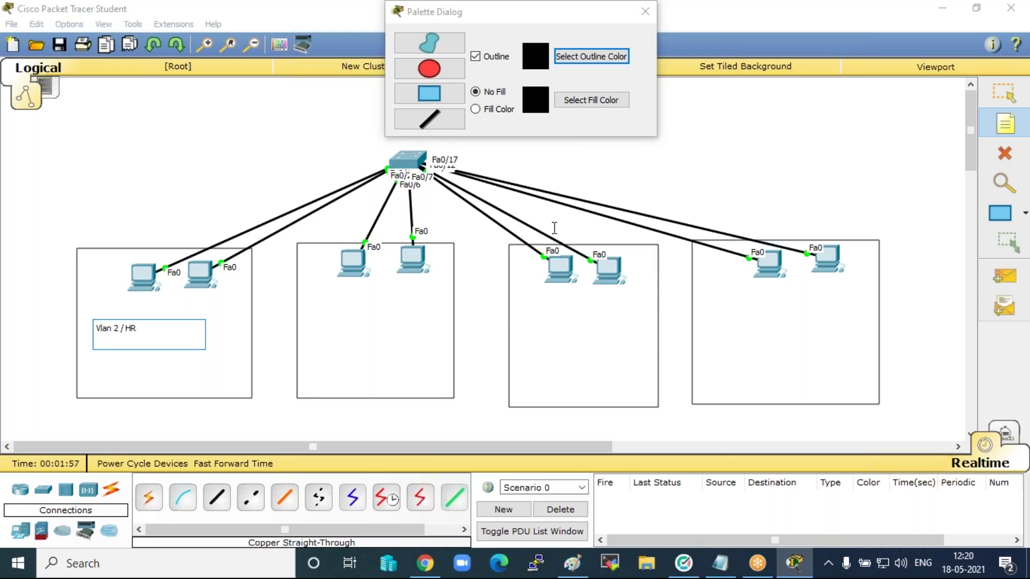
{"action": "type", "text": "192.168.1.0/26"}
{"action": "key", "text": "Return"}
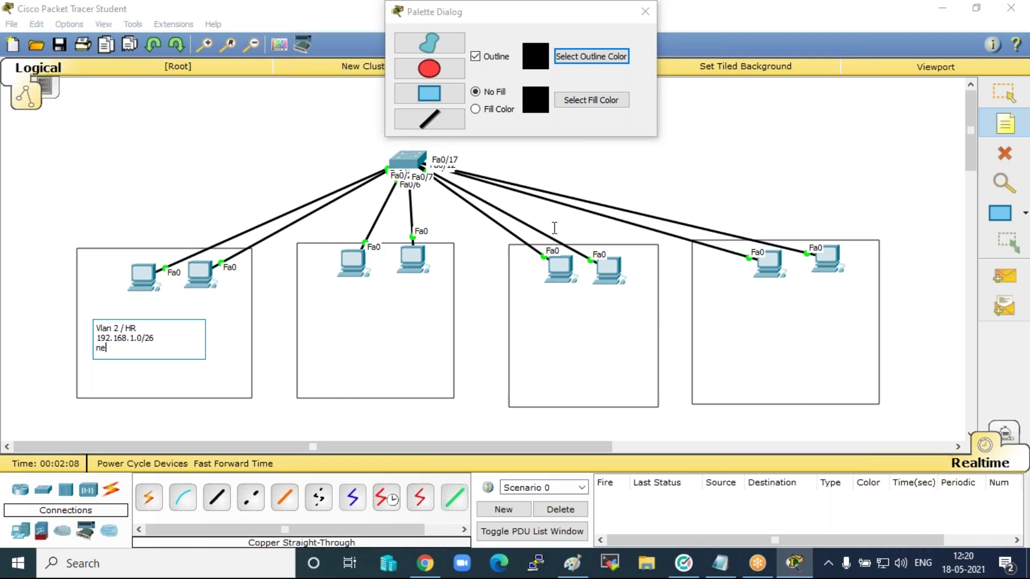
Complete the Vlan 2 note with "net- 192.168.1.0", "valid ips 192.168.1.1--62" and "broadcast ip -- 192.168.1.63" on separate lines.
{"action": "type", "text": "net- 192.168.1.0"}
{"action": "key", "text": "Return"}
{"action": "type", "text": "valid ips "}
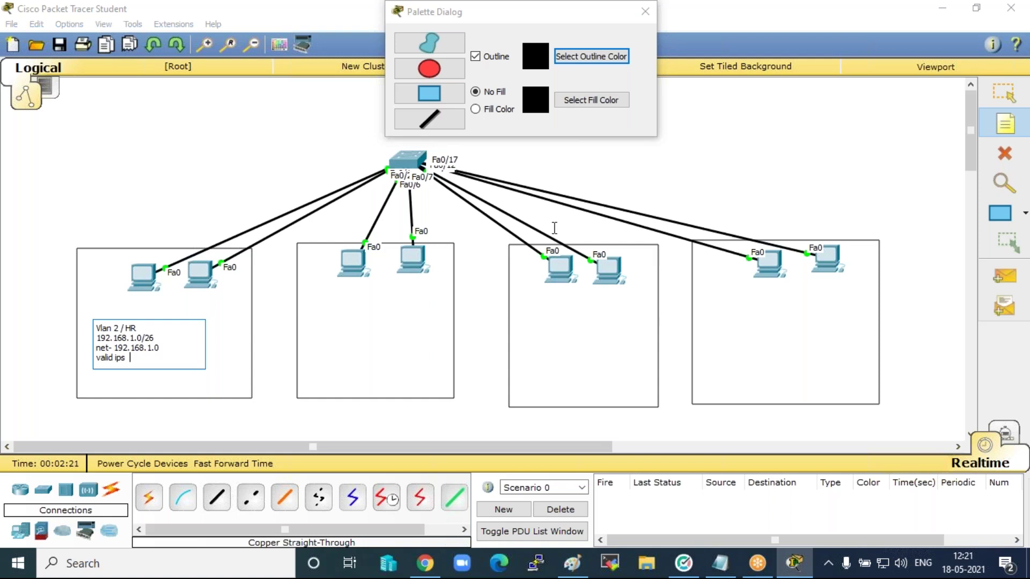
{"action": "type", "text": "192.168.1.1--62"}
{"action": "key", "text": "Return"}
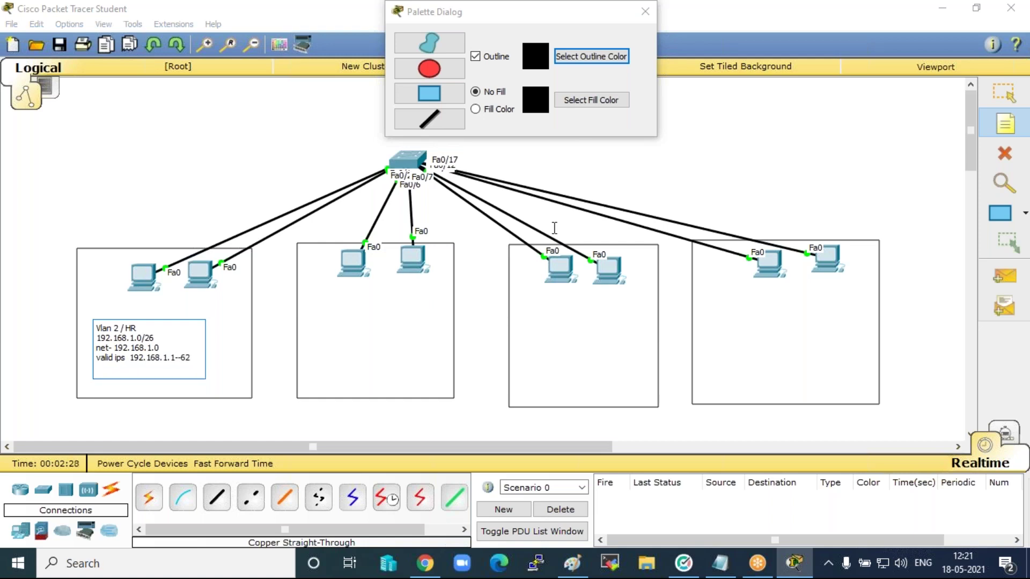
{"action": "type", "text": "broadcast ip --- 192.168.1.63"}
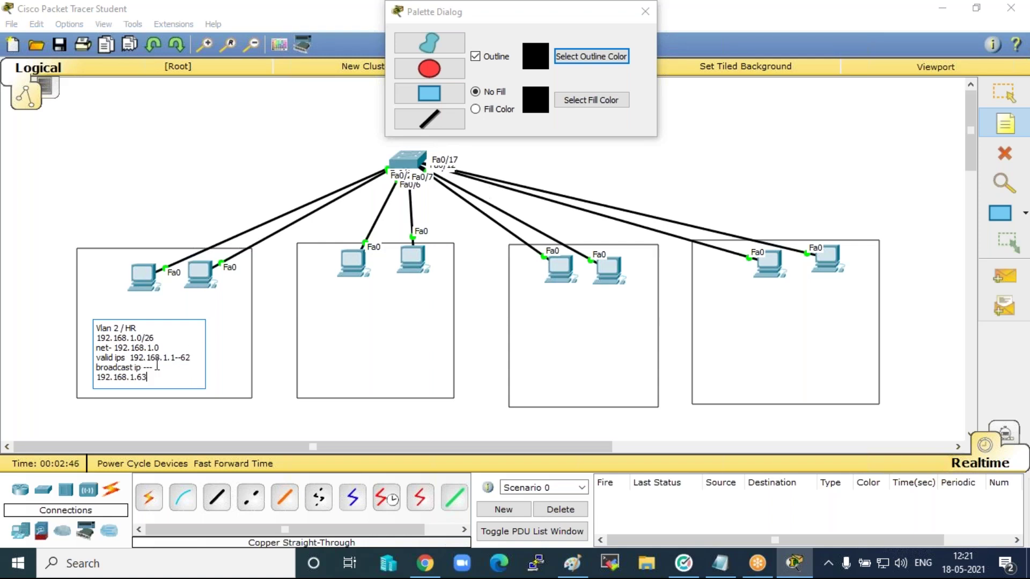
{"action": "key", "text": "Delete"}
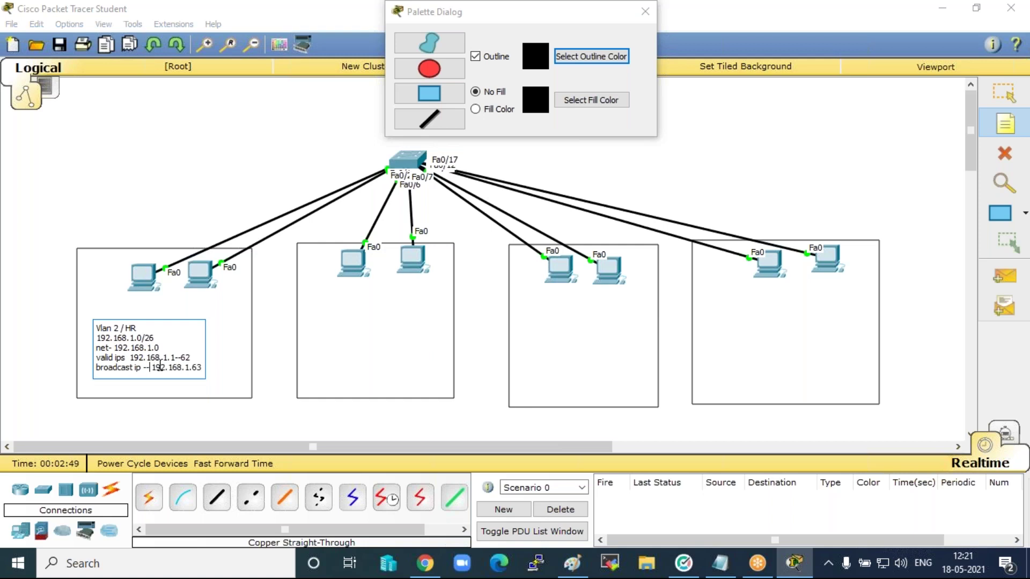
{"action": "left_click", "coordinate": [226, 332]}
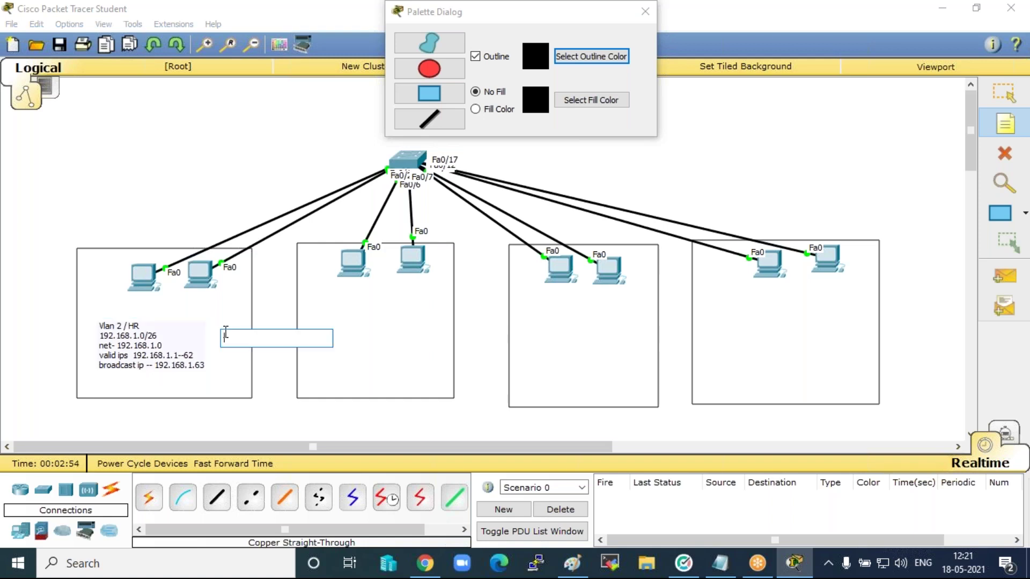
Place a note beneath the second PC pair with the lines "Vlan 3 /sales" and "192.168.1.64/26".
{"action": "left_click", "coordinate": [309, 309]}
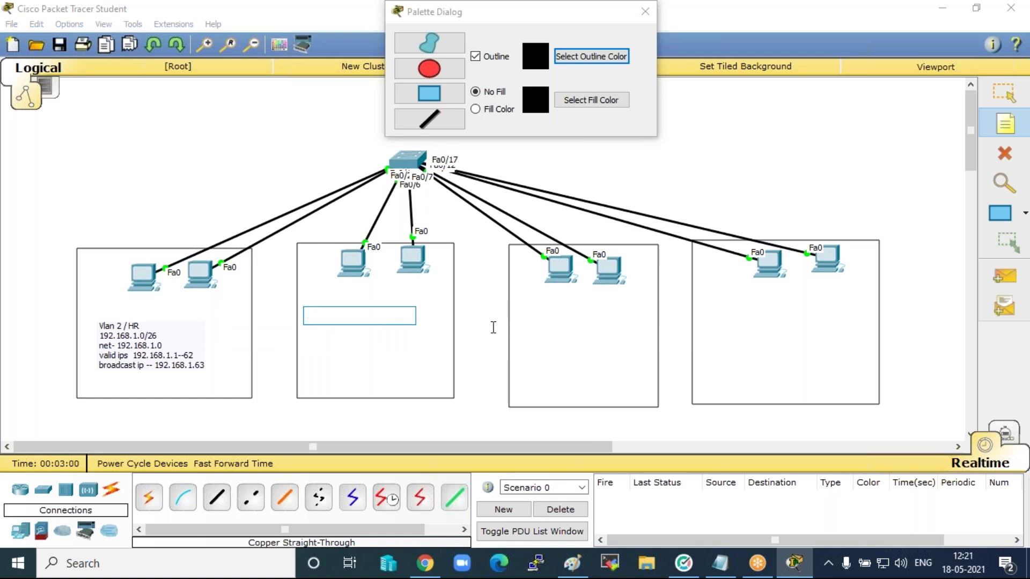
{"action": "type", "text": "Vlan 3"}
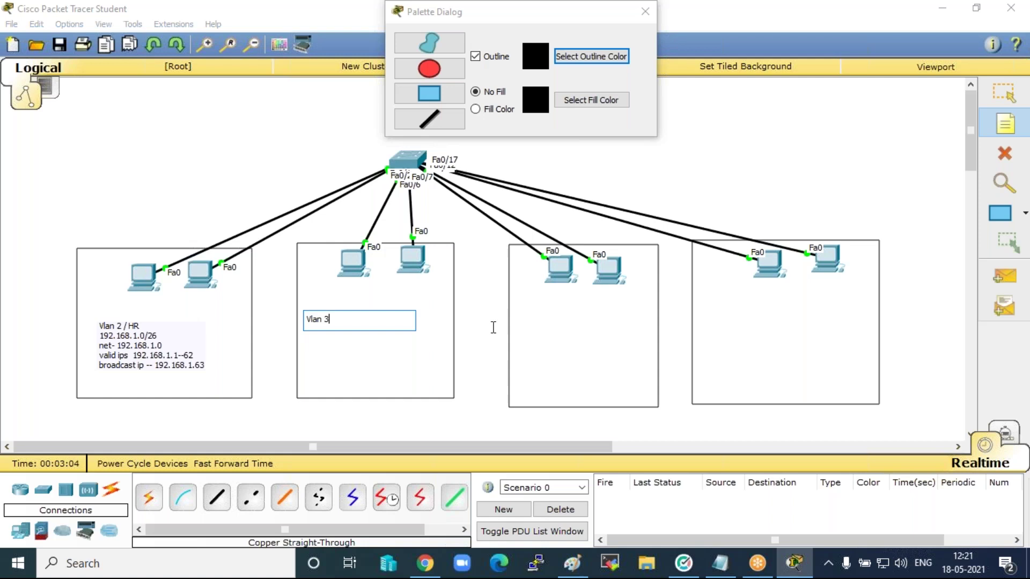
{"action": "type", "text": " /sales"}
{"action": "type", "text": "19"}
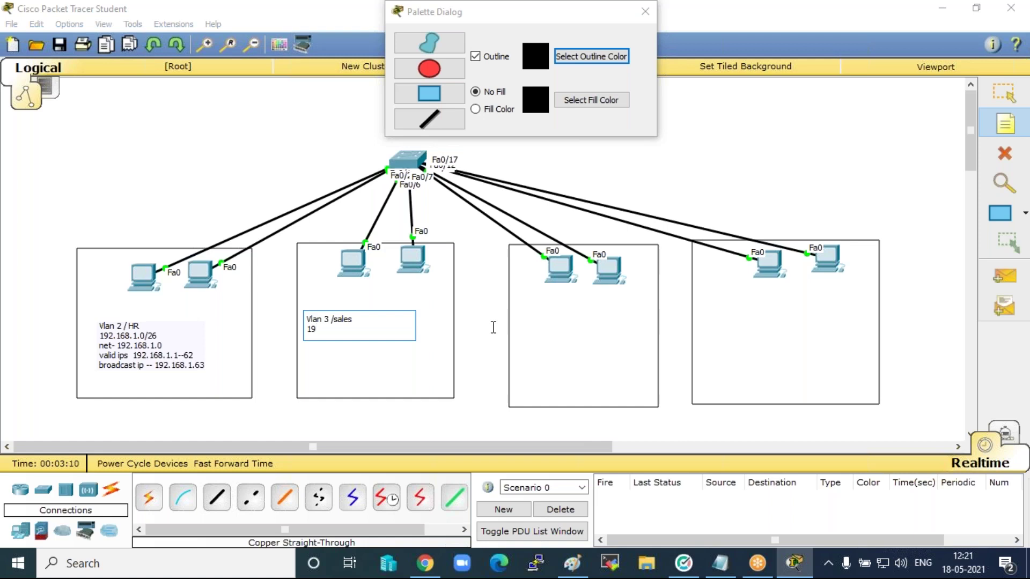
{"action": "type", "text": "2.168.1.64/26"}
{"action": "key", "text": "Return"}
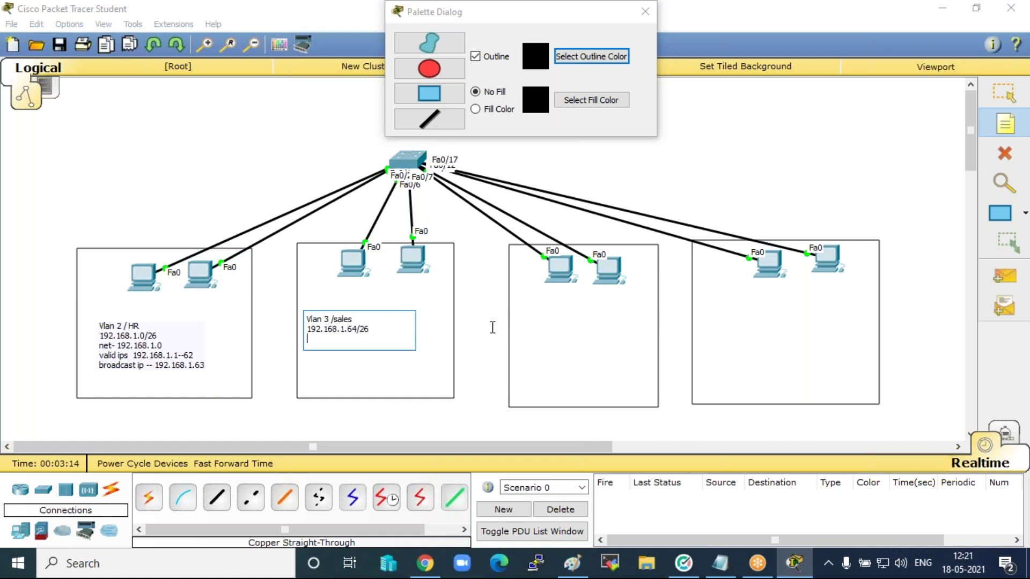
Add the network address line "n/w ip 192.168.1.64" to the Vlan 3 note.
{"action": "type", "text": "n/4"}
{"action": "key", "text": "BackSpace"}
{"action": "type", "text": "w ip   192.168.1.64/26"}
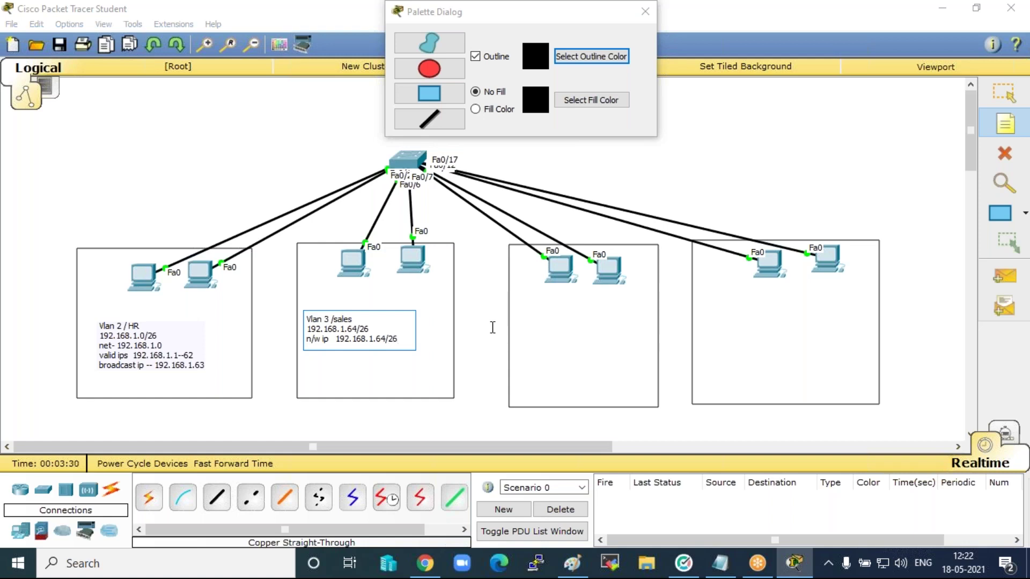
{"action": "key", "text": "BackSpace"}
{"action": "key", "text": "BackSpace"}
{"action": "key", "text": "BackSpace"}
{"action": "key", "text": "Return"}
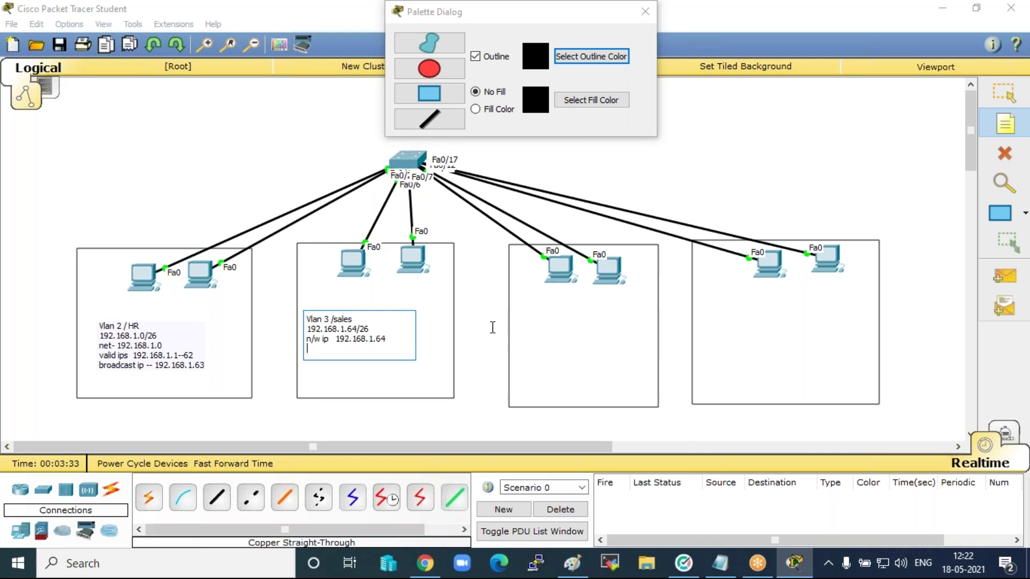
Finish the Vlan 3 note with the lines "valid ip 65 -126" and "broadcast-- 192.168.1.127".
{"action": "type", "text": "valid i"}
{"action": "type", "text": "p "}
{"action": "type", "text": "     35--"}
{"action": "type", "text": "--"}
{"action": "key", "text": "BackSpace"}
{"action": "key", "text": "BackSpace"}
{"action": "key", "text": "BackSpace"}
{"action": "key", "text": "BackSpace"}
{"action": "key", "text": "BackSpace"}
{"action": "key", "text": "BackSpace"}
{"action": "type", "text": "65 -126"}
{"action": "key", "text": "Return"}
{"action": "type", "text": "broadc"}
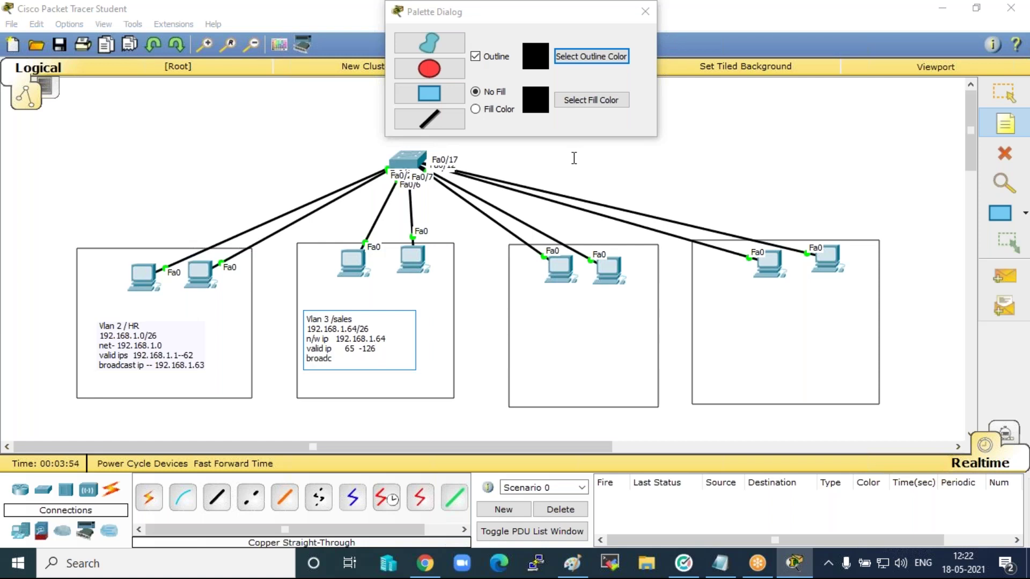
{"action": "type", "text": "ast-- 192.168.1.127"}
Place a note beneath the third PC pair with the lines "vlan 4 /account" and "192.168.1.128/26".
{"action": "left_click", "coordinate": [518, 311]}
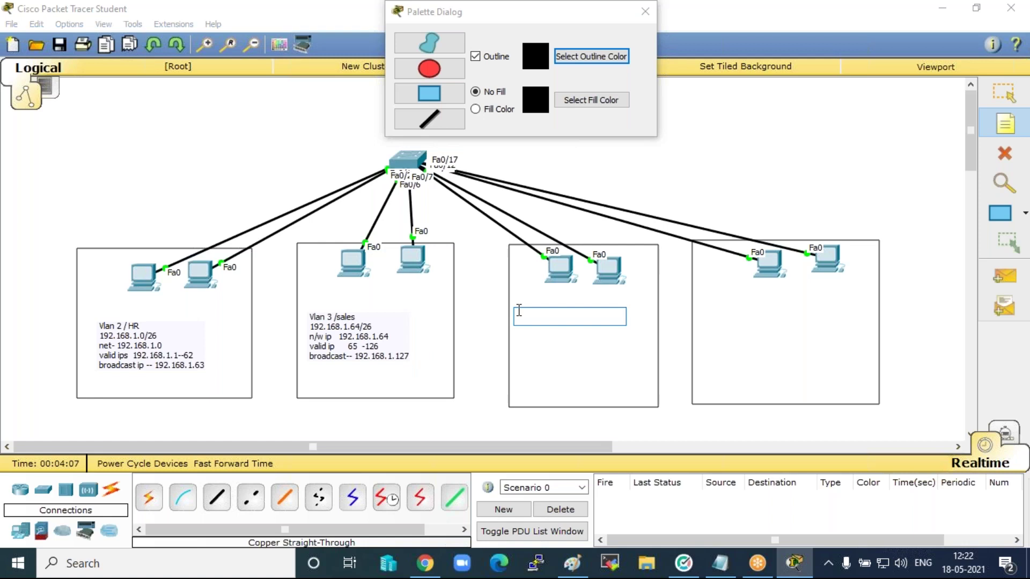
{"action": "type", "text": "vlan 4 /account"}
{"action": "key", "text": "Return"}
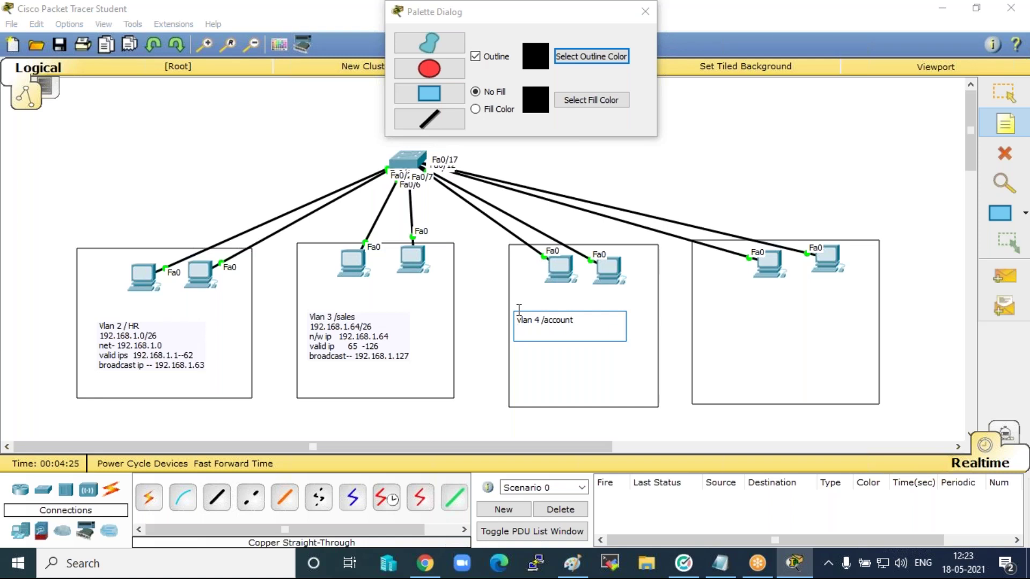
{"action": "type", "text": "192.168.1.128/26"}
{"action": "key", "text": "Return"}
Complete the vlan 4 note with "n--- 192.168.1.128", "valid ip 129-190" and "broadcast 192.168.1.191" on separate lines.
{"action": "type", "text": "n"}
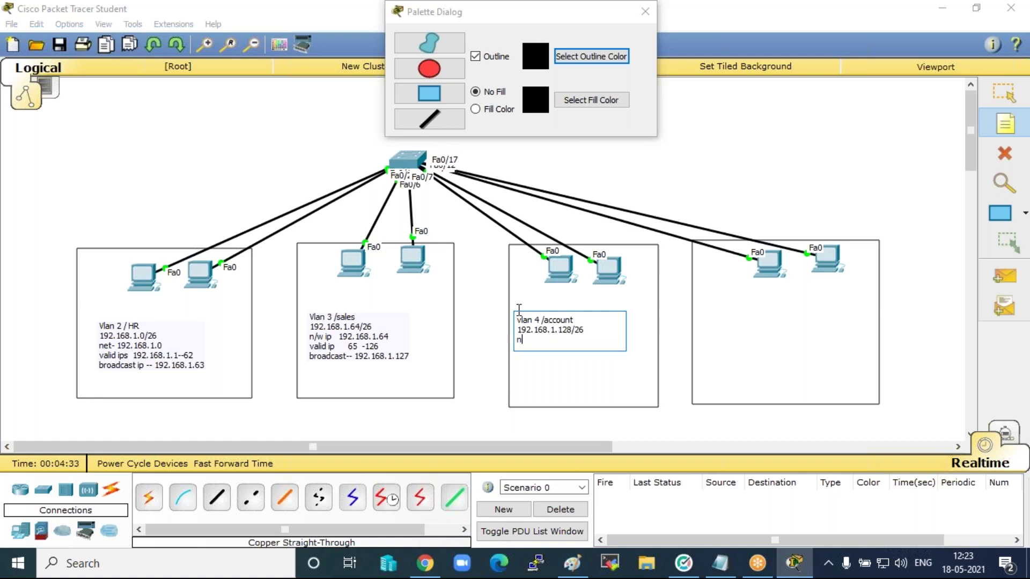
{"action": "type", "text": "--- 192.168.1.128"}
{"action": "key", "text": "Return"}
{"action": "type", "text": "valid"}
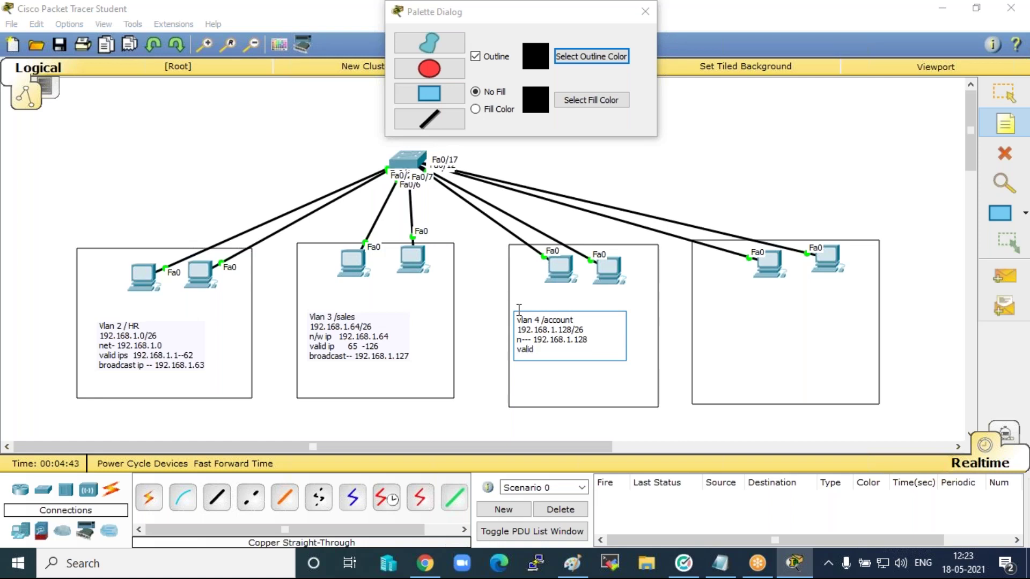
{"action": "type", "text": " ip    129-190"}
{"action": "key", "text": "Return"}
{"action": "type", "text": "broadc"}
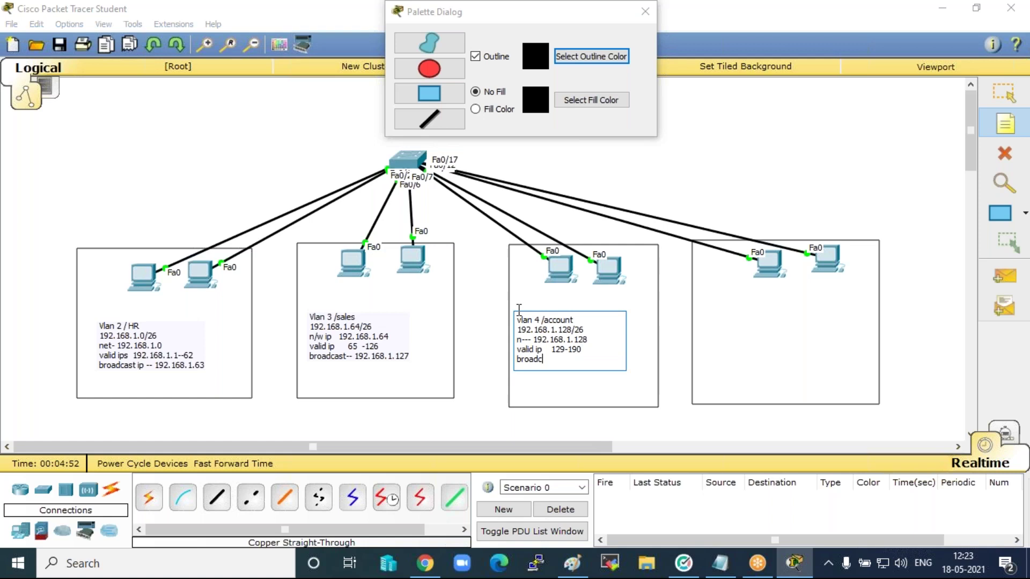
{"action": "type", "text": "ast   192.168.1.191"}
Place a note beneath the rightmost PC pair with the lines "vlan 5 / markiting" and "192.168.1.192/26".
{"action": "left_click", "coordinate": [701, 320]}
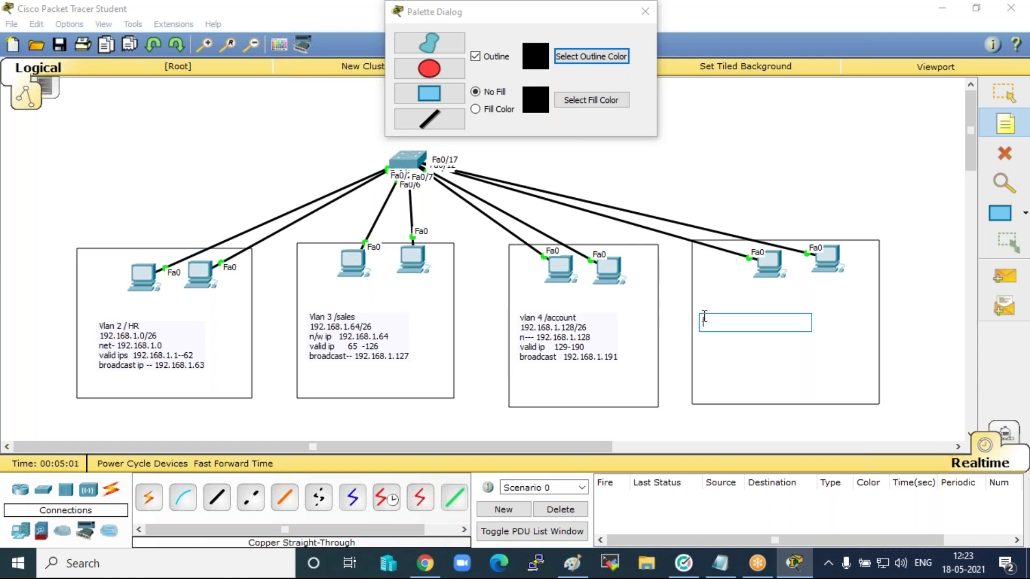
{"action": "left_click", "coordinate": [699, 311]}
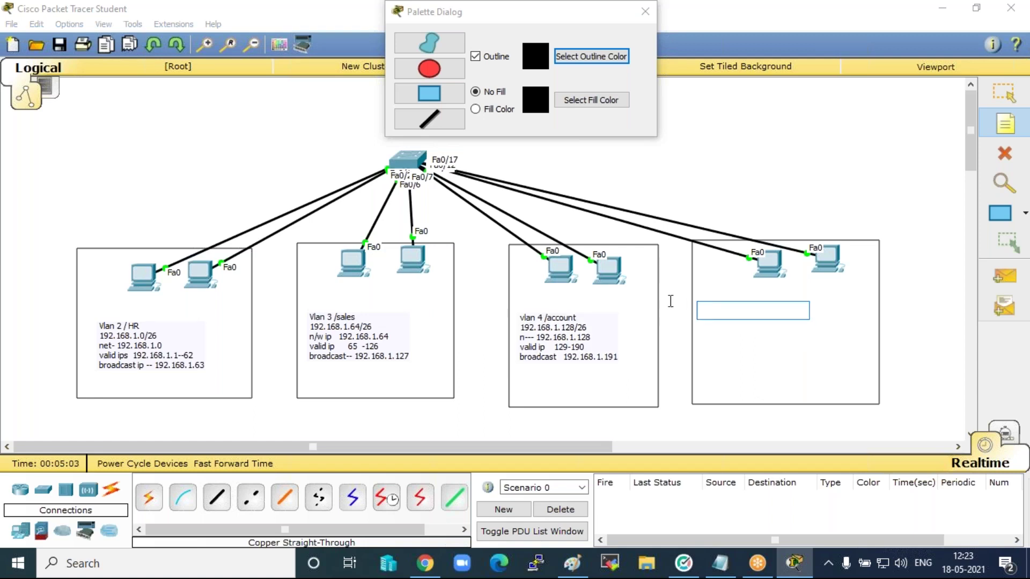
{"action": "type", "text": "vlan 5"}
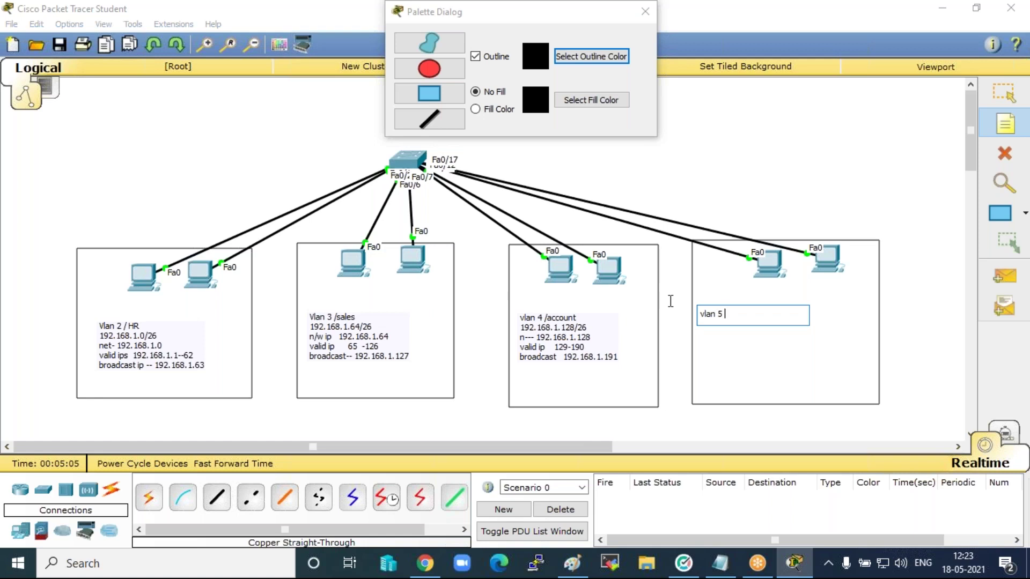
{"action": "type", "text": " / markiting"}
{"action": "key", "text": "Return"}
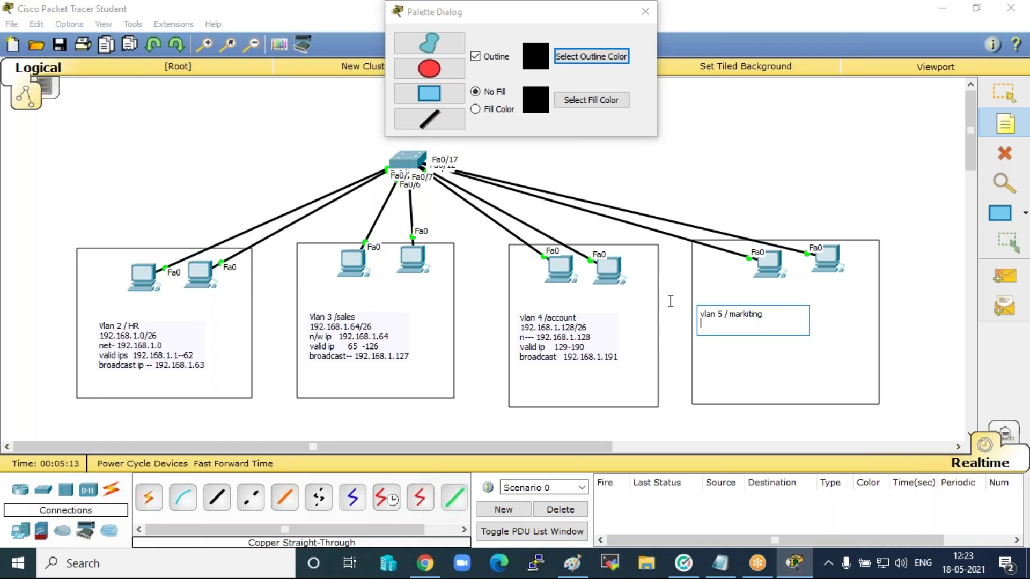
{"action": "type", "text": "192.168.1.192/26"}
{"action": "key", "text": "Return"}
Add a blank line and the network address line "n -- 192.168.1.192" to the vlan 5 note.
{"action": "key", "text": "Return"}
{"action": "type", "text": "v"}
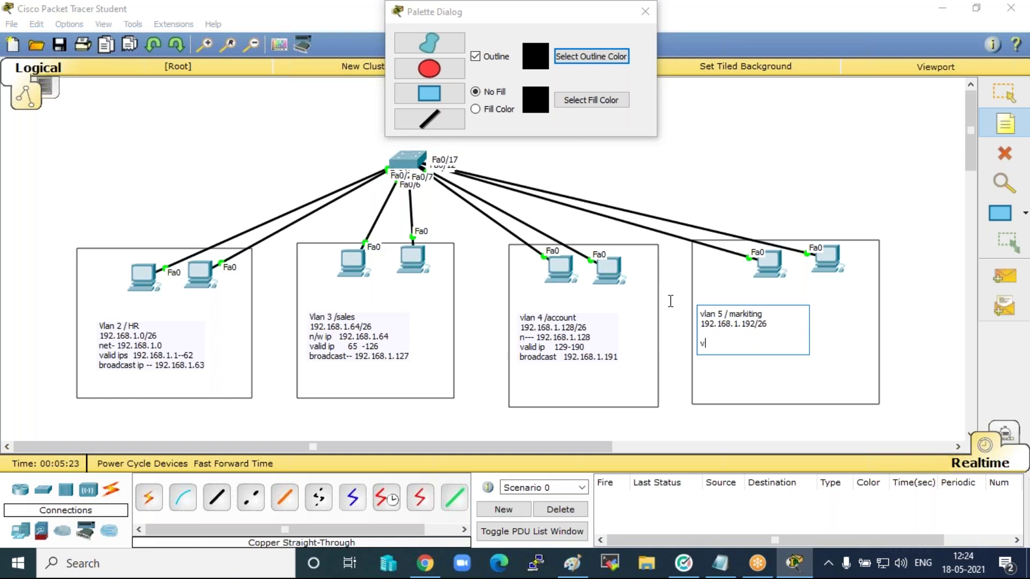
{"action": "key", "text": "BackSpace"}
{"action": "key", "text": "BackSpace"}
{"action": "key", "text": "Return"}
{"action": "type", "text": "n -- 192.168.1.192"}
{"action": "key", "text": "Return"}
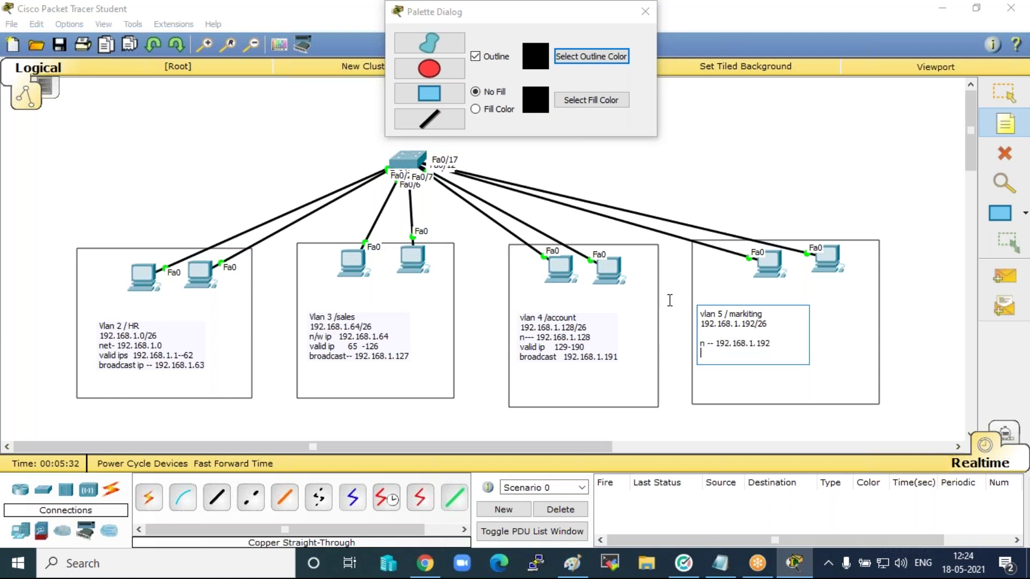
Finish the vlan 5 note with the lines "valid ip -- 193--254" and "broadcast 192.168.1.255".
{"action": "type", "text": "valid ip --    193**224"}
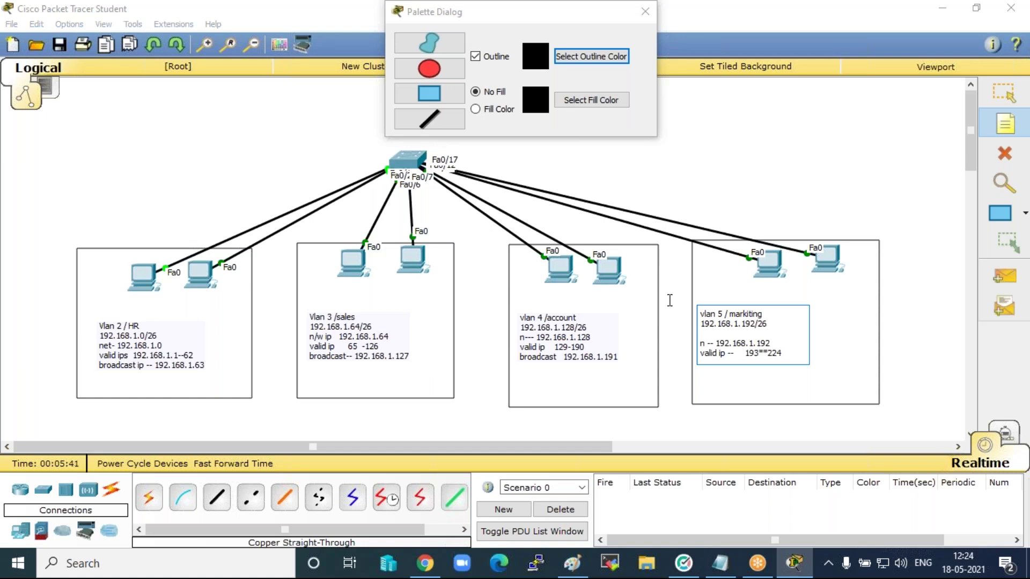
{"action": "key", "text": "BackSpace"}
{"action": "key", "text": "BackSpace"}
{"action": "type", "text": "--254"}
{"action": "key", "text": "Return"}
{"action": "type", "text": "broadcast 1"}
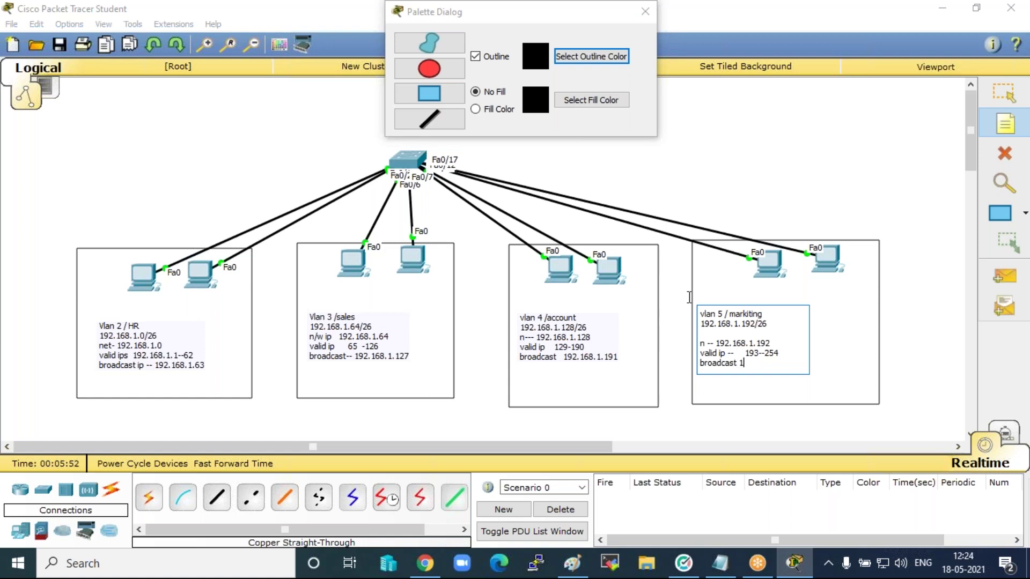
{"action": "type", "text": "92.168.1.255"}
Label the two PCs of the leftmost pair with notes "1.2" and "1.3" placed on their icons.
{"action": "left_click", "coordinate": [54, 141]}
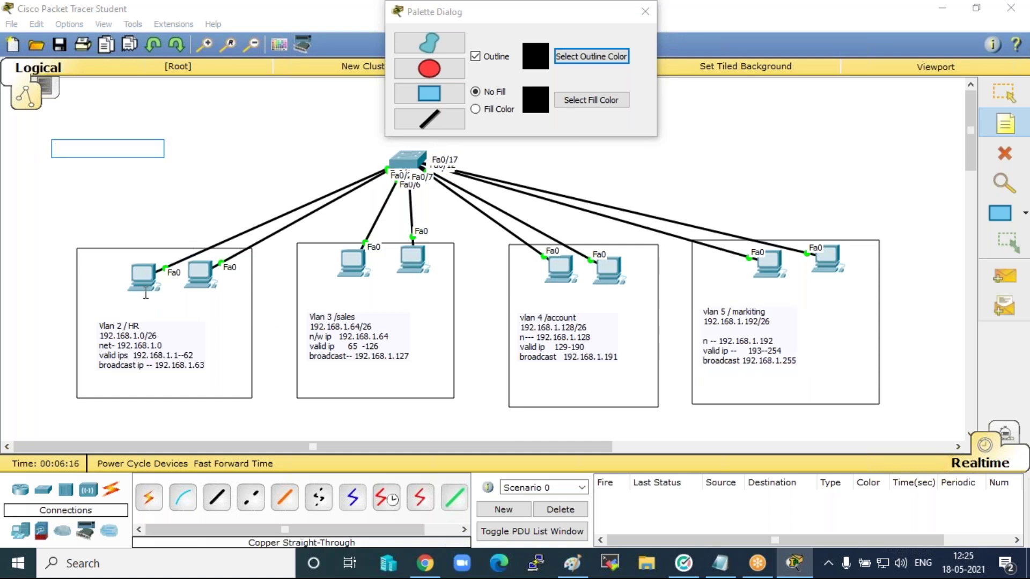
{"action": "left_click", "coordinate": [135, 276]}
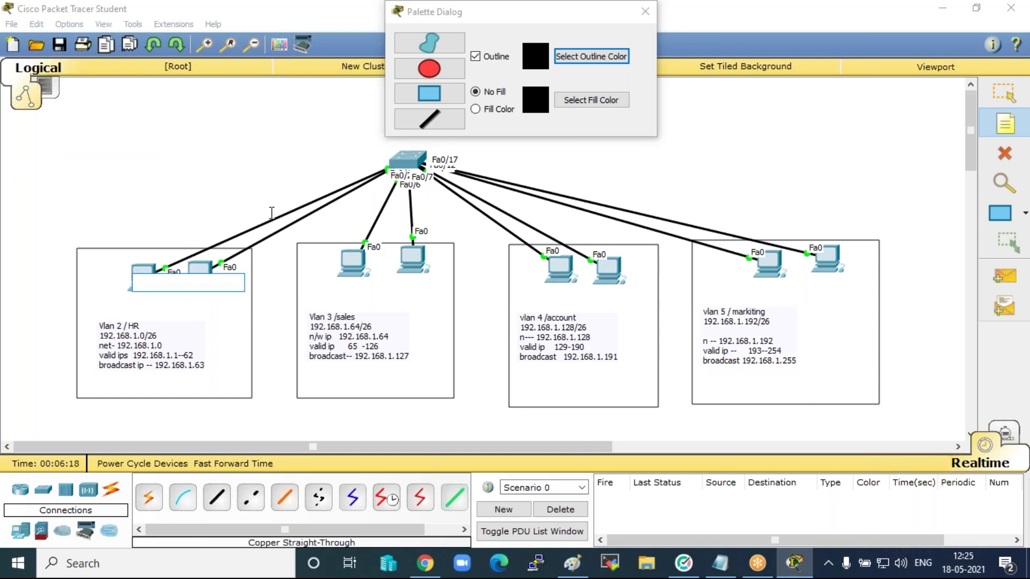
{"action": "type", "text": "1.2"}
{"action": "left_click", "coordinate": [193, 155]}
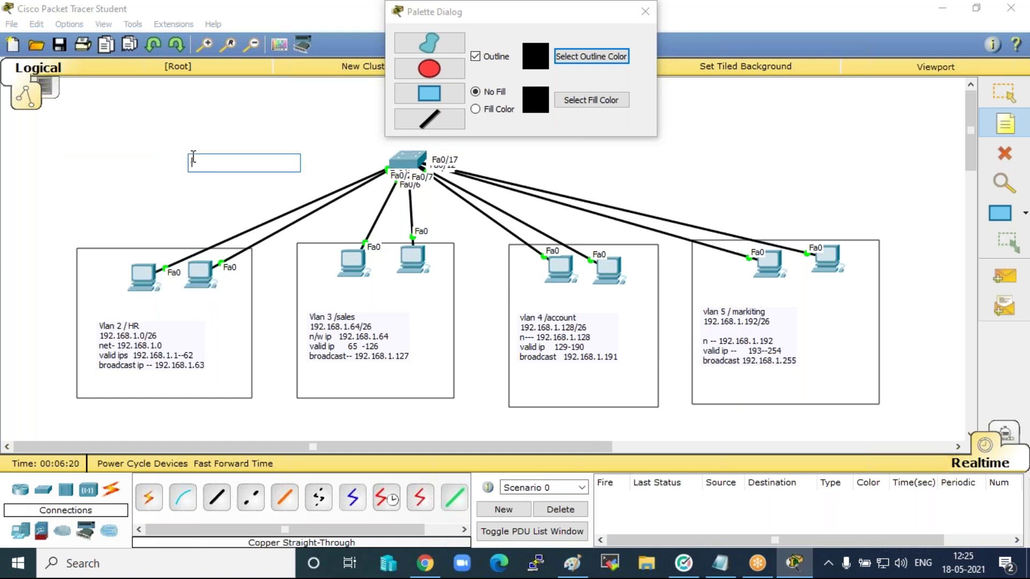
{"action": "left_click", "coordinate": [195, 270]}
{"action": "left_click", "coordinate": [194, 270]}
{"action": "type", "text": "1.3"}
{"action": "left_click", "coordinate": [127, 166]}
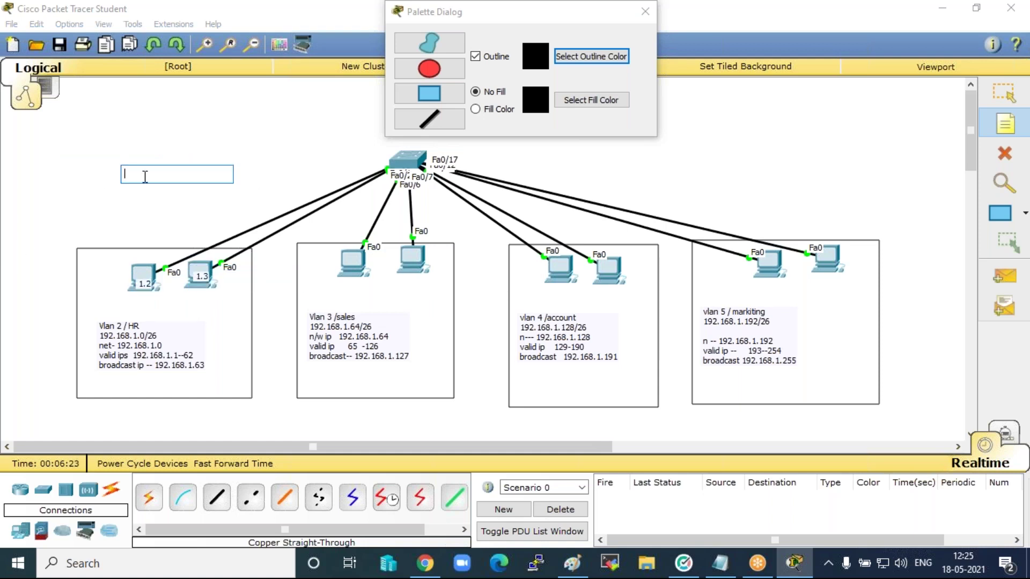
Place the notes "1.30" and "1." on the two PC icons of the Vlan 3 sales pair.
{"action": "left_click", "coordinate": [345, 260]}
{"action": "type", "text": "1.30"}
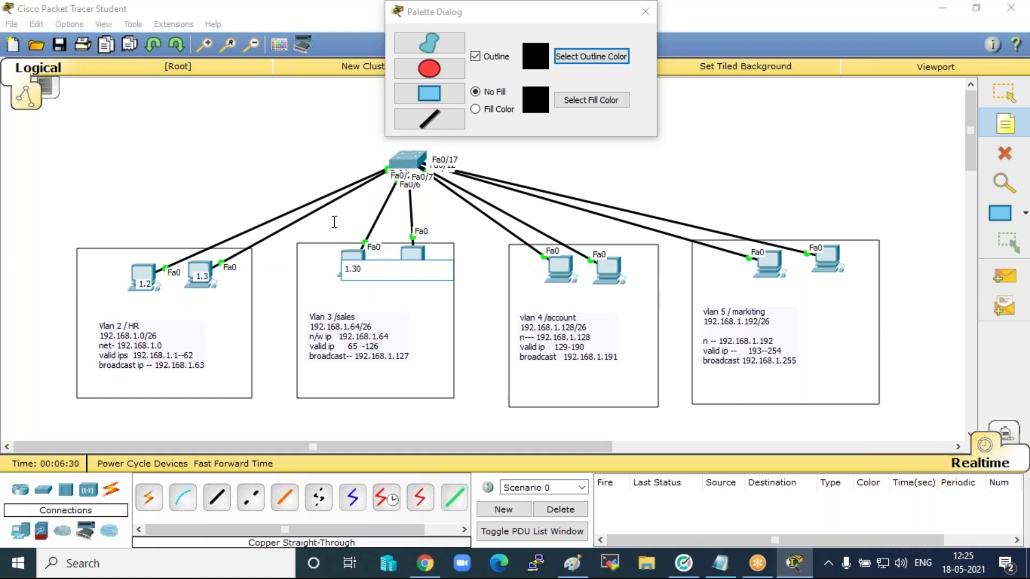
{"action": "left_click", "coordinate": [418, 317]}
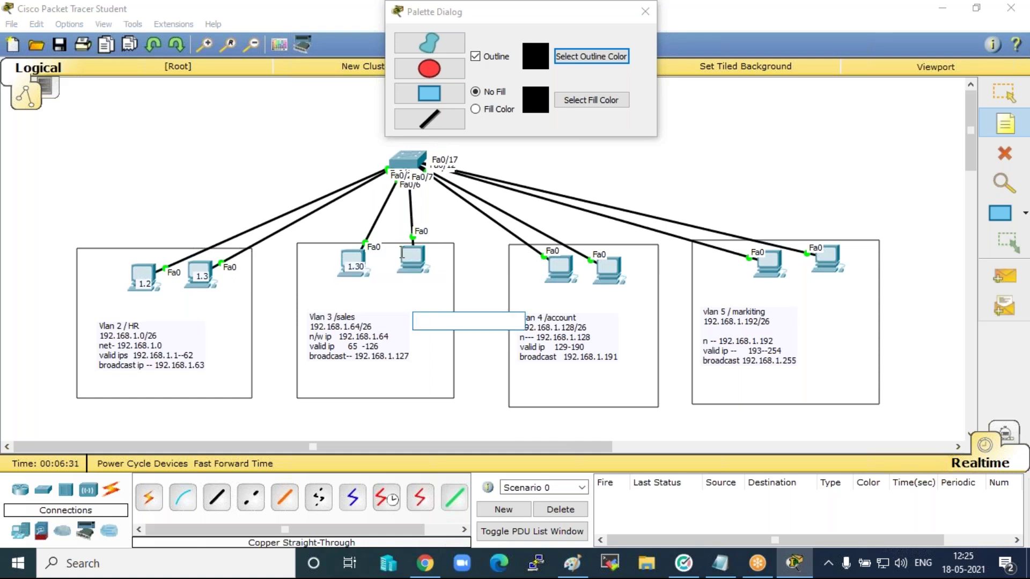
{"action": "left_click", "coordinate": [403, 258]}
{"action": "type", "text": "1"}
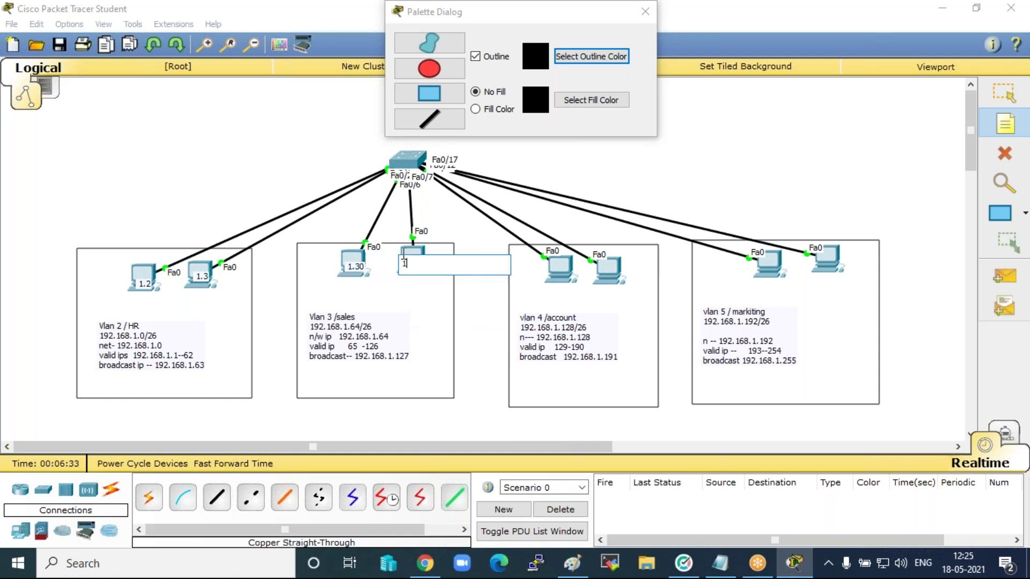
{"action": "type", "text": "."}
{"action": "left_click", "coordinate": [374, 298]}
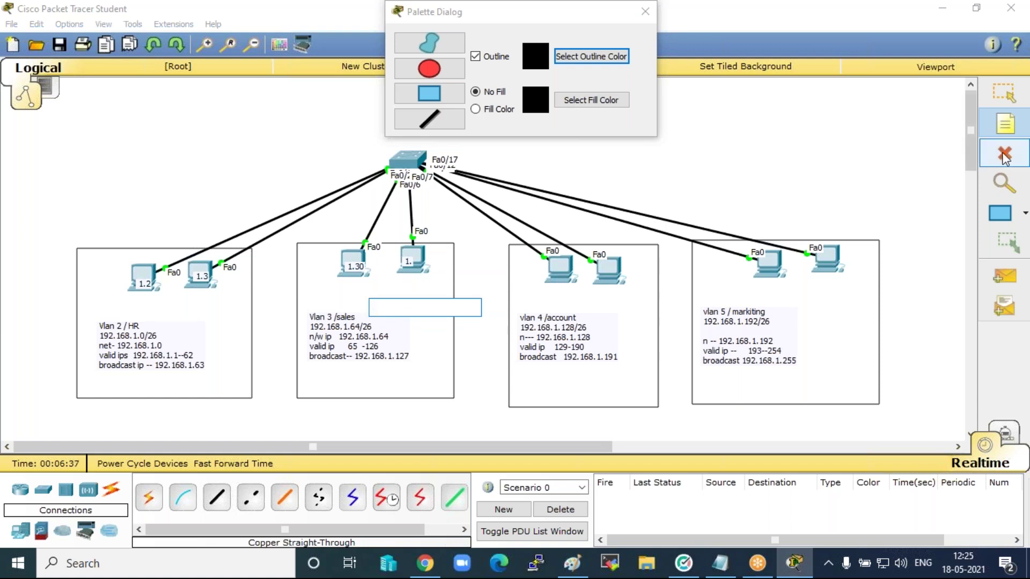
Edit the notes on the two Vlan 3 sales PCs to read "1.66" and "1.67".
{"action": "left_click", "coordinate": [989, 94]}
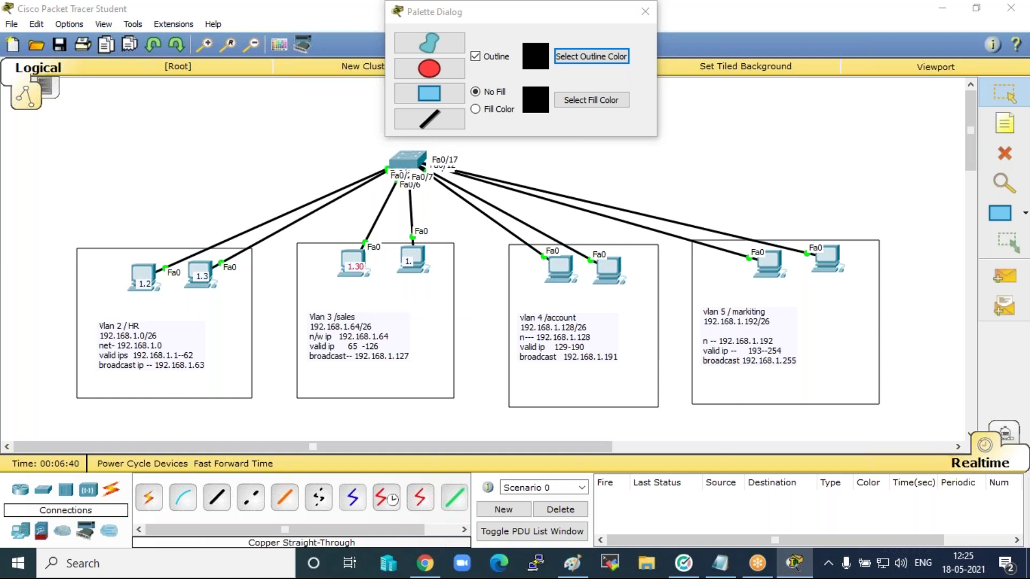
{"action": "left_click", "coordinate": [355, 267]}
{"action": "key", "text": "BackSpace"}
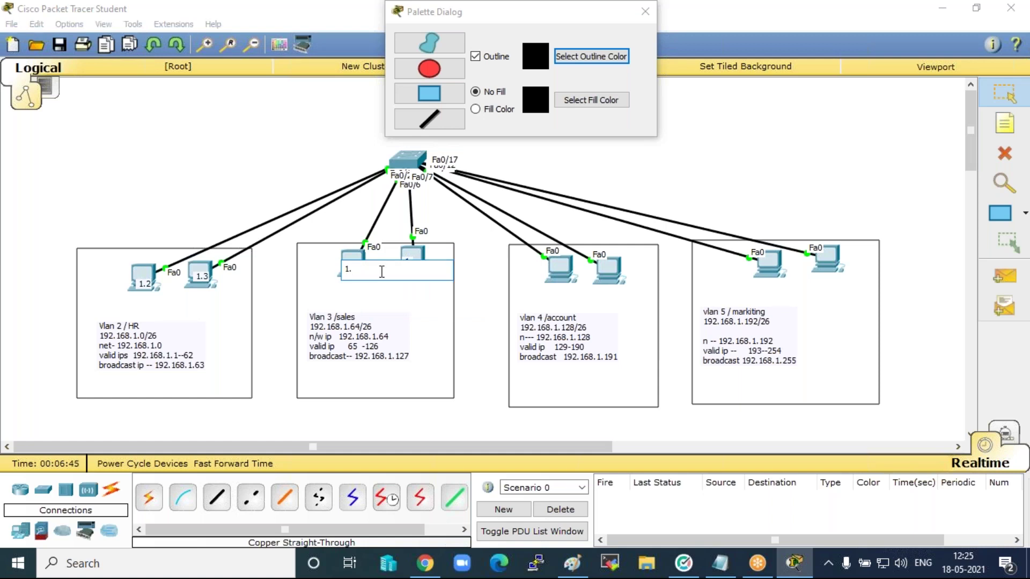
{"action": "type", "text": "66"}
{"action": "left_click", "coordinate": [414, 314]}
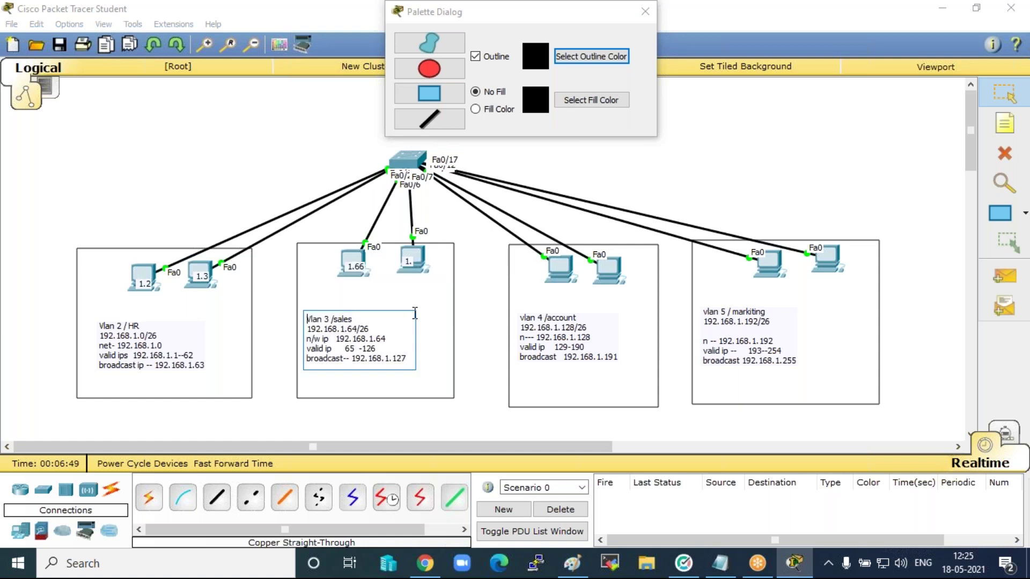
{"action": "left_click", "coordinate": [413, 262]}
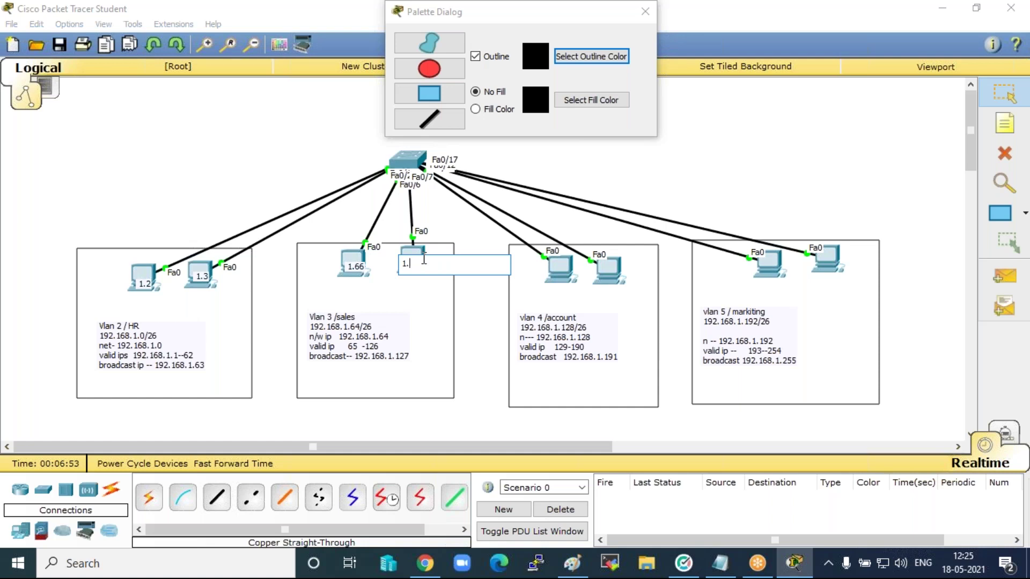
{"action": "type", "text": "67"}
{"action": "left_click", "coordinate": [502, 300]}
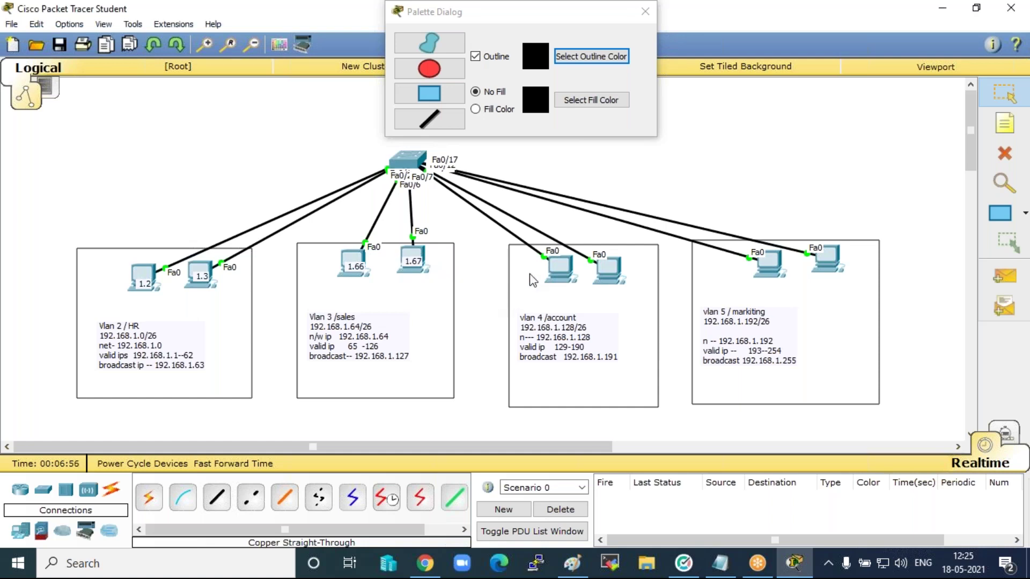
Label the two PCs of the vlan 4 account pair with notes "1.130" and "1.131".
{"action": "left_click", "coordinate": [557, 271]}
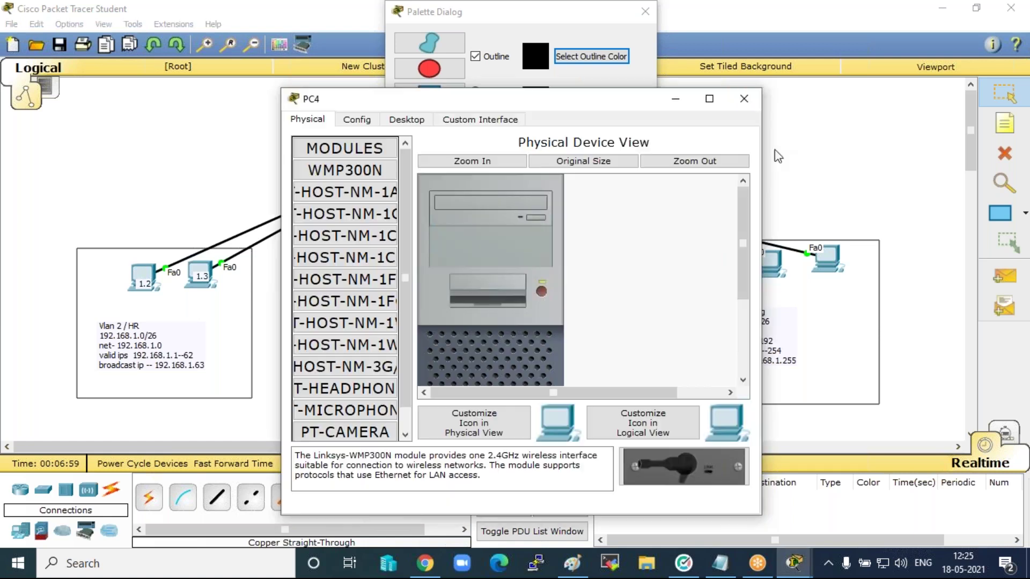
{"action": "left_click", "coordinate": [744, 99]}
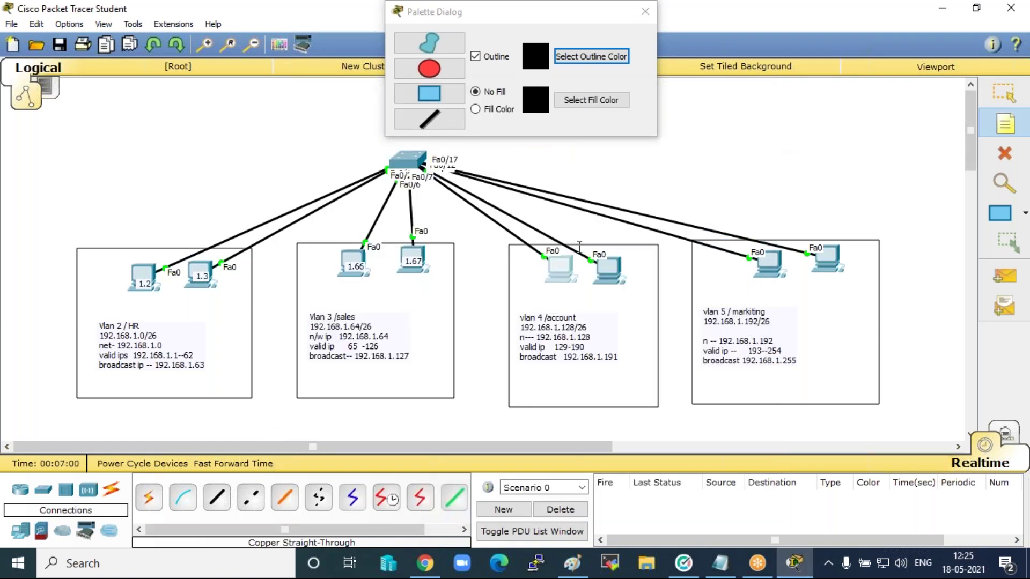
{"action": "left_click", "coordinate": [546, 275]}
{"action": "type", "text": "1.30"}
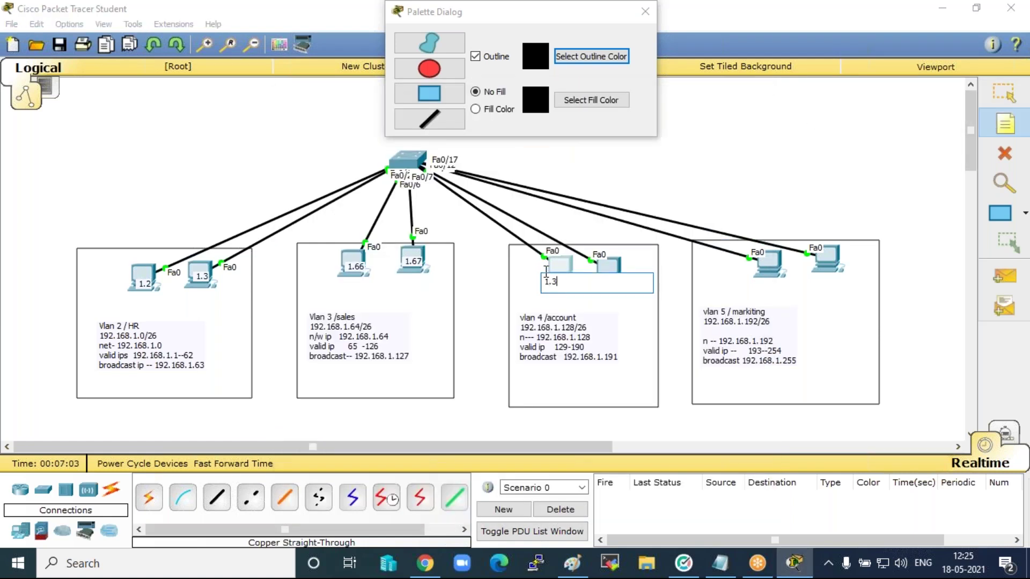
{"action": "key", "text": "BackSpace"}
{"action": "key", "text": "BackSpace"}
{"action": "type", "text": "130"}
{"action": "left_click", "coordinate": [619, 312]}
{"action": "left_click", "coordinate": [603, 273]}
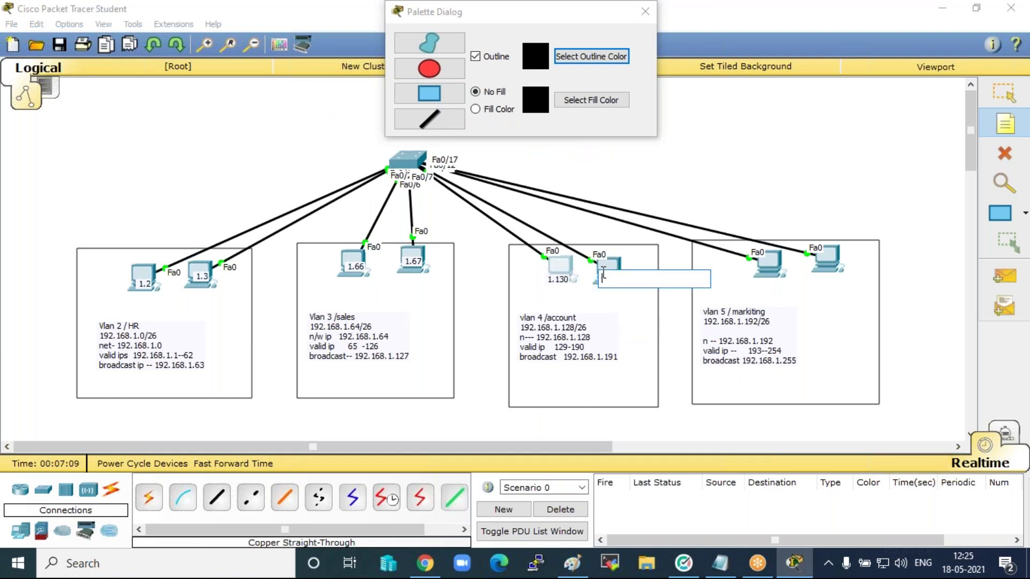
{"action": "type", "text": "1."}
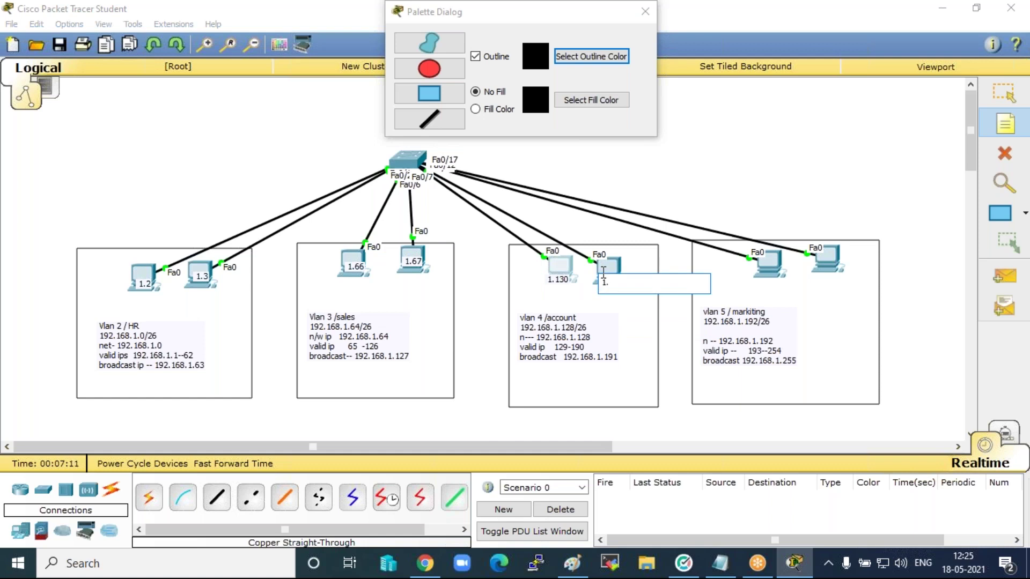
{"action": "type", "text": "1313"}
{"action": "left_click", "coordinate": [854, 145]}
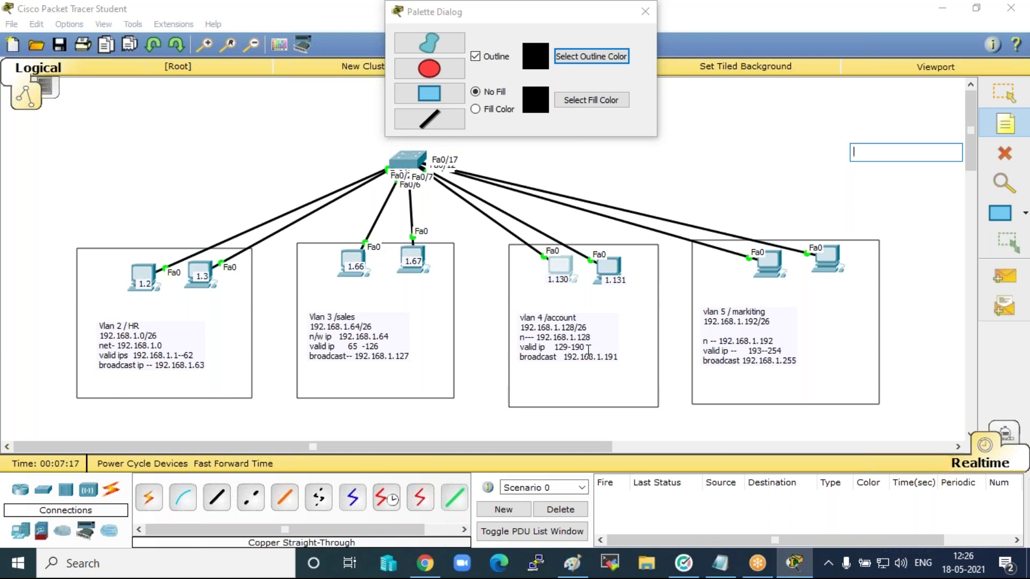
Label the first PC of the vlan 5 pair with the note "1.194" just below its icon.
{"action": "left_click", "coordinate": [758, 273]}
{"action": "type", "text": "192"}
{"action": "key", "text": "BackSpace"}
{"action": "key", "text": "BackSpace"}
{"action": "key", "text": "BackSpace"}
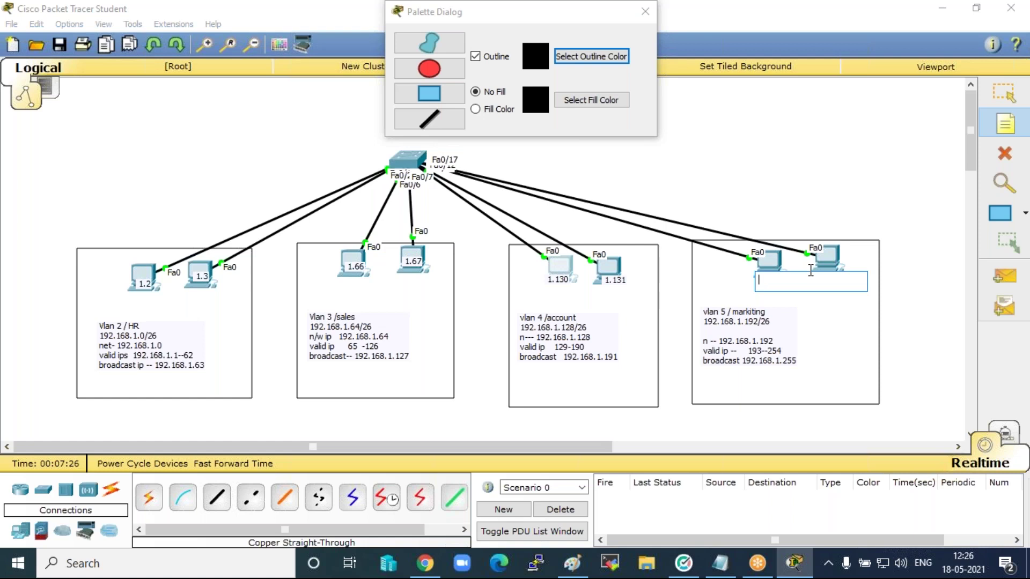
{"action": "type", "text": "1.94"}
{"action": "key", "text": "BackSpace"}
{"action": "key", "text": "BackSpace"}
{"action": "type", "text": "194"}
{"action": "left_click", "coordinate": [817, 319]}
Label the second PC of the vlan 5 pair with the note "1.195" just below its icon.
{"action": "left_click", "coordinate": [816, 272]}
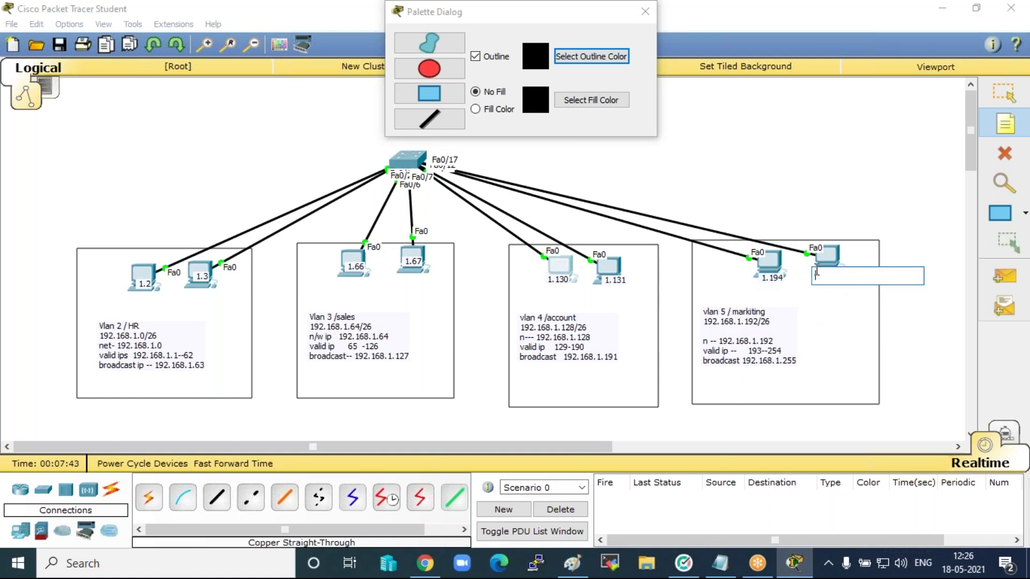
{"action": "type", "text": "192.168"}
{"action": "key", "text": "BackSpace"}
{"action": "key", "text": "BackSpace"}
{"action": "key", "text": "BackSpace"}
{"action": "key", "text": "BackSpace"}
{"action": "key", "text": "BackSpace"}
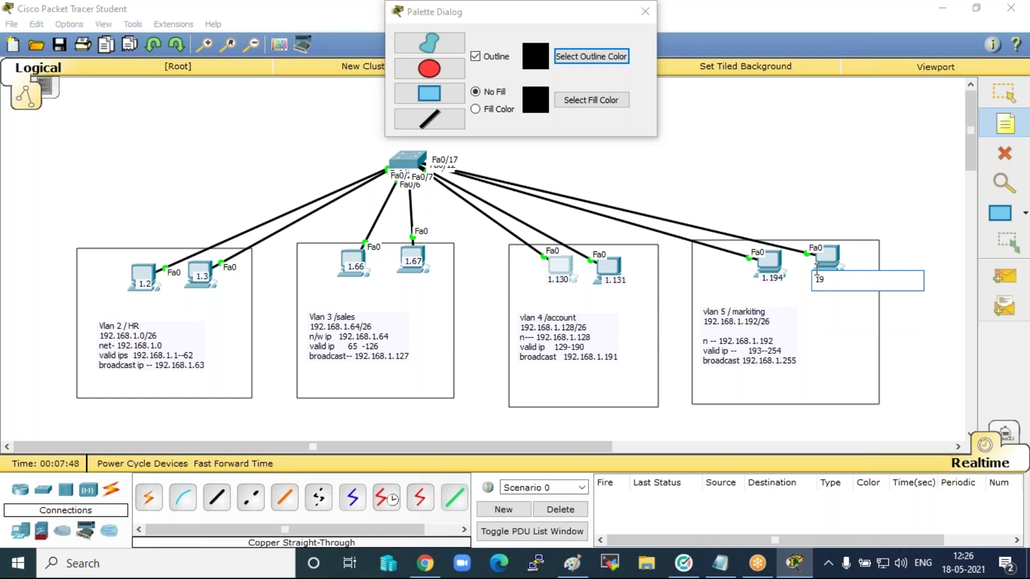
{"action": "key", "text": "BackSpace"}
{"action": "type", "text": ".19"}
{"action": "type", "text": "5"}
{"action": "left_click", "coordinate": [702, 198]}
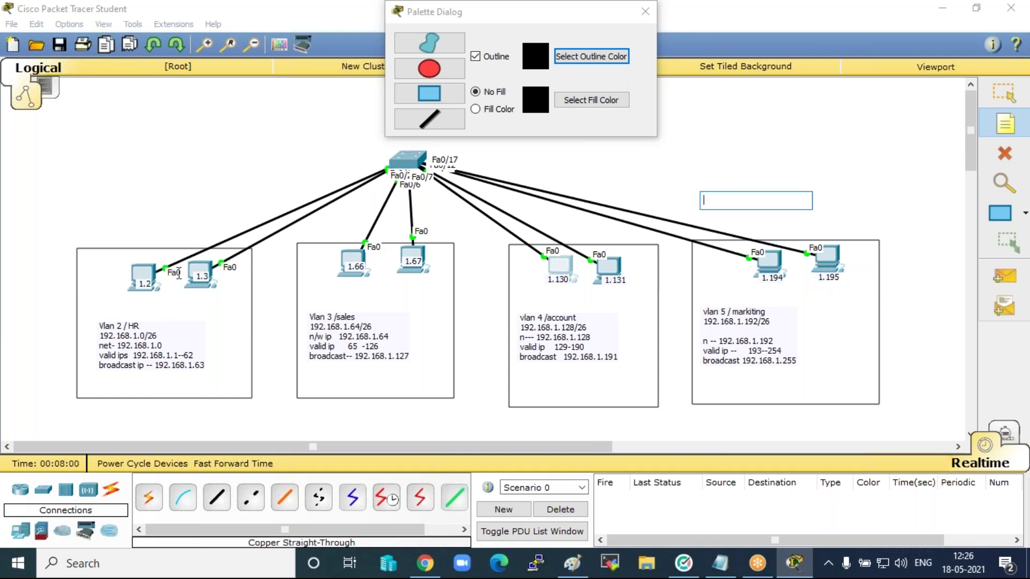
Place the note "gatway 192.168.1.1/26" just above the Vlan 2 HR subnet note.
{"action": "left_click", "coordinate": [98, 303]}
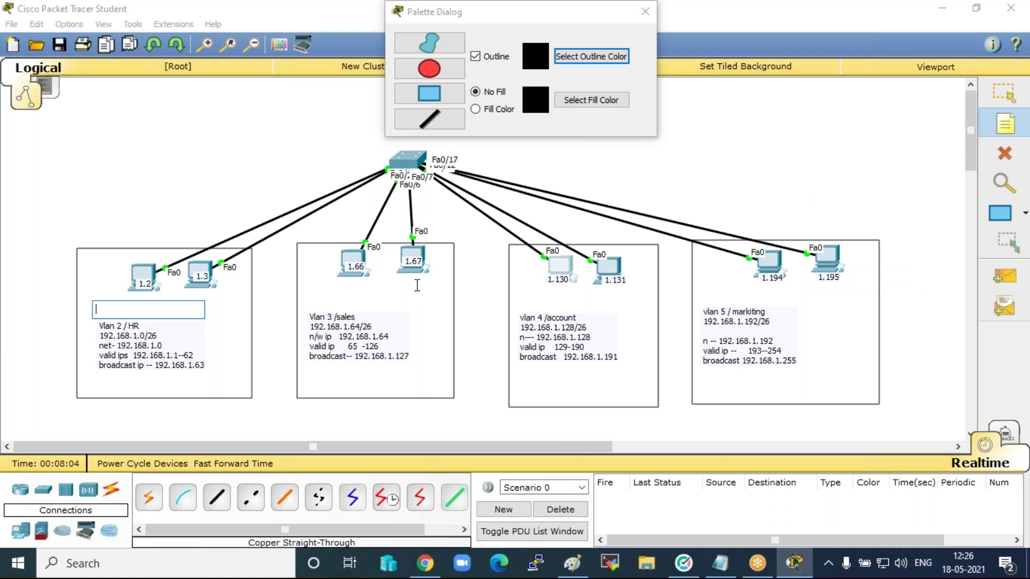
{"action": "type", "text": "gatway"}
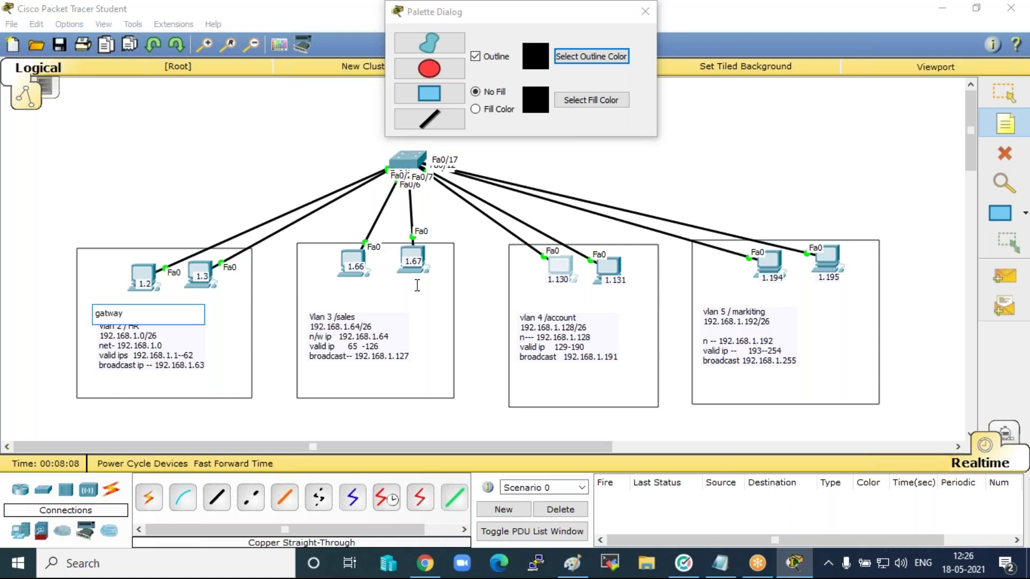
{"action": "type", "text": " 192.168.1.1/2"}
{"action": "key", "text": "BackSpace"}
{"action": "type", "text": "26"}
{"action": "left_click", "coordinate": [98, 170]}
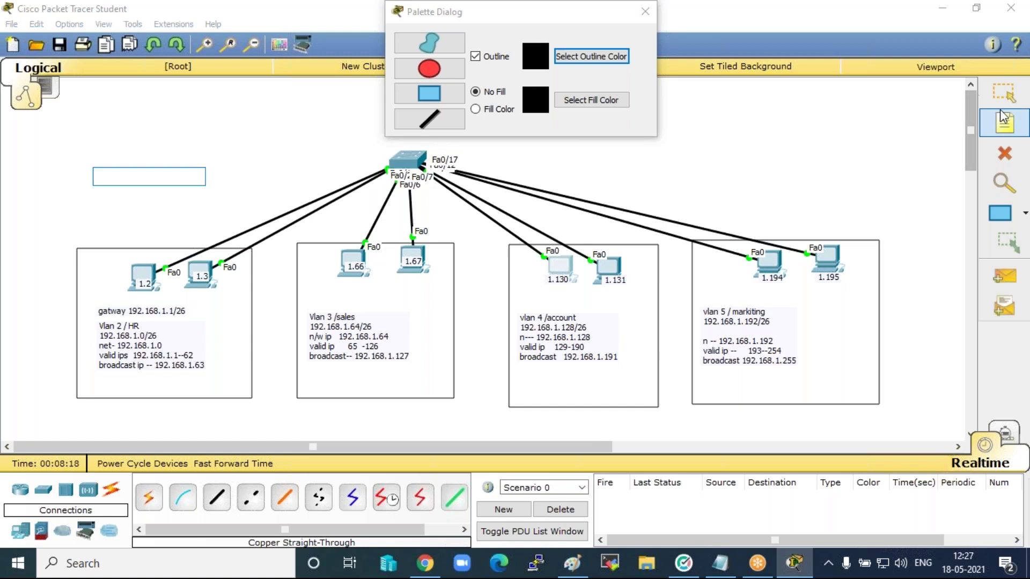
Move the Vlan 2 gateway note up so it sits directly beneath the two HR PCs.
{"action": "left_click", "coordinate": [1003, 93]}
{"action": "left_click_drag", "start_coordinate": [184, 316], "coordinate": [189, 306]}
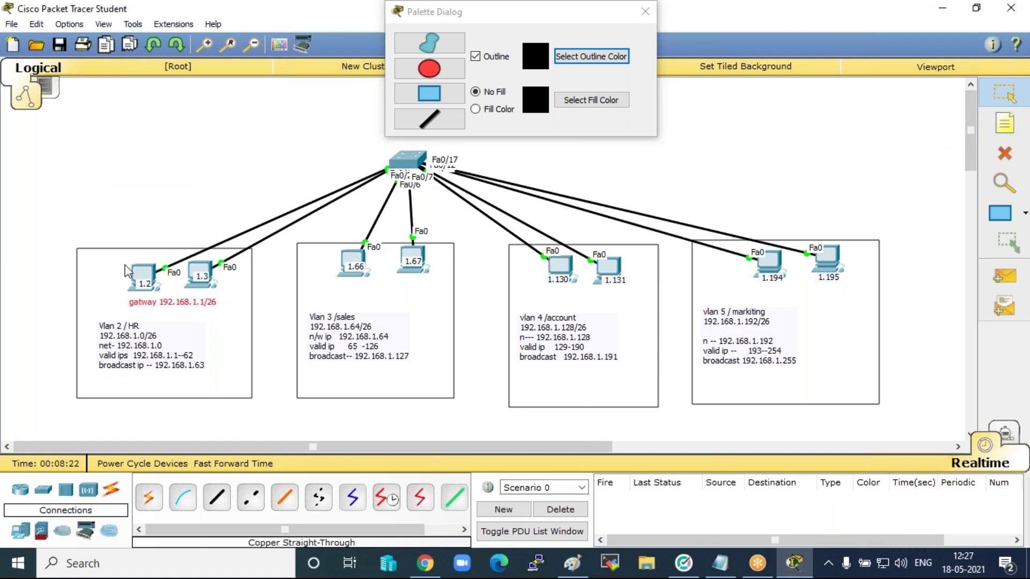
{"action": "left_click", "coordinate": [202, 325]}
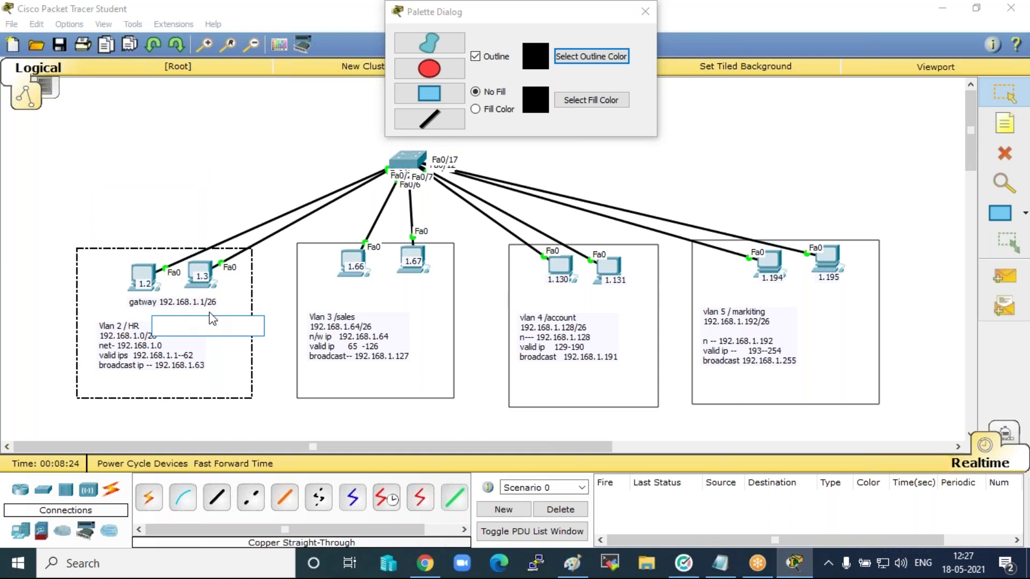
{"action": "left_click", "coordinate": [179, 179]}
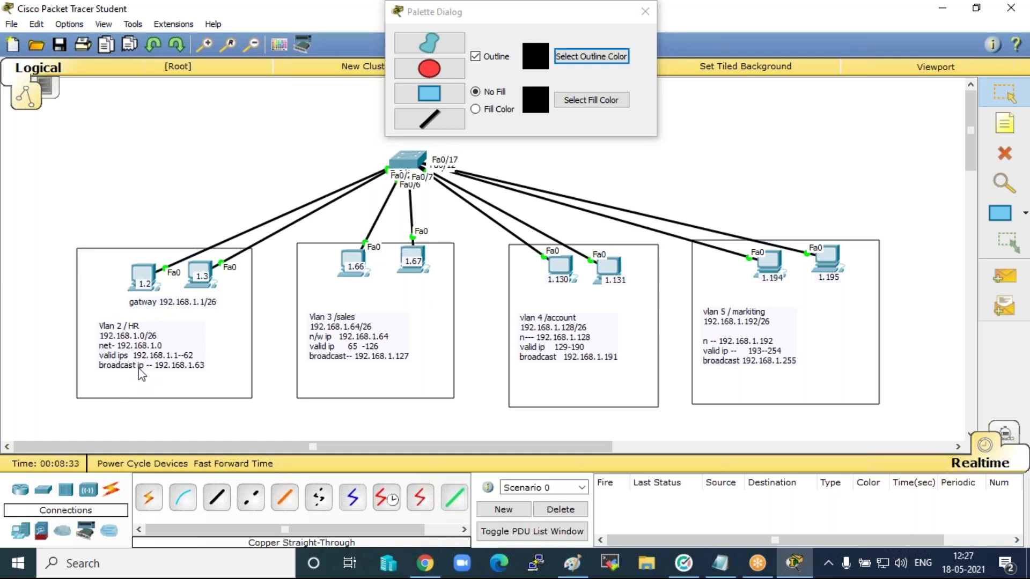
Place the note "gateway 192.168.1.65/26" between the sales PCs and the Vlan 3 subnet note.
{"action": "left_click", "coordinate": [1010, 127]}
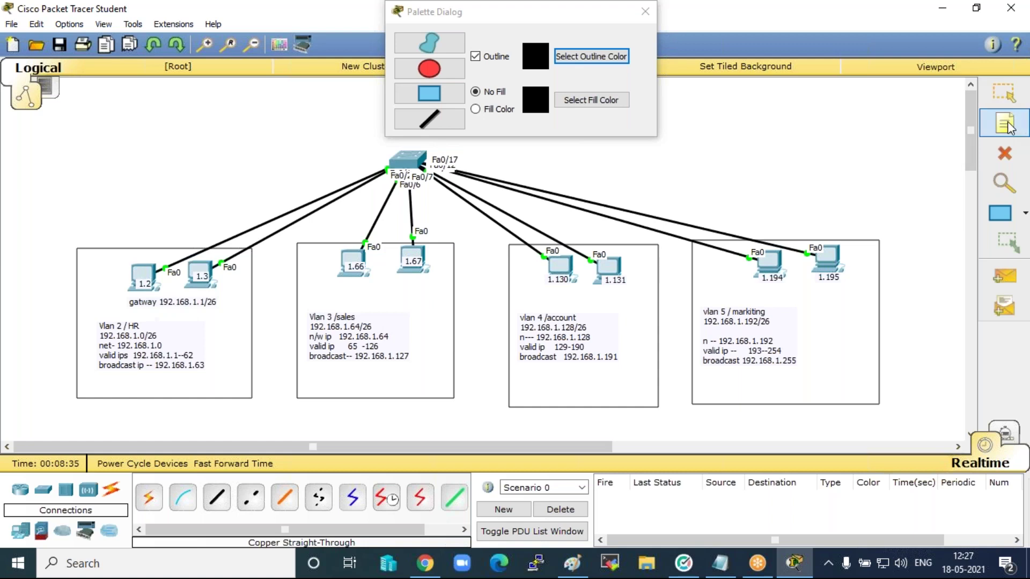
{"action": "left_click", "coordinate": [327, 288]}
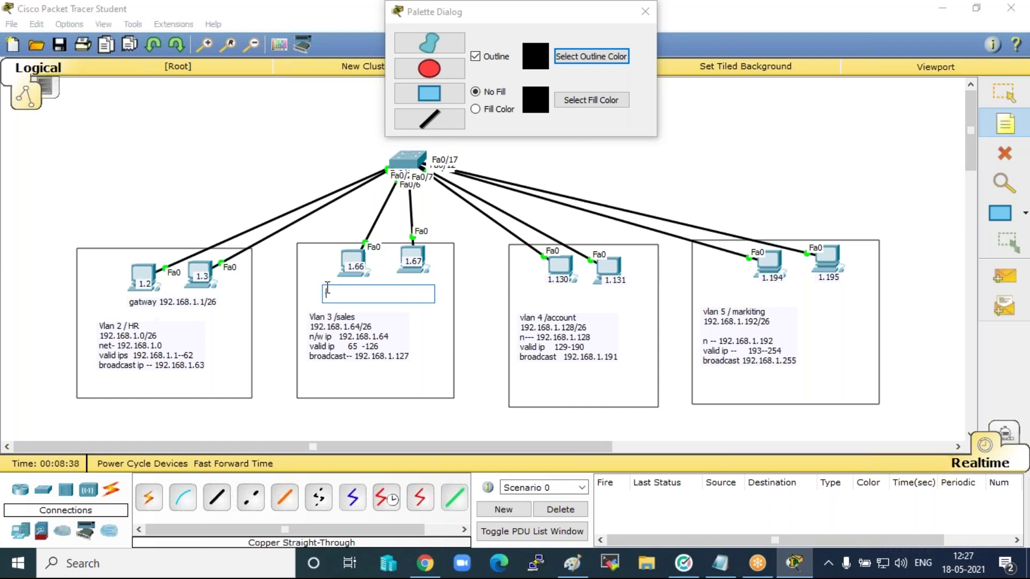
{"action": "type", "text": "gatewa"}
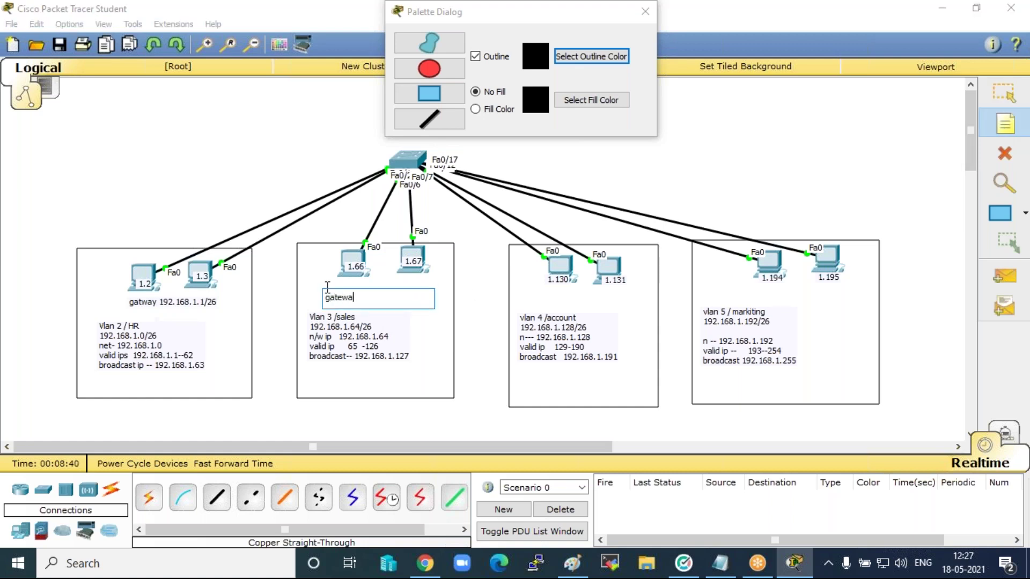
{"action": "type", "text": "y 192.168.1.65/26"}
{"action": "left_click", "coordinate": [789, 165]}
{"action": "left_click", "coordinate": [787, 167]}
Place the notes "gateway 192.168.1.129" beneath the vlan 4 PCs and "gateway 192.168.1.193" beneath the vlan 5 PCs.
{"action": "left_click", "coordinate": [1005, 124]}
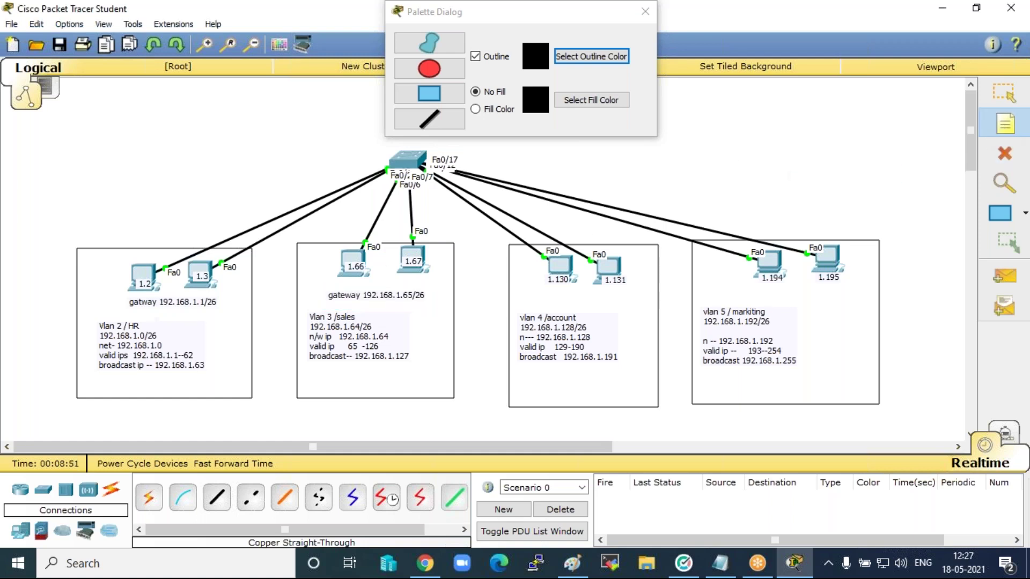
{"action": "left_click", "coordinate": [535, 294]}
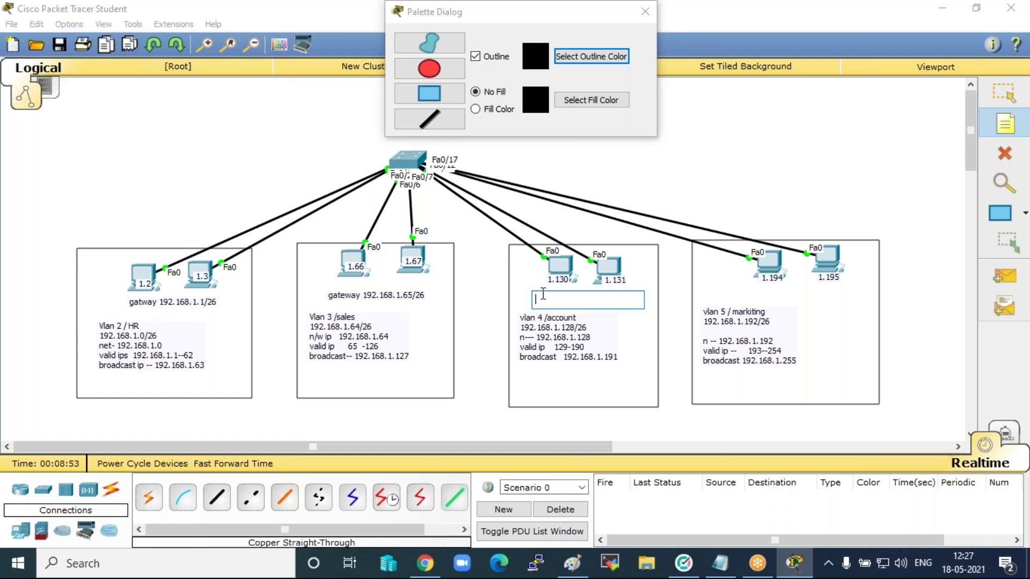
{"action": "type", "text": "192.168.1.3="}
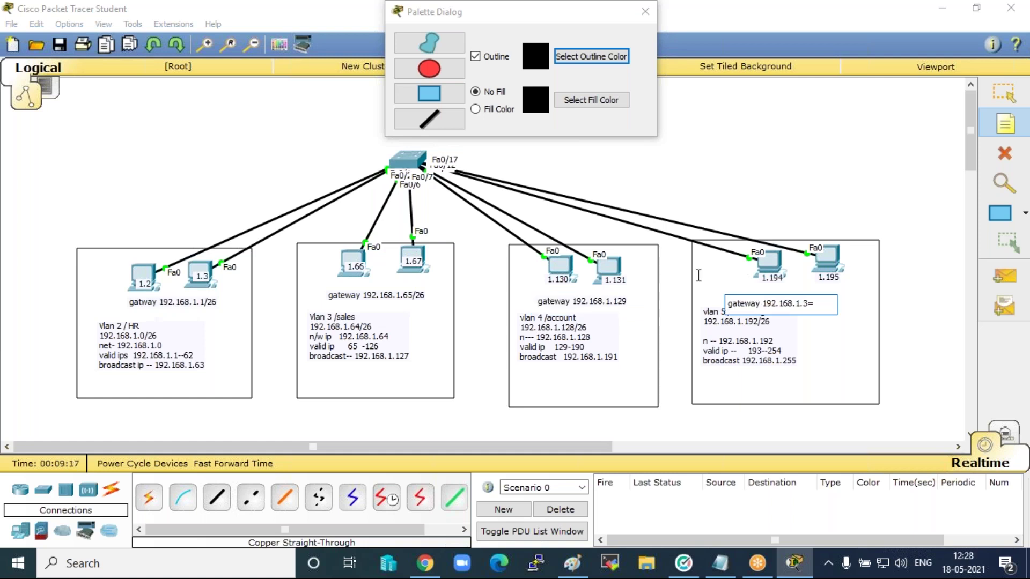
{"action": "key", "text": "BackSpace"}
{"action": "key", "text": "BackSpace"}
{"action": "type", "text": "193"}
{"action": "left_click", "coordinate": [833, 127]}
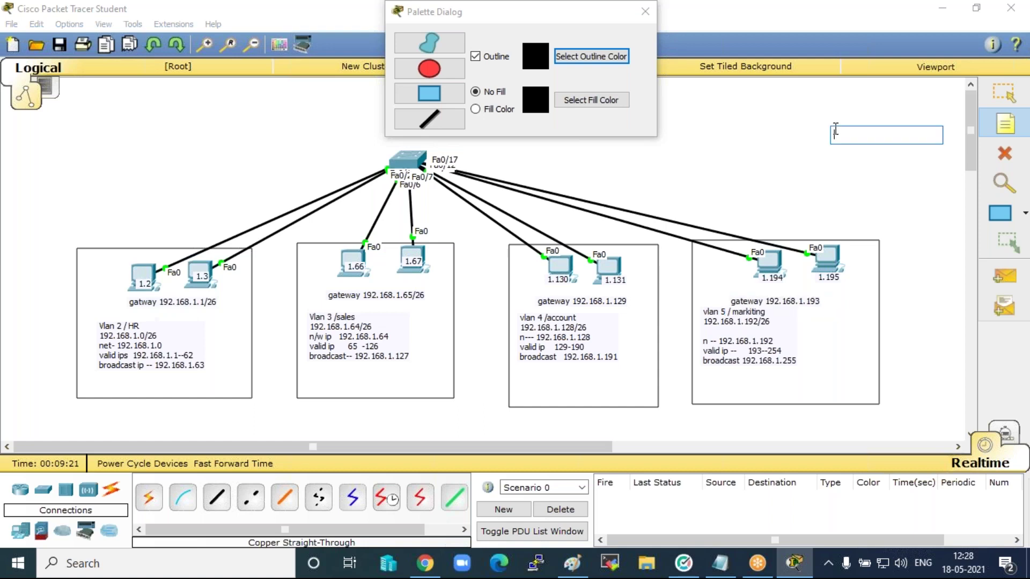
Move the vlan 4 and vlan 5 gateway notes up, closer beneath their PC pairs and clear of the subnet notes.
{"action": "left_click", "coordinate": [1005, 94]}
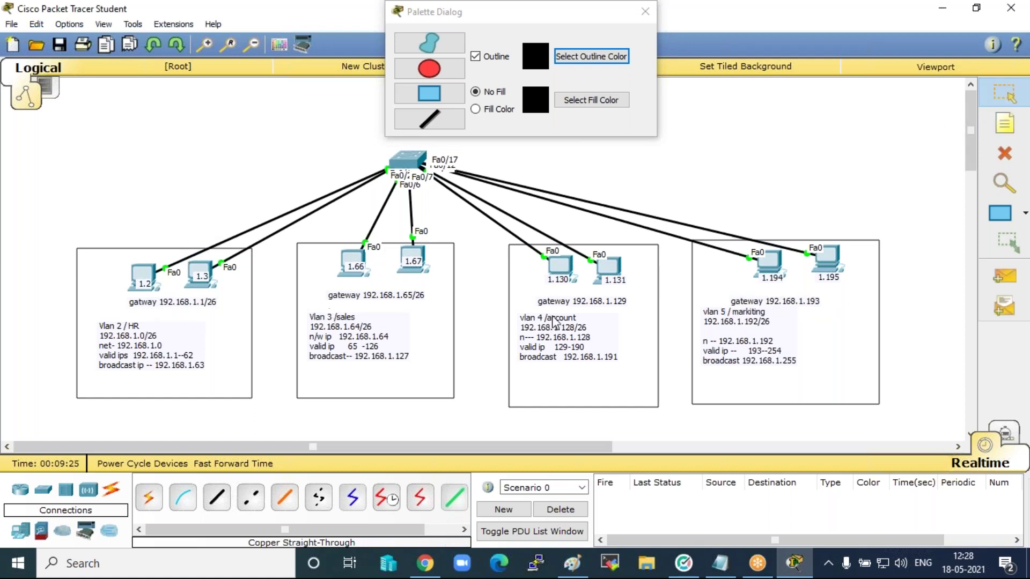
{"action": "left_click_drag", "start_coordinate": [563, 303], "coordinate": [574, 295]}
{"action": "left_click_drag", "start_coordinate": [767, 301], "coordinate": [799, 292]}
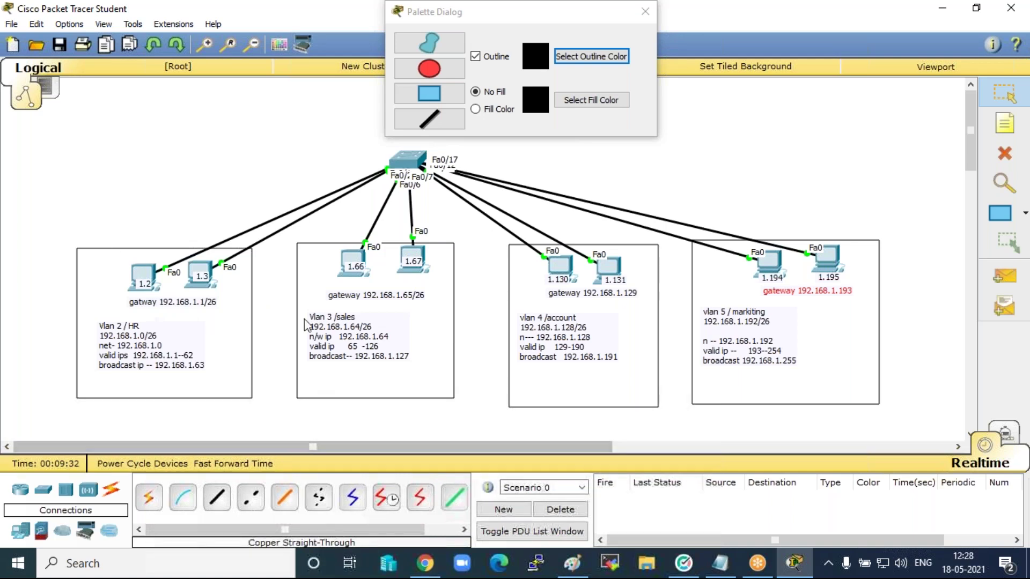
{"action": "left_click", "coordinate": [819, 203]}
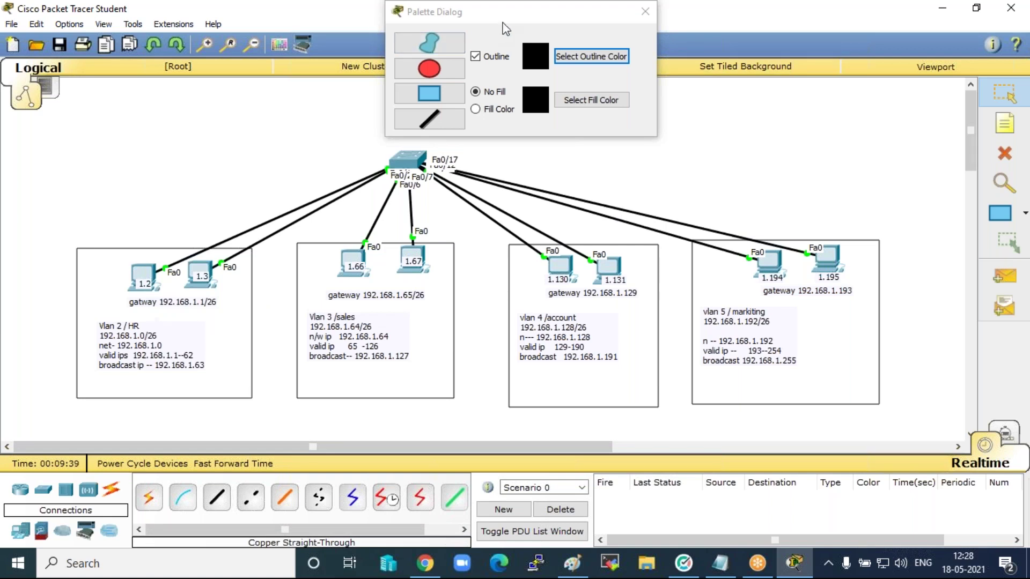
Close the Palette Dialog and open the switch's command-line interface at the user prompt.
{"action": "left_click_drag", "start_coordinate": [628, 13], "coordinate": [580, 63]}
{"action": "left_click", "coordinate": [598, 63]}
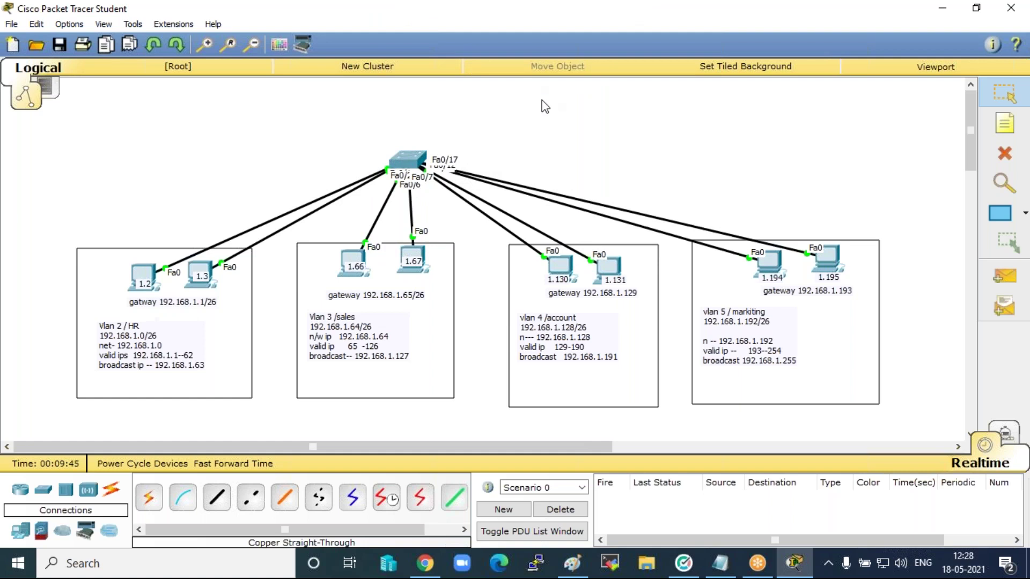
{"action": "left_click", "coordinate": [410, 160]}
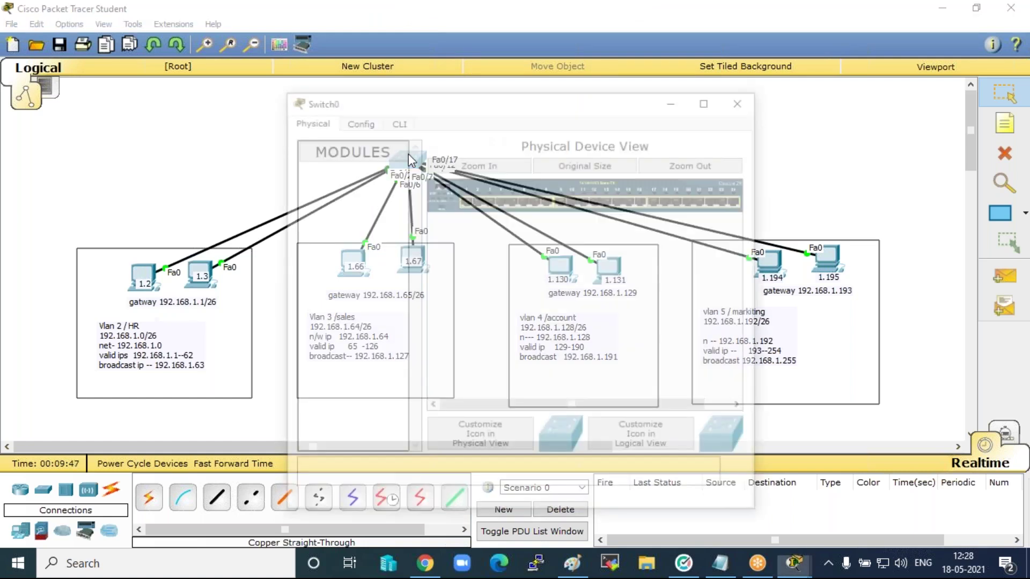
{"action": "left_click_drag", "start_coordinate": [467, 103], "coordinate": [712, 31]}
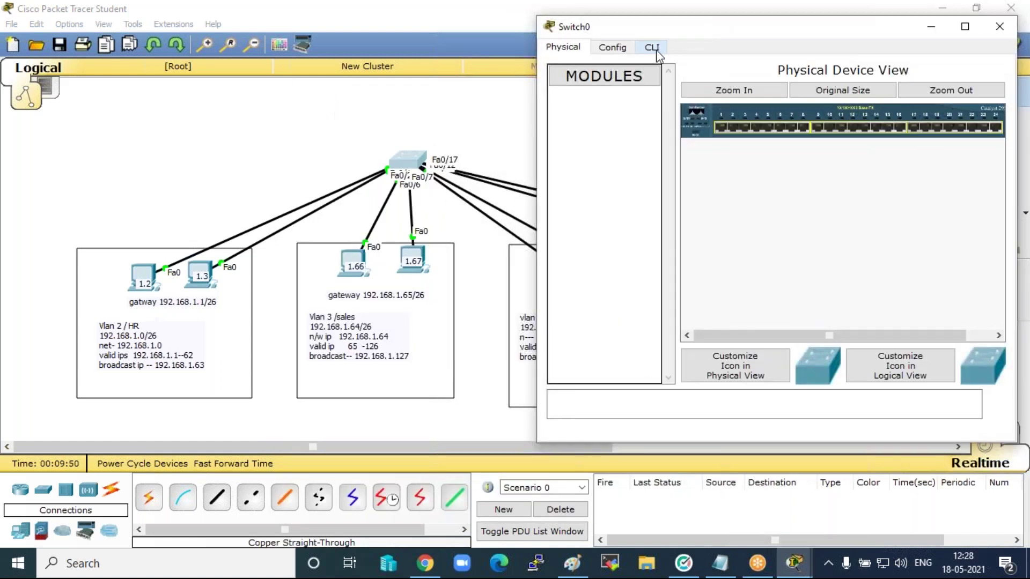
{"action": "left_click", "coordinate": [652, 48]}
{"action": "key", "text": "Return"}
{"action": "key", "text": "Return"}
{"action": "key", "text": "Return"}
{"action": "key", "text": "Return"}
{"action": "key", "text": "Return"}
{"action": "key", "text": "Return"}
{"action": "key", "text": "Return"}
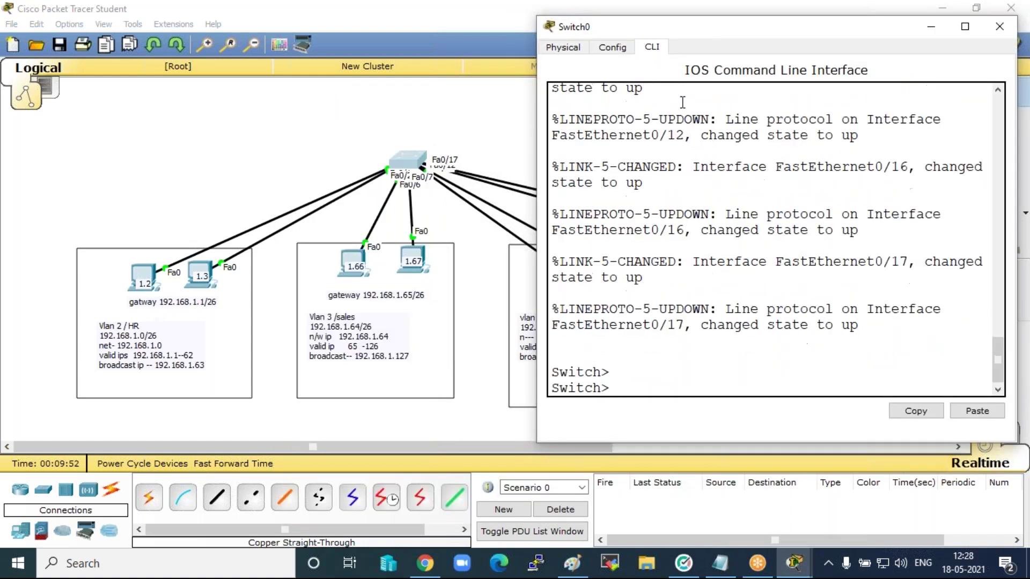
Enter privileged mode with en and global configuration mode with conf t on the switch.
{"action": "type", "text": "en"}
{"action": "key", "text": "Return"}
{"action": "key", "text": "Return"}
{"action": "key", "text": "Return"}
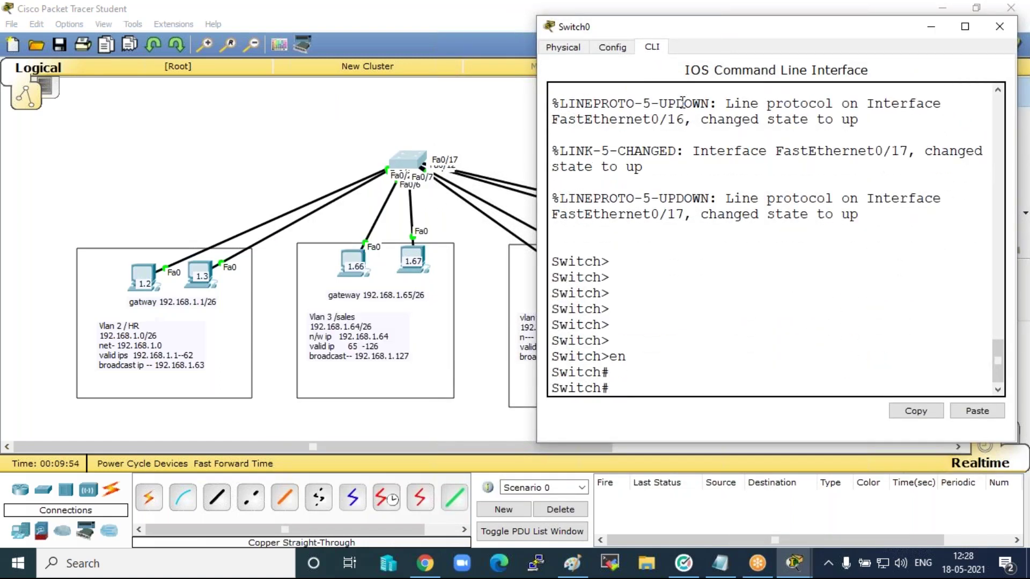
{"action": "key", "text": "Return"}
{"action": "type", "text": "conf t"}
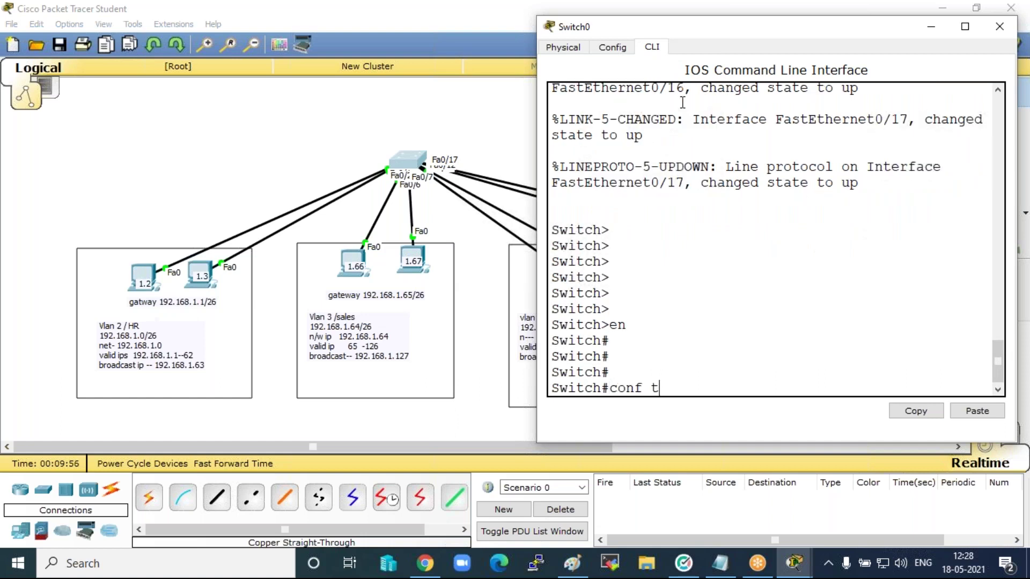
{"action": "key", "text": "Return"}
{"action": "key", "text": "Return"}
{"action": "key", "text": "Return"}
{"action": "key", "text": "Return"}
{"action": "key", "text": "Return"}
{"action": "key", "text": "Return"}
Create VLAN 2 on the switch and name it hr.
{"action": "type", "text": "v"}
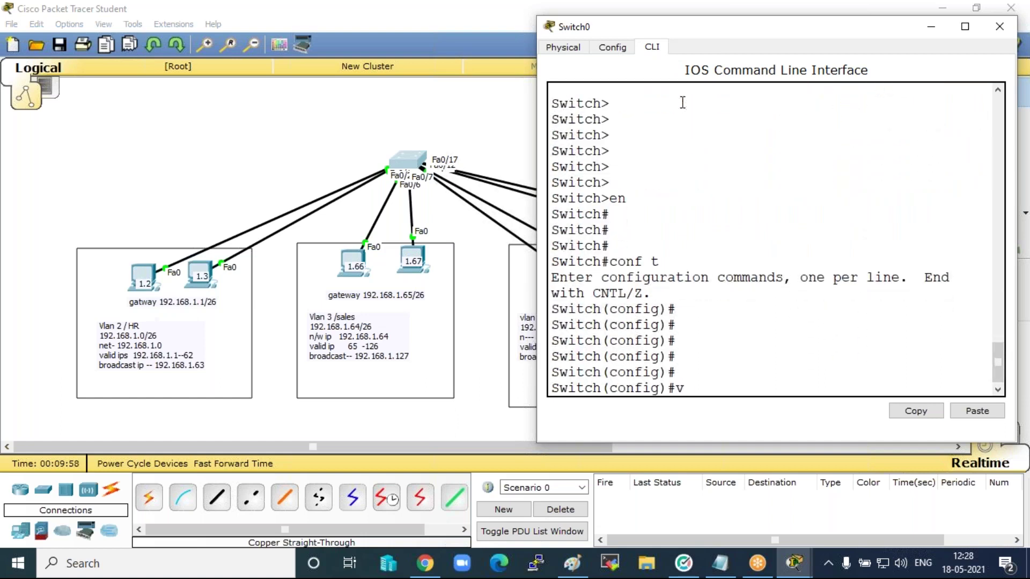
{"action": "type", "text": "lan 2"}
{"action": "key", "text": "Return"}
{"action": "type", "text": "name hr"}
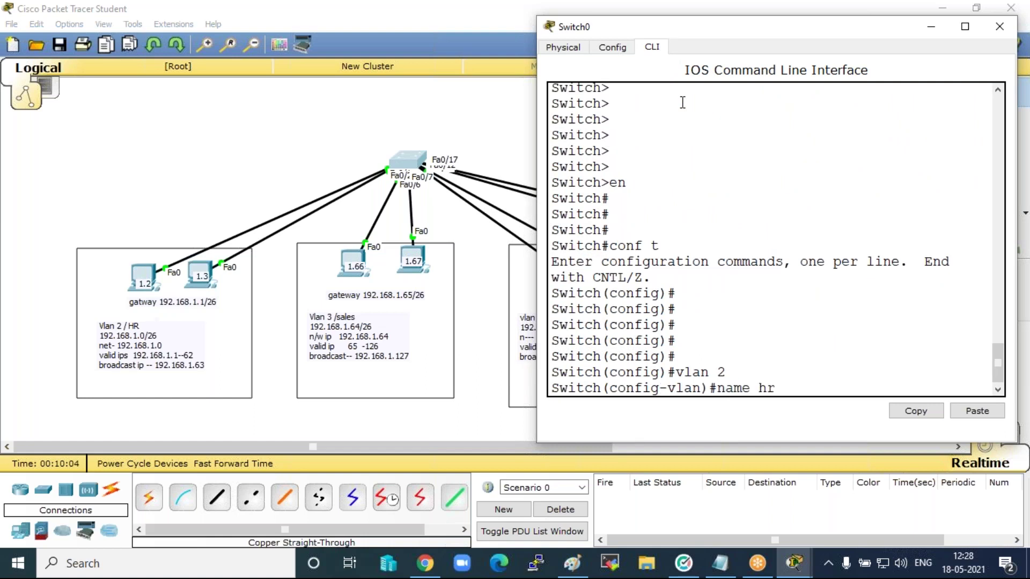
{"action": "key", "text": "Return"}
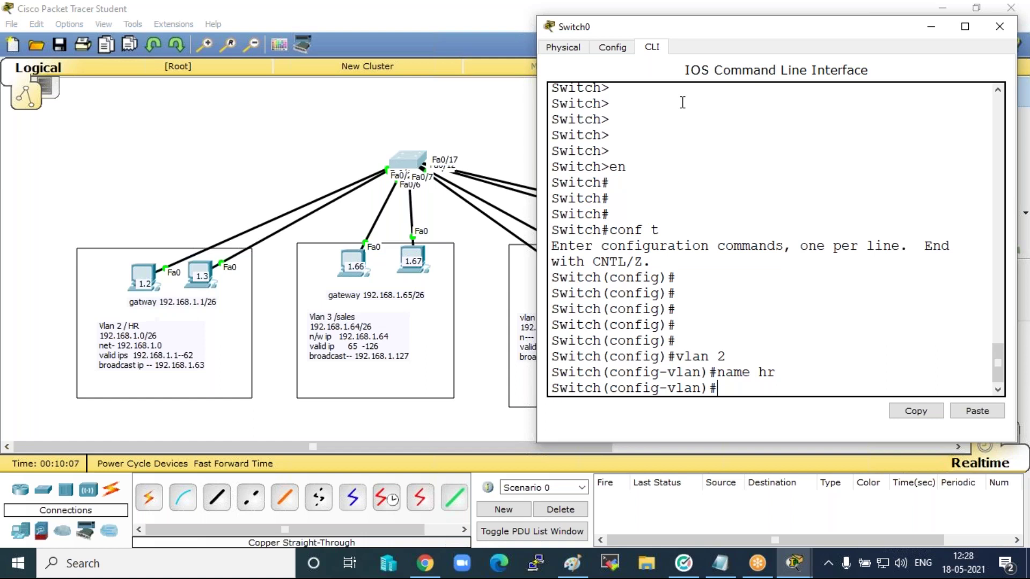
Select the interface range fa0/1 - 5 and set its ports to access mode with switchport mode access.
{"action": "type", "text": "int range "}
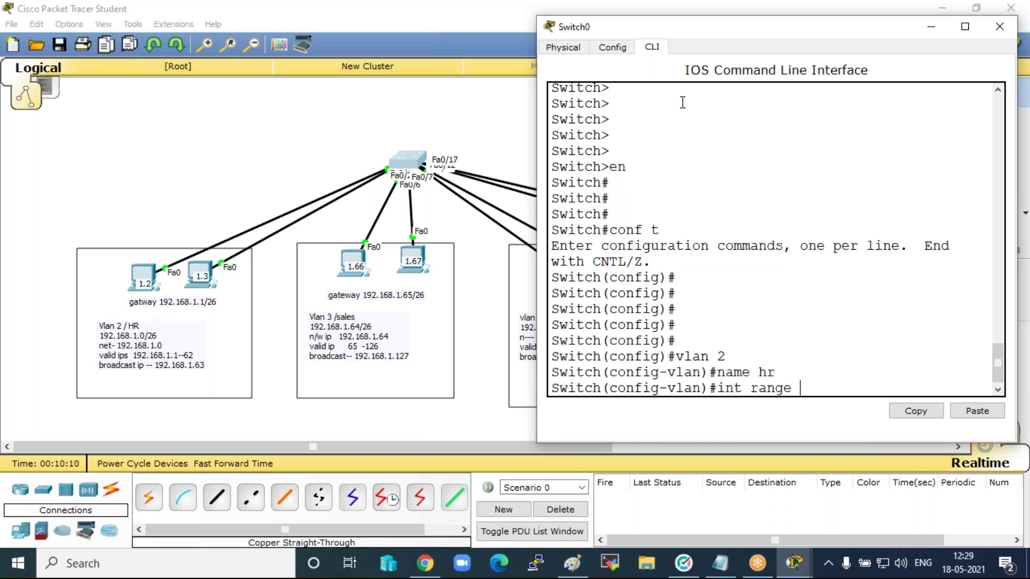
{"action": "type", "text": "fa0/1 -5"}
{"action": "key", "text": "BackSpace"}
{"action": "type", "text": "5"}
{"action": "key", "text": "Return"}
{"action": "type", "text": "switch port"}
{"action": "key", "text": "BackSpace"}
{"action": "key", "text": "BackSpace"}
{"action": "key", "text": "BackSpace"}
{"action": "key", "text": "BackSpace"}
{"action": "key", "text": "BackSpace"}
{"action": "key", "text": "BackSpace"}
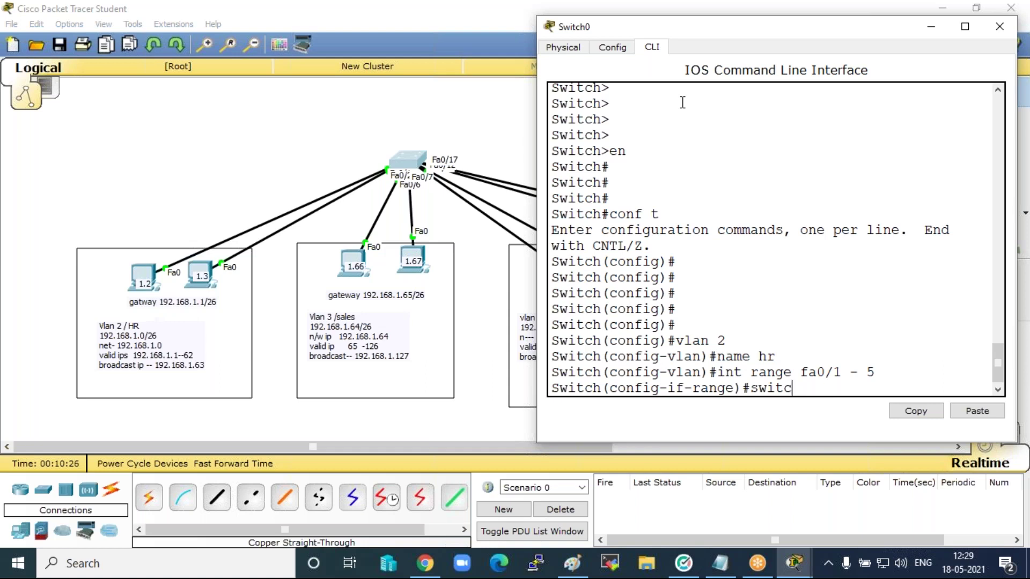
{"action": "key", "text": "Tab"}
{"action": "type", "text": "mode access"}
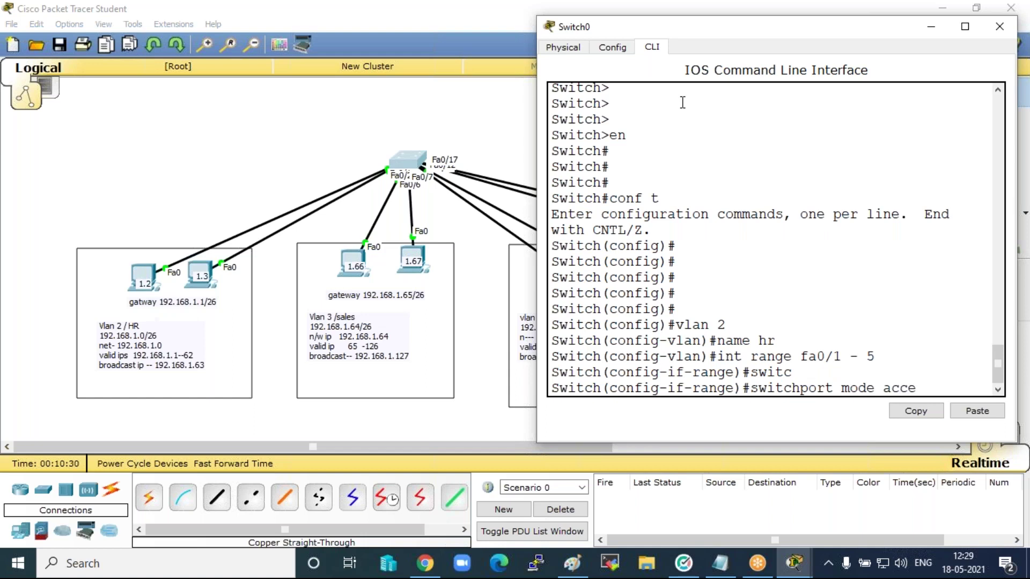
{"action": "key", "text": "Return"}
Assign the ports fa0/1 - 5 to VLAN 2 with switchport access vlan 2.
{"action": "type", "text": "sw"}
{"action": "key", "text": "Tab"}
{"action": "type", "text": "ac"}
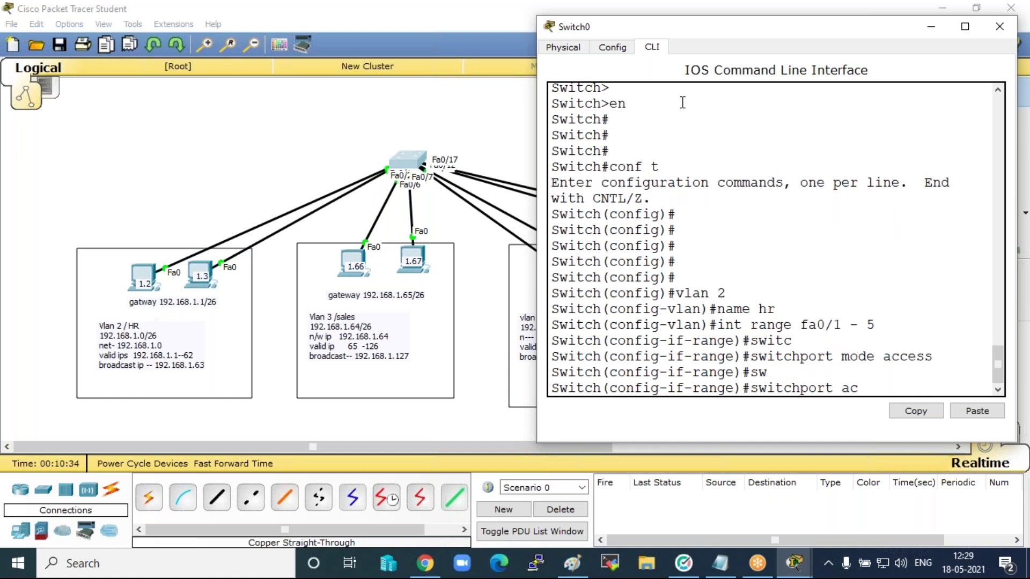
{"action": "key", "text": "Tab"}
{"action": "type", "text": "v"}
{"action": "key", "text": "Tab"}
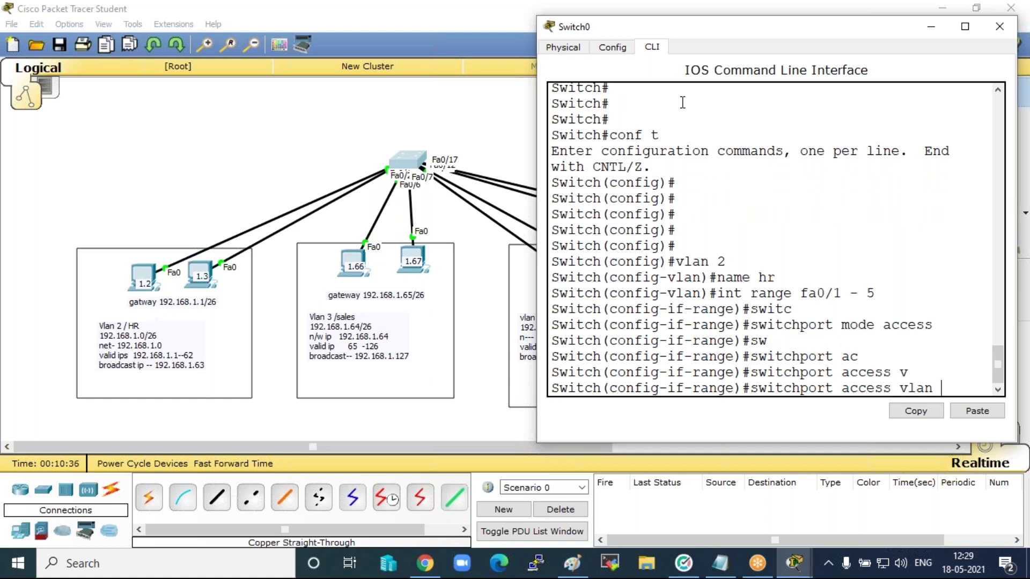
{"action": "type", "text": "2"}
{"action": "key", "text": "Return"}
{"action": "key", "text": "Return"}
{"action": "key", "text": "Return"}
{"action": "key", "text": "Return"}
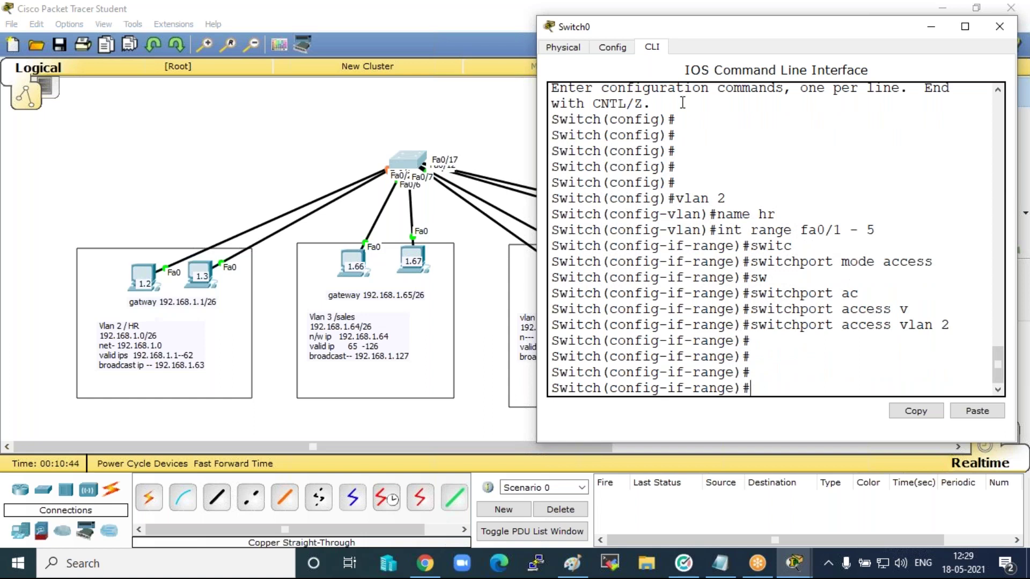
{"action": "key", "text": "Return"}
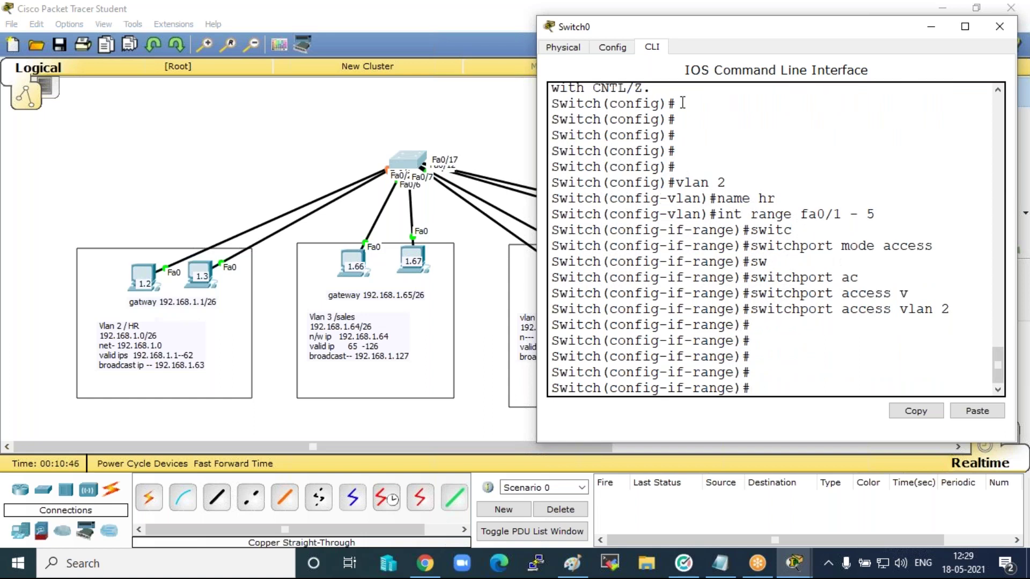
{"action": "key", "text": "Return"}
Try the commands name sales and vlan sales from interface range configuration mode.
{"action": "key", "text": "Up"}
{"action": "key", "text": "Up"}
{"action": "key", "text": "Up"}
{"action": "key", "text": "Up"}
{"action": "key", "text": "Up"}
{"action": "key", "text": "Up"}
{"action": "key", "text": "Up"}
{"action": "key", "text": "Up"}
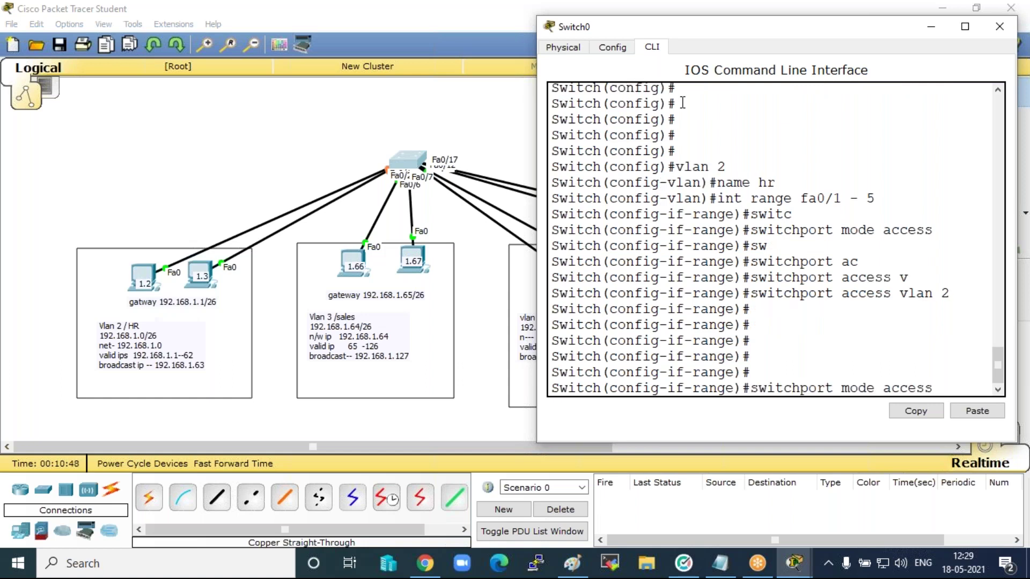
{"action": "key", "text": "BackSpace"}
{"action": "key", "text": "BackSpace"}
{"action": "type", "text": "sales"}
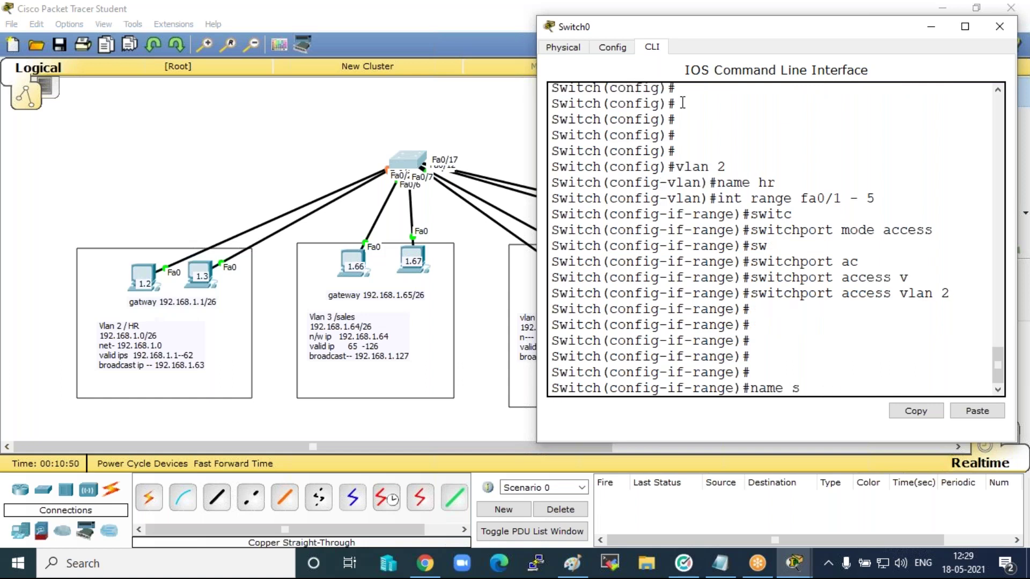
{"action": "key", "text": "Return"}
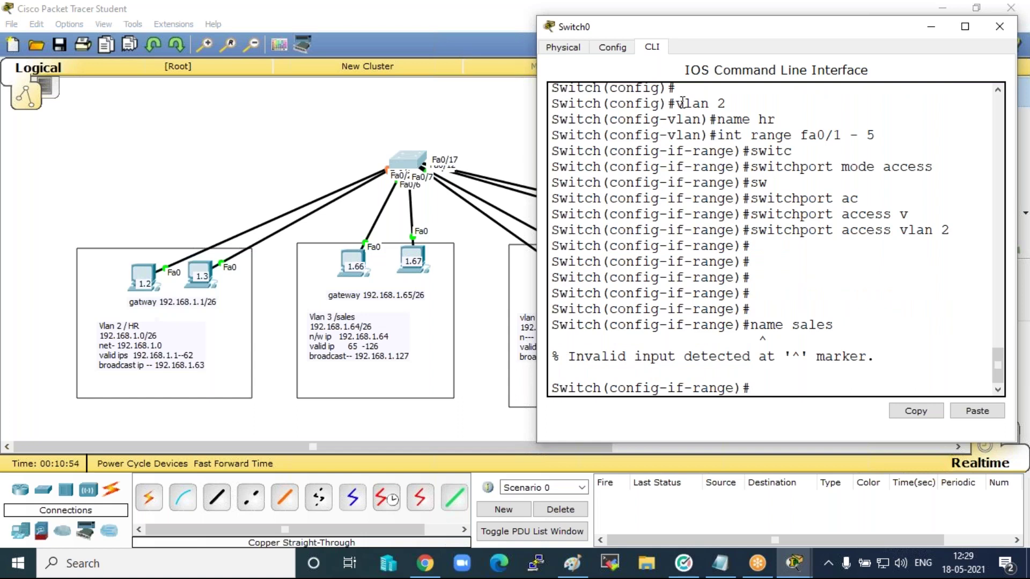
{"action": "type", "text": "vlan sales"}
{"action": "key", "text": "Return"}
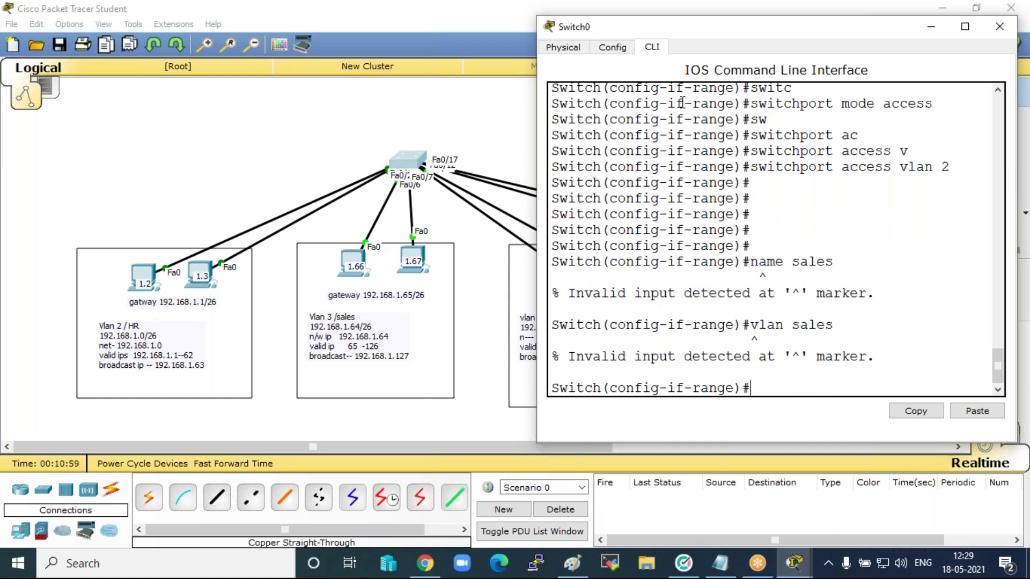
Return to global configuration mode and try to create the sales VLAN with vlan sales.
{"action": "type", "text": "exit"}
{"action": "key", "text": "Return"}
{"action": "key", "text": "Return"}
{"action": "type", "text": "v"}
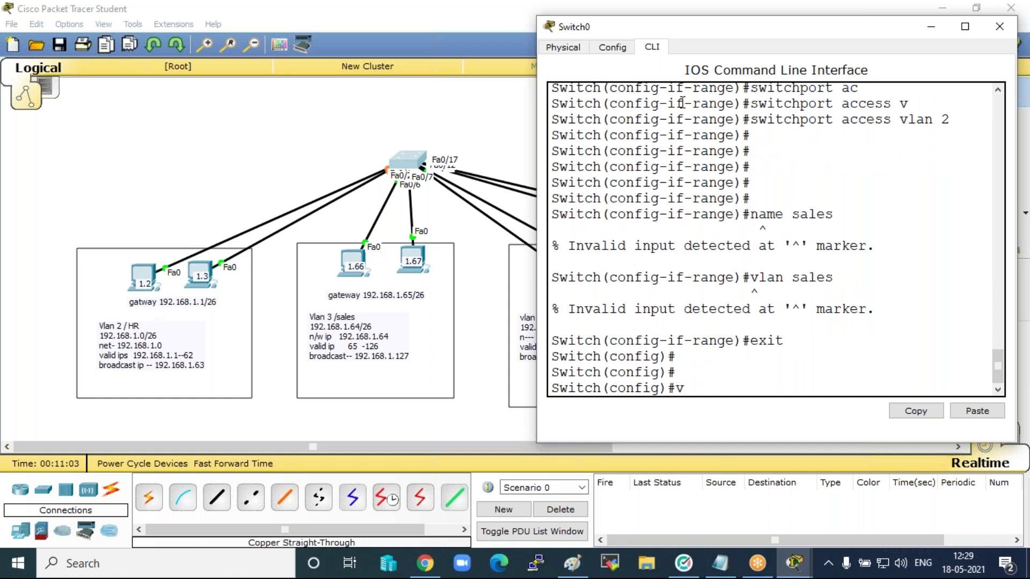
{"action": "type", "text": "lan sales"}
{"action": "key", "text": "Return"}
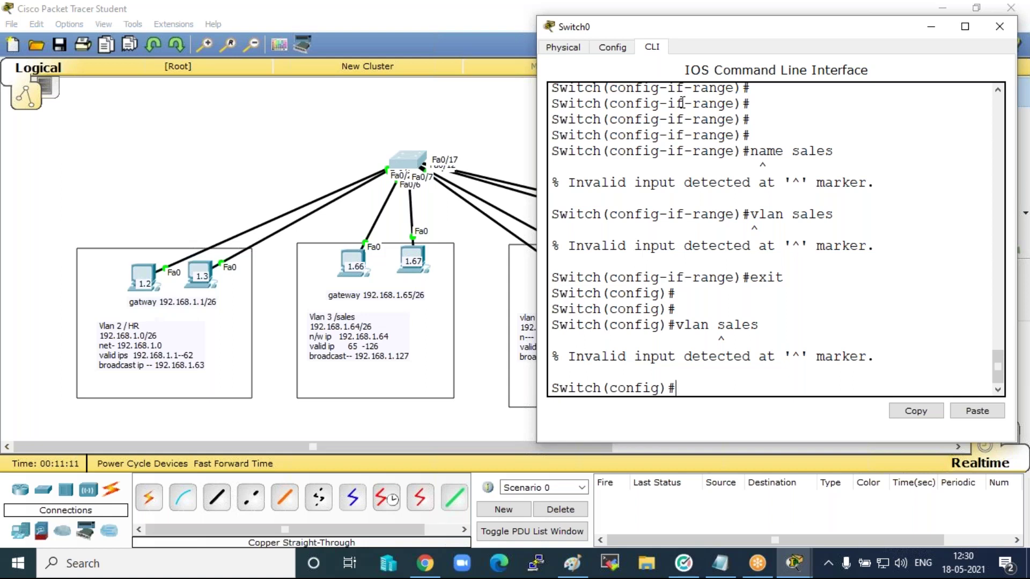
Create VLAN 3 on the switch and name it sales.
{"action": "key", "text": "Up"}
{"action": "key", "text": "Up"}
{"action": "key", "text": "Down"}
{"action": "key", "text": "BackSpace"}
{"action": "key", "text": "BackSpace"}
{"action": "key", "text": "BackSpace"}
{"action": "key", "text": "BackSpace"}
{"action": "key", "text": "BackSpace"}
{"action": "key", "text": "BackSpace"}
{"action": "type", "text": "3"}
{"action": "key", "text": "Return"}
{"action": "type", "text": "nam"}
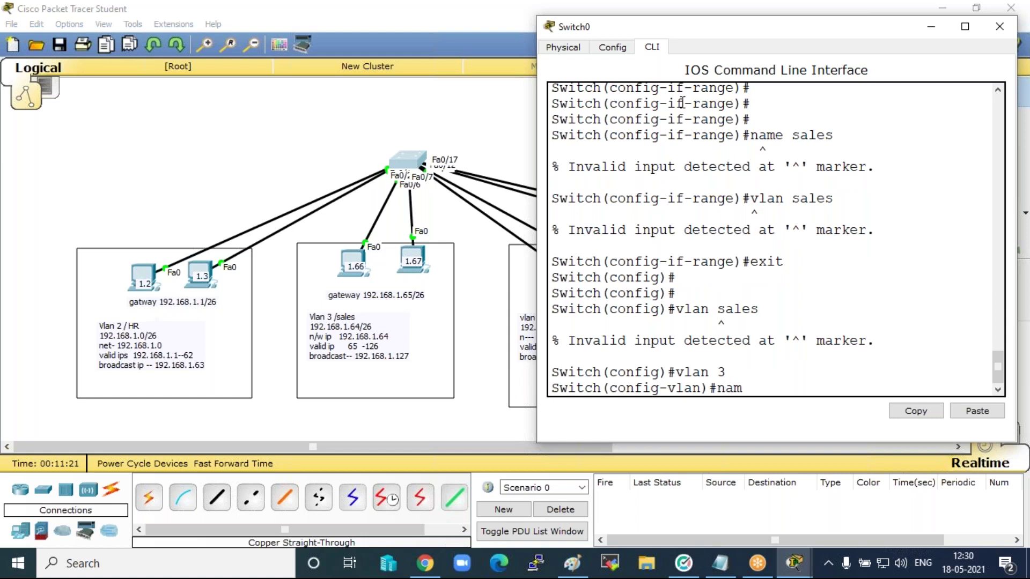
{"action": "type", "text": "e hales"}
{"action": "key", "text": "BackSpace"}
{"action": "key", "text": "BackSpace"}
{"action": "key", "text": "BackSpace"}
{"action": "key", "text": "BackSpace"}
{"action": "key", "text": "BackSpace"}
{"action": "type", "text": "sales"}
{"action": "key", "text": "Return"}
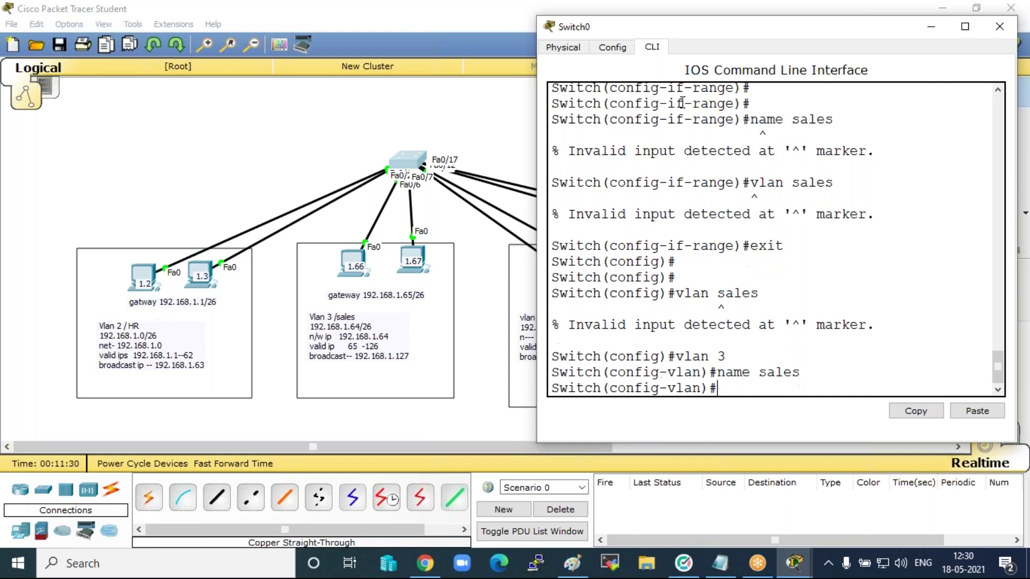
Create VLAN 4 on the switch and name it account.
{"action": "type", "text": "vlan 4"}
{"action": "key", "text": "Return"}
{"action": "type", "text": "name acc"}
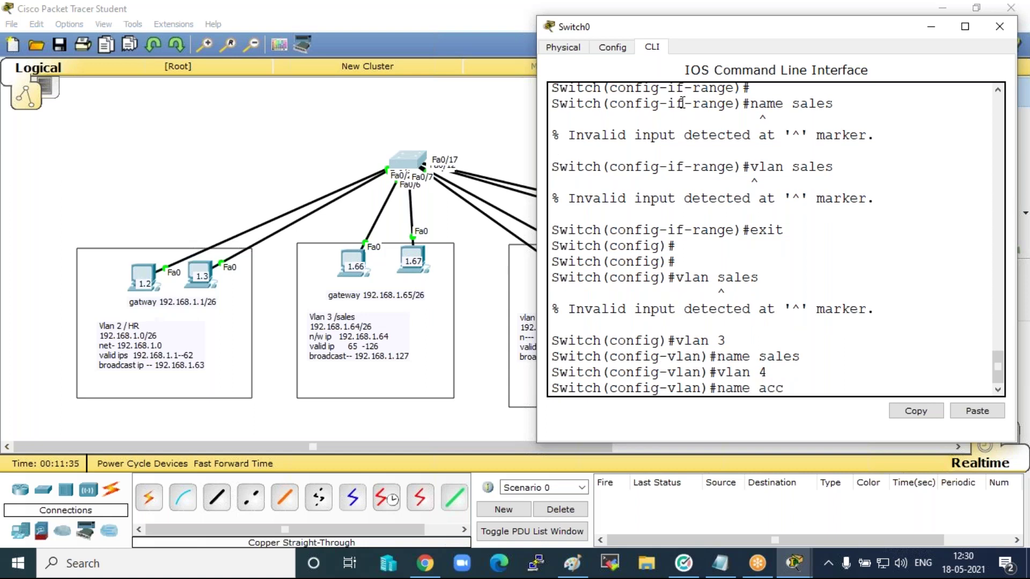
{"action": "type", "text": "ount"}
{"action": "key", "text": "Return"}
Create VLAN 5 on the switch and name it markiting.
{"action": "key", "text": "Up"}
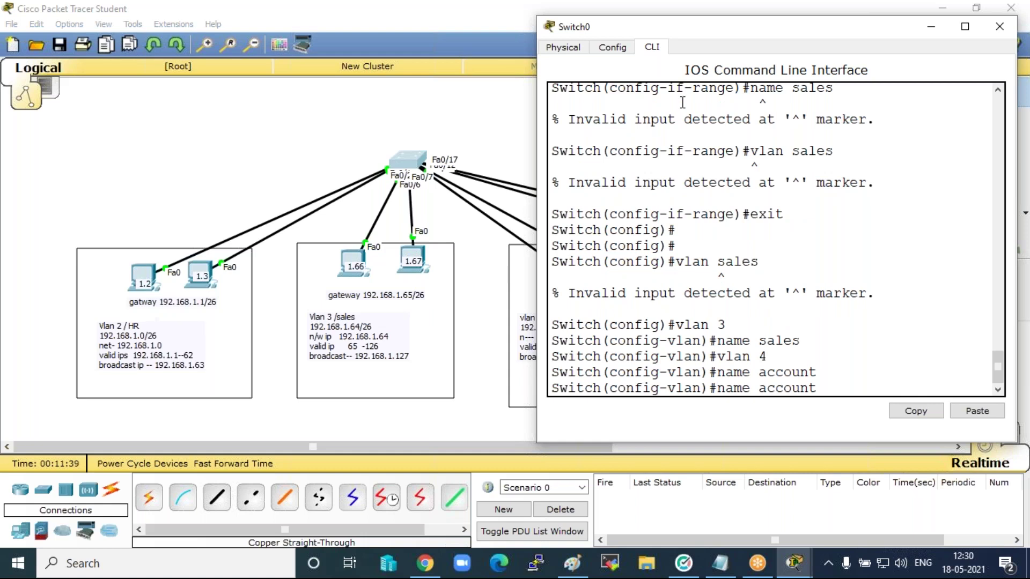
{"action": "key", "text": "BackSpace"}
{"action": "key", "text": "BackSpace"}
{"action": "key", "text": "BackSpace"}
{"action": "key", "text": "BackSpace"}
{"action": "key", "text": "BackSpace"}
{"action": "key", "text": "BackSpace"}
{"action": "key", "text": "BackSpace"}
{"action": "key", "text": "BackSpace"}
{"action": "key", "text": "BackSpace"}
{"action": "key", "text": "BackSpace"}
{"action": "key", "text": "BackSpace"}
{"action": "key", "text": "BackSpace"}
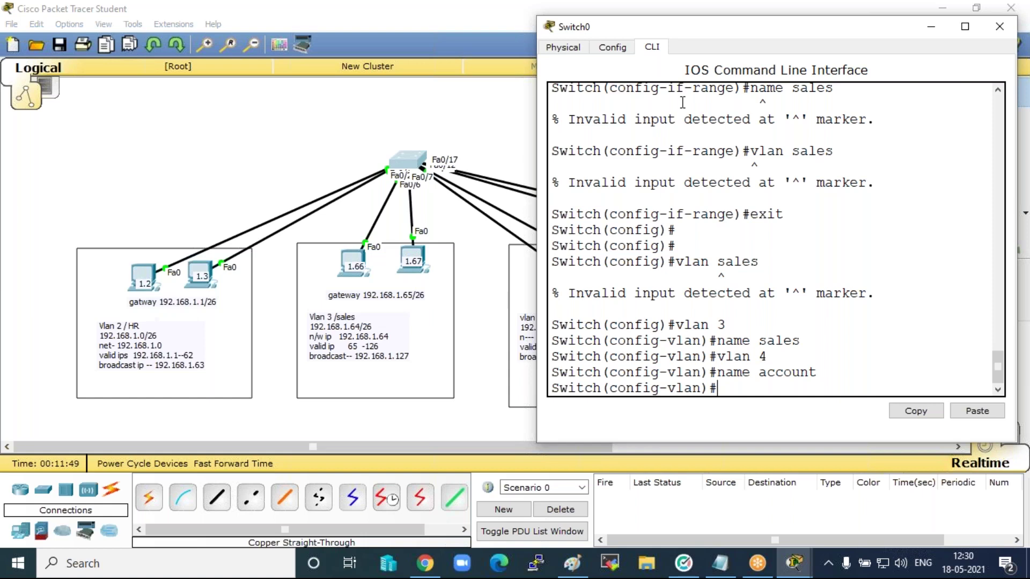
{"action": "type", "text": "vlan 5"}
{"action": "key", "text": "Return"}
{"action": "type", "text": "name ma"}
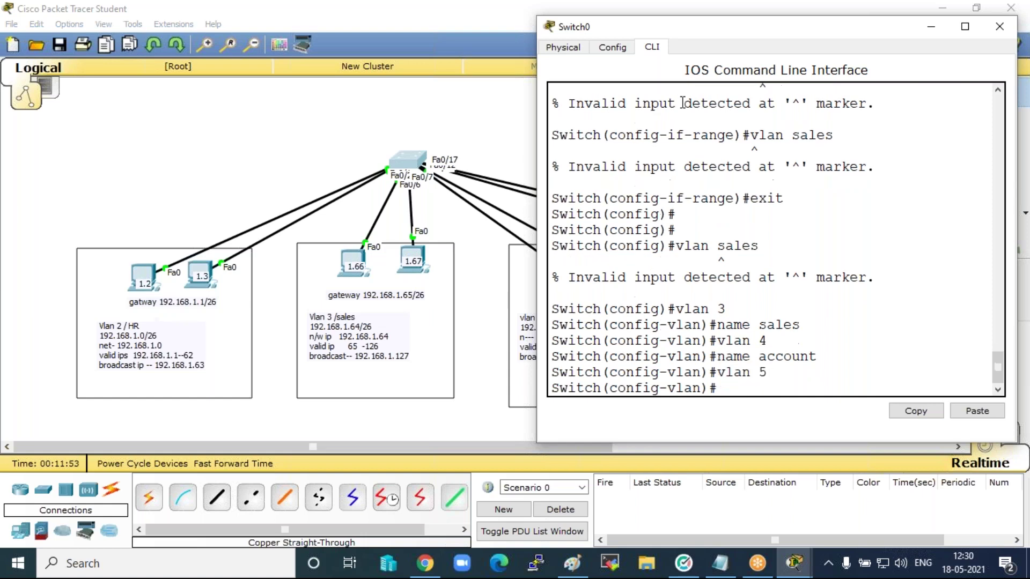
{"action": "type", "text": "rkiting"}
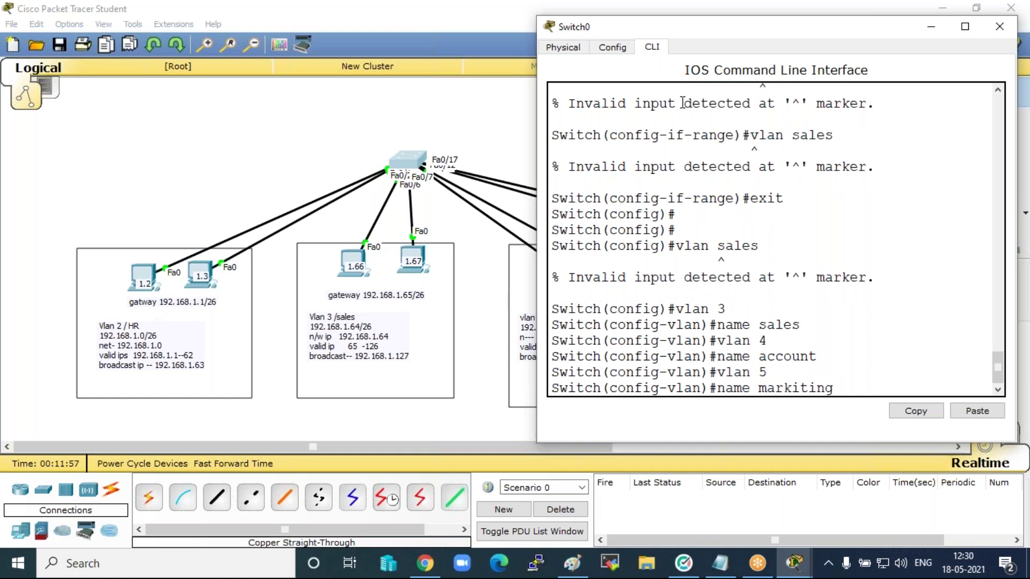
{"action": "key", "text": "Return"}
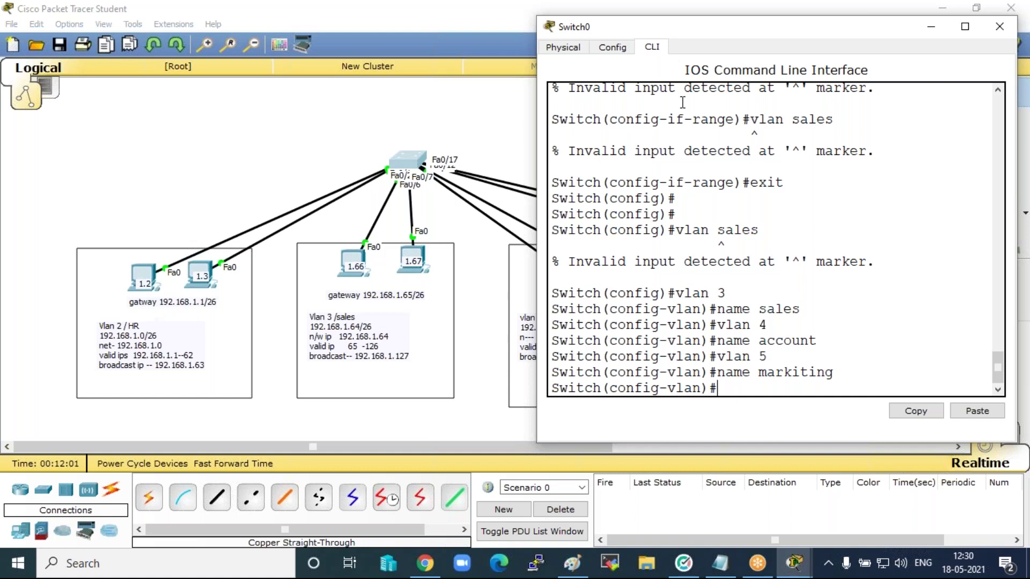
{"action": "key", "text": "Return"}
{"action": "key", "text": "Return"}
{"action": "key", "text": "Return"}
{"action": "key", "text": "Return"}
{"action": "key", "text": "Return"}
{"action": "key", "text": "Up"}
{"action": "key", "text": "Up"}
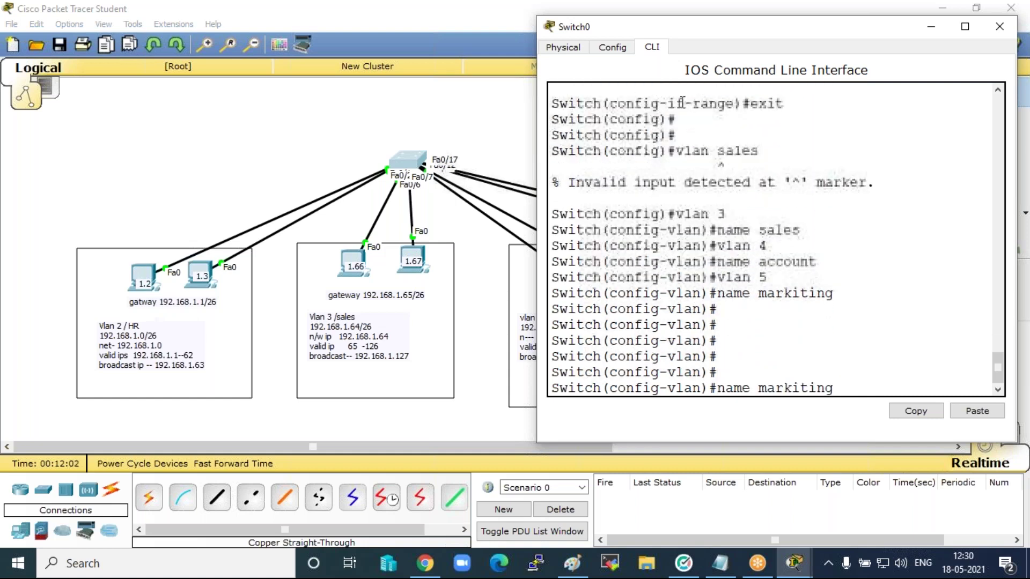
{"action": "key", "text": "Up"}
{"action": "key", "text": "Up"}
{"action": "key", "text": "Up"}
{"action": "key", "text": "Up"}
{"action": "key", "text": "Up"}
{"action": "key", "text": "Up"}
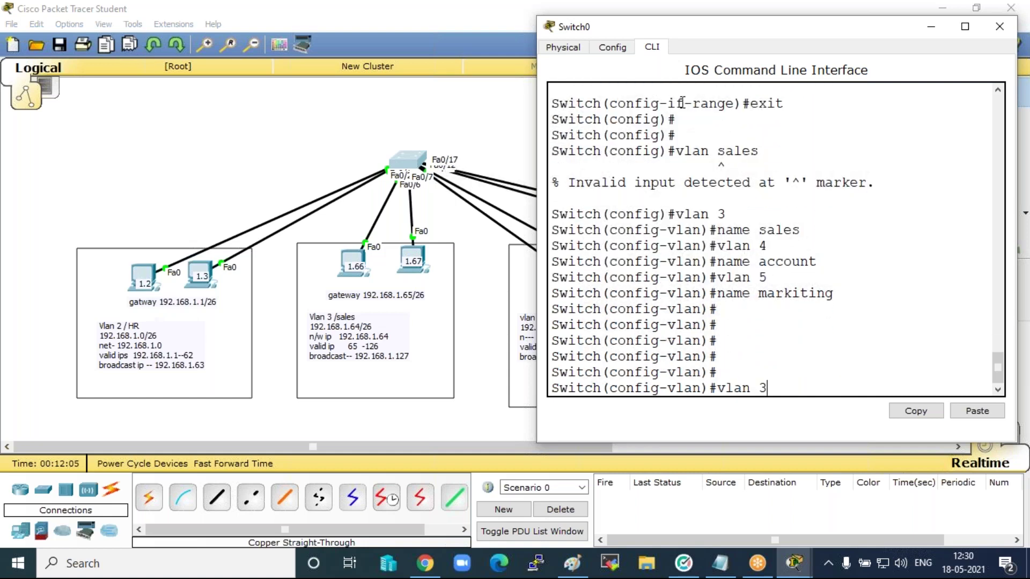
{"action": "key", "text": "Down"}
{"action": "key", "text": "Down"}
{"action": "key", "text": "Down"}
{"action": "key", "text": "Down"}
{"action": "key", "text": "Down"}
{"action": "key", "text": "Down"}
{"action": "key", "text": "Down"}
{"action": "key", "text": "Down"}
Select the interface range fa0/6 - 10 and set its ports to access mode with switchport mode access.
{"action": "type", "text": "int rank"}
{"action": "key", "text": "BackSpace"}
{"action": "type", "text": "ge fa0/6 -"}
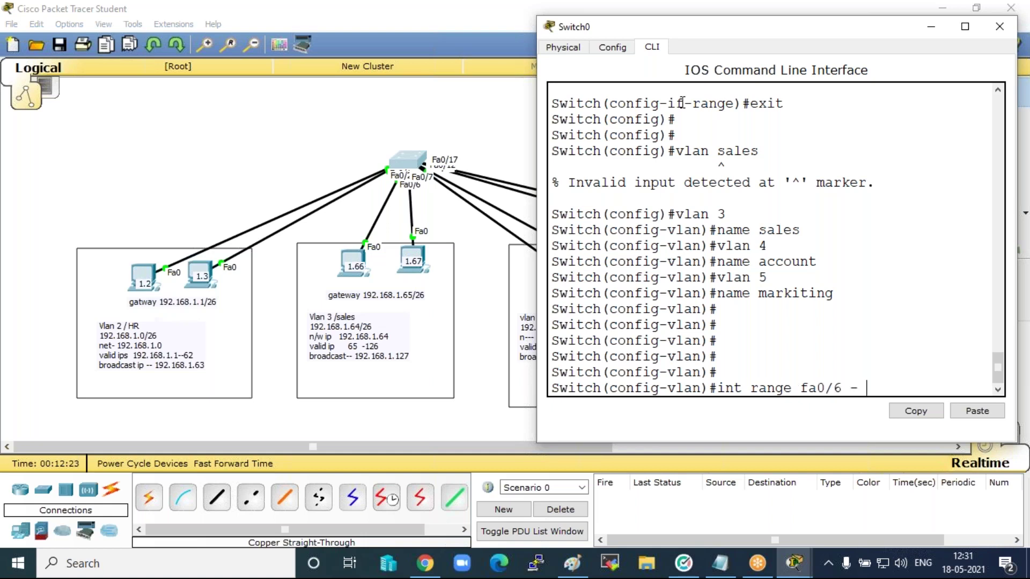
{"action": "type", "text": " 10"}
{"action": "key", "text": "Return"}
{"action": "type", "text": "sw"}
{"action": "key", "text": "Tab"}
{"action": "type", "text": "m"}
{"action": "key", "text": "Tab"}
{"action": "type", "text": "a"}
{"action": "key", "text": "Tab"}
{"action": "key", "text": "Return"}
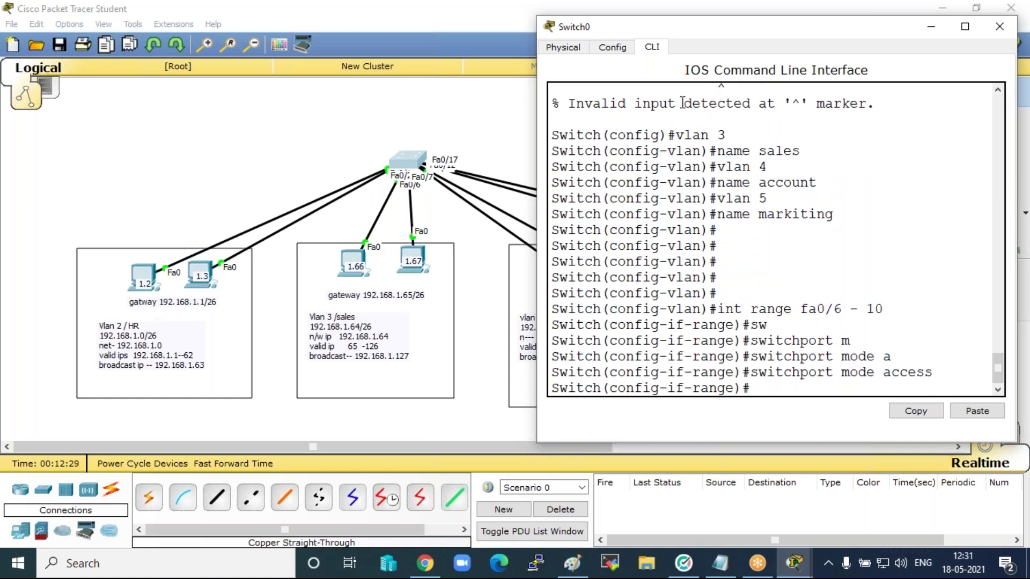
Assign the ports in range fa0/6 - 10 to VLAN 3 with switchport access vlan 3.
{"action": "type", "text": "sw"}
{"action": "key", "text": "Tab"}
{"action": "type", "text": "a"}
{"action": "key", "text": "Tab"}
{"action": "type", "text": "v"}
{"action": "key", "text": "Tab"}
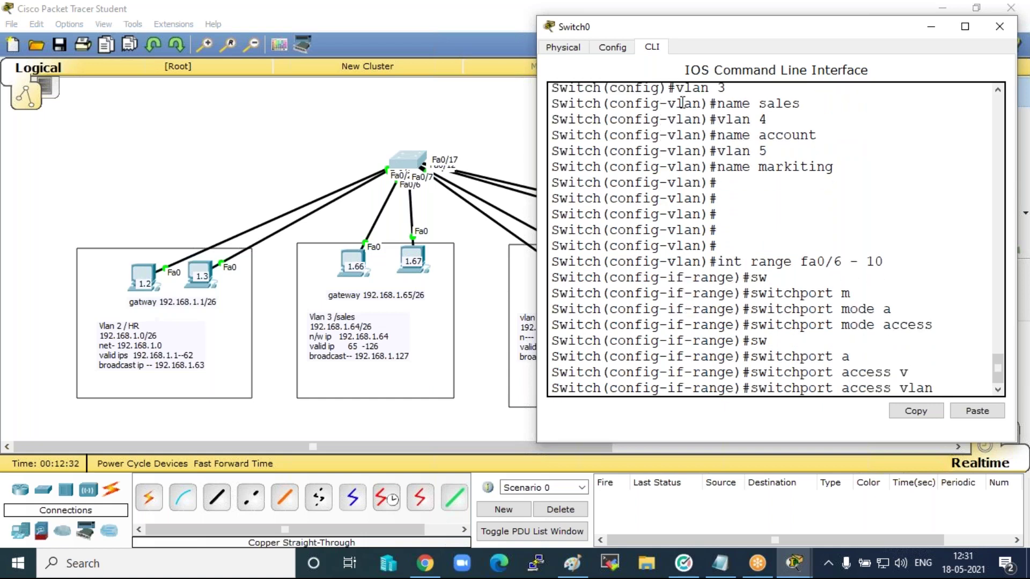
{"action": "type", "text": "3"}
{"action": "key", "text": "Return"}
{"action": "key", "text": "Return"}
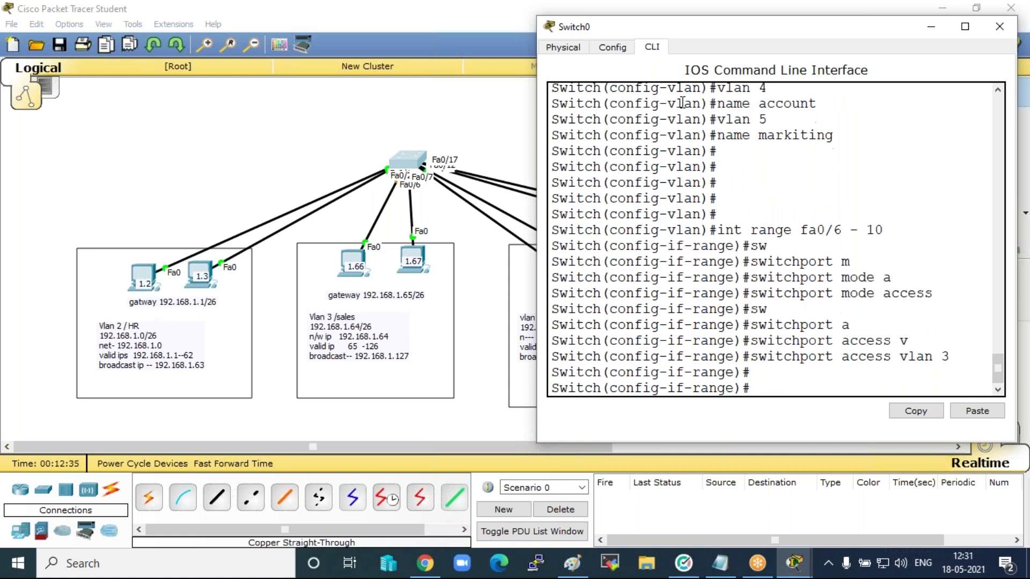
{"action": "key", "text": "Return"}
{"action": "key", "text": "Return"}
Select the interface range fa0/11 - 15 and set its ports to access mode with switchport mode access.
{"action": "key", "text": "Up"}
{"action": "key", "text": "Up"}
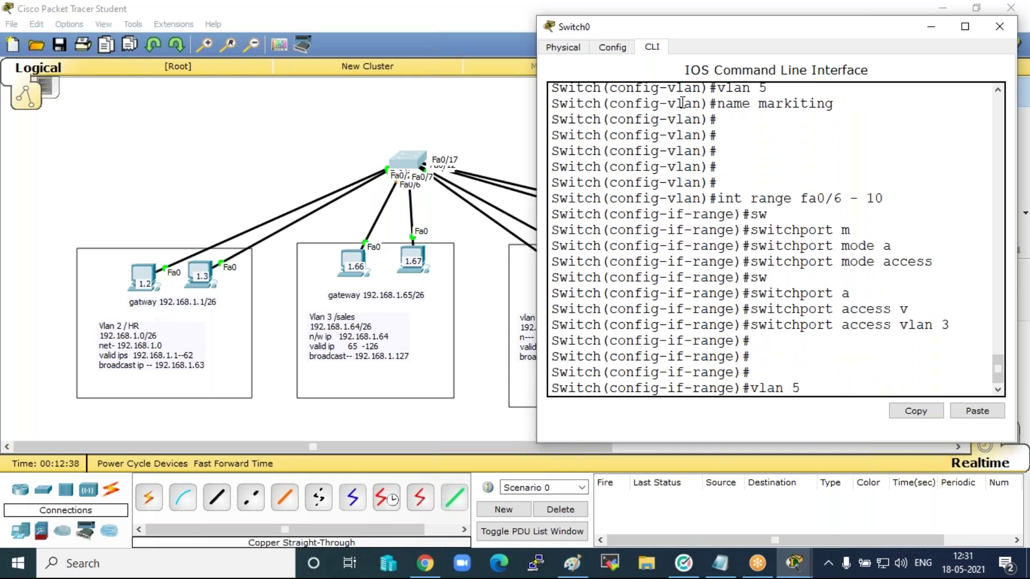
{"action": "key", "text": "Up"}
{"action": "key", "text": "BackSpace"}
{"action": "key", "text": "BackSpace"}
{"action": "key", "text": "BackSpace"}
{"action": "key", "text": "BackSpace"}
{"action": "key", "text": "BackSpace"}
{"action": "key", "text": "BackSpace"}
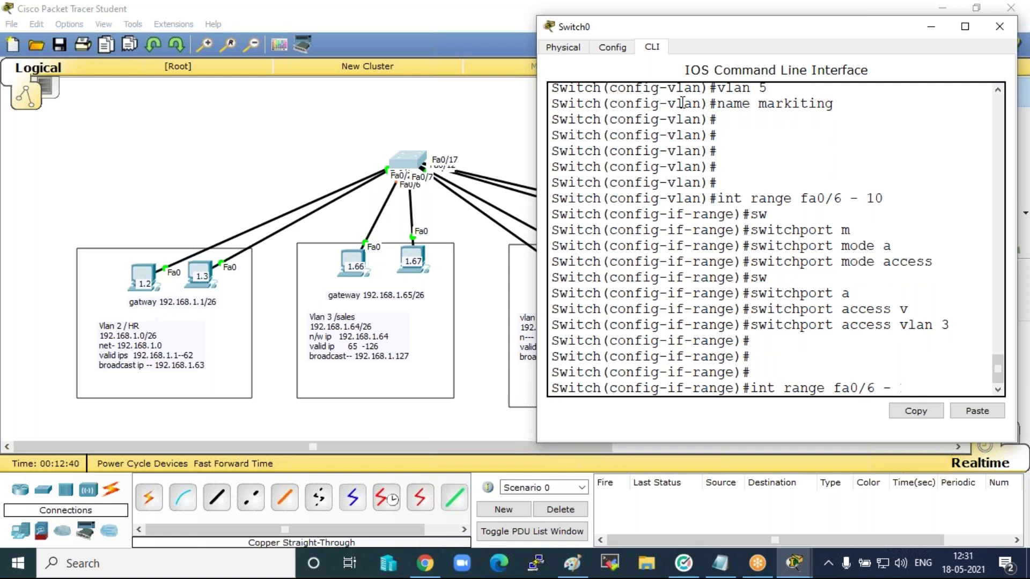
{"action": "type", "text": "11 - 15"}
{"action": "key", "text": "Return"}
{"action": "key", "text": "Up"}
{"action": "key", "text": "Up"}
{"action": "key", "text": "Up"}
{"action": "key", "text": "Up"}
{"action": "key", "text": "Up"}
{"action": "key", "text": "Up"}
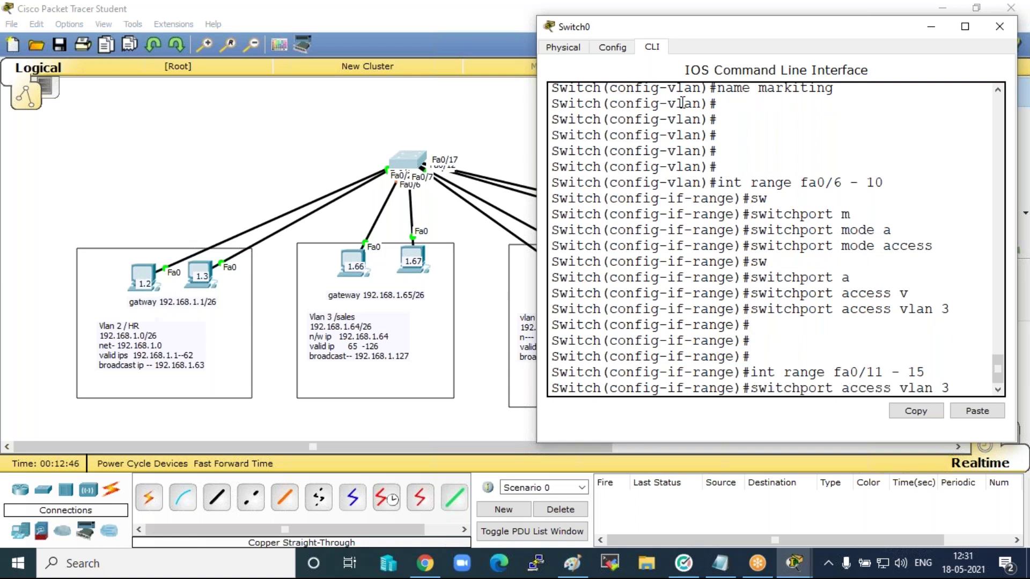
{"action": "key", "text": "Return"}
Assign the ports in range fa0/11 - 15 to VLAN 4 with switchport access vlan 4.
{"action": "key", "text": "Up"}
{"action": "key", "text": "Up"}
{"action": "key", "text": "Up"}
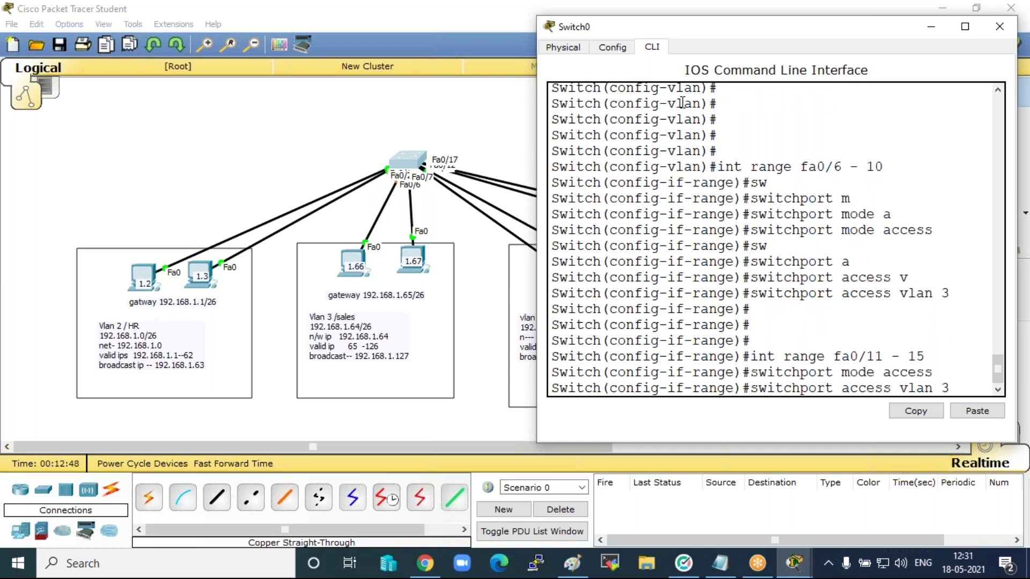
{"action": "key", "text": "BackSpace"}
{"action": "type", "text": "4"}
{"action": "key", "text": "Return"}
{"action": "key", "text": "Return"}
{"action": "key", "text": "Return"}
{"action": "key", "text": "Return"}
{"action": "key", "text": "Return"}
{"action": "key", "text": "Return"}
Select the interface range fa0/16 -20 and set its ports to access mode with switchport mode access.
{"action": "key", "text": "Up"}
{"action": "key", "text": "Up"}
{"action": "key", "text": "Up"}
{"action": "key", "text": "BackSpace"}
{"action": "key", "text": "BackSpace"}
{"action": "key", "text": "BackSpace"}
{"action": "key", "text": "BackSpace"}
{"action": "key", "text": "BackSpace"}
{"action": "key", "text": "BackSpace"}
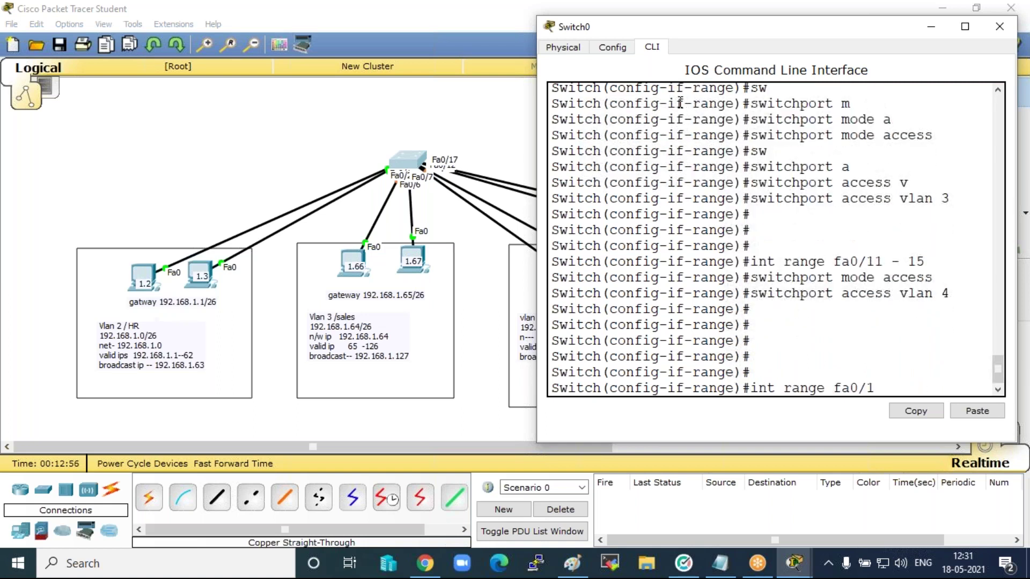
{"action": "type", "text": "6 --"}
{"action": "type", "text": "20"}
{"action": "key", "text": "Return"}
{"action": "key", "text": "Up"}
{"action": "key", "text": "Up"}
{"action": "key", "text": "Up"}
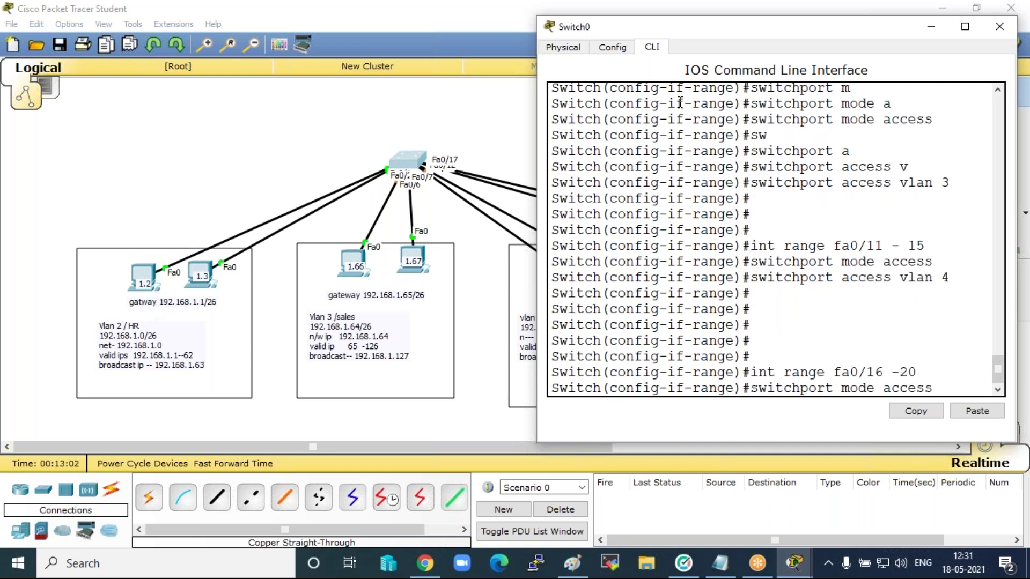
{"action": "key", "text": "Return"}
Assign the ports in range fa0/16 -20 to VLAN 5 with switchport access vlan 5.
{"action": "key", "text": "Up"}
{"action": "key", "text": "Up"}
{"action": "key", "text": "Up"}
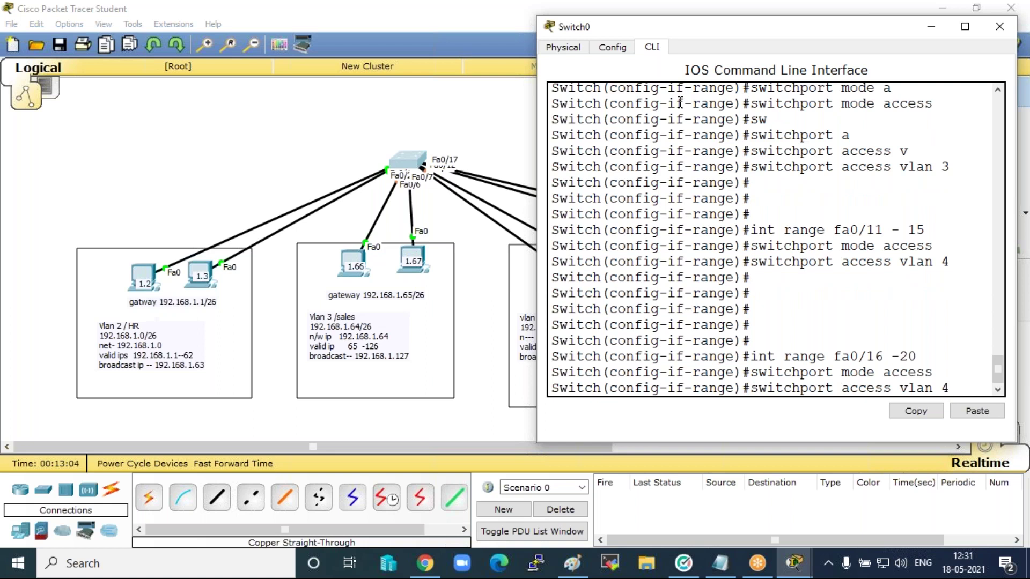
{"action": "key", "text": "BackSpace"}
{"action": "type", "text": "5"}
{"action": "key", "text": "Return"}
{"action": "key", "text": "Return"}
{"action": "key", "text": "Return"}
{"action": "key", "text": "Return"}
Leave the switch's configuration mode with end and save the configuration with wr.
{"action": "type", "text": "en"}
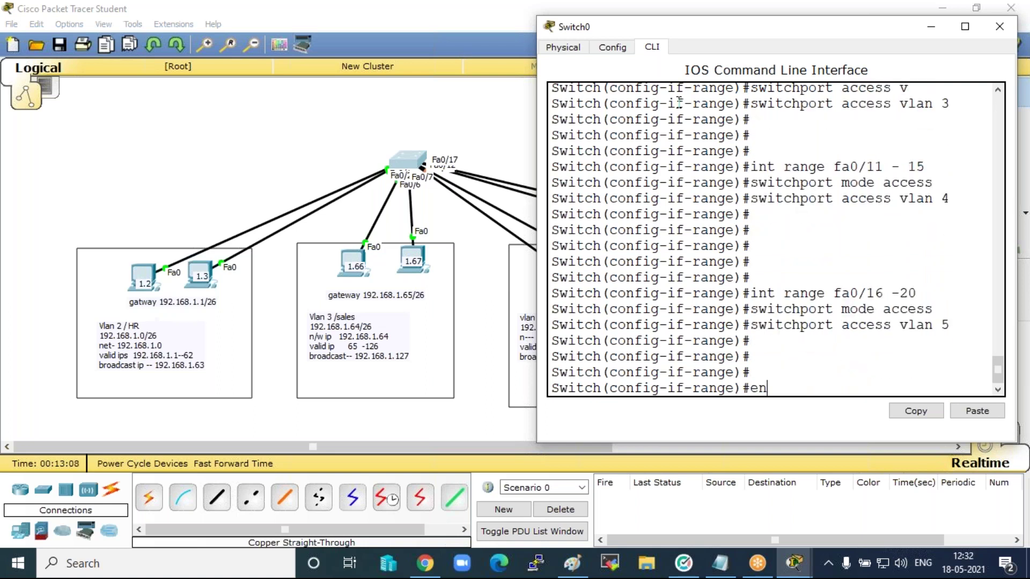
{"action": "type", "text": "d"}
{"action": "key", "text": "Return"}
{"action": "key", "text": "Return"}
{"action": "key", "text": "Return"}
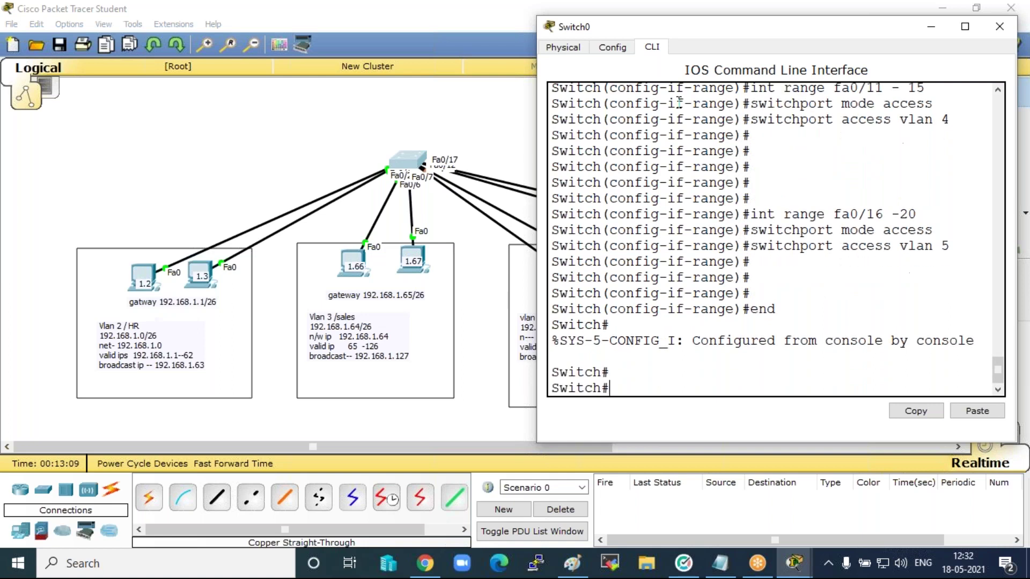
{"action": "key", "text": "Return"}
{"action": "type", "text": "wr"}
{"action": "key", "text": "Return"}
{"action": "key", "text": "Return"}
{"action": "key", "text": "Return"}
{"action": "key", "text": "Return"}
{"action": "key", "text": "Return"}
{"action": "key", "text": "Return"}
{"action": "key", "text": "Return"}
{"action": "key", "text": "Return"}
{"action": "key", "text": "Return"}
{"action": "key", "text": "Return"}
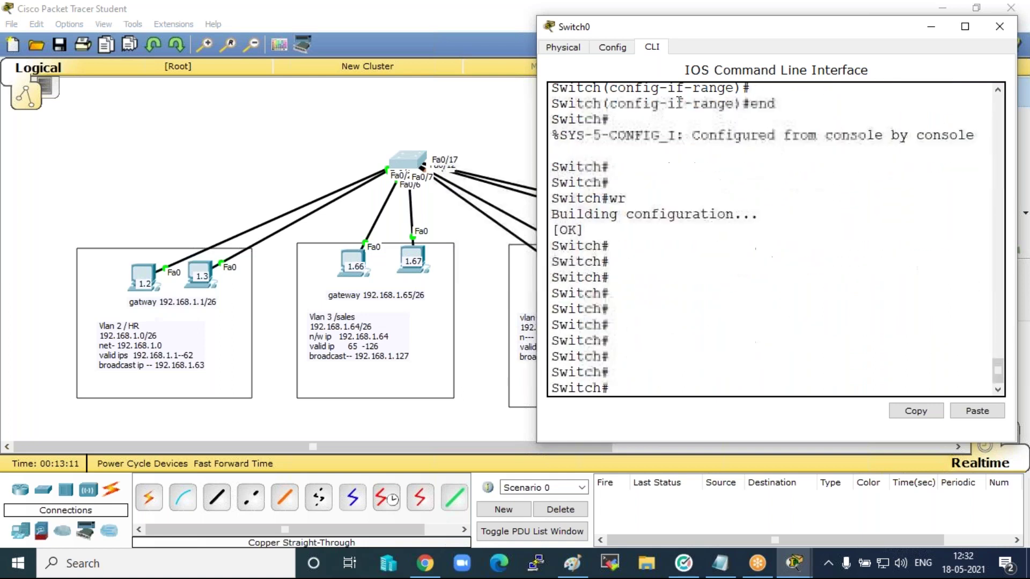
Run sh vlan on the switch and examine which ports are assigned to each VLAN, including the default VLAN.
{"action": "type", "text": "sh vlan"}
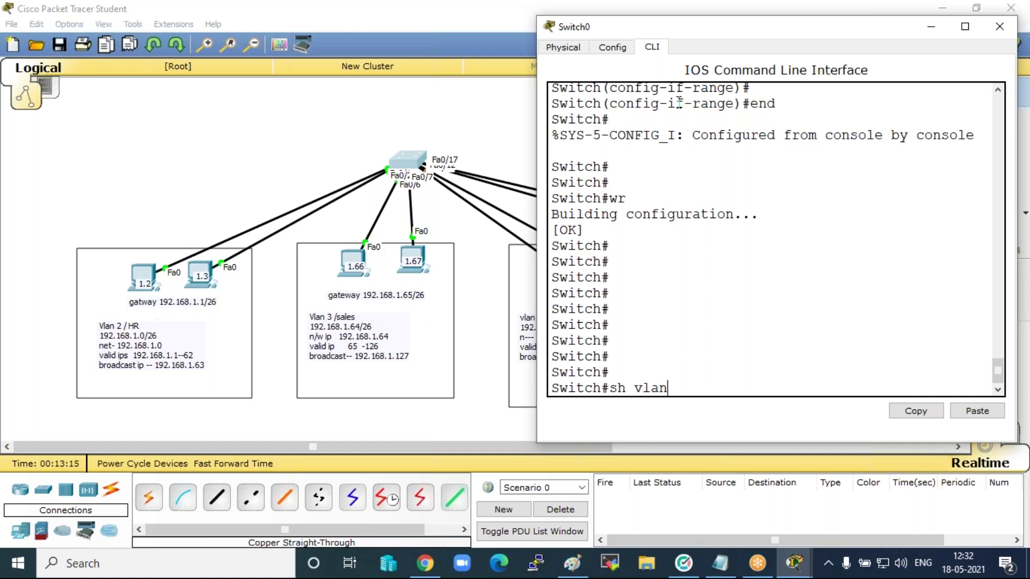
{"action": "key", "text": "Return"}
{"action": "left_click_drag", "start_coordinate": [538, 34], "coordinate": [43, 106]}
{"action": "scroll", "coordinate": [102, 156], "scroll_direction": "up", "scroll_amount": 1}
{"action": "left_click_drag", "start_coordinate": [90, 161], "coordinate": [565, 175]}
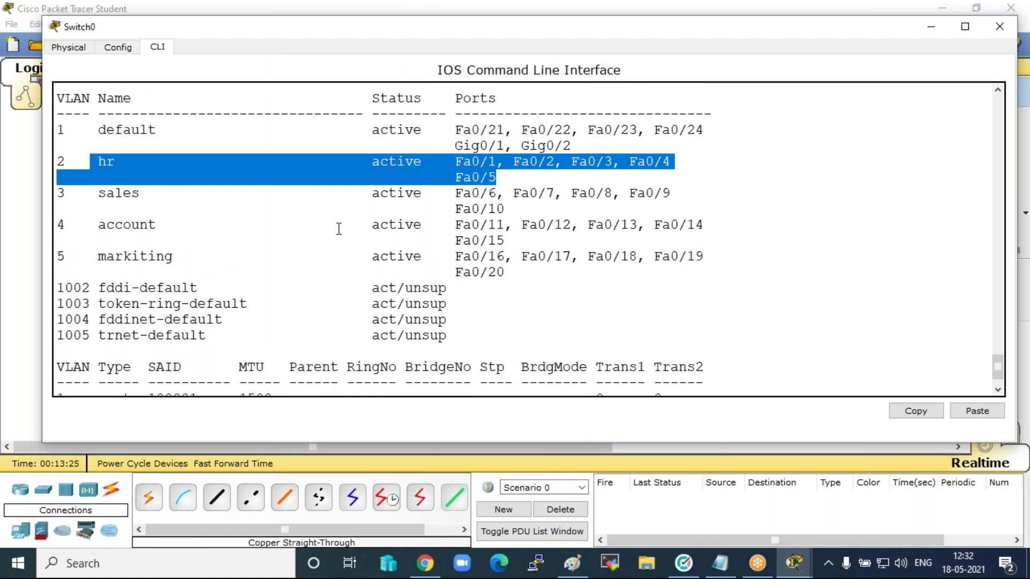
{"action": "left_click_drag", "start_coordinate": [102, 194], "coordinate": [513, 210]}
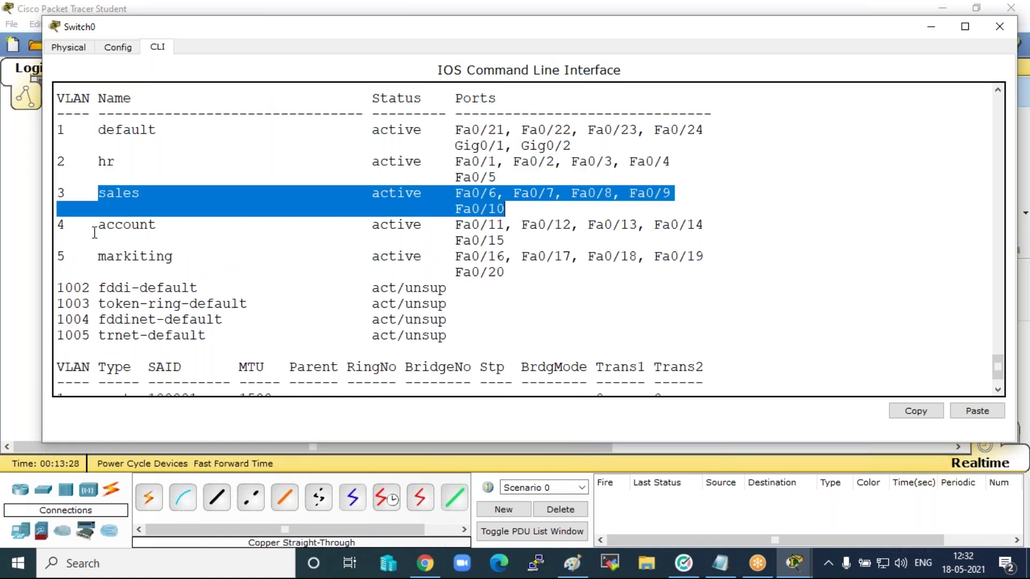
{"action": "left_click_drag", "start_coordinate": [95, 232], "coordinate": [507, 242]}
{"action": "left_click_drag", "start_coordinate": [98, 257], "coordinate": [526, 270]}
{"action": "left_click_drag", "start_coordinate": [555, 325], "coordinate": [557, 337]}
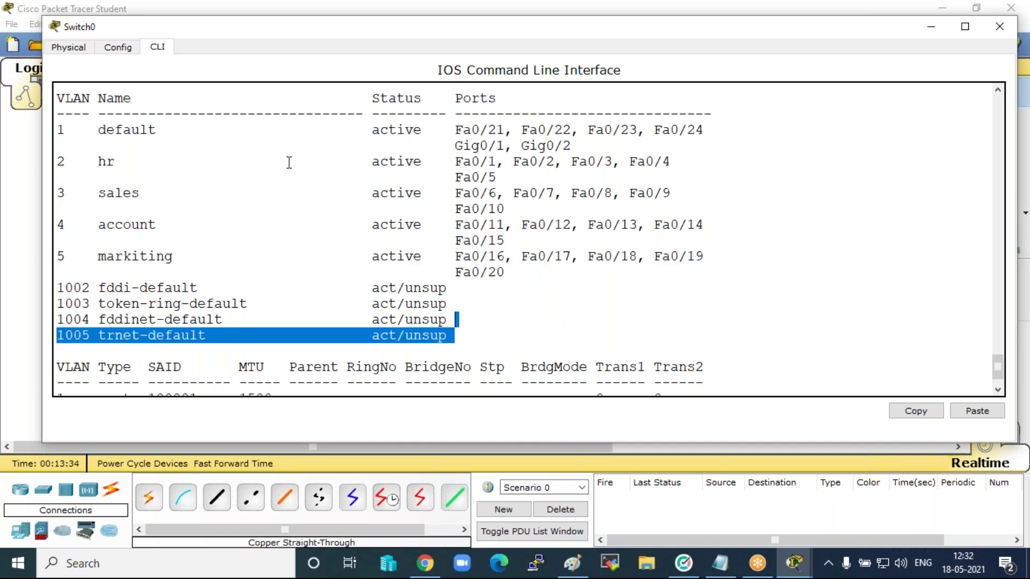
{"action": "left_click_drag", "start_coordinate": [356, 138], "coordinate": [703, 131]}
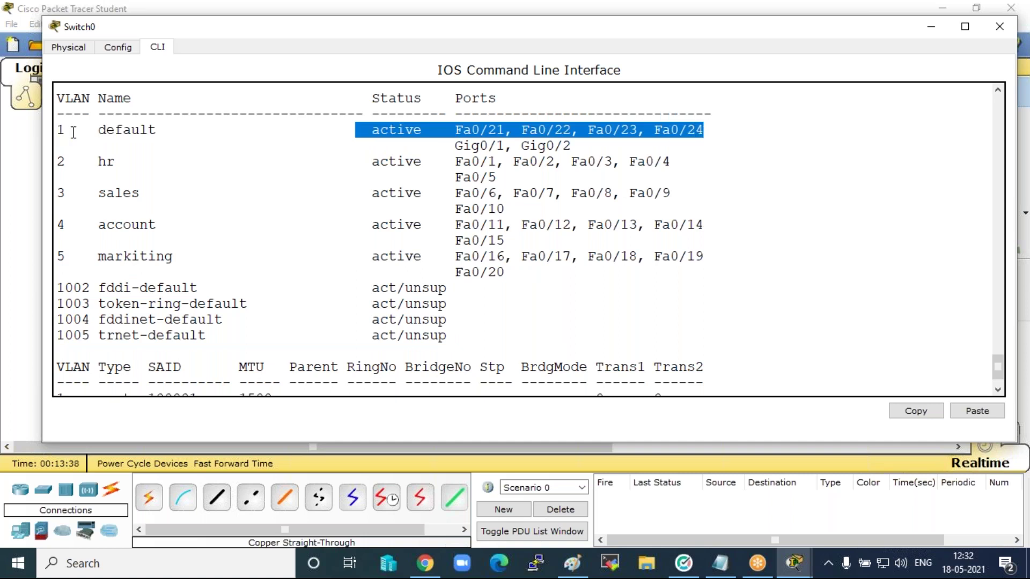
{"action": "left_click_drag", "start_coordinate": [58, 130], "coordinate": [734, 142]}
{"action": "left_click", "coordinate": [929, 241]}
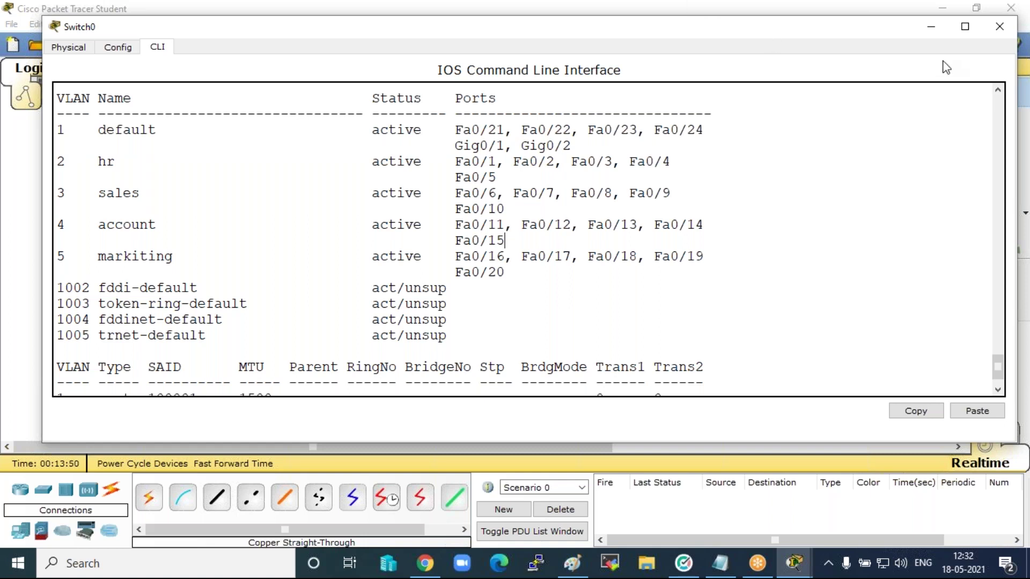
{"action": "left_click", "coordinate": [931, 30]}
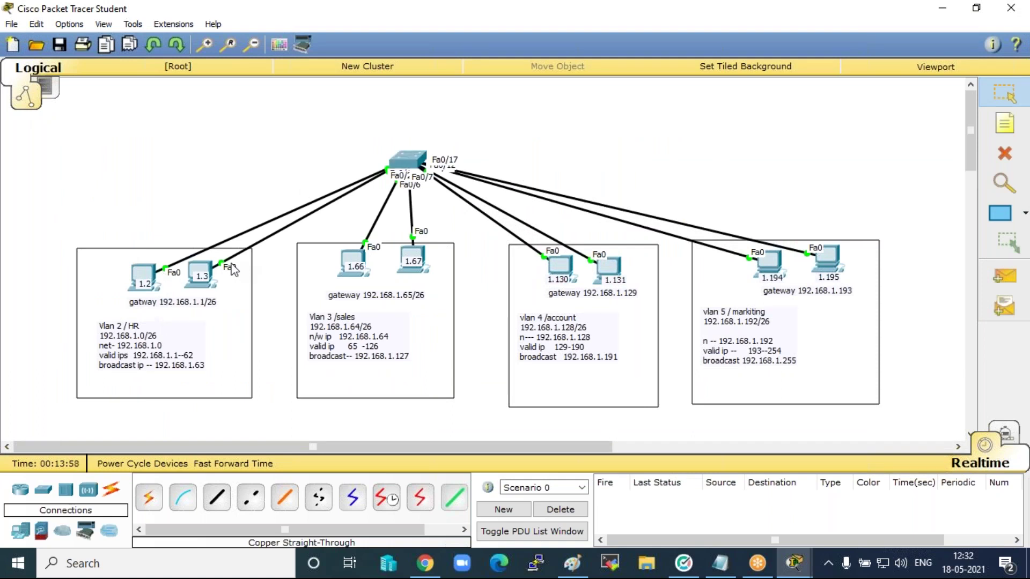
Configure PC0 in the HR VLAN with static IP address 192.168.1.2, subnet mask 255.255.255.0 and default gateway 192.168.1.1.
{"action": "left_click", "coordinate": [149, 263]}
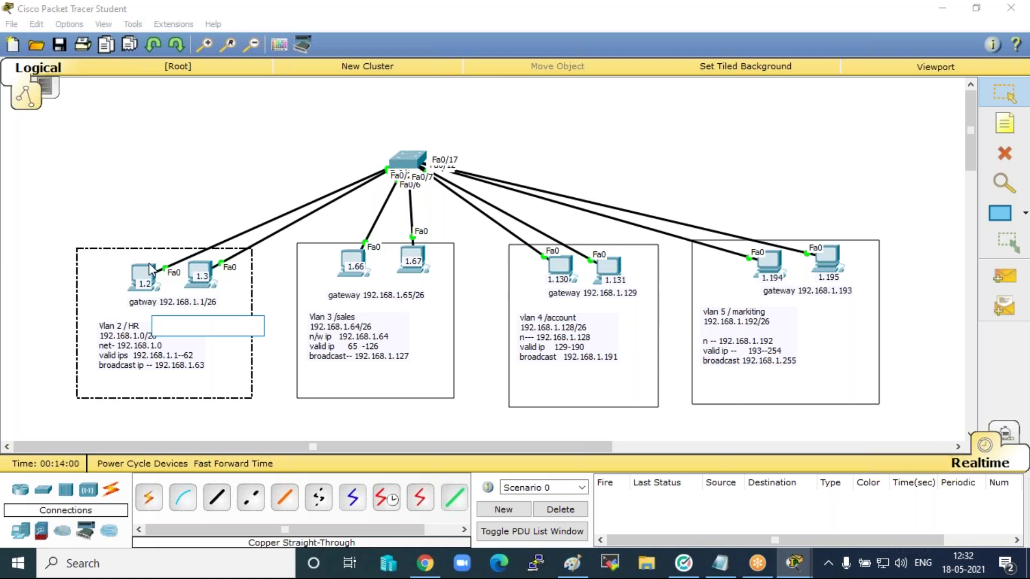
{"action": "left_click", "coordinate": [1006, 96]}
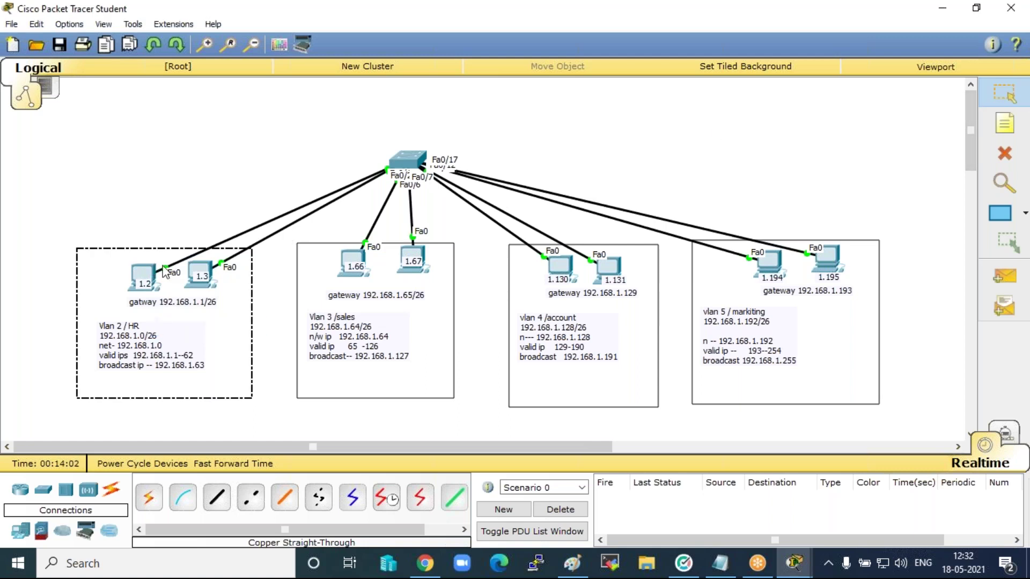
{"action": "left_click", "coordinate": [142, 276]}
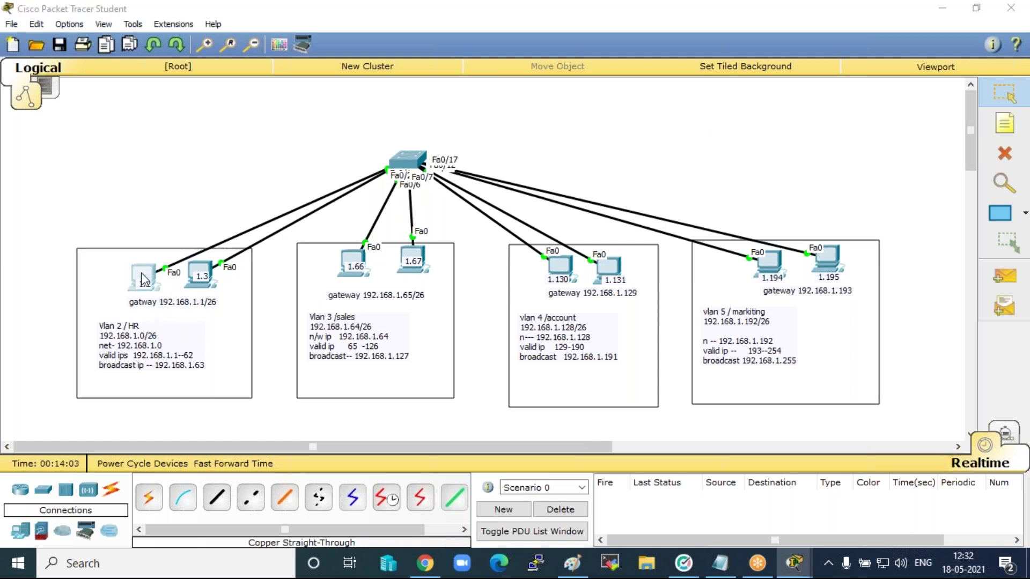
{"action": "left_click", "coordinate": [142, 276]}
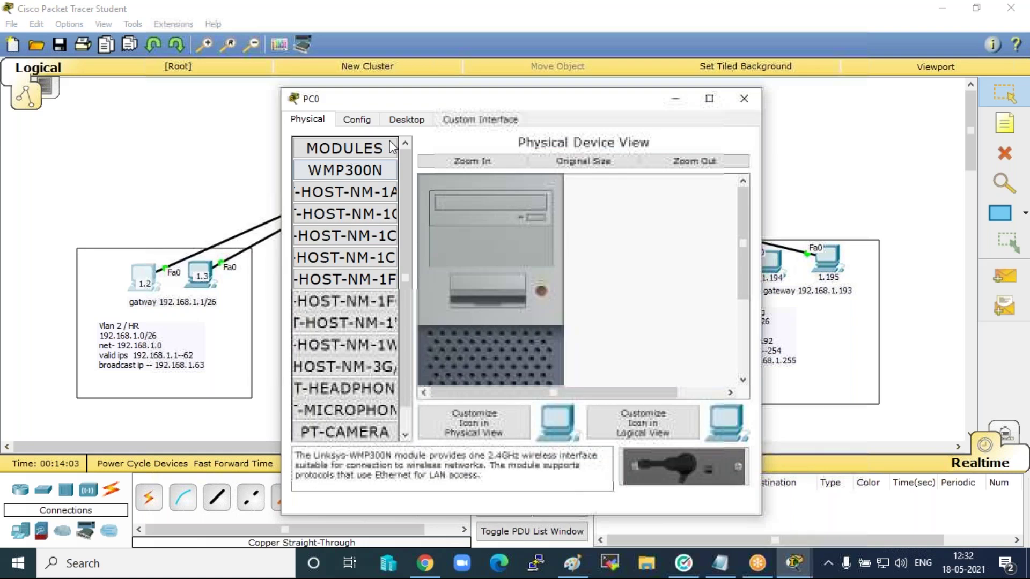
{"action": "left_click", "coordinate": [406, 119]}
{"action": "left_click", "coordinate": [348, 180]}
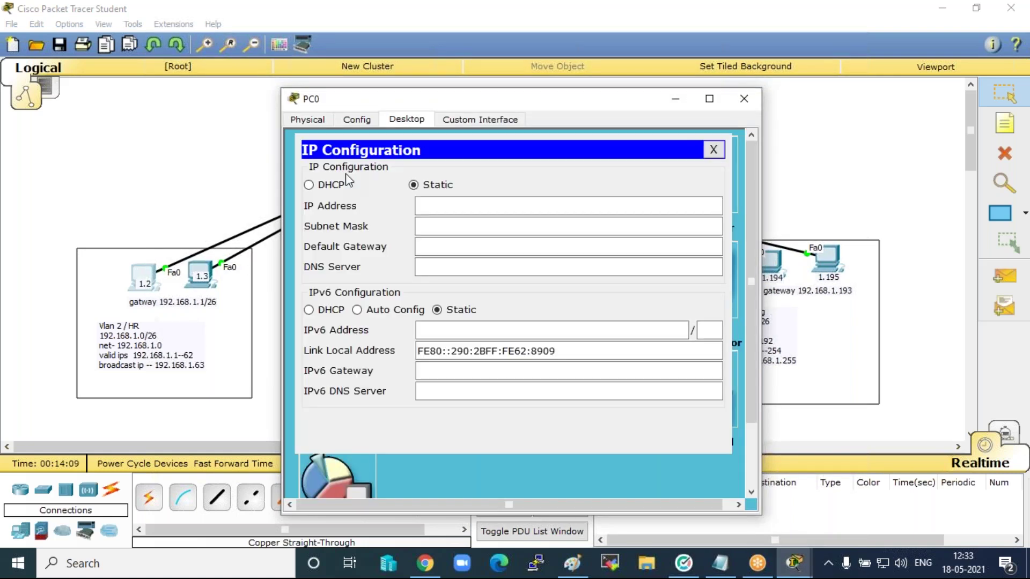
{"action": "left_click", "coordinate": [476, 206]}
{"action": "type", "text": "192.16"}
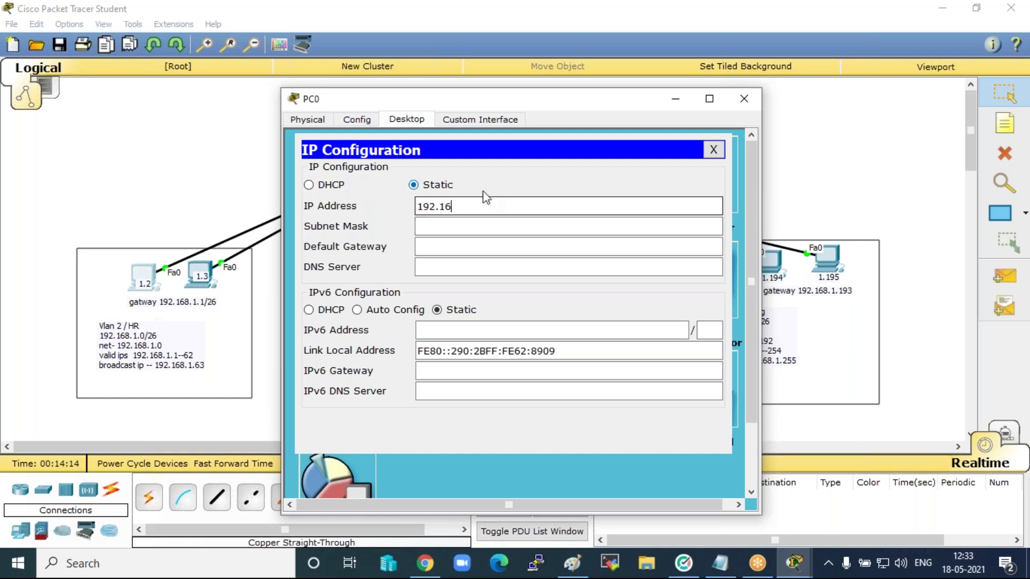
{"action": "type", "text": "8.1.2"}
{"action": "key", "text": "Tab"}
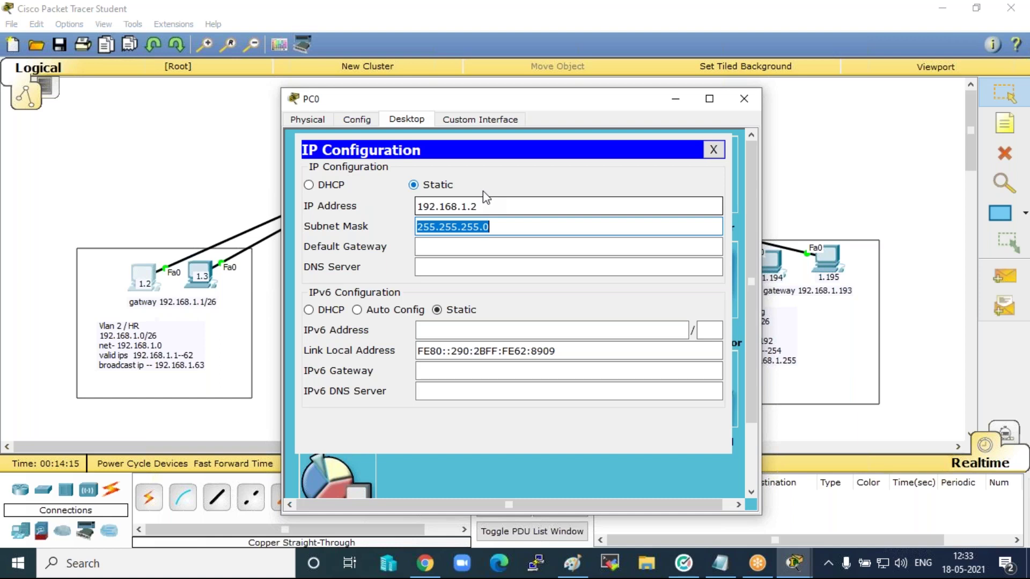
{"action": "key", "text": "Tab"}
{"action": "type", "text": "192"}
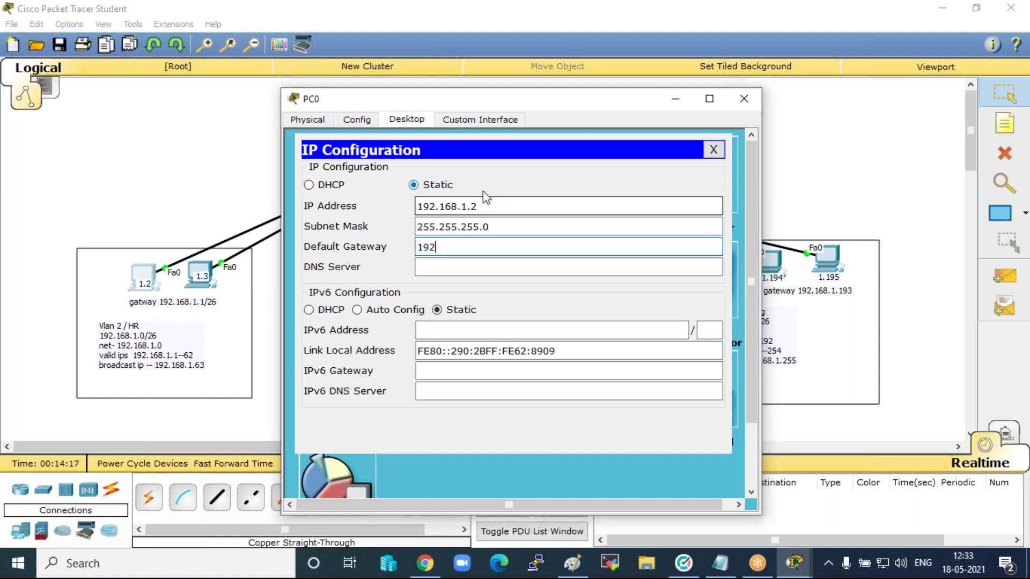
{"action": "type", "text": ".168.1.1"}
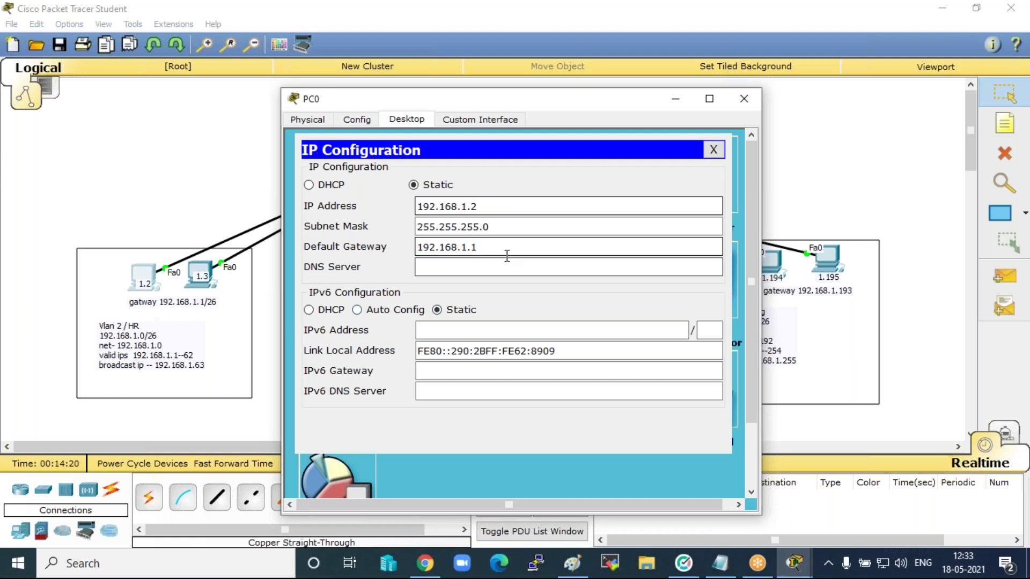
{"action": "left_click", "coordinate": [743, 95]}
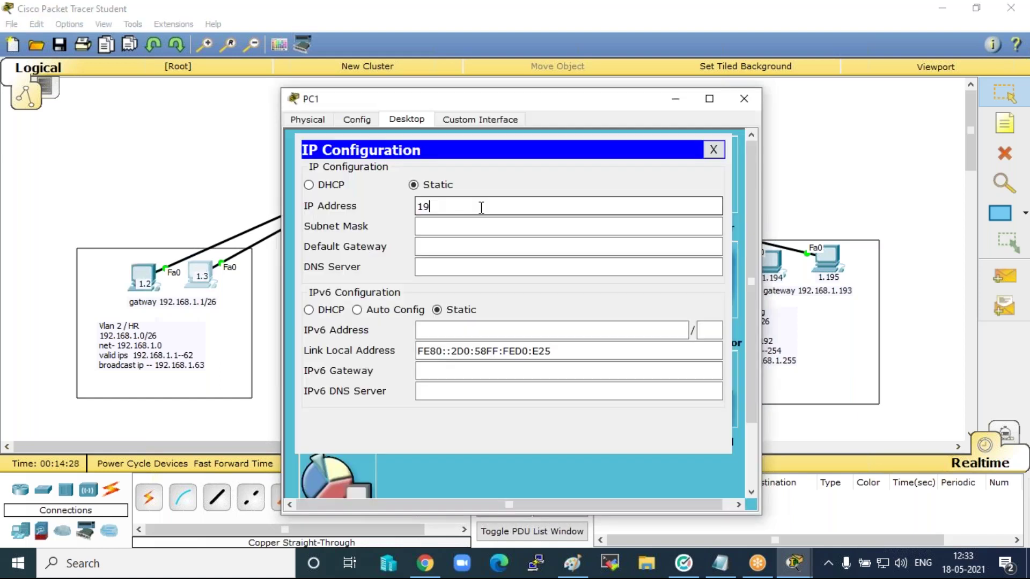
Configure PC1 in the HR VLAN with static IP address 192.168.1.3, subnet mask 255.255.255.0 and default gateway 192.168.1.1.
{"action": "type", "text": "2.168.1.3"}
{"action": "key", "text": "Tab"}
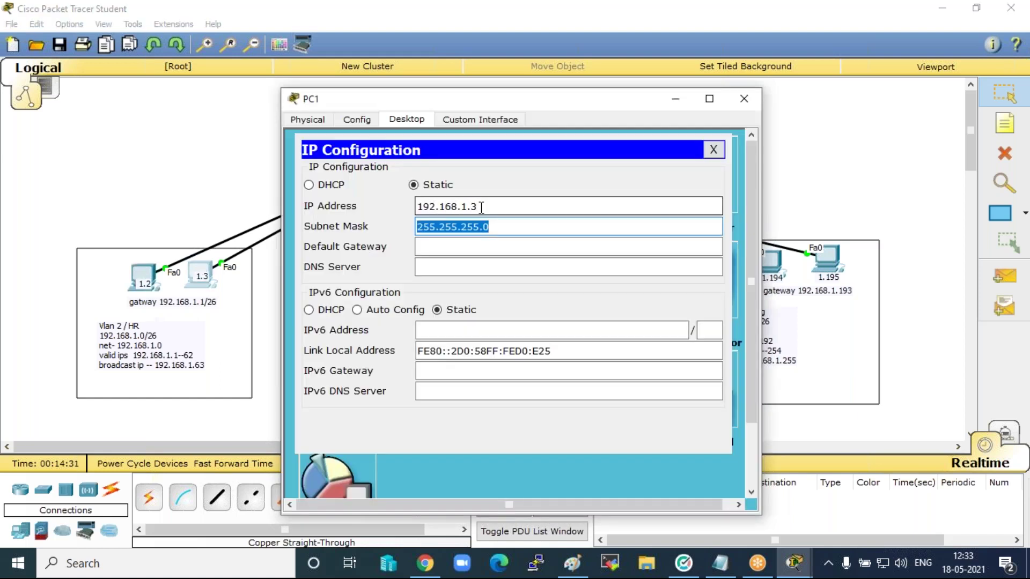
{"action": "key", "text": "Tab"}
{"action": "type", "text": "192.1"}
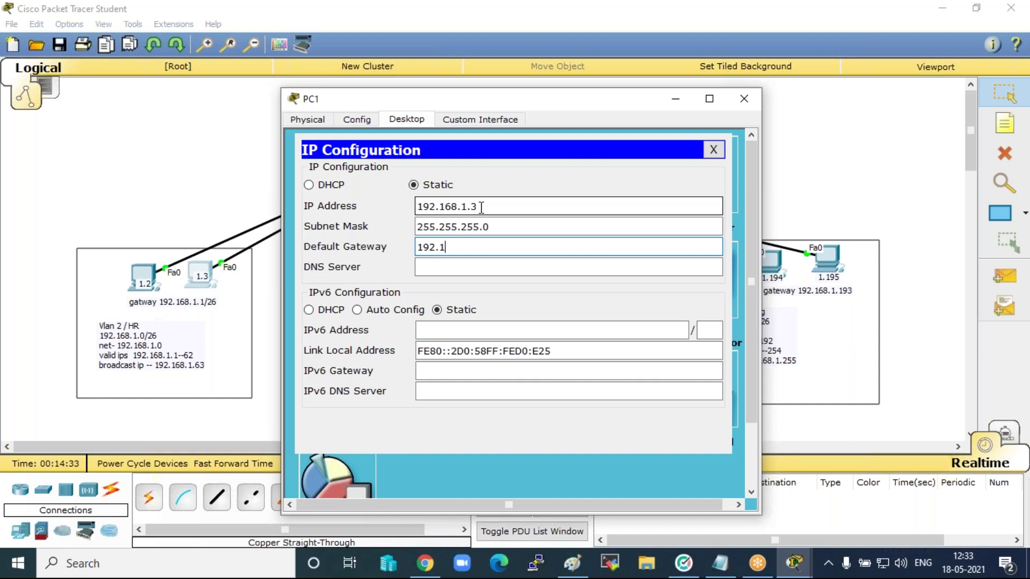
{"action": "type", "text": "68.1.1"}
{"action": "left_click", "coordinate": [481, 207]}
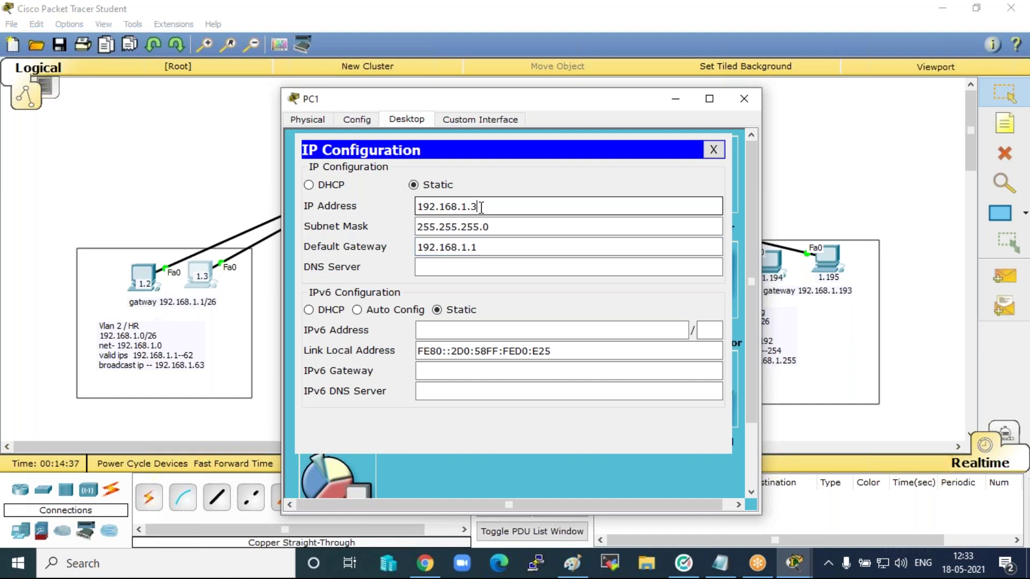
{"action": "left_click", "coordinate": [749, 100]}
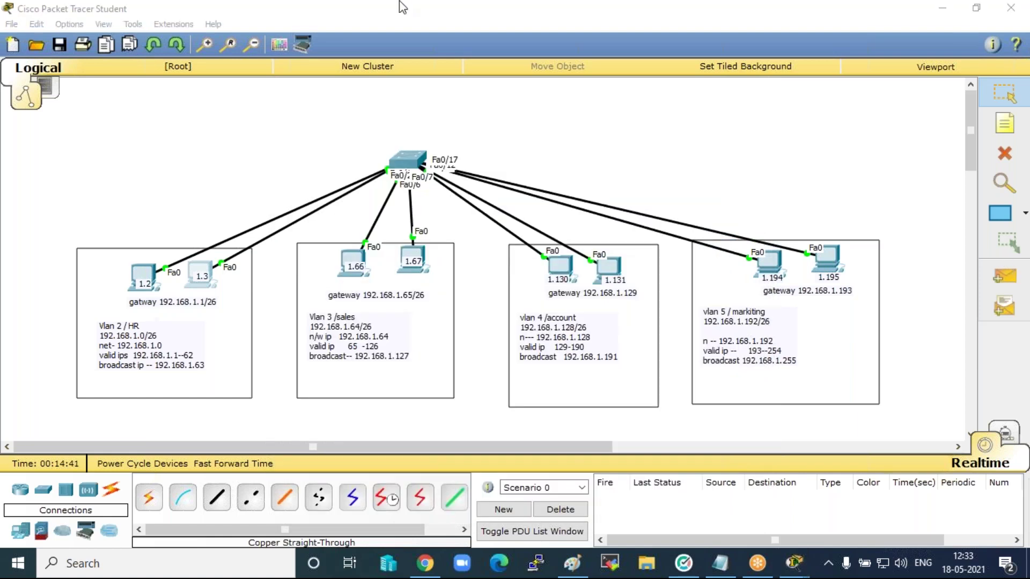
Send a simple PDU from PC0 (1.2) to PC1 (1.3) to test connectivity within VLAN 2.
{"action": "left_click", "coordinate": [1003, 277]}
{"action": "left_click", "coordinate": [146, 273]}
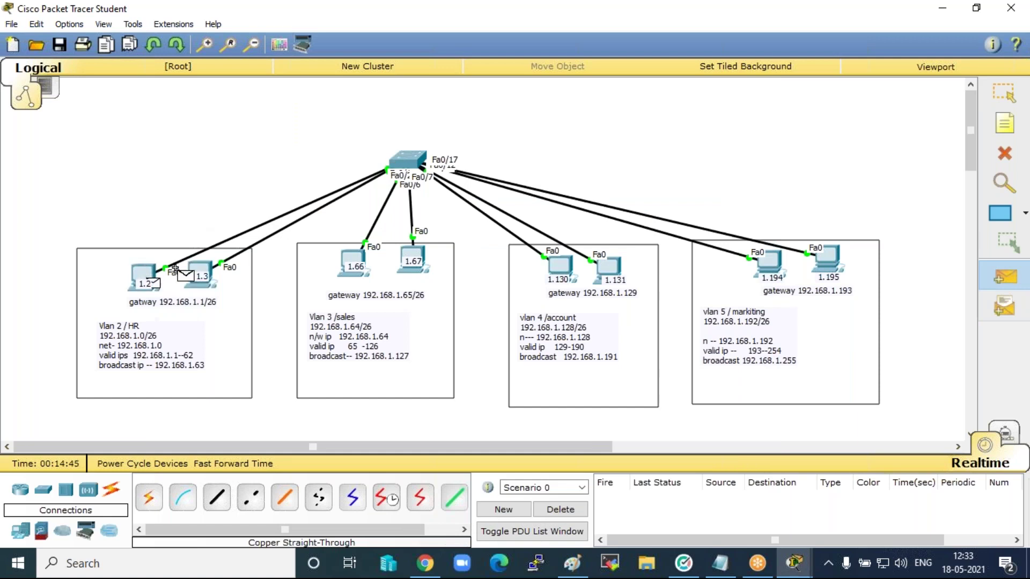
{"action": "left_click", "coordinate": [202, 271]}
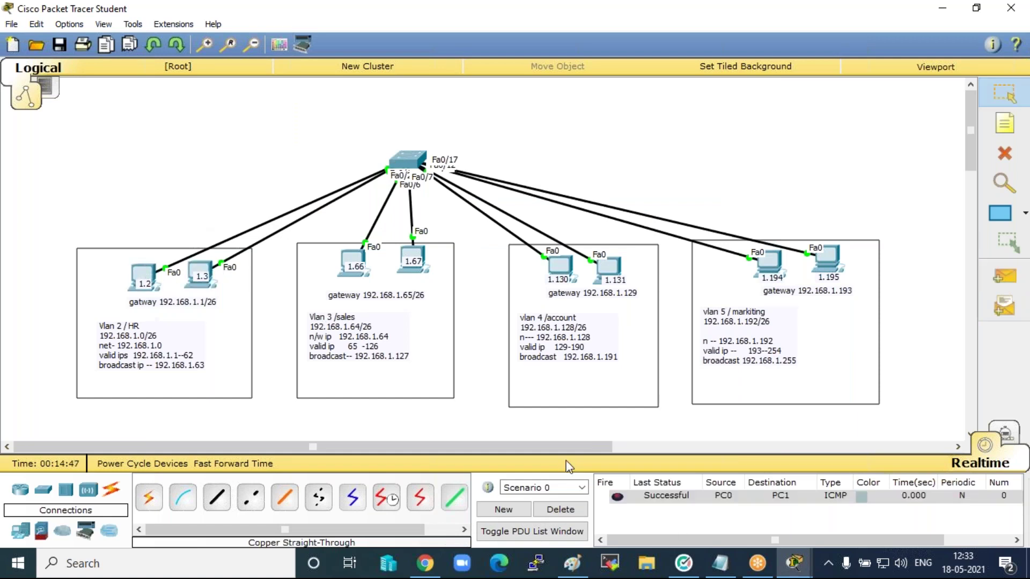
Configure PC2 in the sales VLAN with static IP address 192.168.1.66, subnet mask 255.255.255.192 and default gateway 192.168.1.65.
{"action": "left_click", "coordinate": [353, 250]}
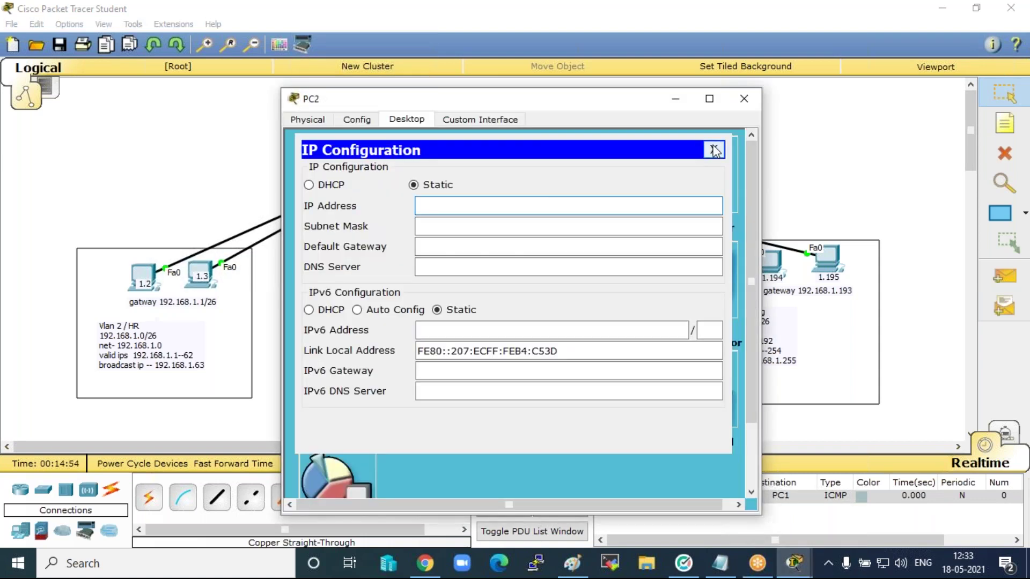
{"action": "type", "text": "192.168.1.66"}
{"action": "key", "text": "Tab"}
{"action": "key", "text": "End"}
{"action": "key", "text": "BackSpace"}
{"action": "type", "text": "1"}
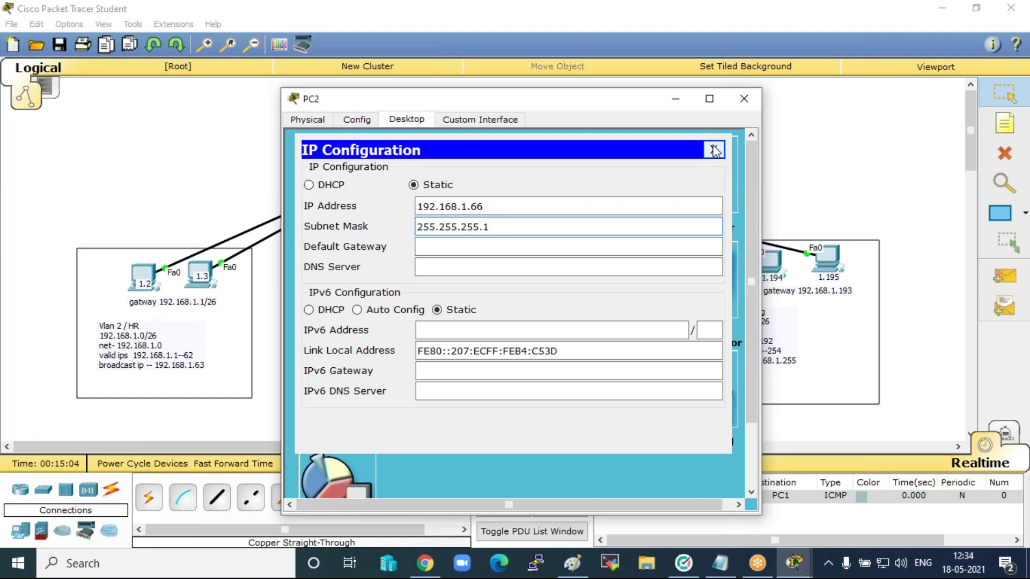
{"action": "type", "text": "92"}
{"action": "key", "text": "Tab"}
{"action": "type", "text": "1"}
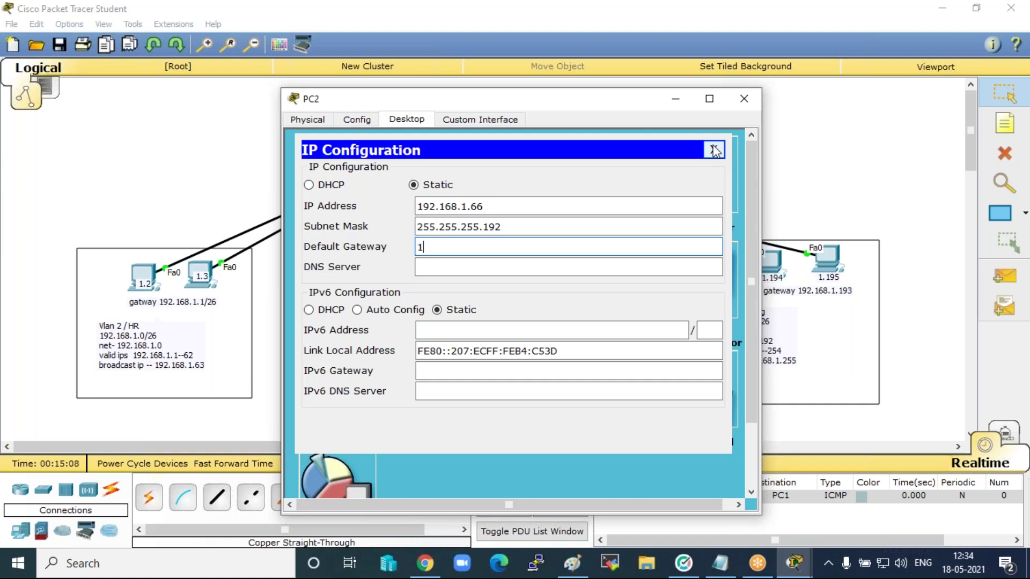
{"action": "type", "text": "92.168.1."}
{"action": "type", "text": "65"}
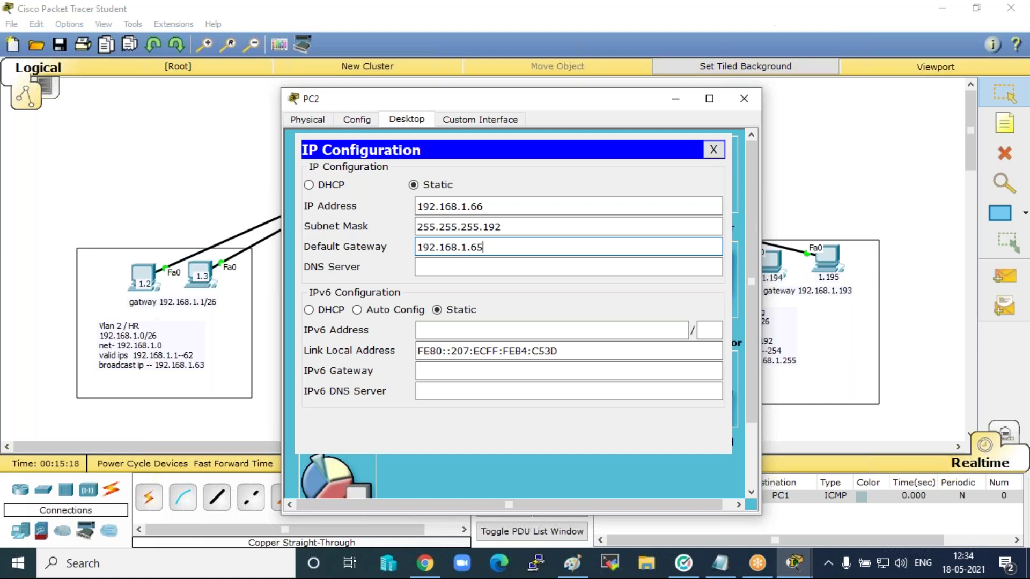
{"action": "left_click_drag", "start_coordinate": [647, 105], "coordinate": [800, 89]}
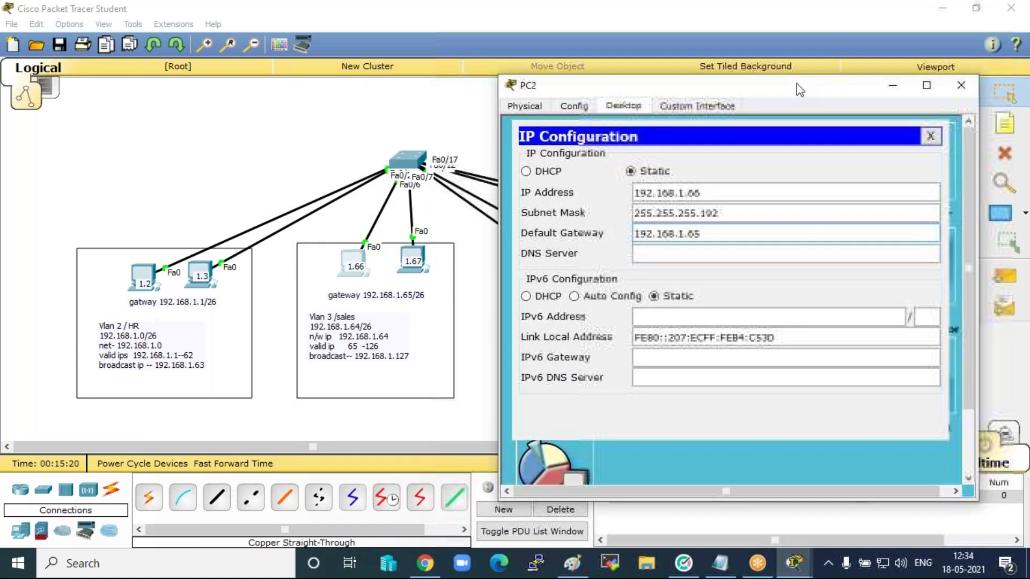
{"action": "left_click", "coordinate": [961, 84]}
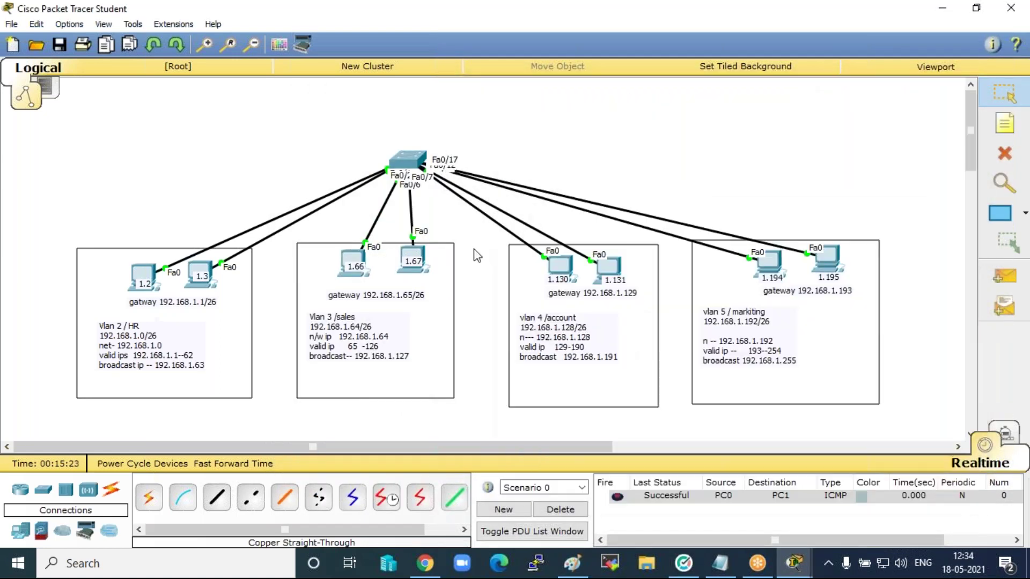
Configure PC3 in the sales VLAN with static IP address 192.168.1.67, subnet mask 255.255.255.192 and default gateway 192.168.1.65.
{"action": "left_click", "coordinate": [416, 254]}
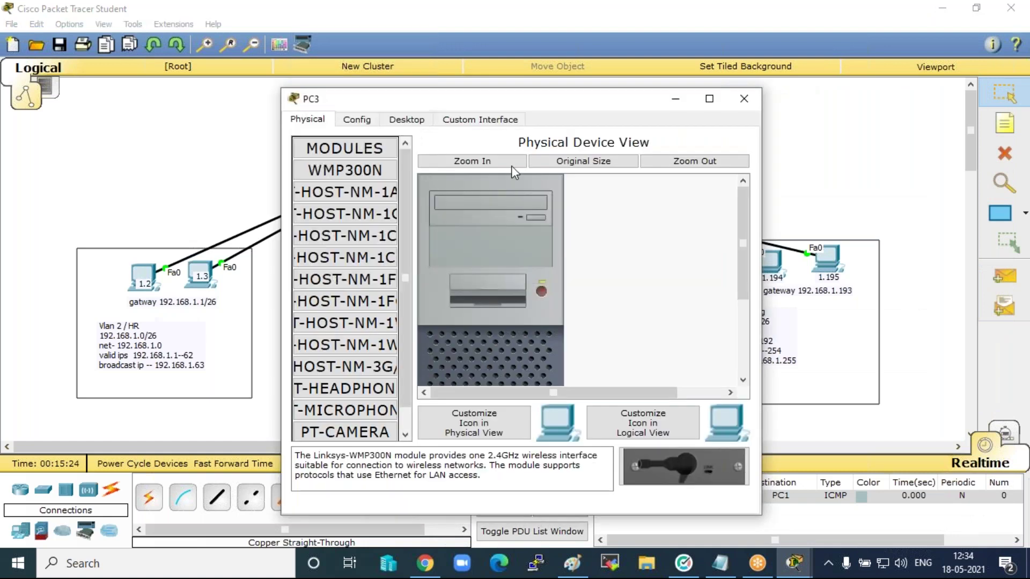
{"action": "left_click", "coordinate": [406, 119]}
{"action": "type", "text": "192."}
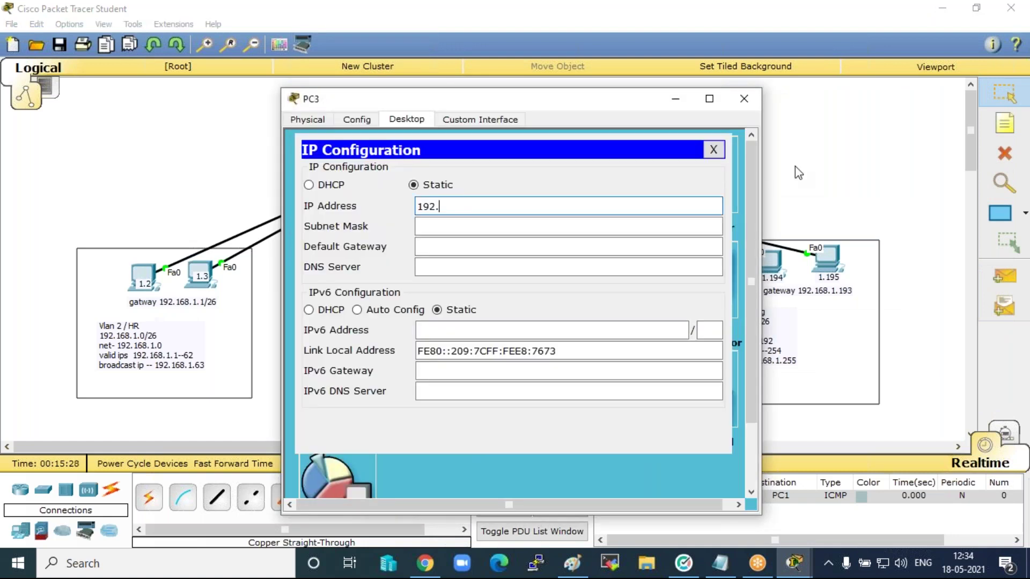
{"action": "type", "text": "168.1.67"}
{"action": "key", "text": "Tab"}
{"action": "key", "text": "Right"}
{"action": "key", "text": "BackSpace"}
{"action": "type", "text": "192"}
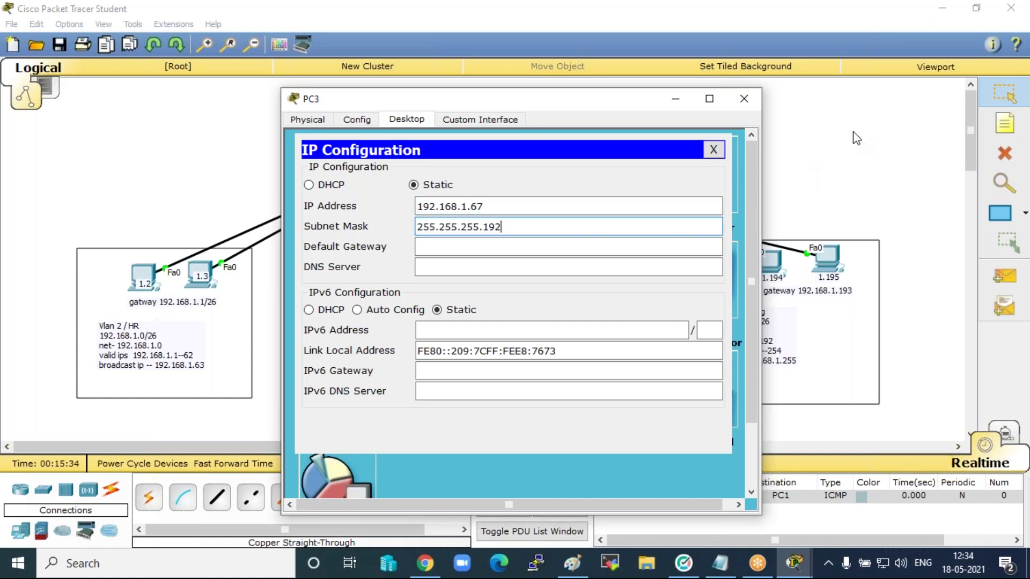
{"action": "key", "text": "Tab"}
{"action": "type", "text": "1"}
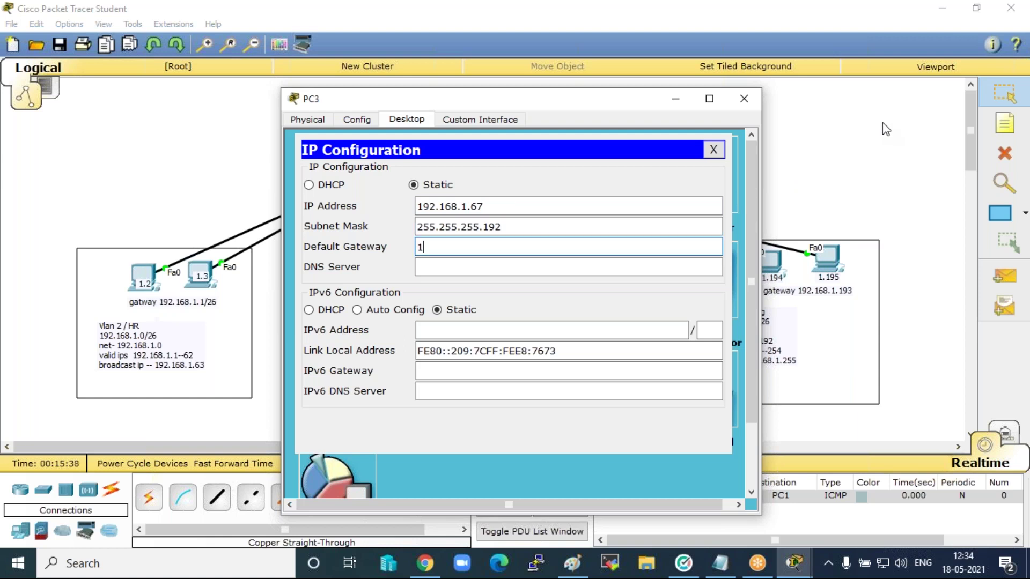
{"action": "type", "text": "92.168.1.65"}
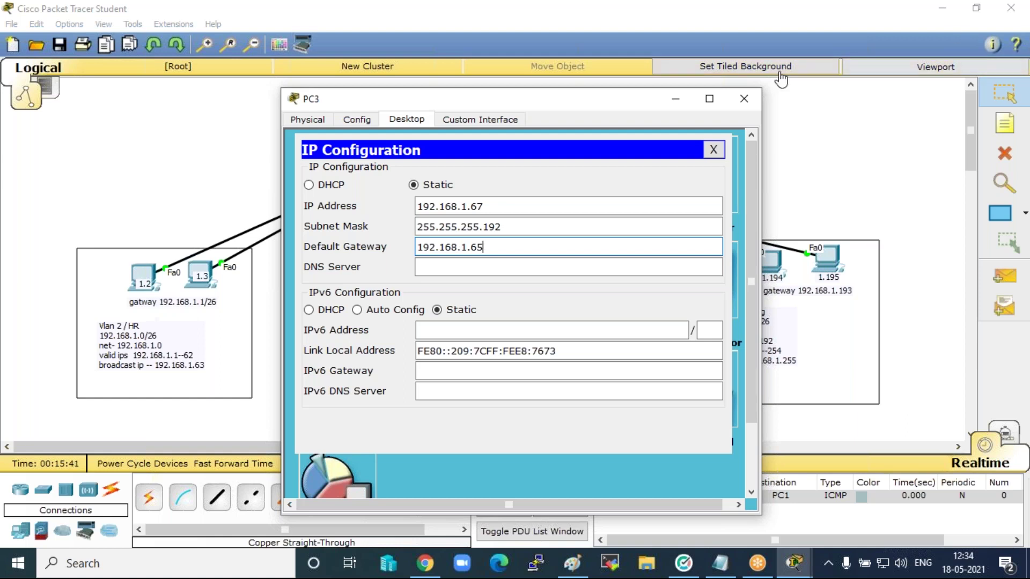
{"action": "left_click", "coordinate": [754, 99]}
Send a simple PDU from PC2 (1.66) to PC3 (1.67) to test VLAN 3, and clear the PDU list.
{"action": "key", "text": "p"}
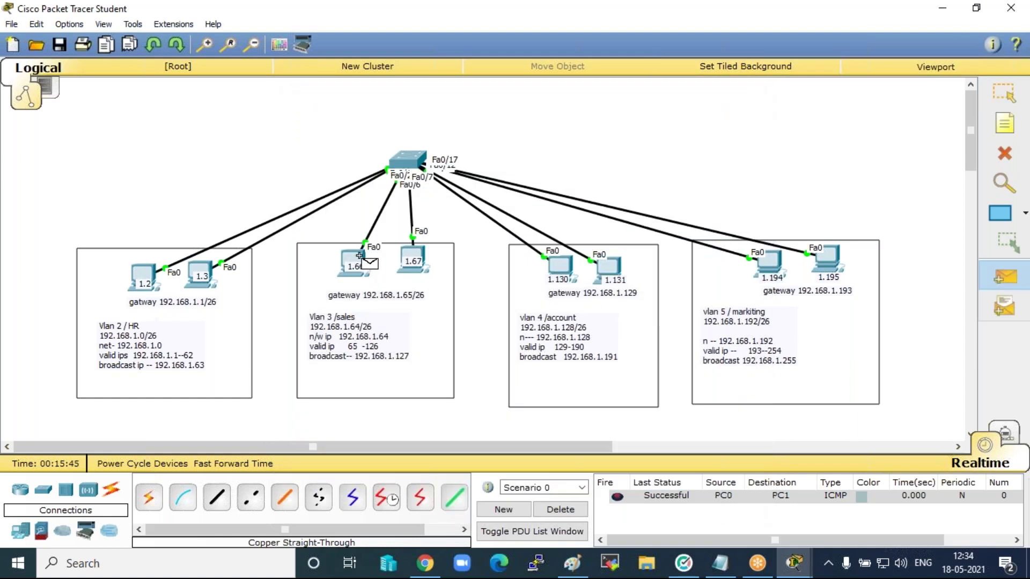
{"action": "left_click", "coordinate": [420, 258]}
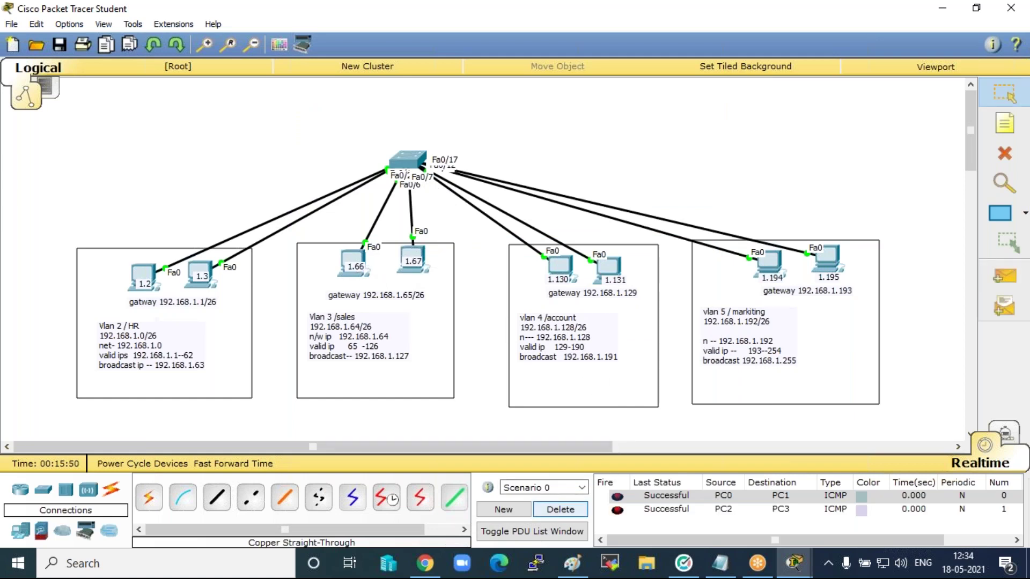
{"action": "left_click", "coordinate": [560, 509]}
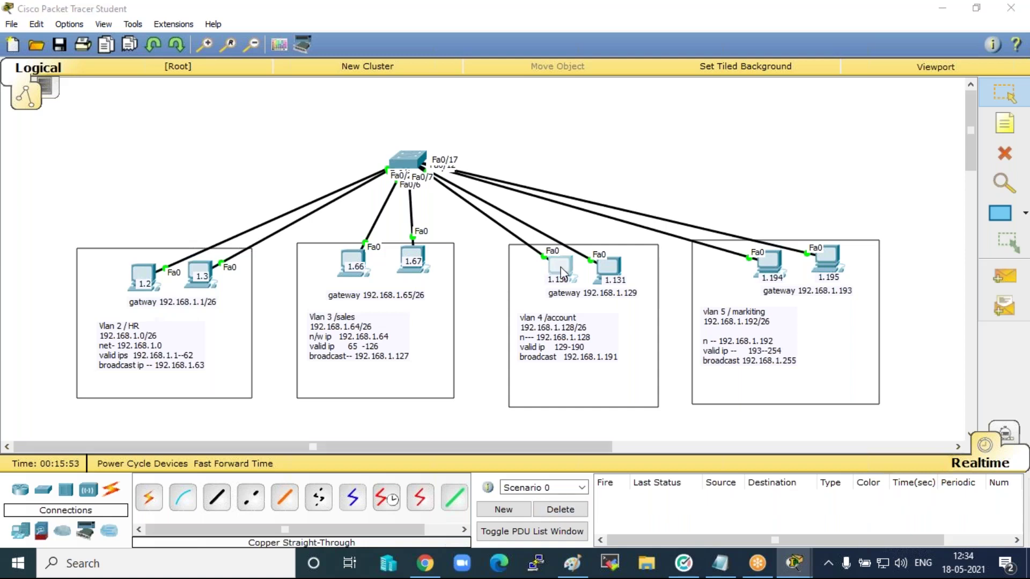
Configure PC4 in the account VLAN with static IP address 192.168.1.130, subnet mask 255.255.255.192 and default gateway 192.168.1.129.
{"action": "left_click", "coordinate": [561, 273]}
{"action": "left_click", "coordinate": [416, 115]}
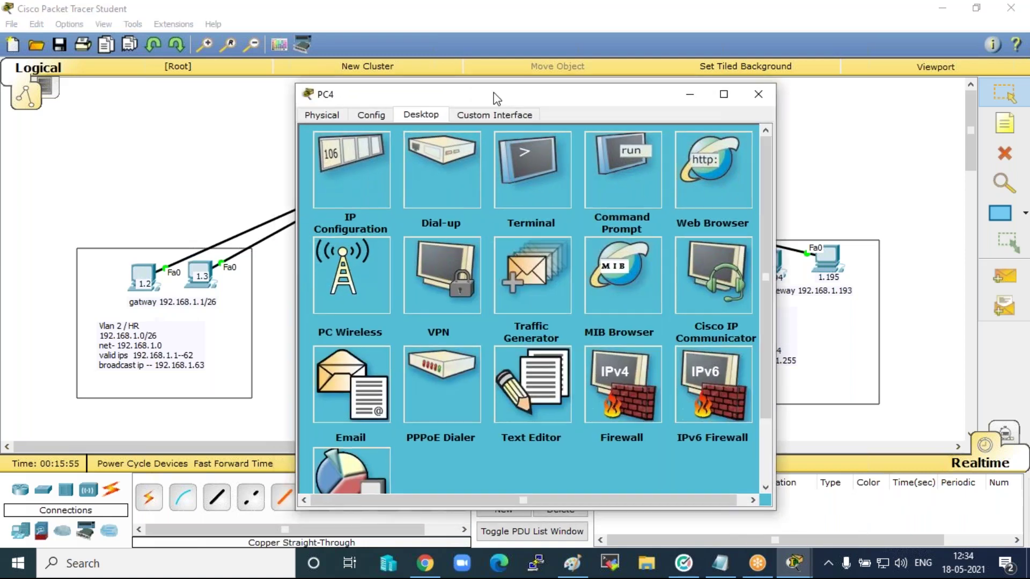
{"action": "left_click_drag", "start_coordinate": [497, 98], "coordinate": [869, 81]}
{"action": "left_click", "coordinate": [726, 161]}
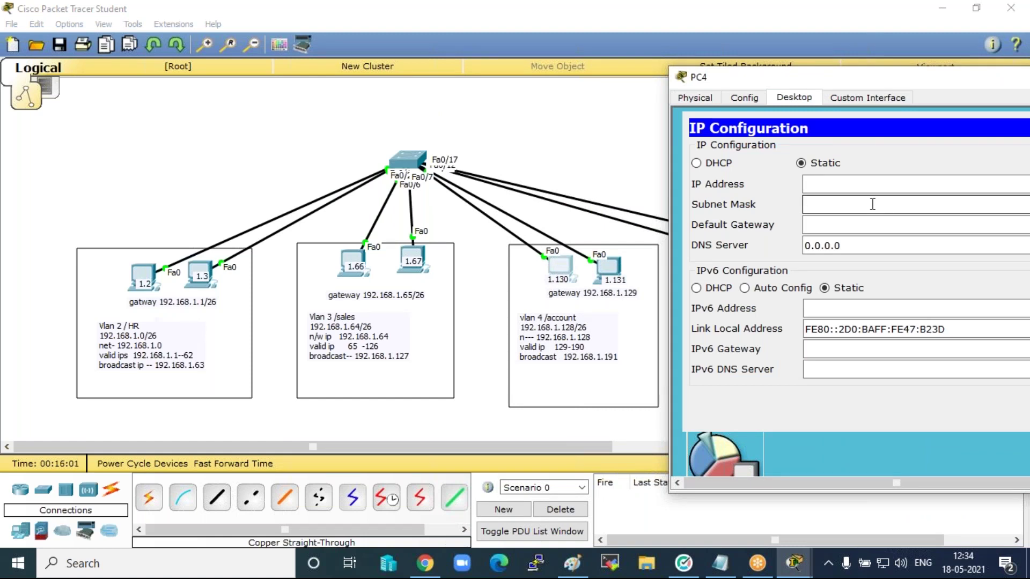
{"action": "left_click", "coordinate": [885, 185]}
{"action": "type", "text": "192.168.1.130"}
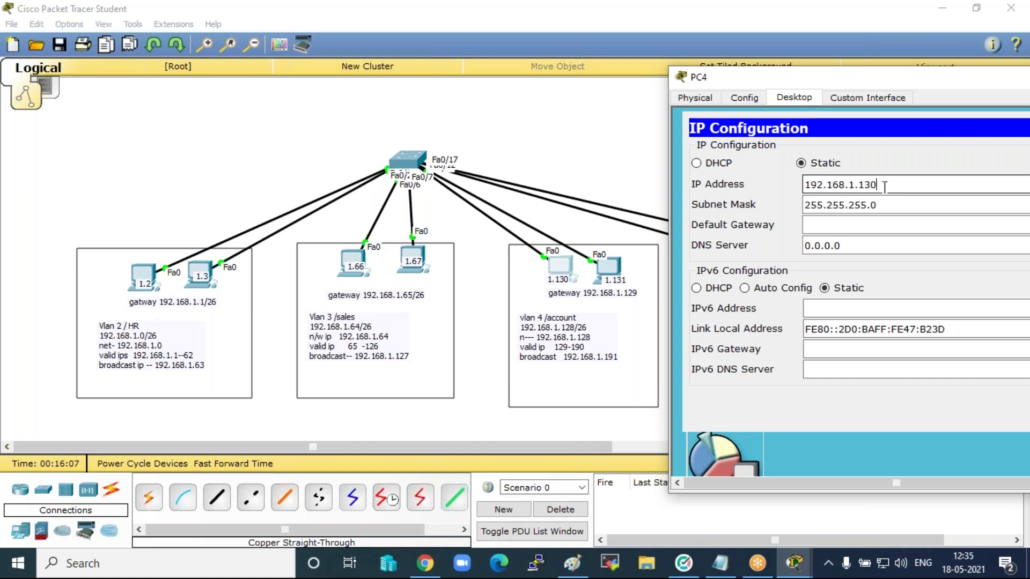
{"action": "left_click", "coordinate": [887, 202]}
{"action": "key", "text": "BackSpace"}
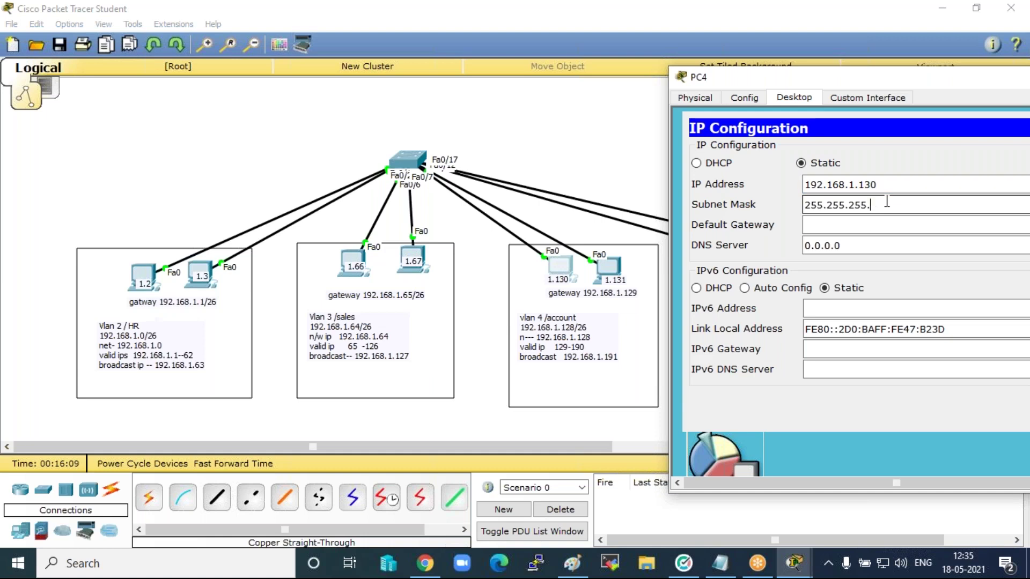
{"action": "type", "text": "192"}
{"action": "key", "text": "Tab"}
{"action": "type", "text": "192.168"}
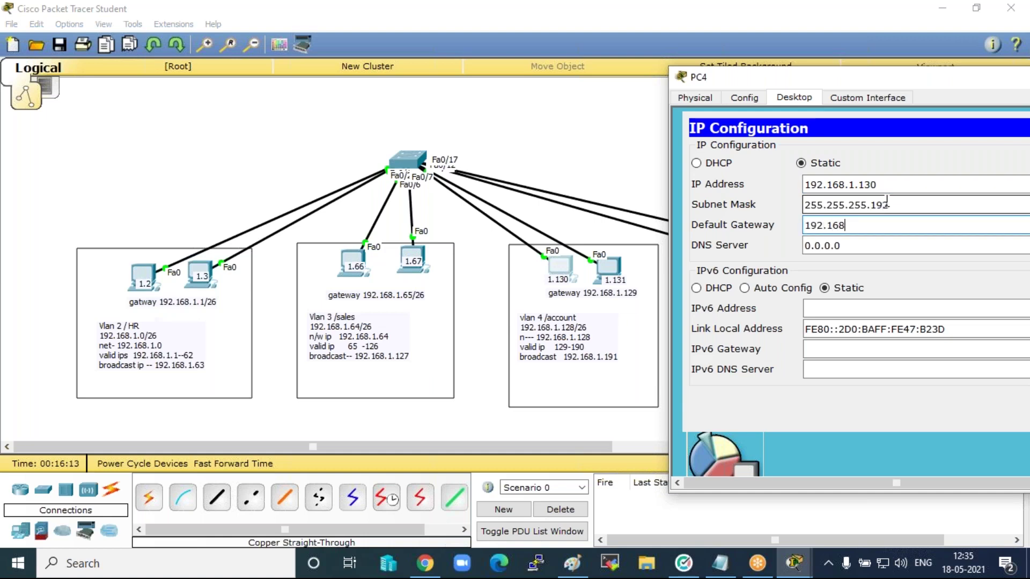
{"action": "type", "text": ".1.129"}
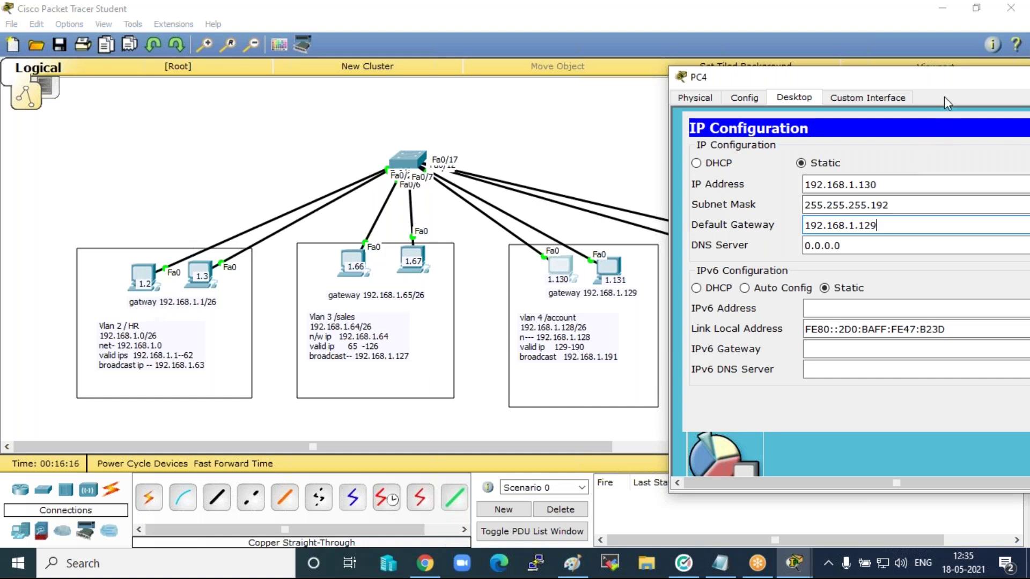
{"action": "left_click_drag", "start_coordinate": [907, 80], "coordinate": [556, 84]}
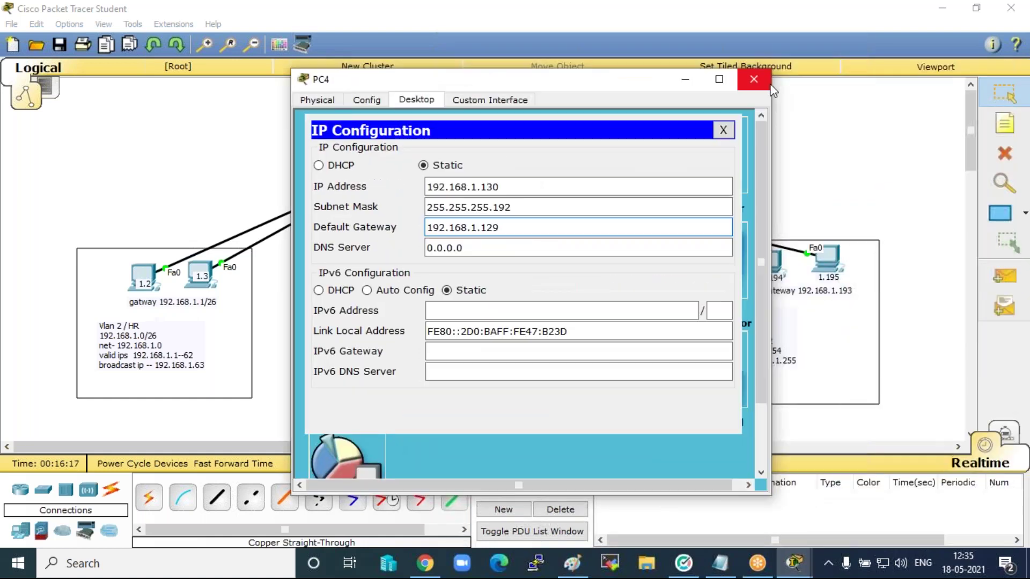
{"action": "left_click", "coordinate": [726, 78]}
Configure PC5 in the account VLAN with static IP address 192.168.1.131, subnet mask 255.255.255.192 and default gateway 192.168.1.129.
{"action": "left_click", "coordinate": [613, 266]}
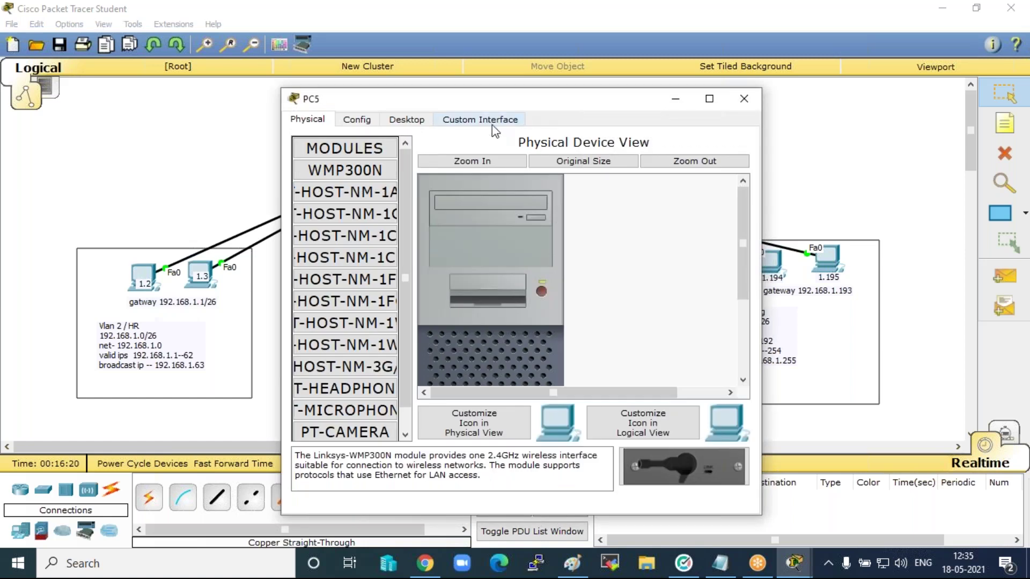
{"action": "left_click", "coordinate": [407, 119]}
{"action": "left_click", "coordinate": [339, 160]}
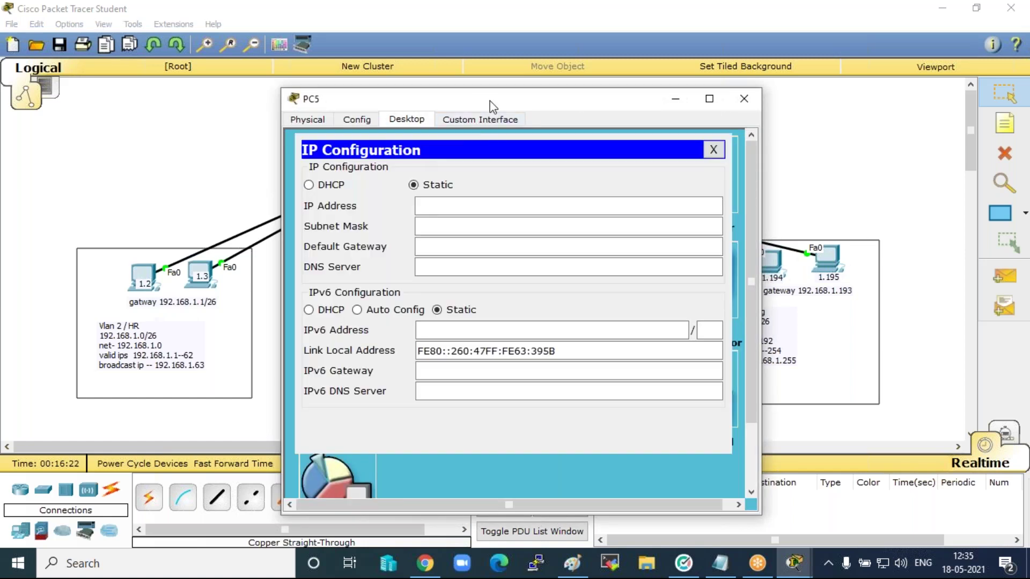
{"action": "left_click_drag", "start_coordinate": [492, 106], "coordinate": [911, 90]}
{"action": "left_click", "coordinate": [889, 191]}
{"action": "type", "text": "192.168.1.131"}
{"action": "key", "text": "Tab"}
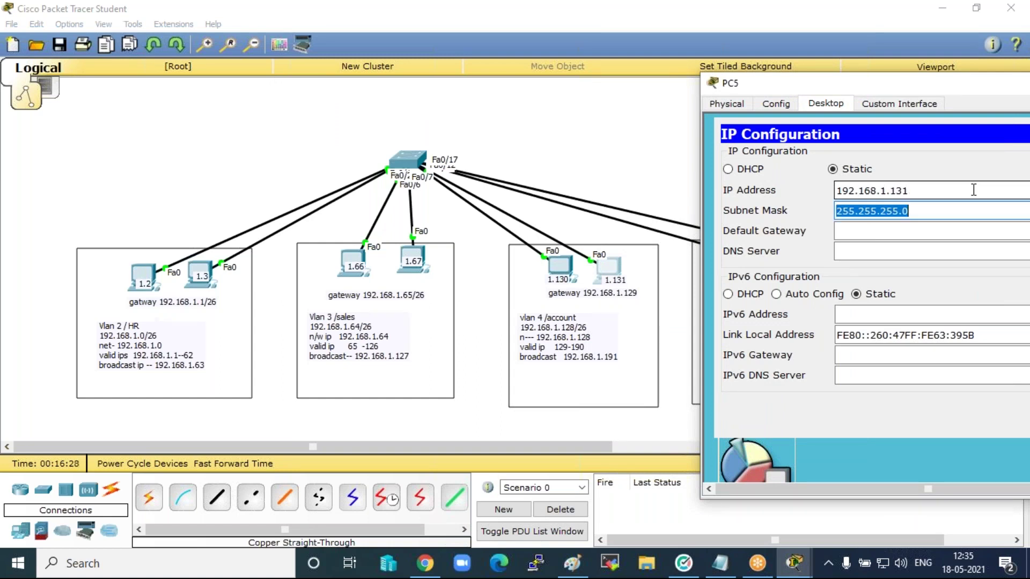
{"action": "key", "text": "End"}
{"action": "key", "text": "BackSpace"}
{"action": "type", "text": "192"}
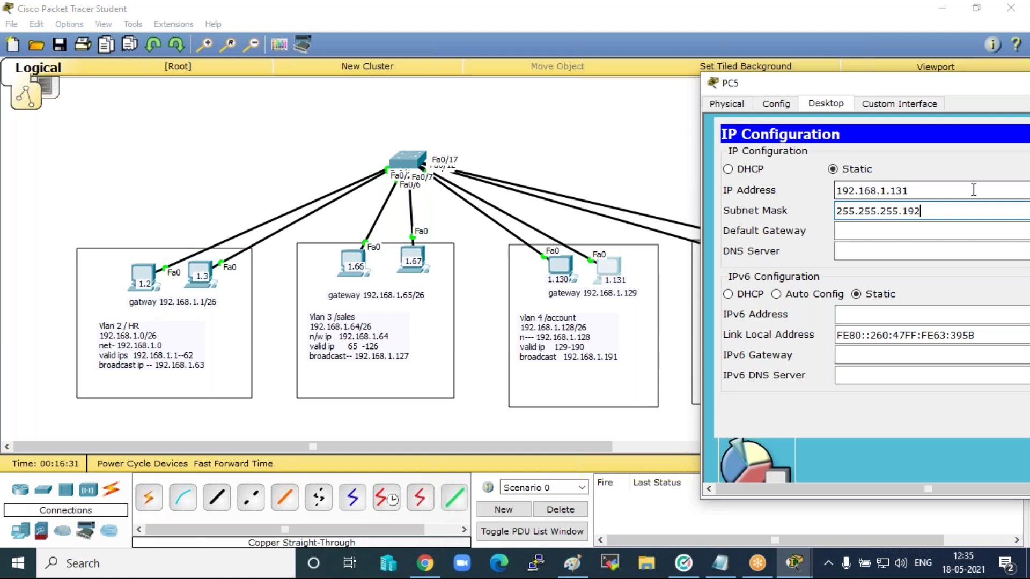
{"action": "key", "text": "Tab"}
{"action": "type", "text": "1"}
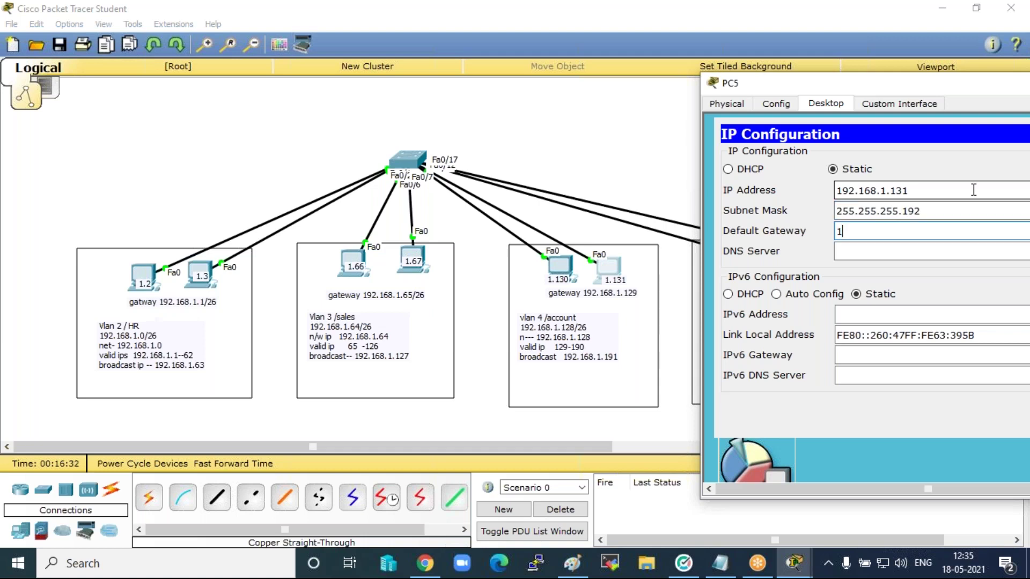
{"action": "type", "text": "92.168.1.129"}
{"action": "left_click_drag", "start_coordinate": [974, 89], "coordinate": [600, 101]}
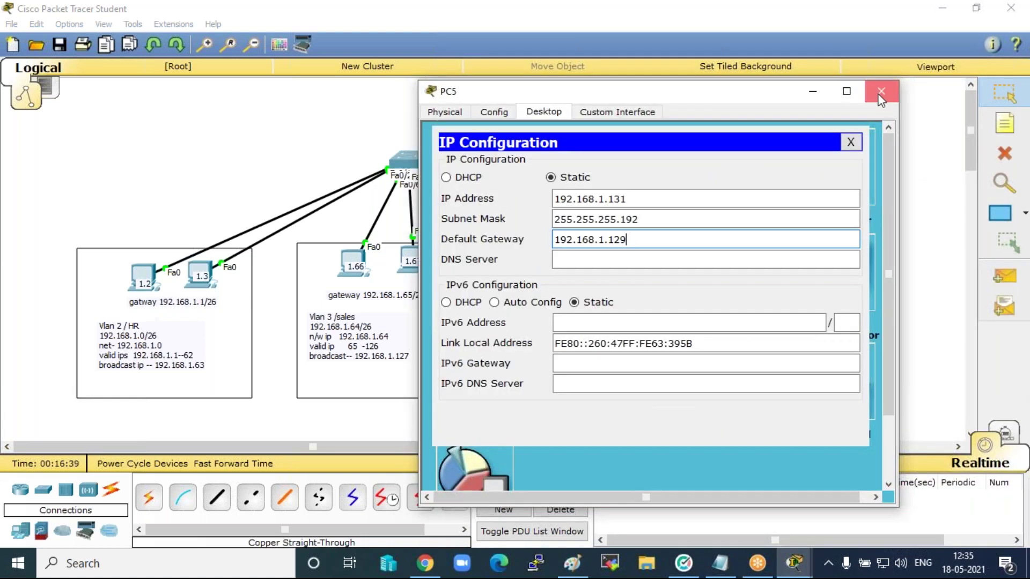
{"action": "left_click", "coordinate": [880, 93]}
Send a simple PDU from PC4 (1.130) to PC5 (1.131) to test VLAN 4, and clear the PDU list.
{"action": "left_click", "coordinate": [1005, 276]}
{"action": "left_click", "coordinate": [559, 265]}
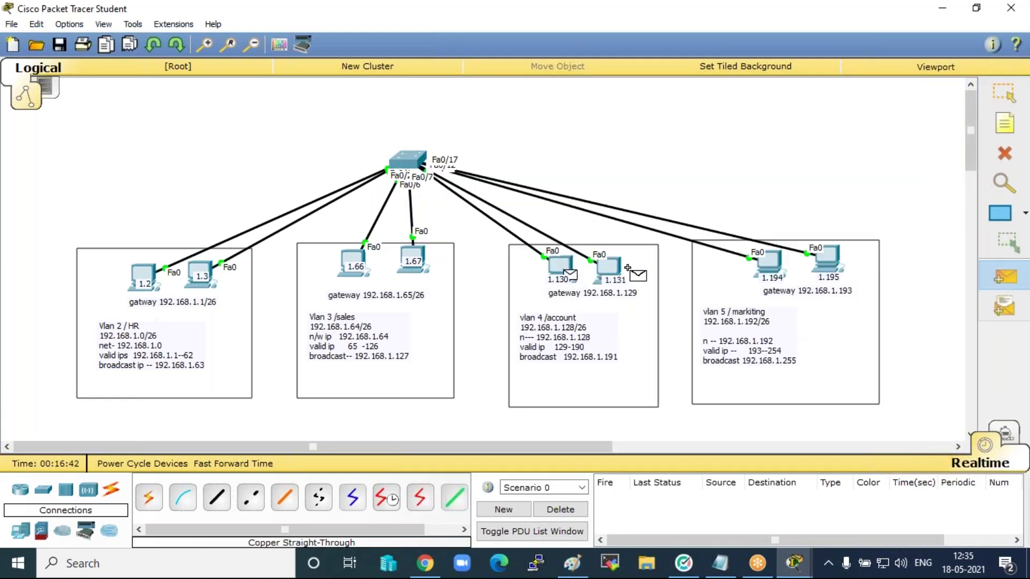
{"action": "left_click", "coordinate": [609, 265]}
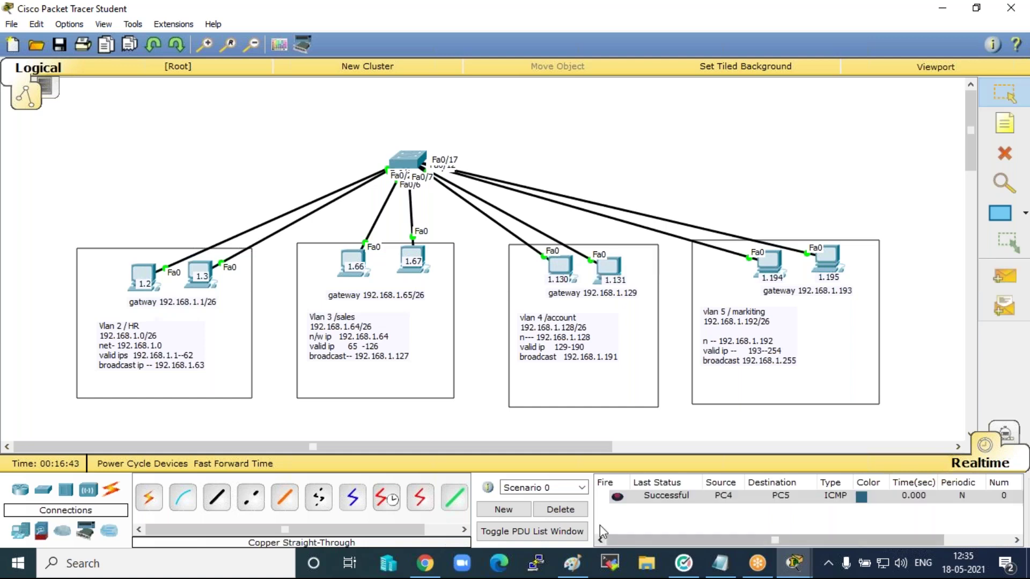
{"action": "left_click", "coordinate": [573, 511]}
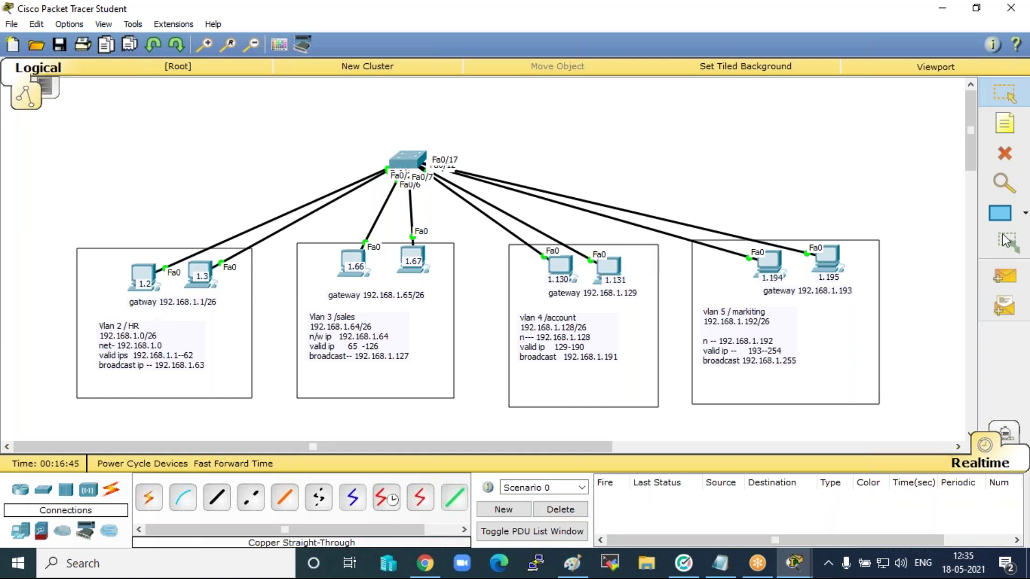
Configure PC6 in the markiting VLAN with static IP address 192.168.1.194, default gateway 192.168.1.193 and subnet mask 255.255.255.192.
{"action": "left_click", "coordinate": [782, 262]}
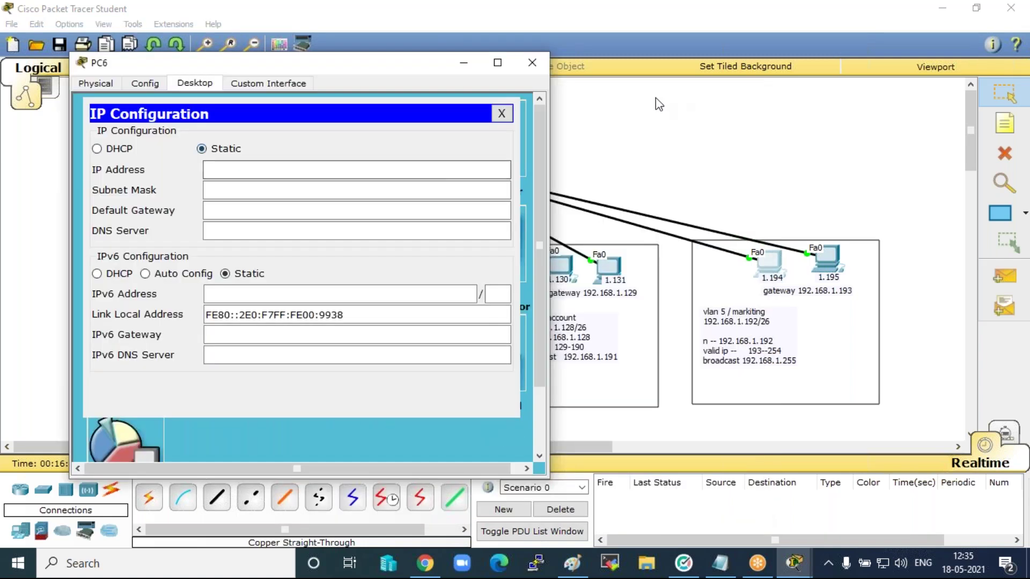
{"action": "left_click", "coordinate": [451, 171]}
{"action": "type", "text": "192.168.1.194"}
{"action": "key", "text": "Tab"}
{"action": "key", "text": "Tab"}
{"action": "type", "text": "192.1"}
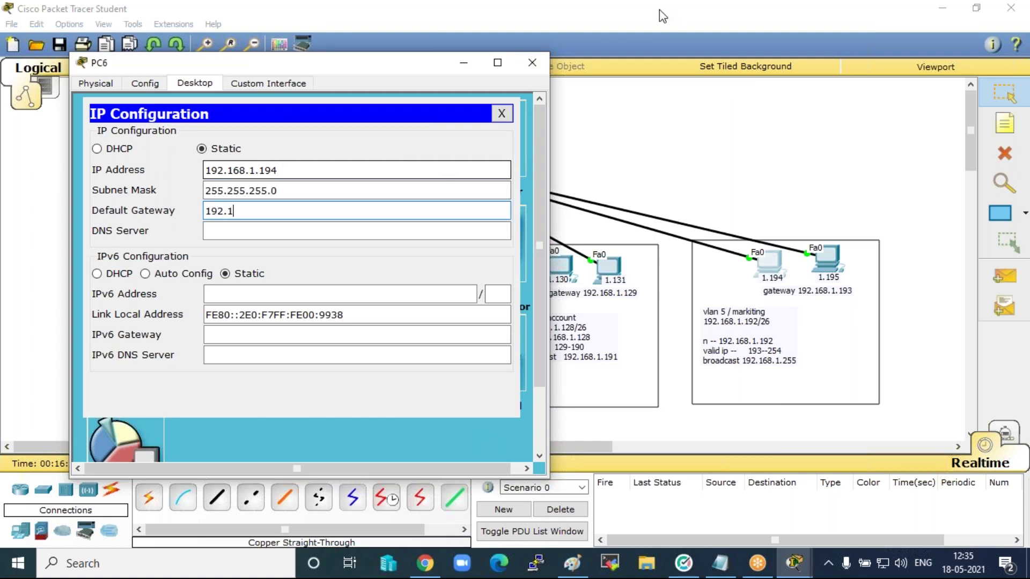
{"action": "type", "text": "68.1.193"}
{"action": "left_click", "coordinate": [350, 183]}
{"action": "key", "text": "BackSpace"}
{"action": "type", "text": "192"}
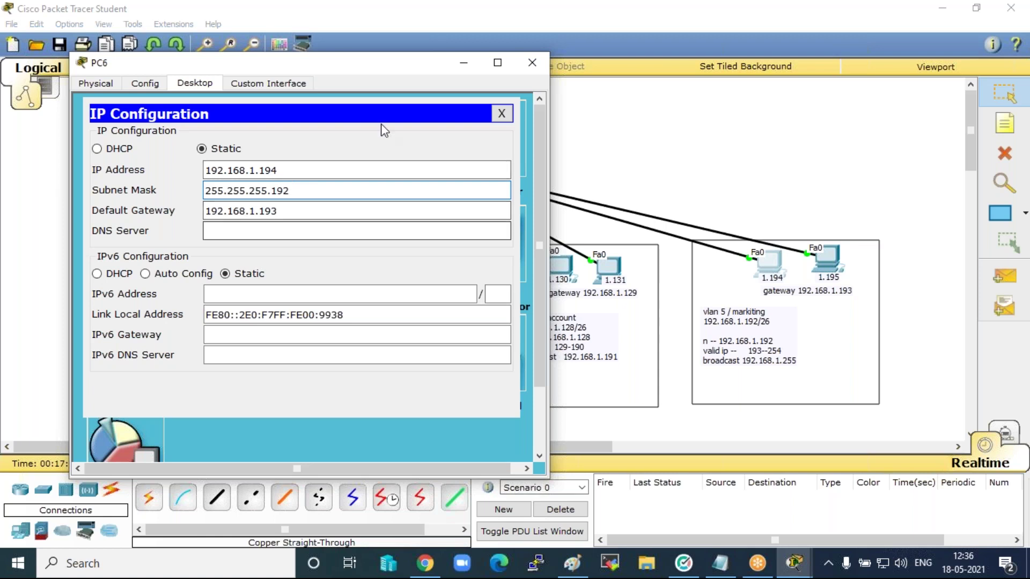
{"action": "left_click", "coordinate": [532, 62]}
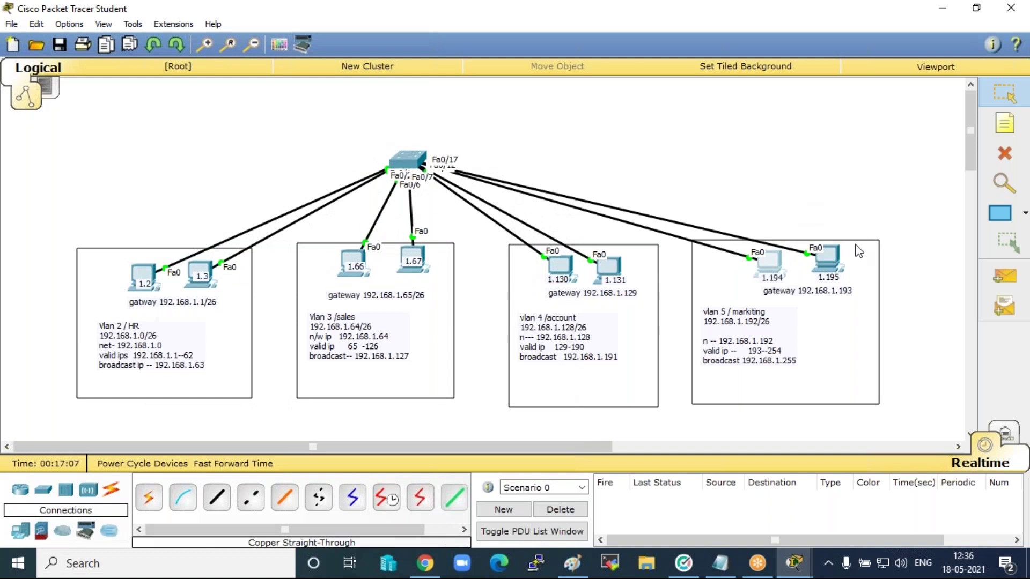
Configure PC7 in the markiting VLAN with static IP address 192.168.1.195, subnet mask 255.255.255.192 and default gateway 192.168.1.193.
{"action": "left_click", "coordinate": [829, 259]}
{"action": "type", "text": "192.168.1."}
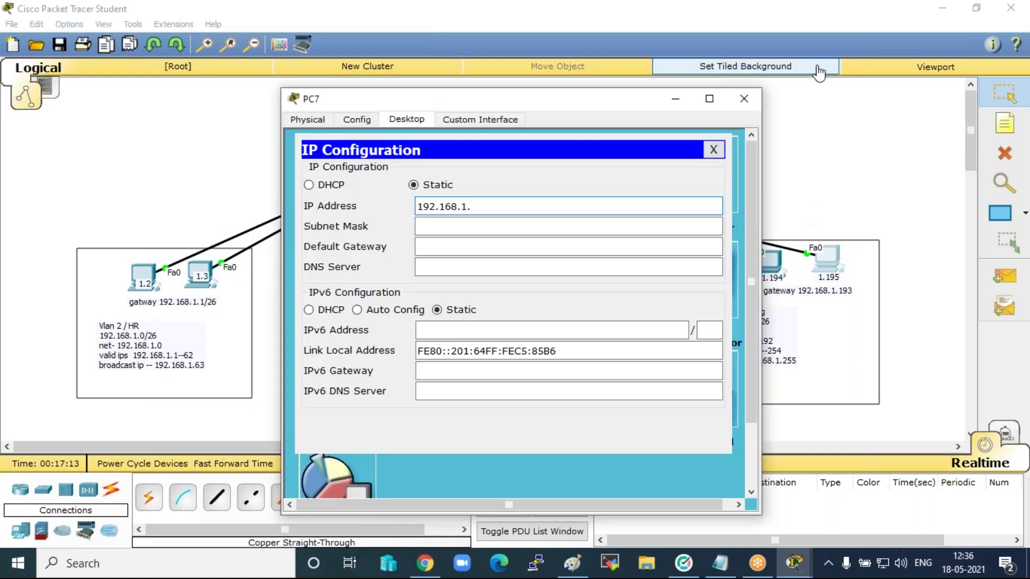
{"action": "type", "text": "195"}
{"action": "key", "text": "Tab"}
{"action": "key", "text": "End"}
{"action": "key", "text": "BackSpace"}
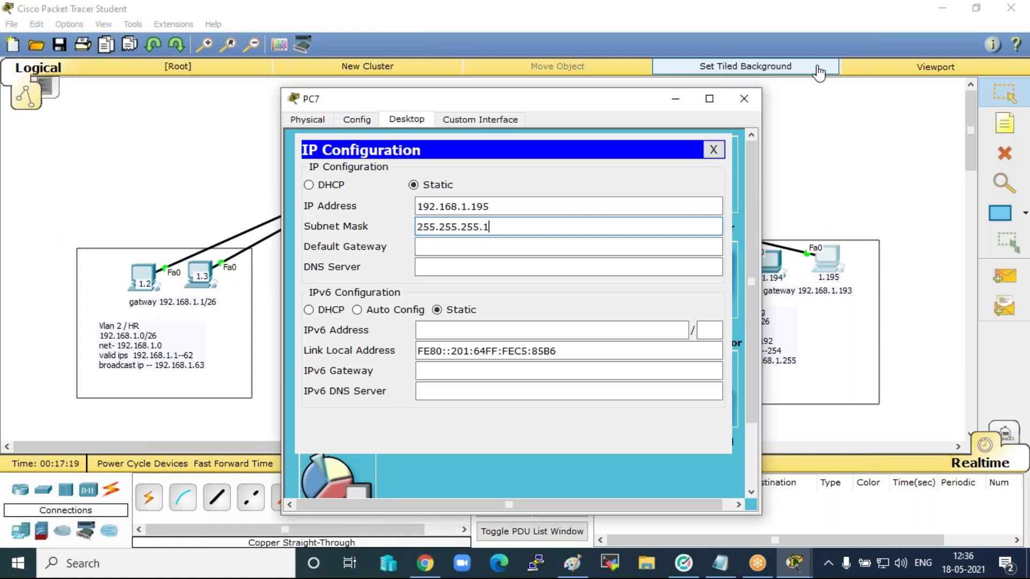
{"action": "type", "text": "192"}
{"action": "key", "text": "Tab"}
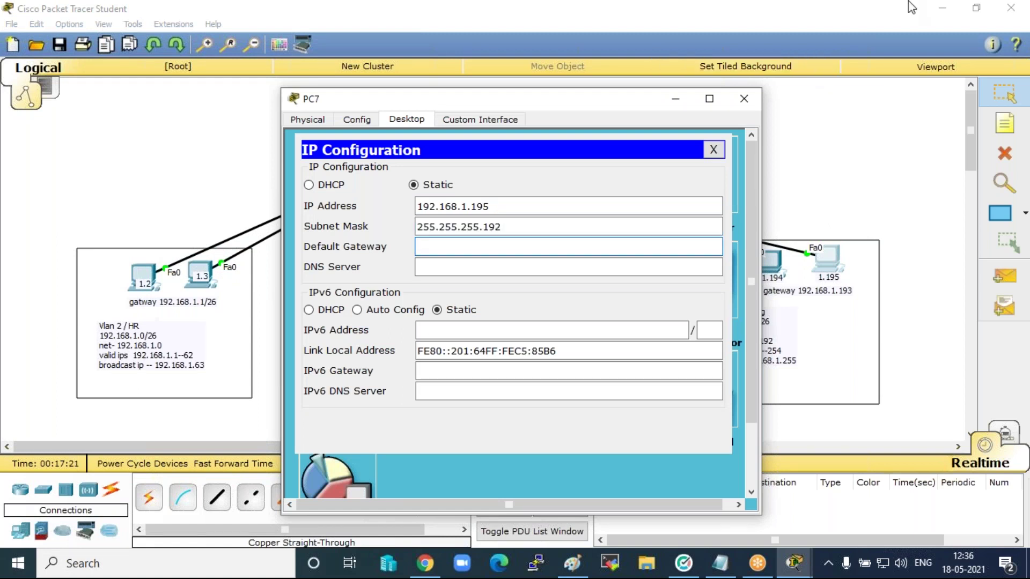
{"action": "type", "text": "192.168.1.193"}
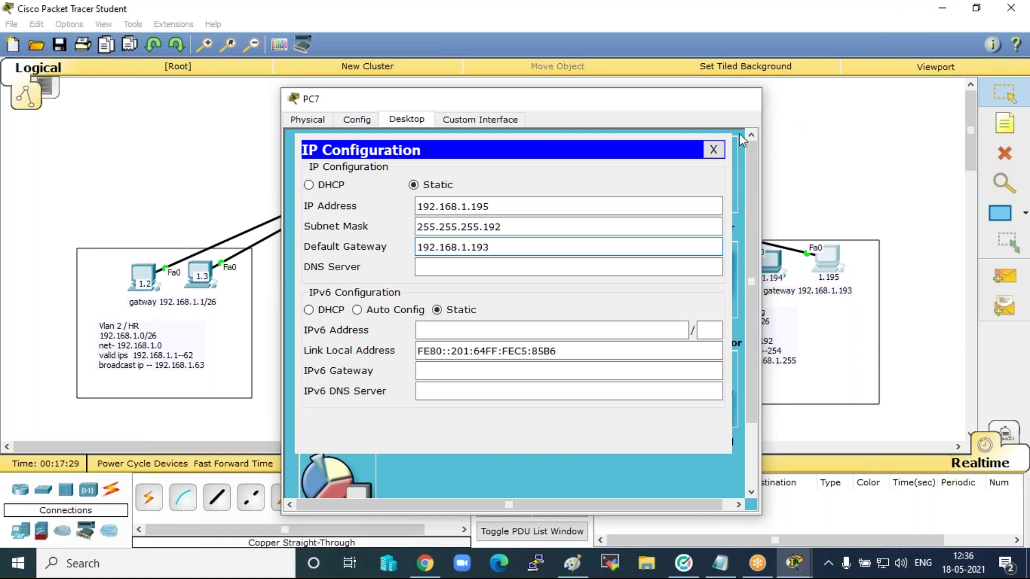
Check the IP address, subnet mask and default gateway configured on PC6 in the markiting VLAN.
{"action": "left_click", "coordinate": [777, 276]}
{"action": "left_click", "coordinate": [482, 206]}
{"action": "left_click", "coordinate": [483, 227]}
{"action": "left_click", "coordinate": [504, 240]}
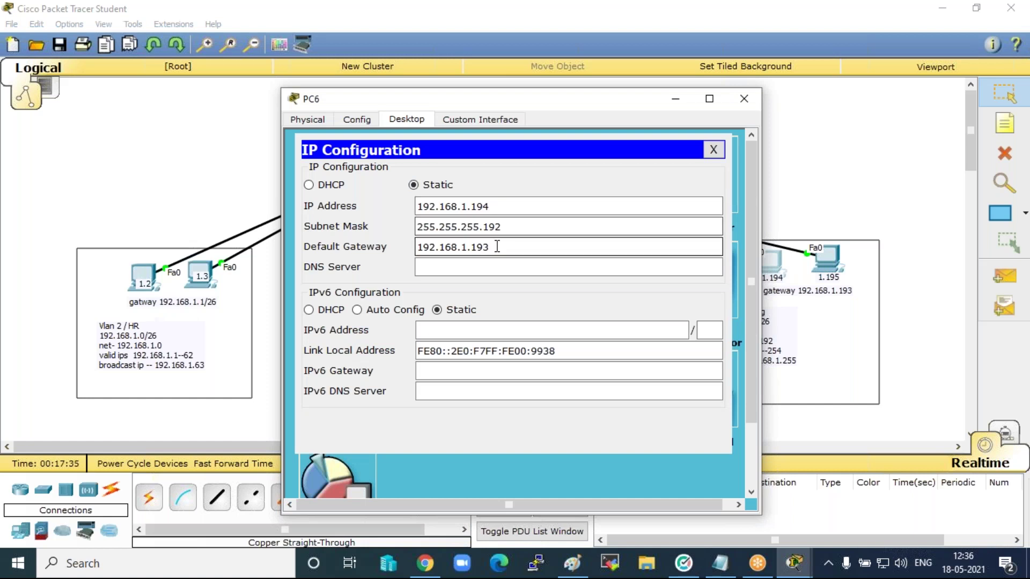
{"action": "left_click_drag", "start_coordinate": [579, 100], "coordinate": [427, 94]}
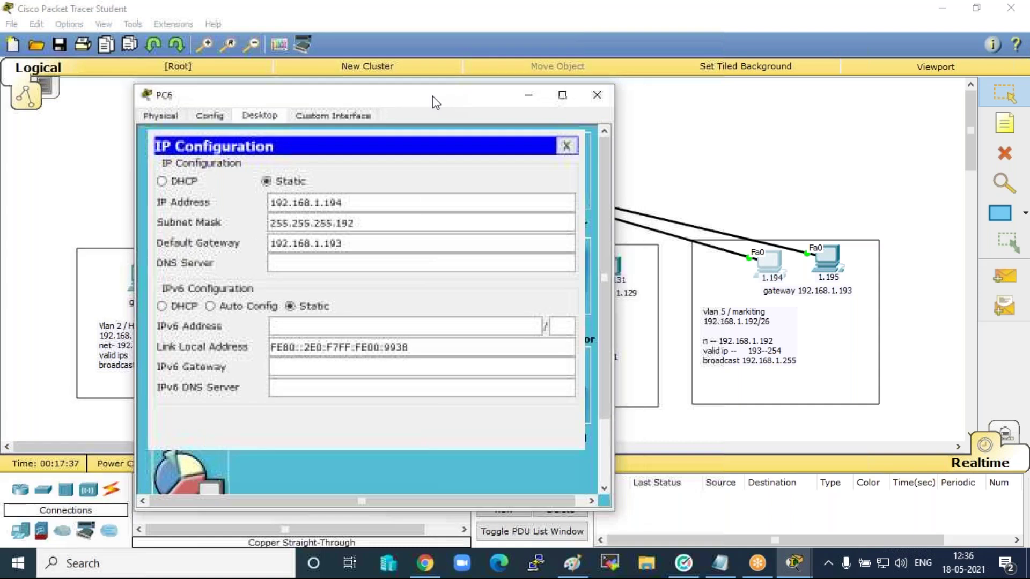
{"action": "left_click", "coordinate": [603, 96]}
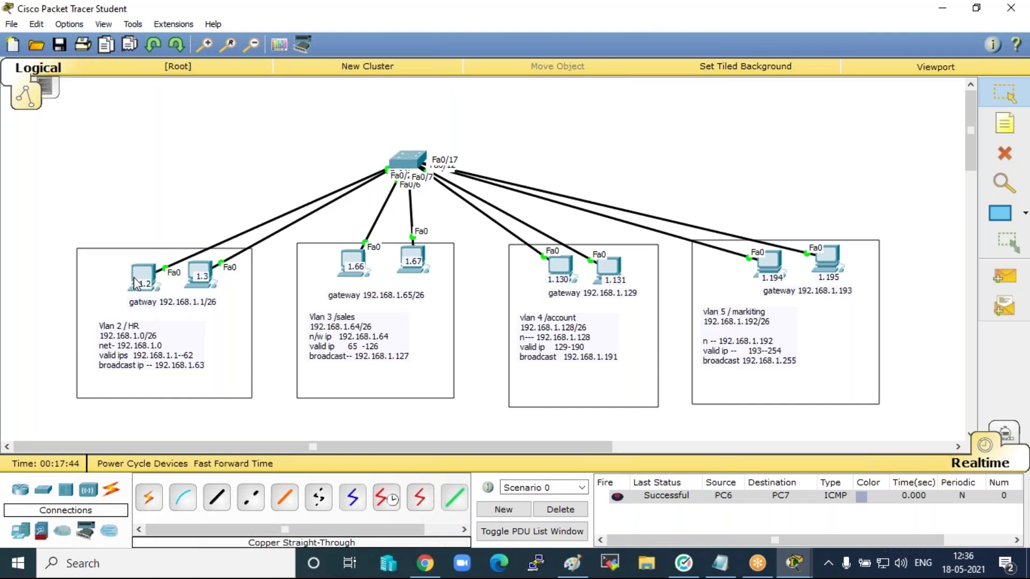
Set the subnet mask to 255.255.255.192 on PC0 (1.2) and on the other HR VLAN PC (1.3).
{"action": "left_click", "coordinate": [140, 275]}
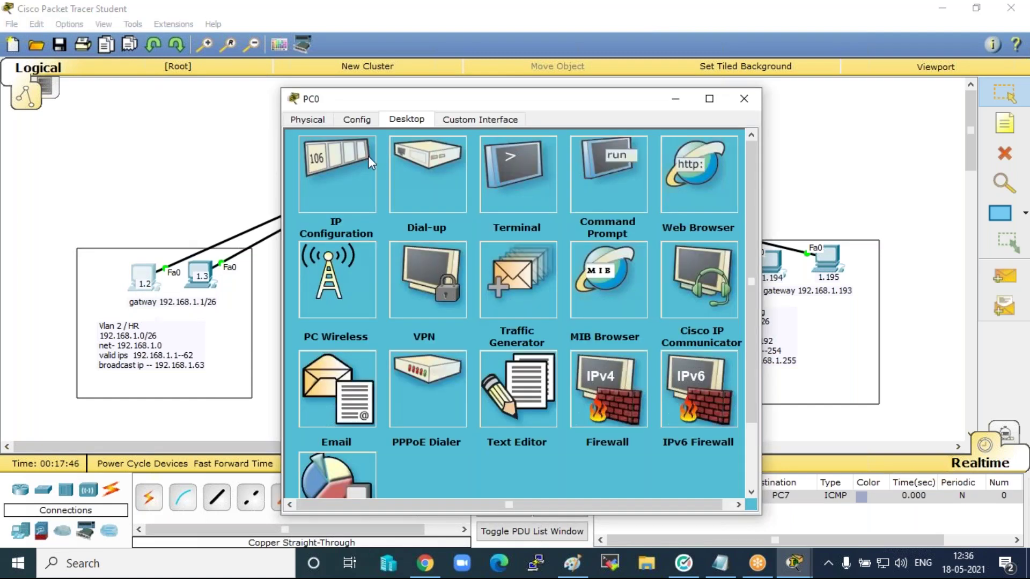
{"action": "left_click", "coordinate": [368, 155]}
{"action": "left_click", "coordinate": [530, 228]}
{"action": "key", "text": "BackSpace"}
{"action": "type", "text": "192"}
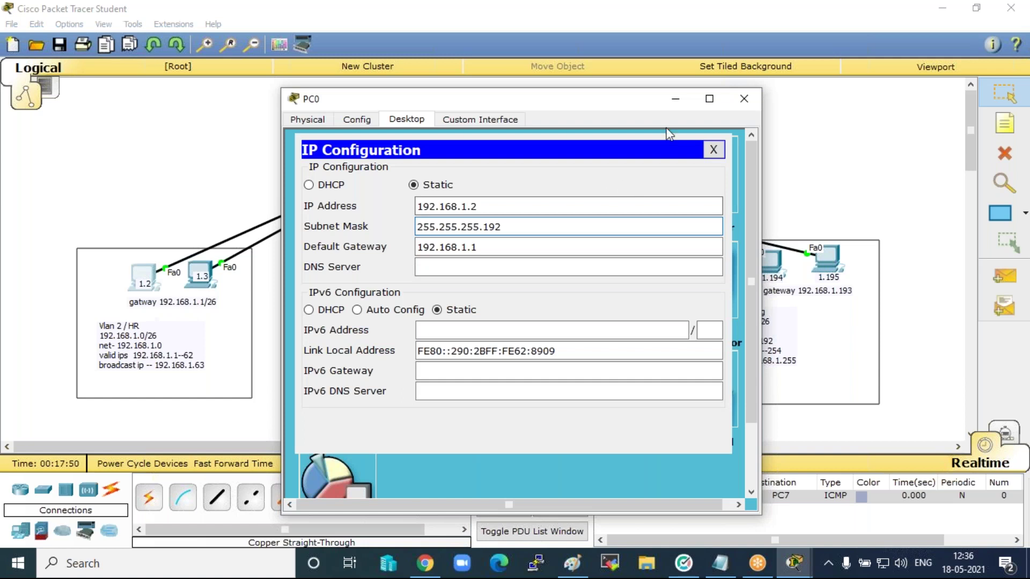
{"action": "left_click", "coordinate": [751, 99]}
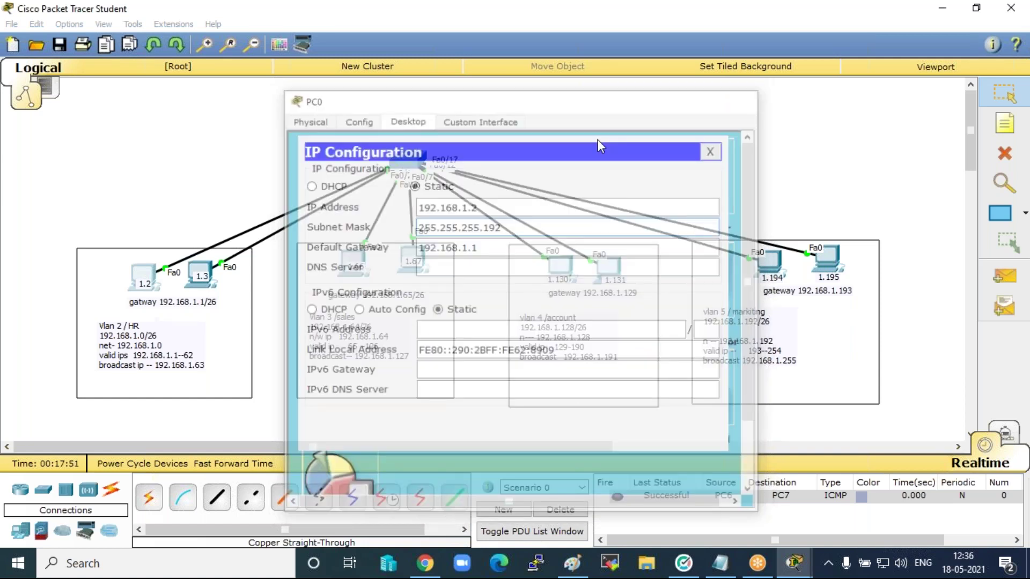
{"action": "left_click", "coordinate": [506, 225]}
{"action": "key", "text": "BackSpace"}
{"action": "type", "text": "192"}
{"action": "left_click", "coordinate": [744, 99]}
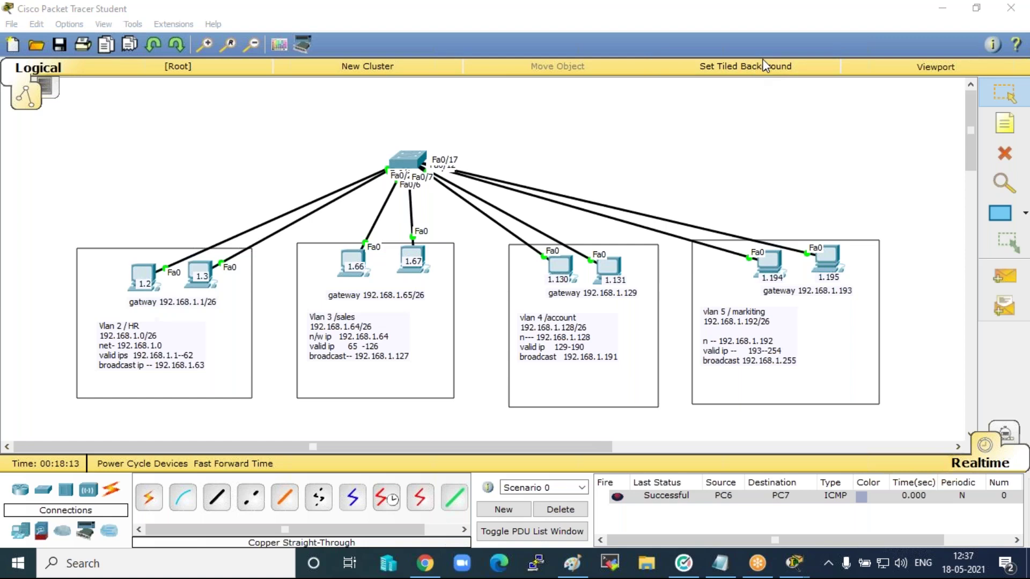
Clear the PDU list and test VLANs 4 and 5 with simple PDUs from PC4 to PC5 and from PC6 to PC7.
{"action": "left_click", "coordinate": [555, 510]}
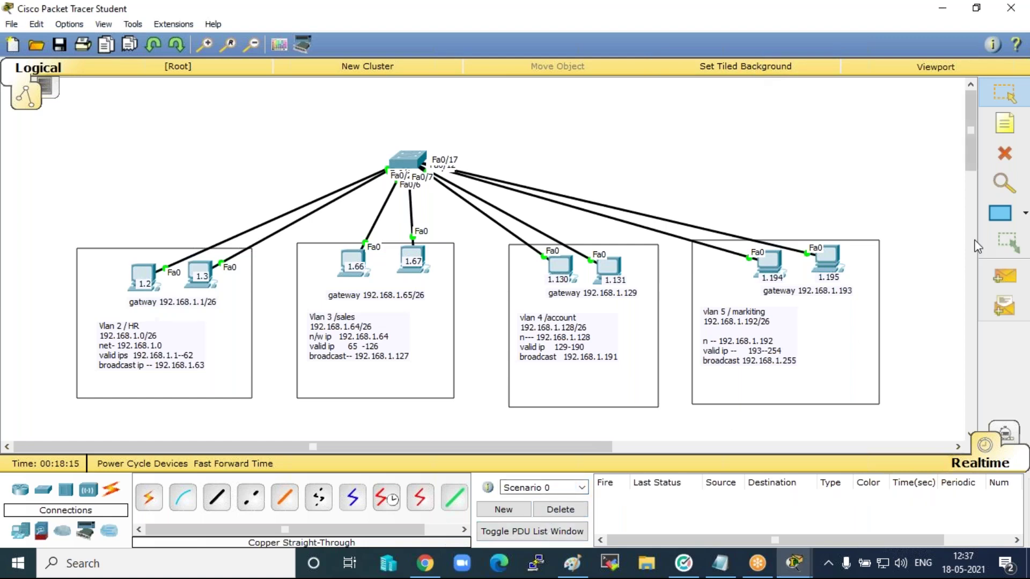
{"action": "left_click", "coordinate": [1005, 276]}
{"action": "left_click", "coordinate": [559, 263]}
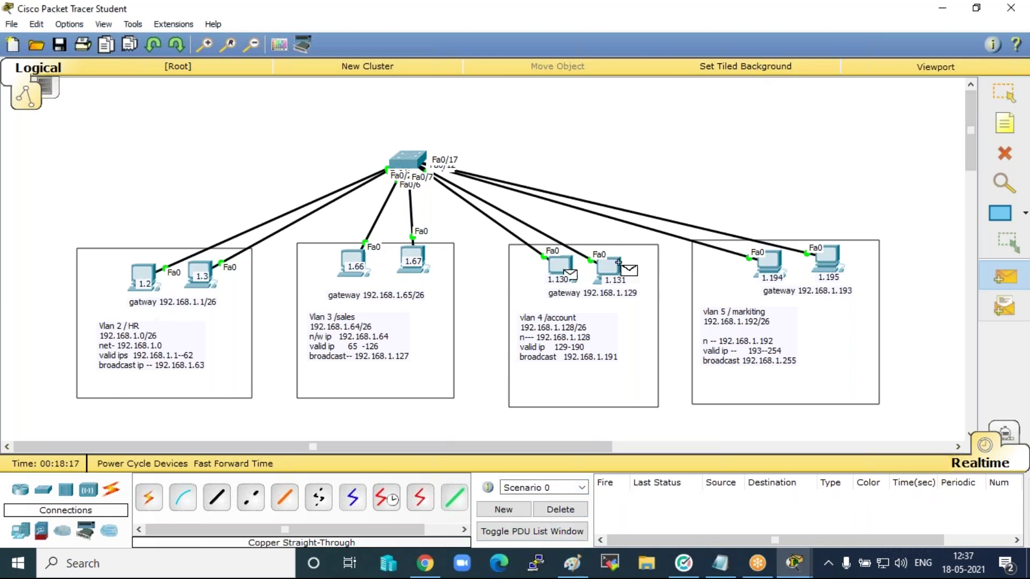
{"action": "left_click", "coordinate": [609, 265]}
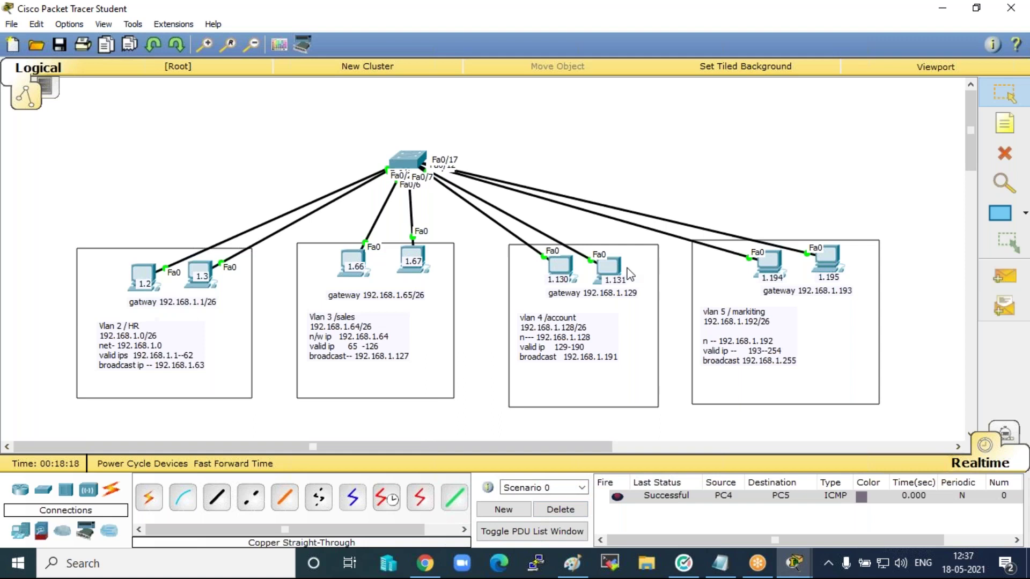
{"action": "left_click", "coordinate": [1002, 275]}
{"action": "left_click", "coordinate": [771, 262]}
{"action": "left_click", "coordinate": [835, 262]}
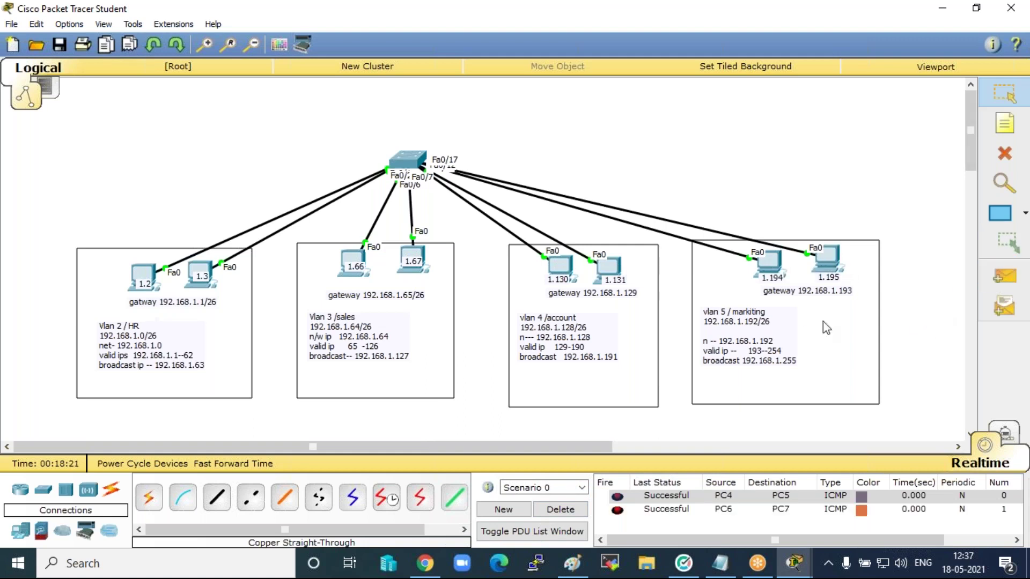
Clear the PDU list and start a simple PDU with PC0 (1.2) in the HR VLAN as its source.
{"action": "left_click", "coordinate": [561, 510]}
{"action": "left_click", "coordinate": [1002, 275]}
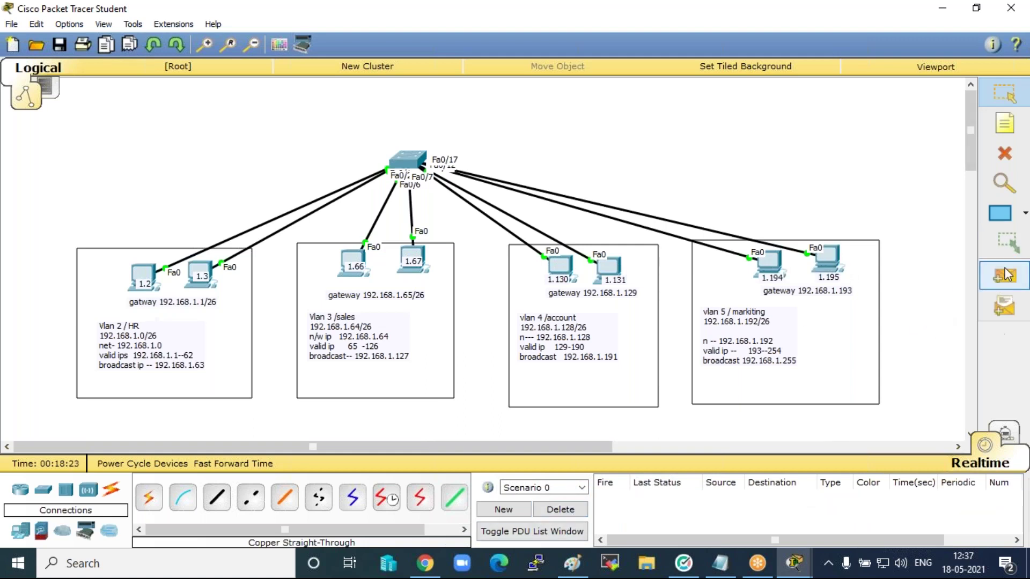
{"action": "left_click", "coordinate": [149, 267]}
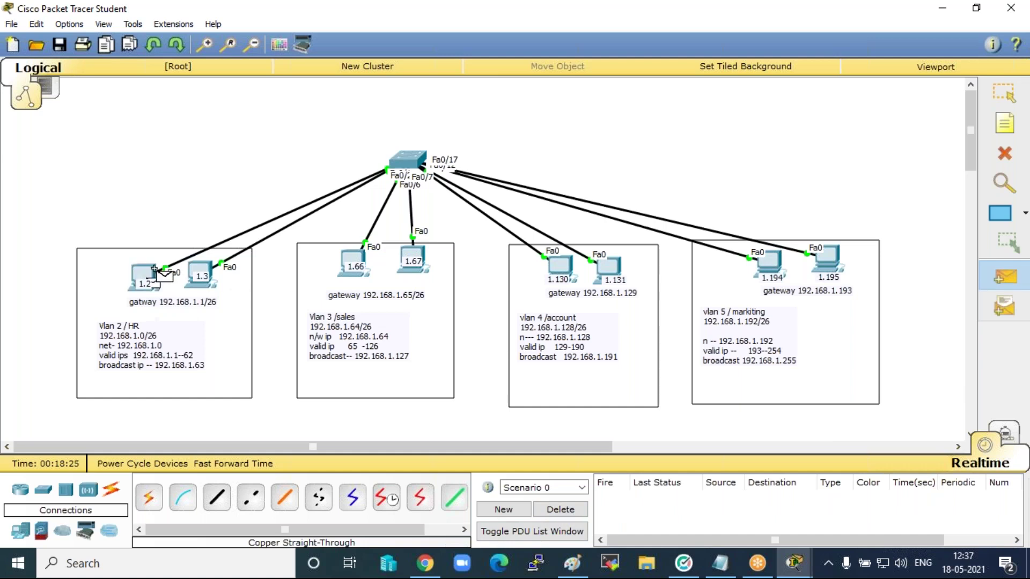
Test connectivity with simple PDUs from PC 1.2 to 1.66 and from 1.66 to 1.130, and delete the scenario's results.
{"action": "left_click", "coordinate": [357, 262]}
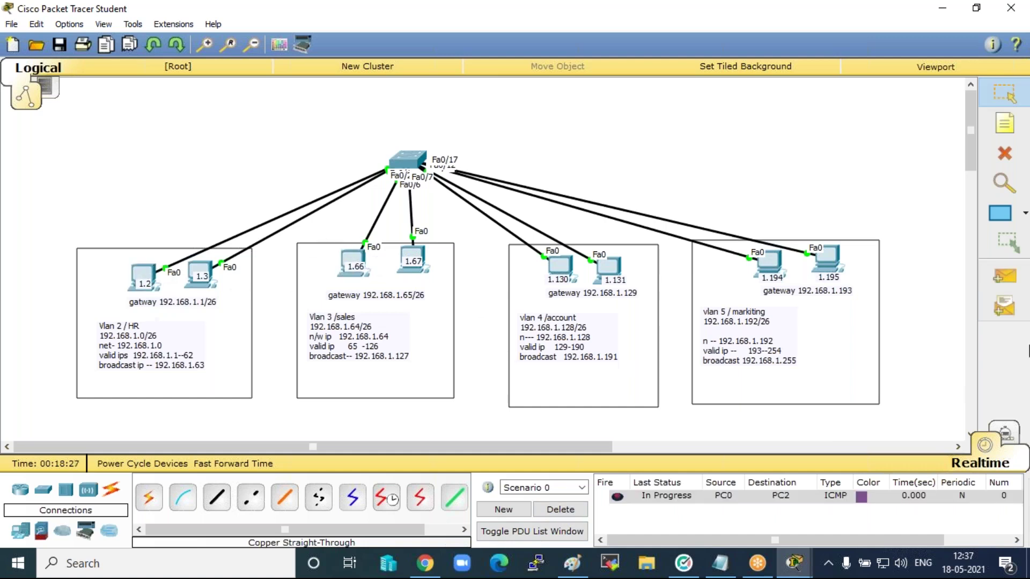
{"action": "left_click", "coordinate": [1002, 276]}
{"action": "left_click", "coordinate": [357, 263]}
{"action": "left_click", "coordinate": [561, 265]}
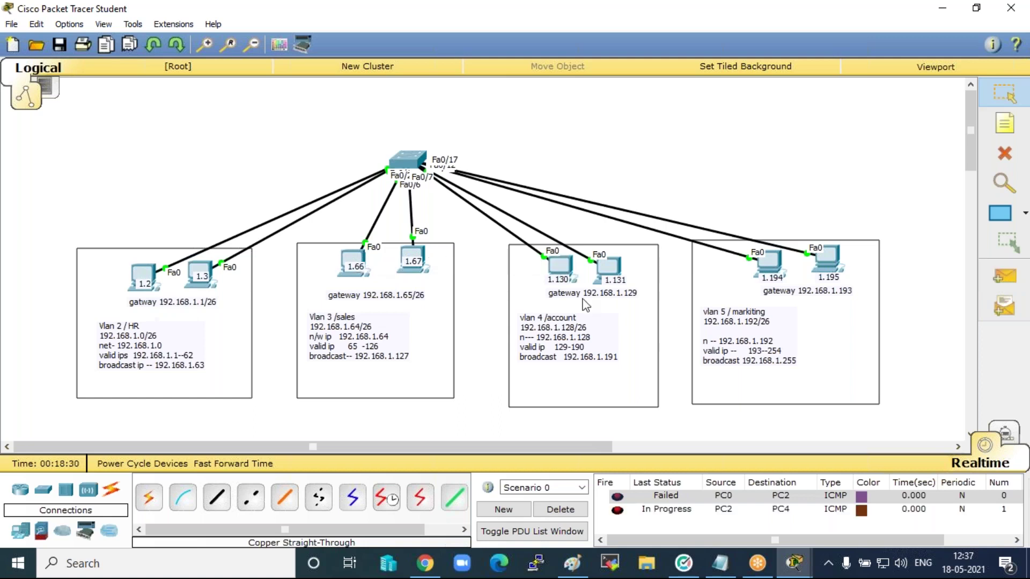
{"action": "left_click", "coordinate": [560, 509]}
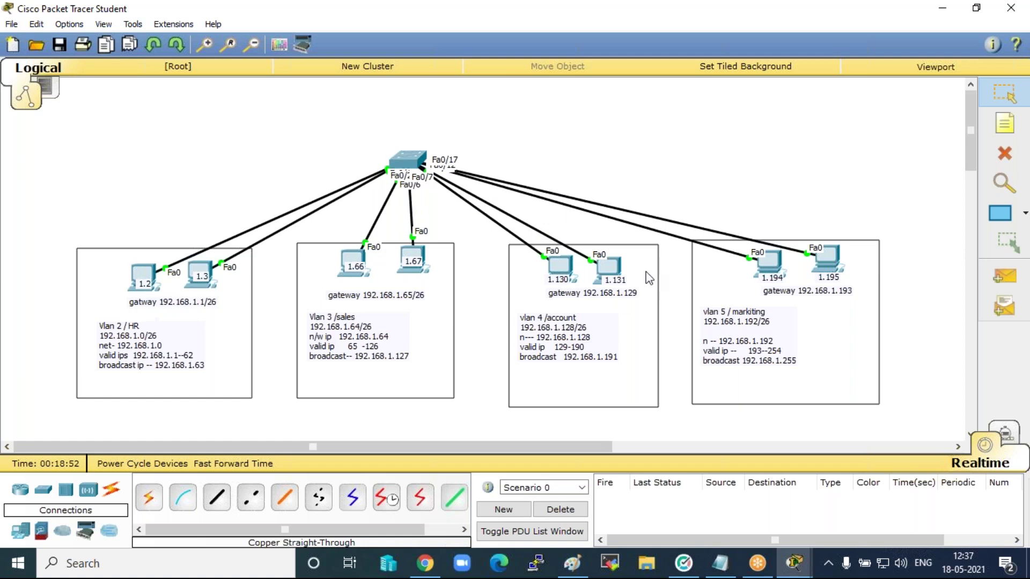
Switch to the Jenkins setup wizard in Chrome and retry installing the failed plugins.
{"action": "left_click", "coordinate": [411, 572]}
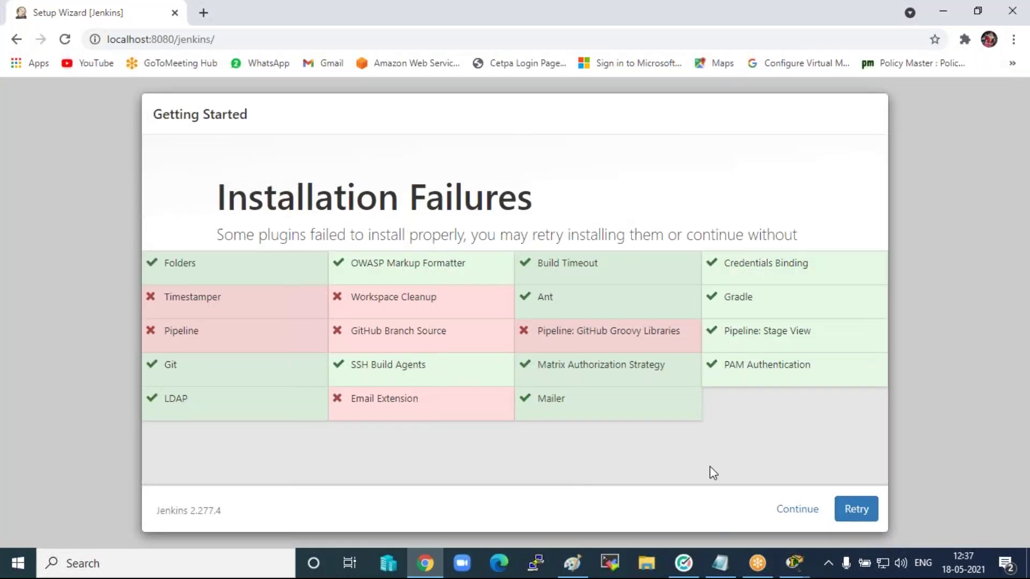
{"action": "left_click", "coordinate": [852, 515]}
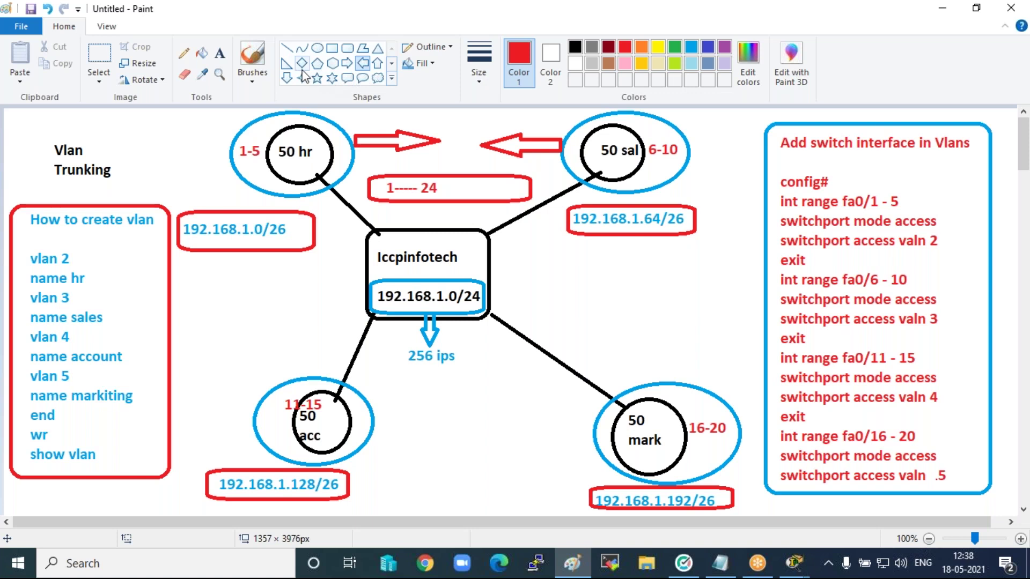
Draw a red ellipse to the right of the Iccpinfotech box in the network diagram.
{"action": "left_click", "coordinate": [320, 48]}
{"action": "left_click_drag", "start_coordinate": [707, 318], "coordinate": [699, 313]}
{"action": "left_click", "coordinate": [524, 276]}
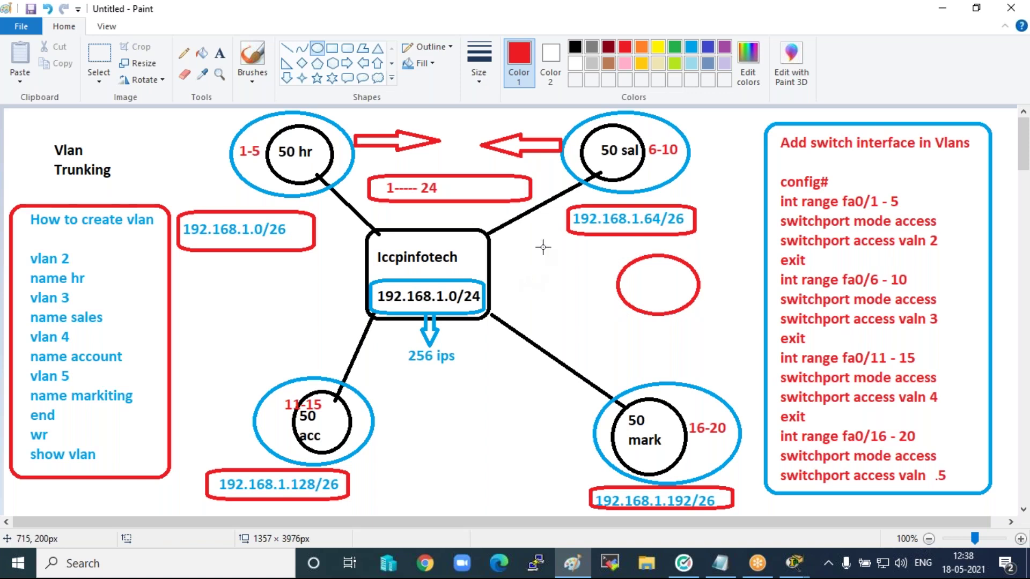
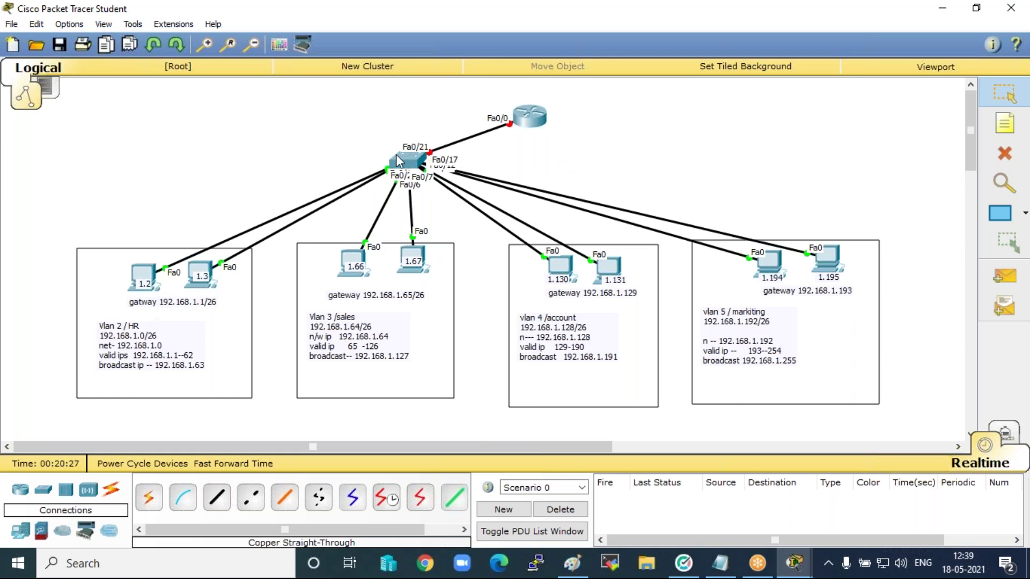
Open the switch's command line interface and bring up a fresh prompt.
{"action": "left_click", "coordinate": [396, 155]}
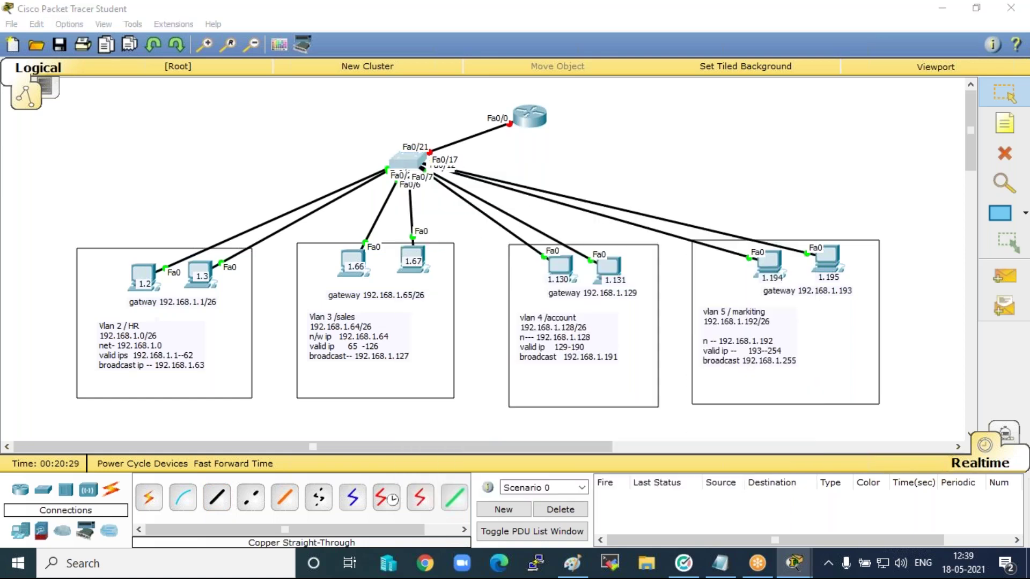
{"action": "key", "text": "Return"}
{"action": "key", "text": "Return"}
{"action": "key", "text": "Return"}
{"action": "key", "text": "Return"}
{"action": "key", "text": "Return"}
{"action": "key", "text": "Return"}
{"action": "key", "text": "Return"}
{"action": "key", "text": "Return"}
{"action": "key", "text": "Return"}
{"action": "key", "text": "Return"}
{"action": "key", "text": "Return"}
{"action": "key", "text": "Return"}
{"action": "key", "text": "Return"}
{"action": "key", "text": "Return"}
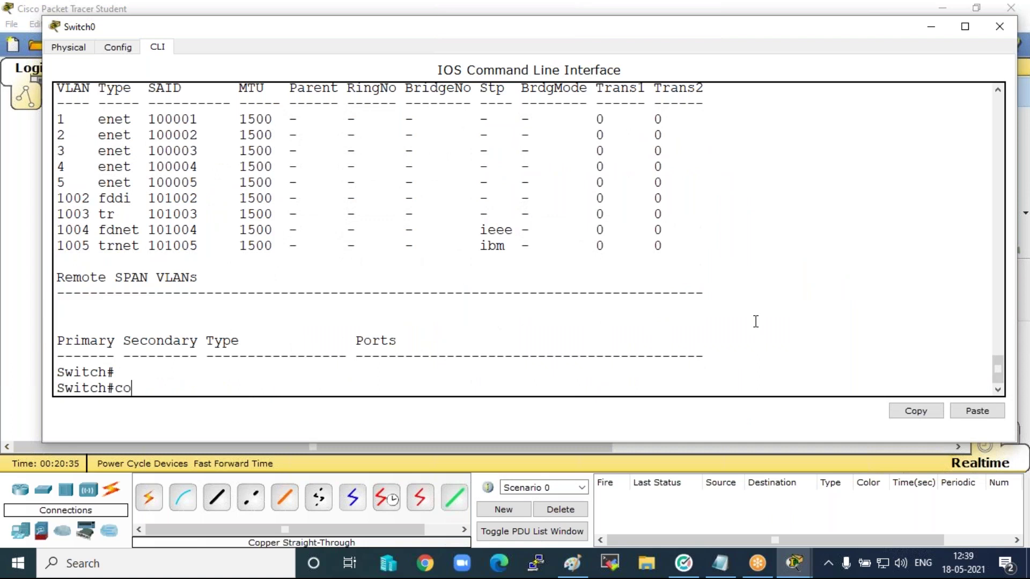
Enter global configuration mode with conf t and select interface fa0/21 for configuration.
{"action": "type", "text": "conf t"}
{"action": "key", "text": "Return"}
{"action": "key", "text": "Return"}
{"action": "key", "text": "Return"}
{"action": "key", "text": "Return"}
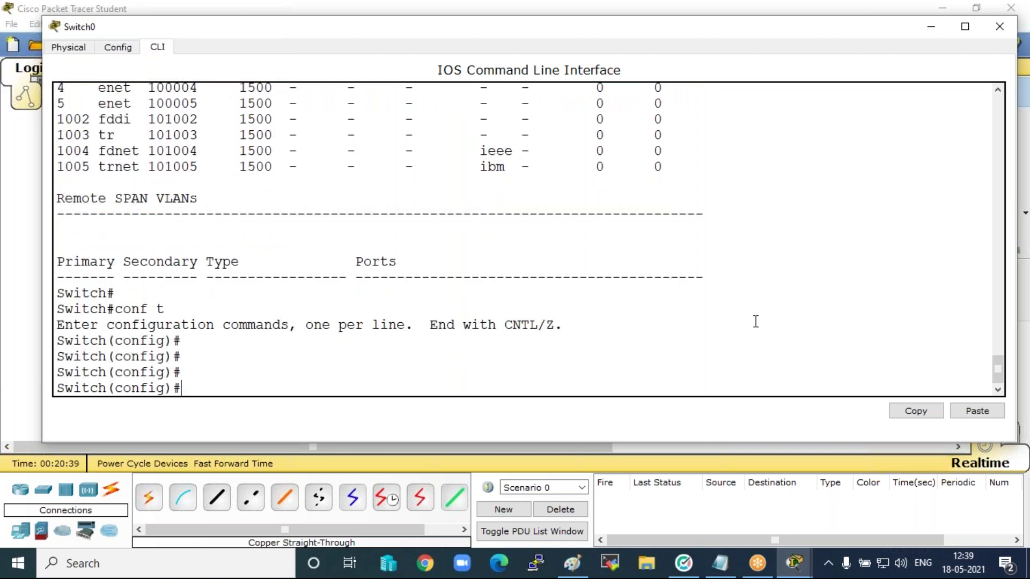
{"action": "type", "text": "int fa0?"}
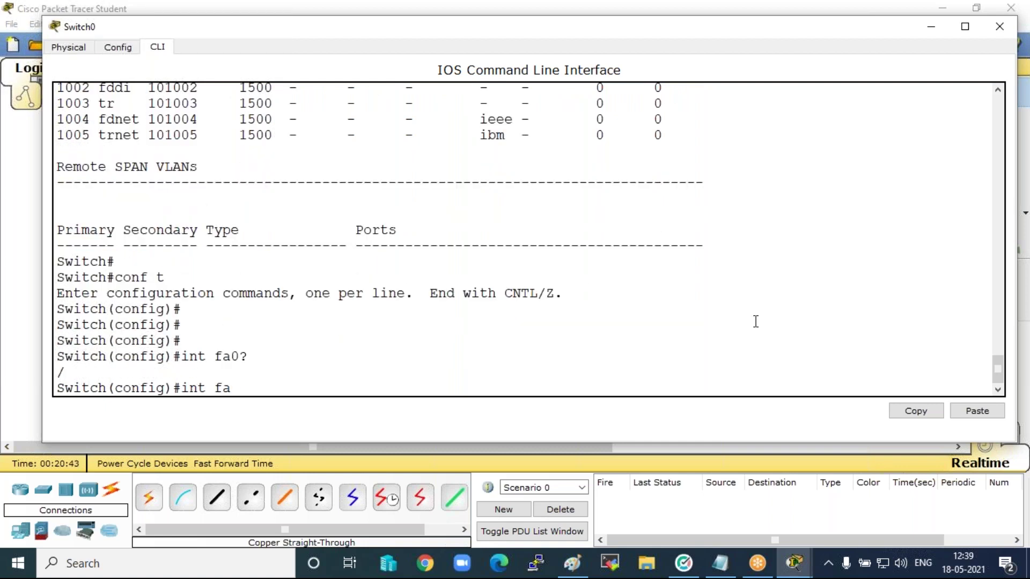
{"action": "type", "text": "/21"}
{"action": "key", "text": "Return"}
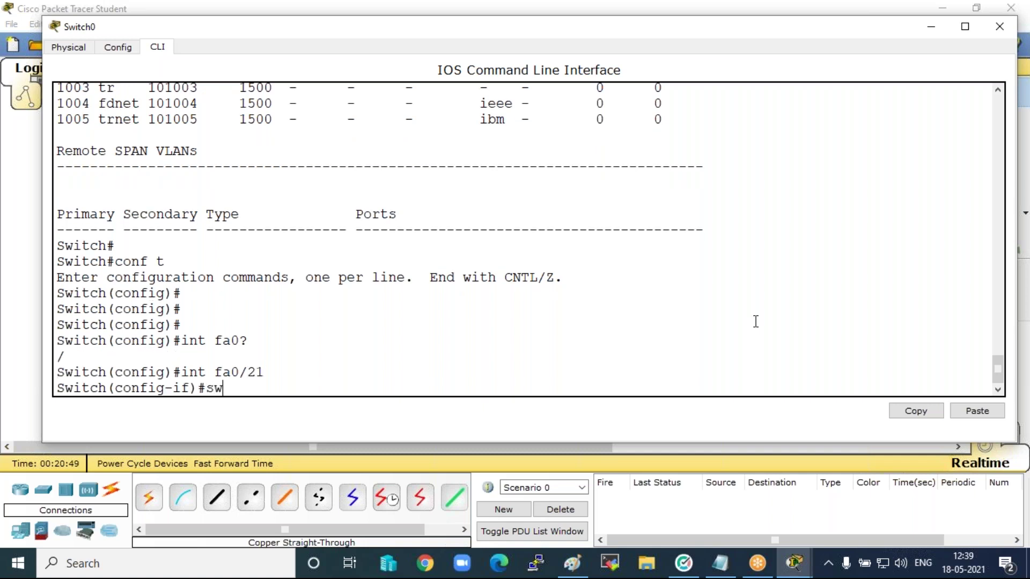
Set interface fa0/21 to access mode with switchport mode access.
{"action": "type", "text": "sw"}
{"action": "key", "text": "Tab"}
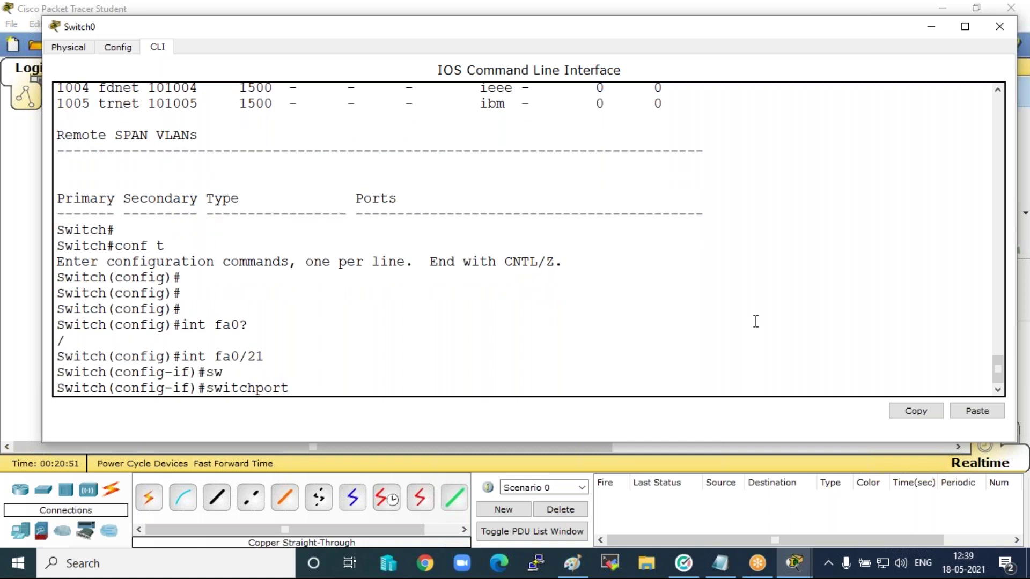
{"action": "type", "text": "M"}
{"action": "key", "text": "Tab"}
{"action": "type", "text": "A"}
{"action": "key", "text": "Tab"}
{"action": "key", "text": "Return"}
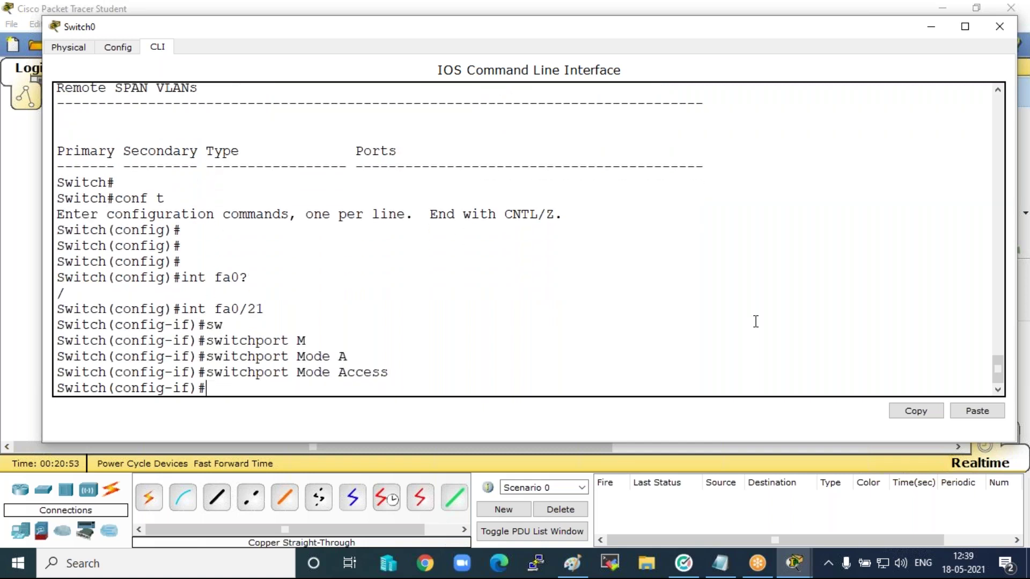
Set interface fa0/21 to trunk mode with switchport mode trunk.
{"action": "type", "text": "sw"}
{"action": "key", "text": "Tab"}
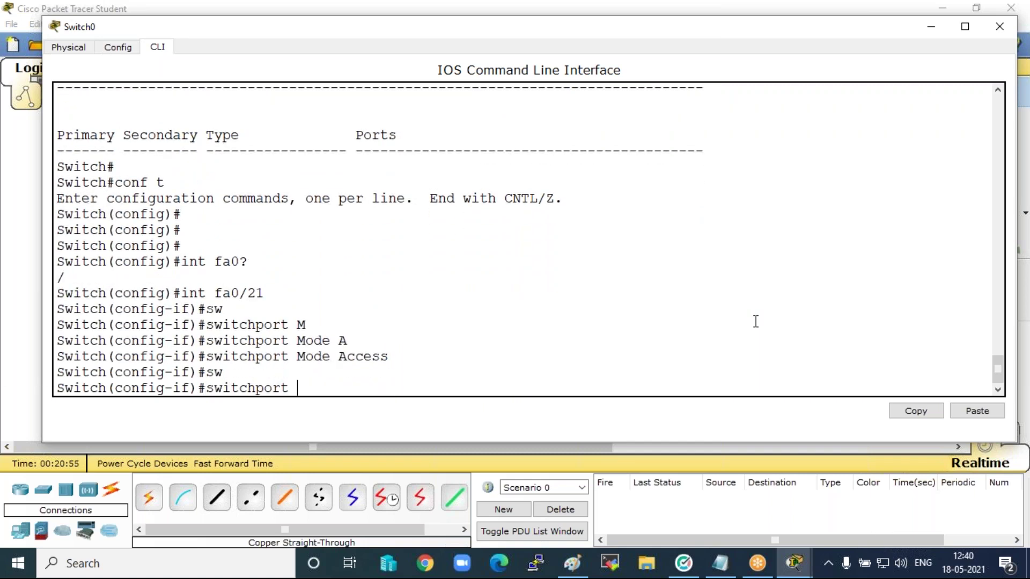
{"action": "type", "text": "m"}
{"action": "key", "text": "Tab"}
{"action": "type", "text": "t"}
{"action": "key", "text": "Tab"}
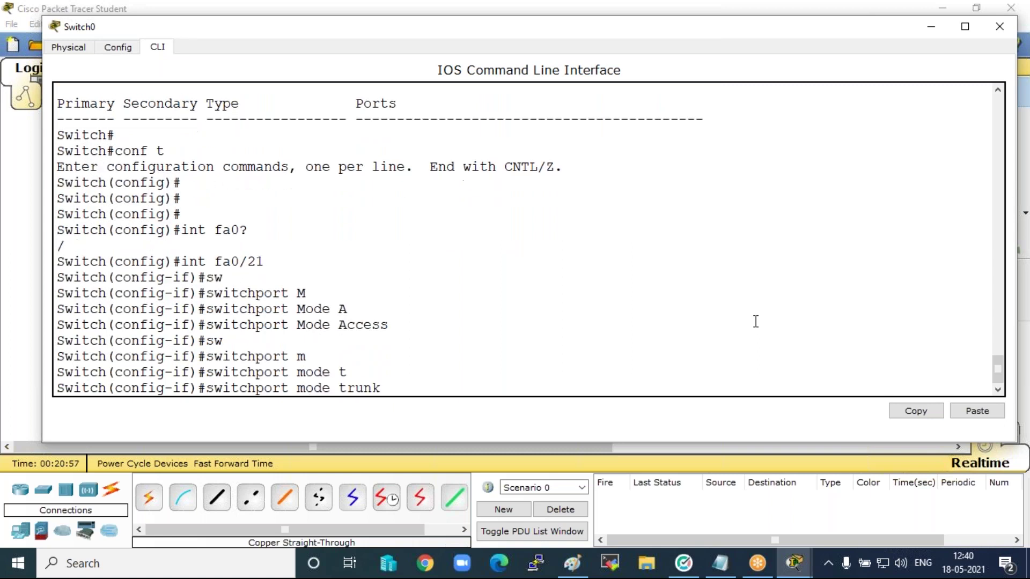
{"action": "key", "text": "Return"}
{"action": "key", "text": "Return"}
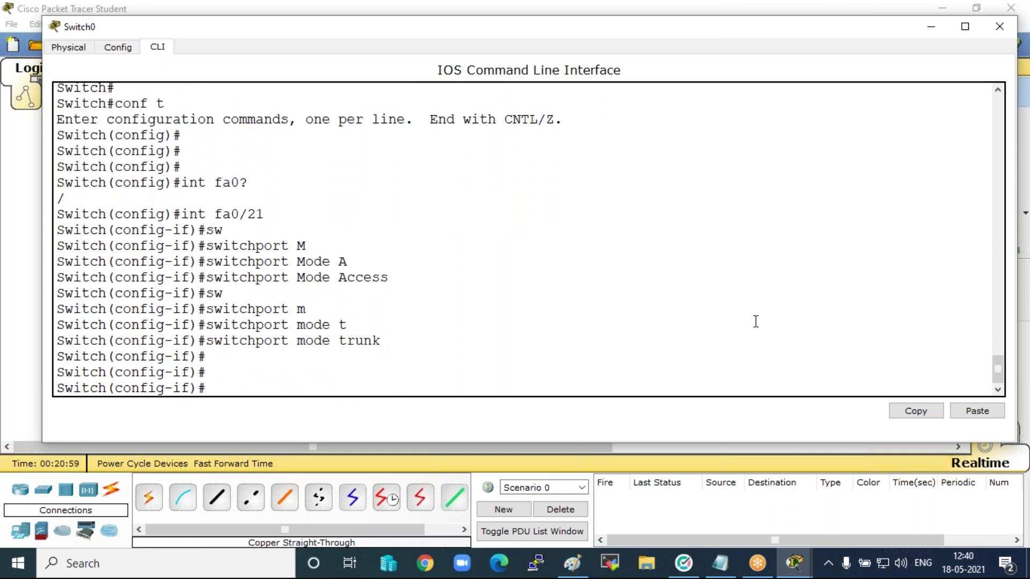
Return to privileged EXEC mode, display the trunk interfaces with sh int trunk, and dismiss the switch window.
{"action": "key", "text": "ctrl+z"}
{"action": "key", "text": "Return"}
{"action": "type", "text": "sh int tr"}
{"action": "key", "text": "Tab"}
{"action": "key", "text": "Return"}
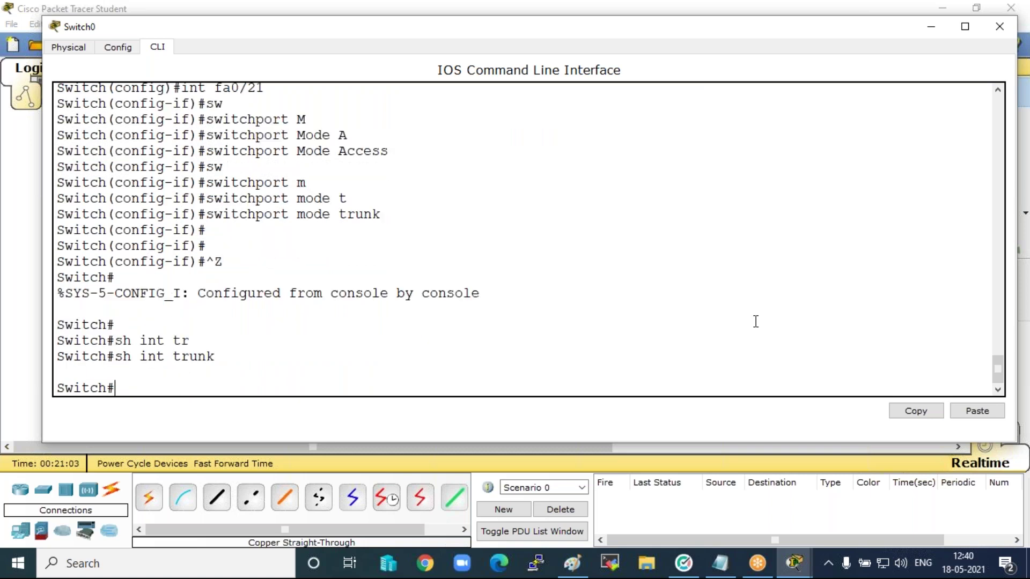
{"action": "left_click", "coordinate": [927, 27]}
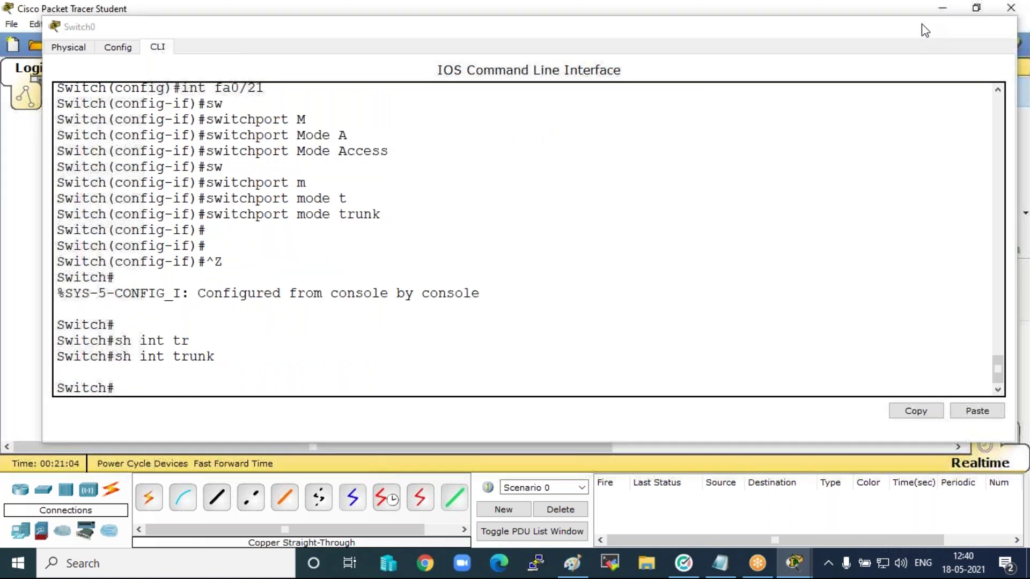
Place a note reading "TP" beside the switch's Fa0/21 link to the router.
{"action": "left_click", "coordinate": [1007, 129]}
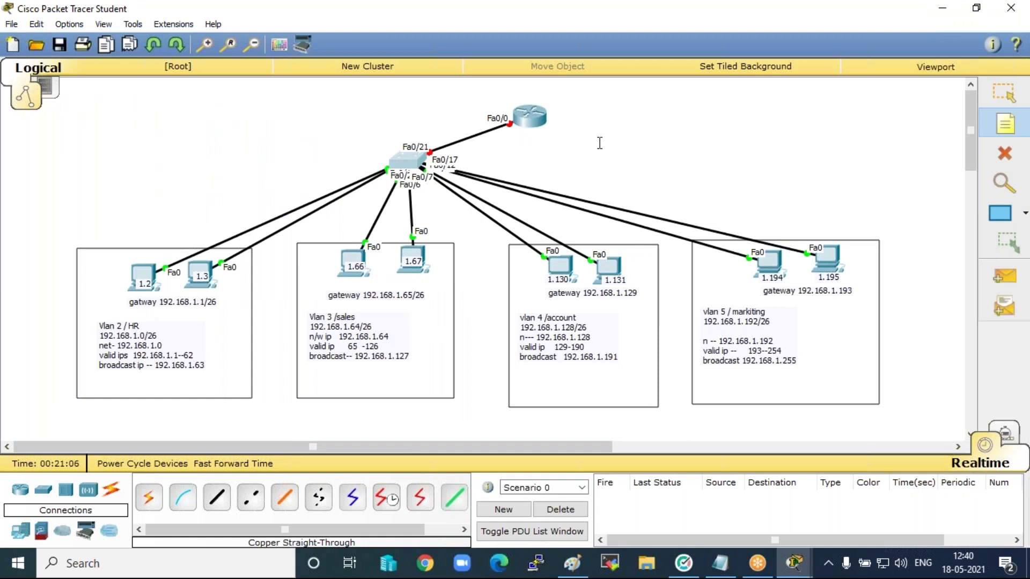
{"action": "left_click", "coordinate": [432, 137]}
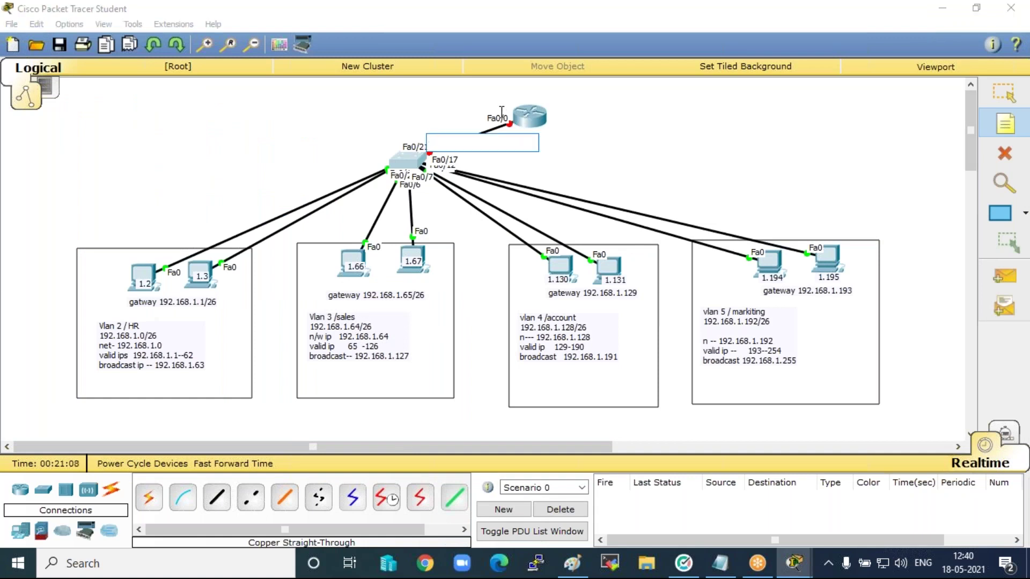
{"action": "type", "text": "TP"}
{"action": "left_click", "coordinate": [653, 132]}
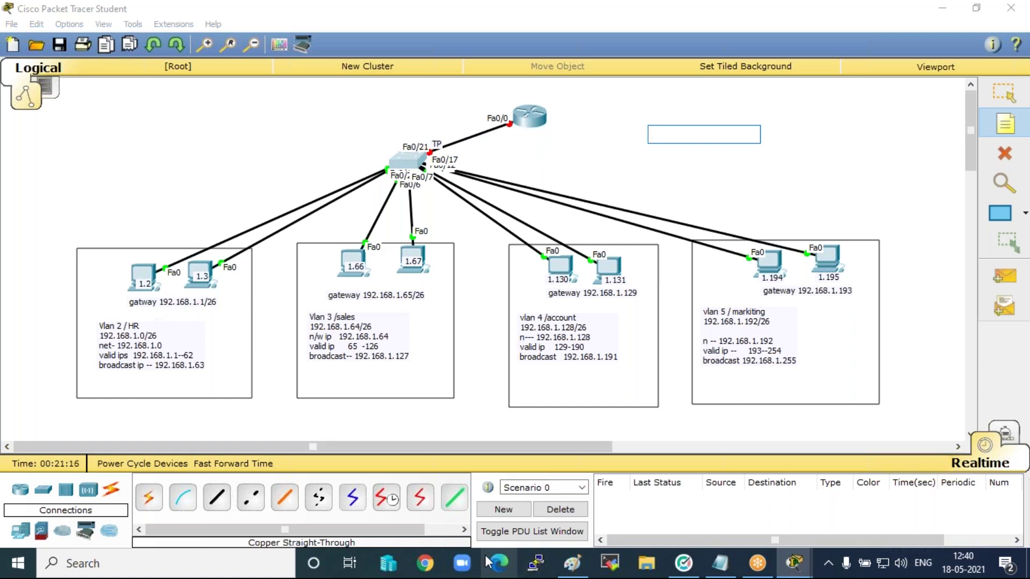
Switch to Paint and draw a wide red rounded rectangle on an empty part of the canvas below the diagram.
{"action": "left_click", "coordinate": [568, 566]}
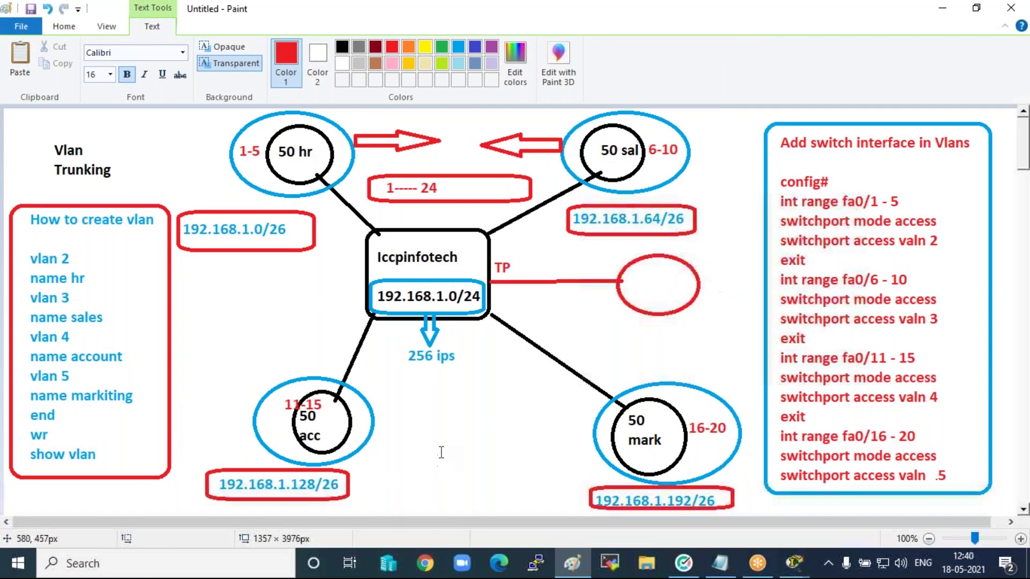
{"action": "left_click", "coordinate": [461, 327]}
{"action": "scroll", "coordinate": [457, 327], "scroll_direction": "down", "scroll_amount": 10}
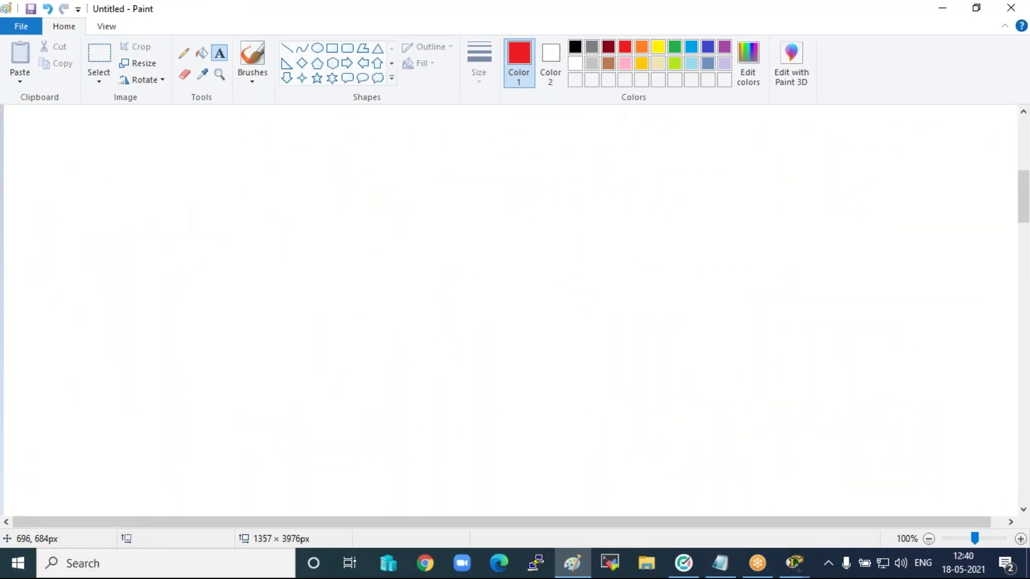
{"action": "left_click", "coordinate": [348, 48]}
{"action": "mouse_move", "coordinate": [314, 145]}
{"action": "left_mouse_down"}
{"action": "mouse_move", "coordinate": [607, 198]}
{"action": "mouse_move", "coordinate": [606, 214]}
{"action": "left_mouse_up"}
{"action": "left_click_drag", "start_coordinate": [550, 313], "coordinate": [551, 321]}
Draw four red rounded-rectangle callouts in a row below the wide rectangle, the last one about 89 × 115 px.
{"action": "left_click", "coordinate": [348, 78]}
{"action": "left_click_drag", "start_coordinate": [209, 301], "coordinate": [258, 379]}
{"action": "mouse_move", "coordinate": [414, 300]}
{"action": "left_mouse_down"}
{"action": "mouse_move", "coordinate": [416, 391]}
{"action": "mouse_move", "coordinate": [470, 396]}
{"action": "left_mouse_up"}
{"action": "mouse_move", "coordinate": [617, 302]}
{"action": "left_mouse_down"}
{"action": "mouse_move", "coordinate": [628, 388]}
{"action": "mouse_move", "coordinate": [679, 391]}
{"action": "left_mouse_up"}
{"action": "mouse_move", "coordinate": [772, 289]}
{"action": "left_mouse_down"}
{"action": "mouse_move", "coordinate": [772, 376]}
{"action": "mouse_move", "coordinate": [838, 377]}
{"action": "left_mouse_up"}
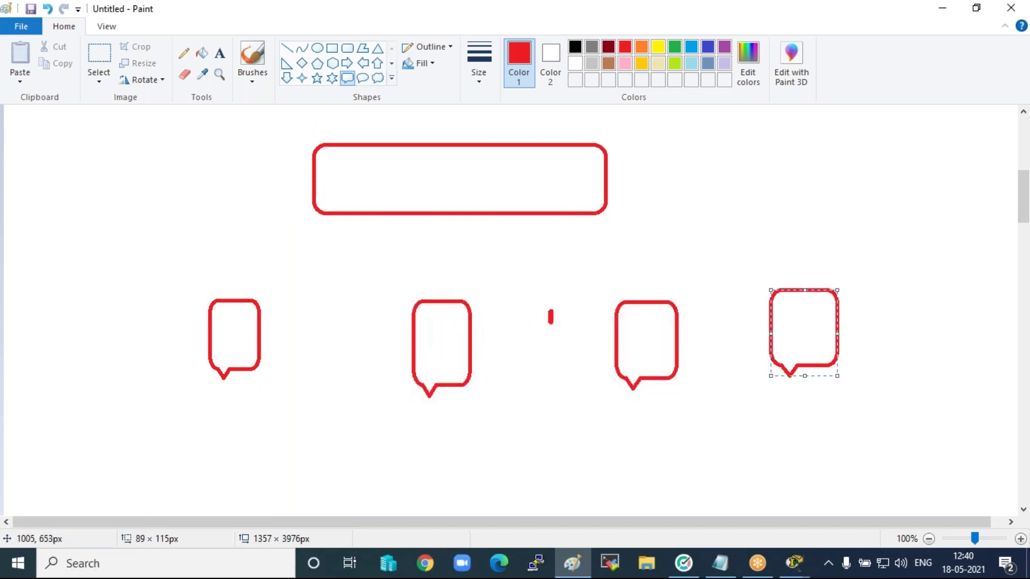
{"action": "left_click", "coordinate": [691, 48]}
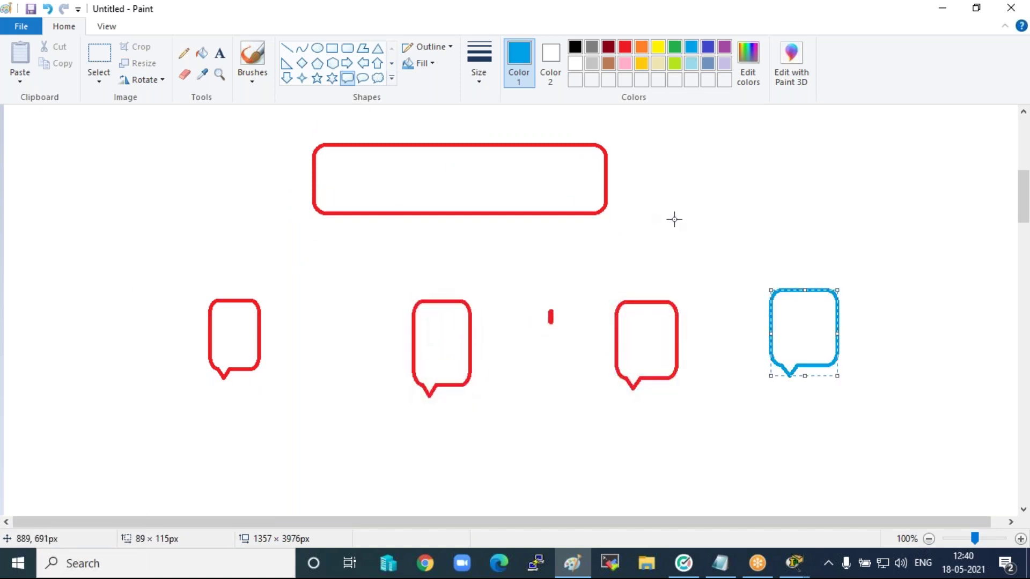
{"action": "key", "text": "ctrl+z"}
{"action": "left_click", "coordinate": [674, 168]}
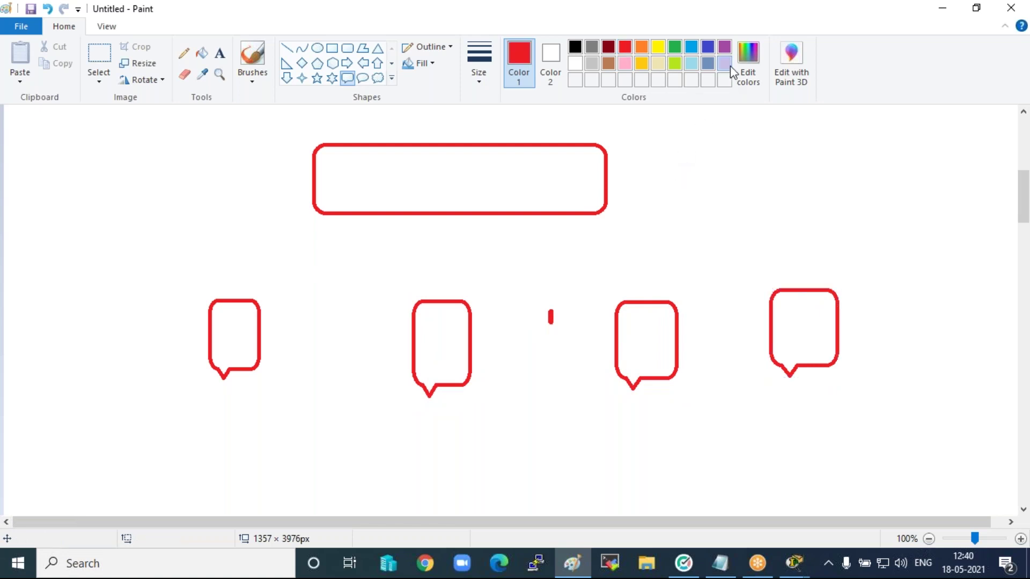
Draw a blue rounded rectangle around each of the four red callouts, the third one about 156 × 263 px.
{"action": "left_click", "coordinate": [691, 49]}
{"action": "left_click_drag", "start_coordinate": [140, 274], "coordinate": [126, 336]}
{"action": "key", "text": "ctrl+z"}
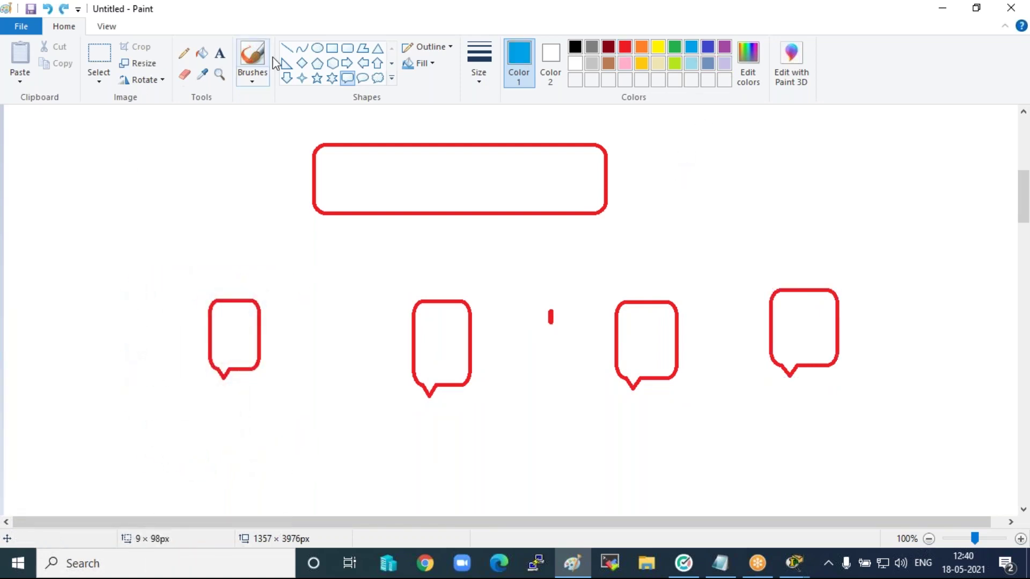
{"action": "left_click", "coordinate": [344, 49]}
{"action": "left_click_drag", "start_coordinate": [171, 289], "coordinate": [302, 464]}
{"action": "left_click_drag", "start_coordinate": [388, 279], "coordinate": [506, 463]}
{"action": "left_click_drag", "start_coordinate": [580, 282], "coordinate": [698, 479]}
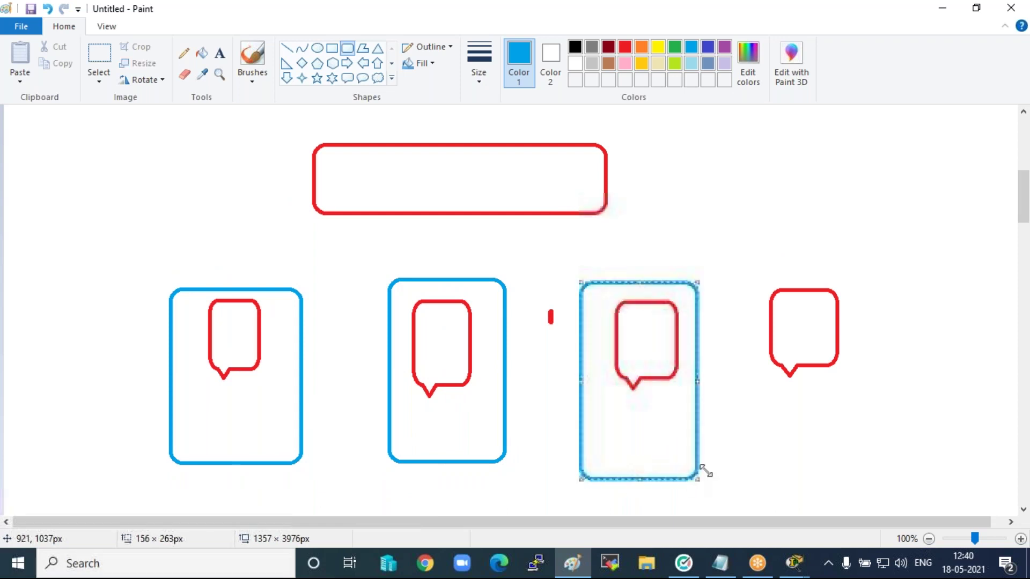
{"action": "left_click_drag", "start_coordinate": [743, 271], "coordinate": [873, 482]}
{"action": "left_click", "coordinate": [903, 170]}
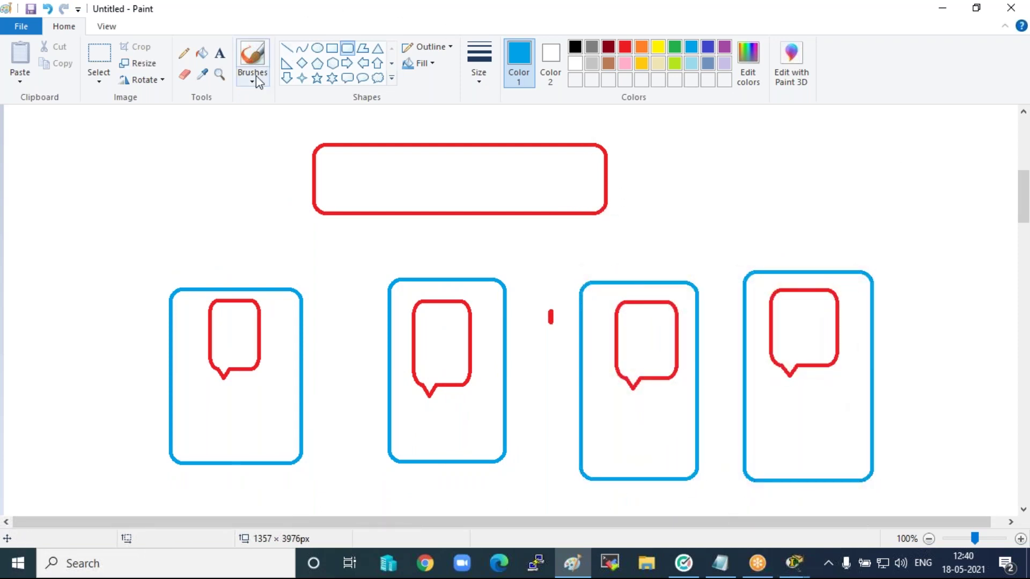
Draw four blue lines connecting the callouts to the wide red rectangle, the first spanning about 144 × 130 px.
{"action": "left_click", "coordinate": [289, 47]}
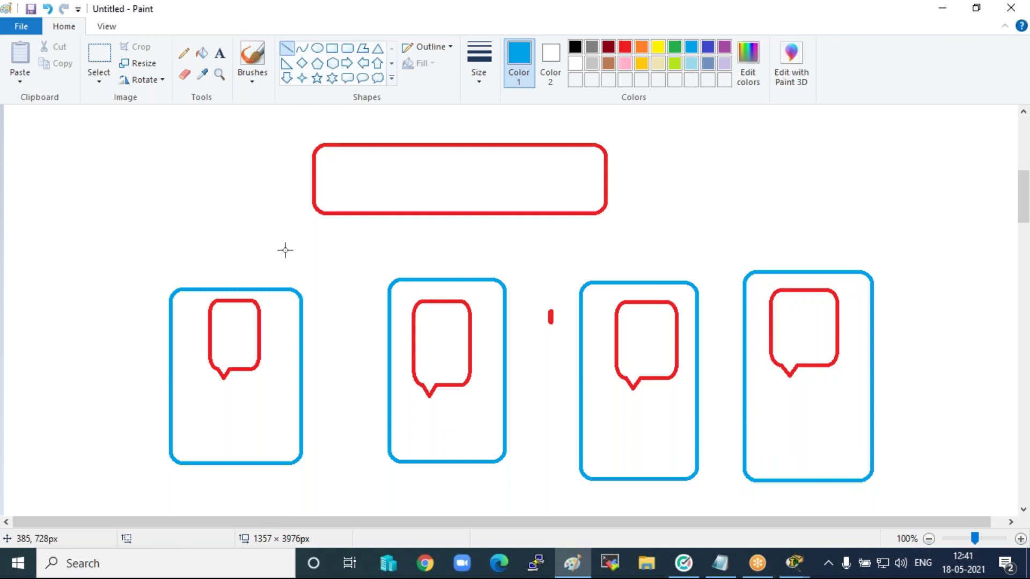
{"action": "left_click_drag", "start_coordinate": [256, 302], "coordinate": [364, 206]}
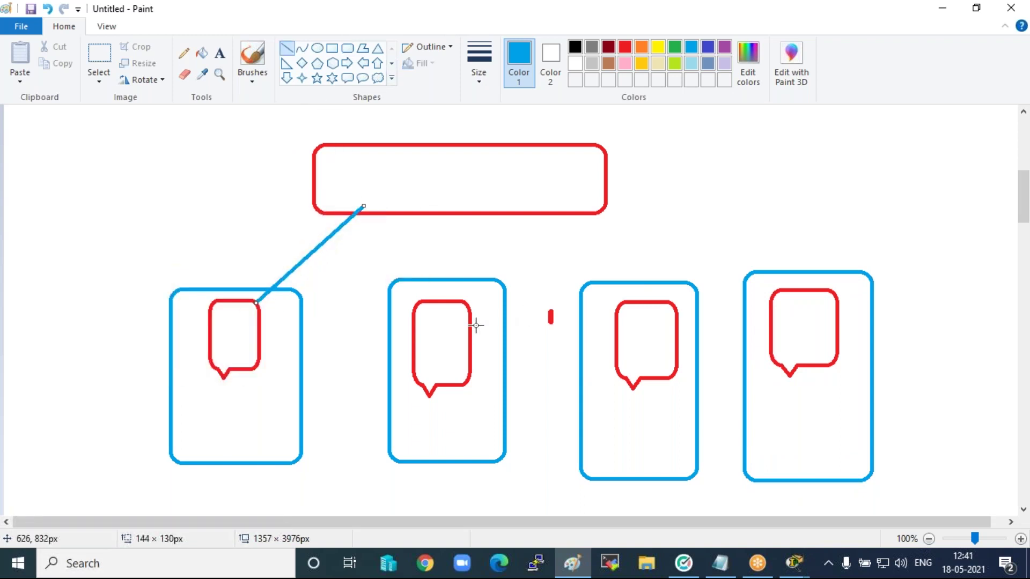
{"action": "left_click_drag", "start_coordinate": [457, 302], "coordinate": [420, 211]}
{"action": "left_click_drag", "start_coordinate": [666, 303], "coordinate": [549, 217]}
{"action": "mouse_move", "coordinate": [776, 299]}
{"action": "left_mouse_down"}
{"action": "mouse_move", "coordinate": [605, 203]}
{"action": "mouse_move", "coordinate": [609, 213]}
{"action": "left_mouse_up"}
Draw a small blue ellipse right of the wide red rectangle and connect them with a line about 165 px long.
{"action": "left_click", "coordinate": [317, 48]}
{"action": "left_click_drag", "start_coordinate": [727, 134], "coordinate": [796, 171]}
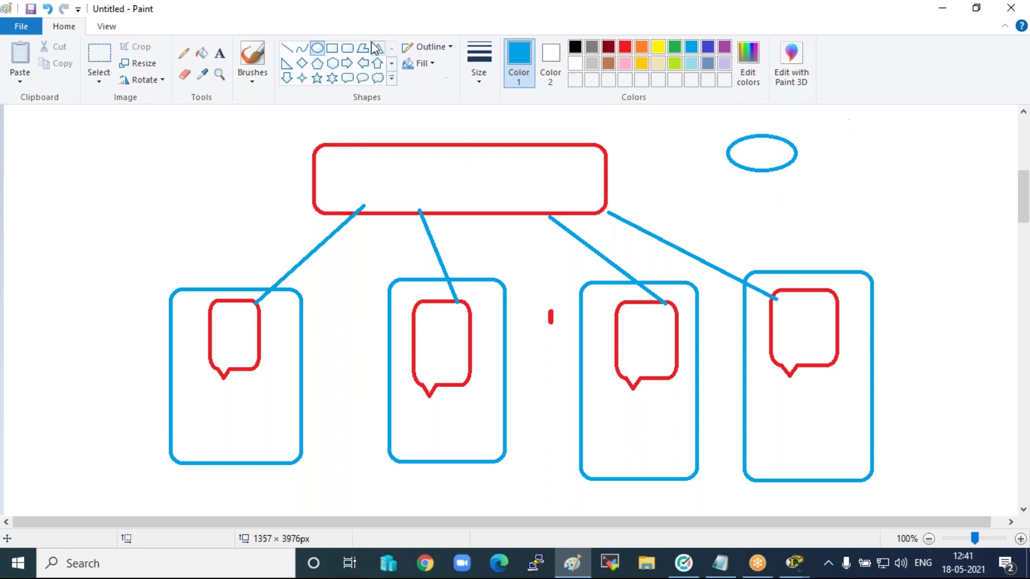
{"action": "left_click", "coordinate": [287, 47]}
{"action": "left_click_drag", "start_coordinate": [605, 153], "coordinate": [728, 152]}
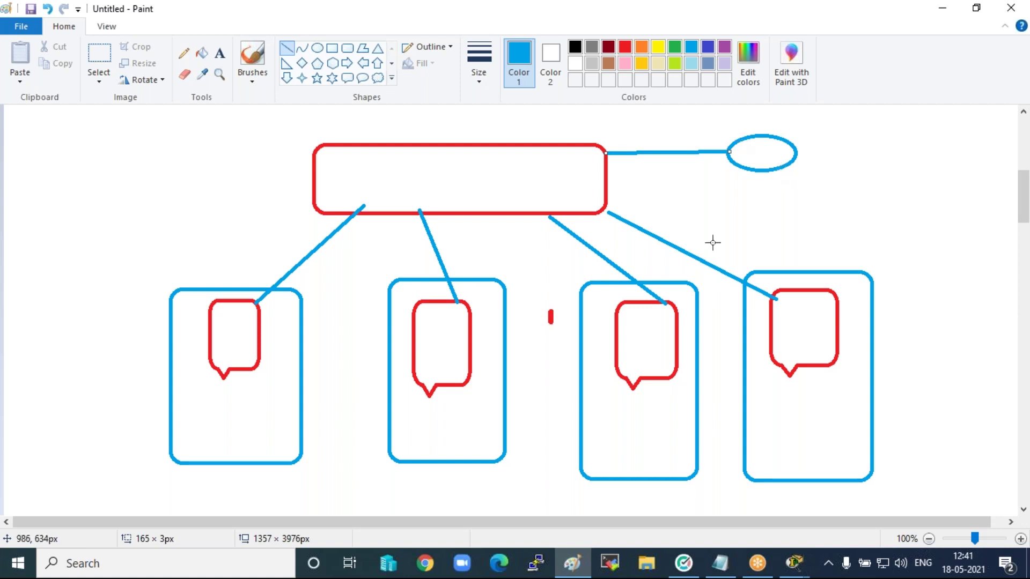
{"action": "left_click", "coordinate": [731, 165]}
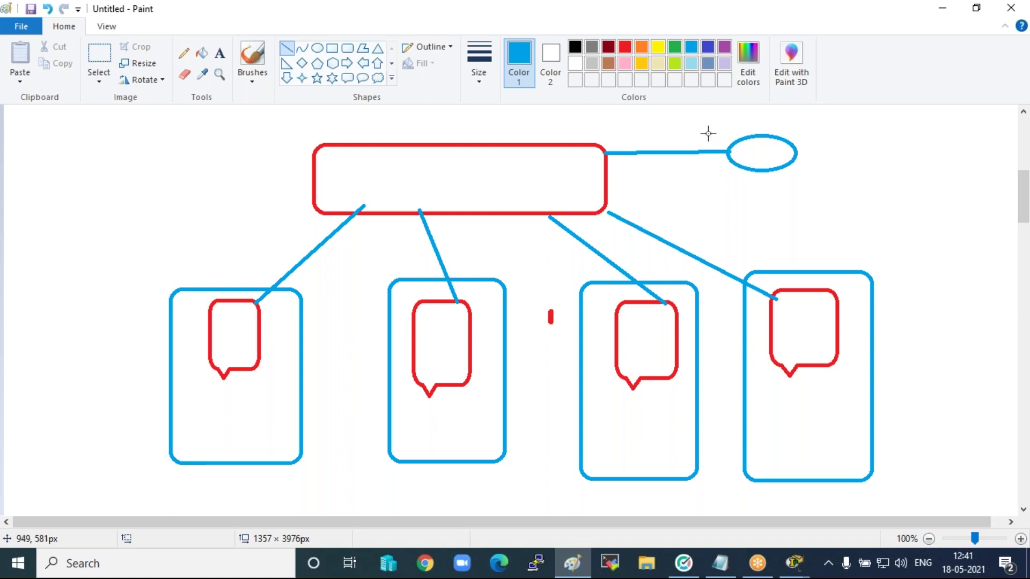
Add the text label "fa0/0" above the line where it meets the small blue ellipse.
{"action": "left_click", "coordinate": [220, 53]}
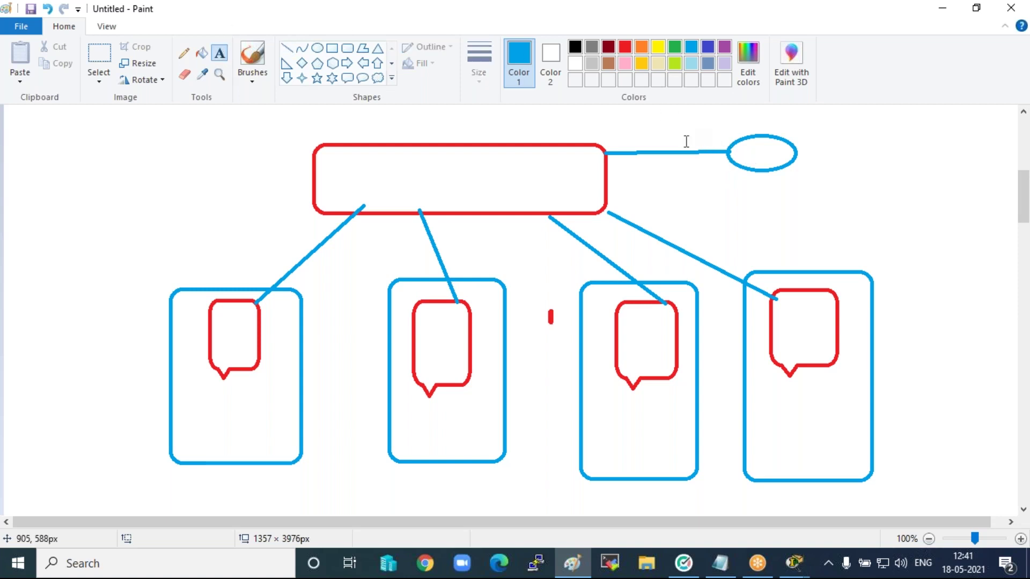
{"action": "left_click_drag", "start_coordinate": [689, 140], "coordinate": [858, 122]}
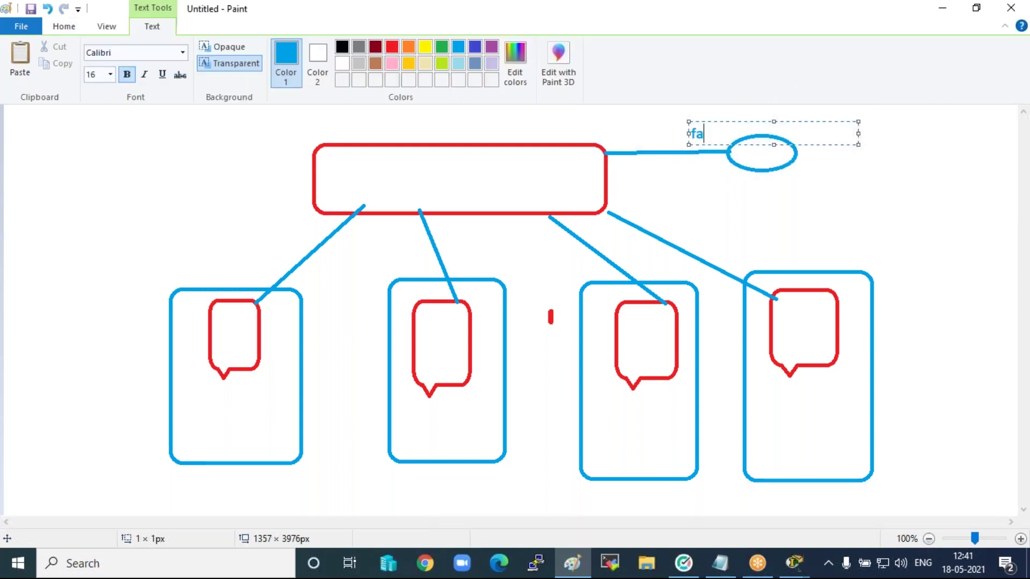
{"action": "type", "text": "fa0/0"}
Number the four blue rounded rectangles 1, 2, 3 and 4 with text placed below their red callouts.
{"action": "left_click", "coordinate": [186, 404]}
{"action": "left_click", "coordinate": [183, 403]}
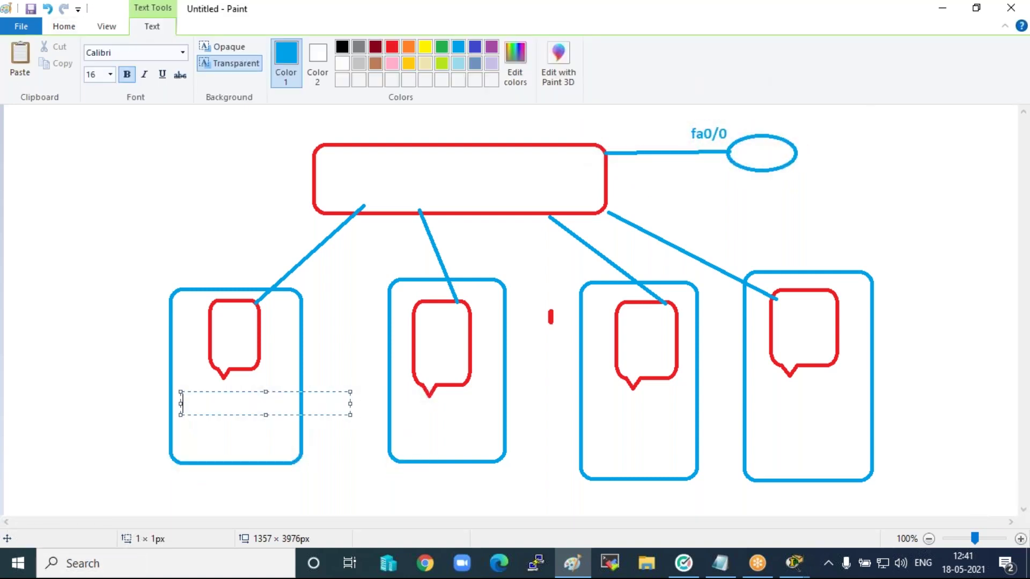
{"action": "type", "text": "1"}
{"action": "left_click", "coordinate": [216, 242]}
{"action": "left_click", "coordinate": [420, 421]}
{"action": "type", "text": "2"}
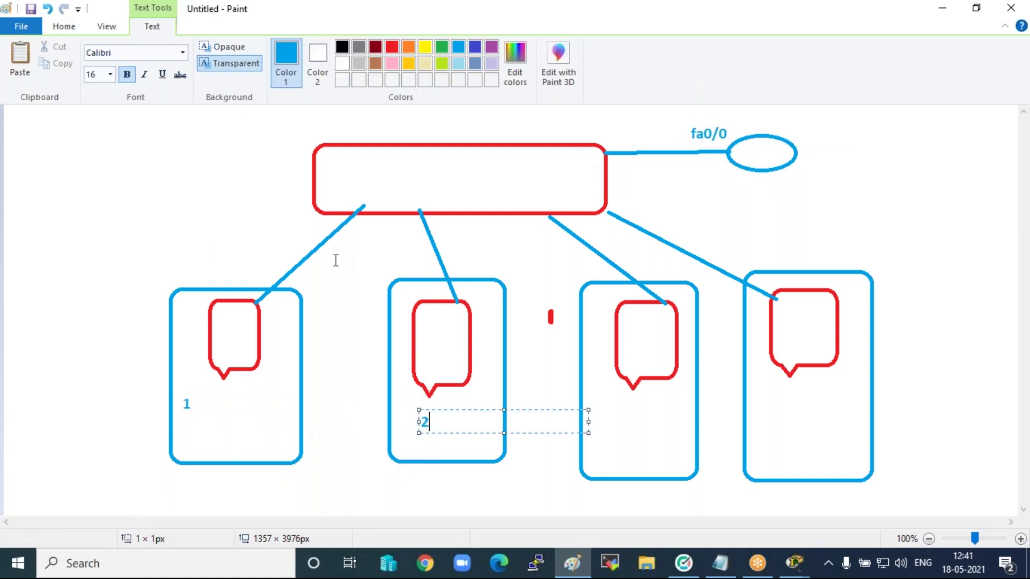
{"action": "left_click", "coordinate": [485, 374]}
{"action": "left_click", "coordinate": [616, 416]}
{"action": "type", "text": "3"}
{"action": "left_click", "coordinate": [276, 193]}
{"action": "left_click", "coordinate": [776, 427]}
{"action": "type", "text": "4"}
{"action": "left_click", "coordinate": [733, 409]}
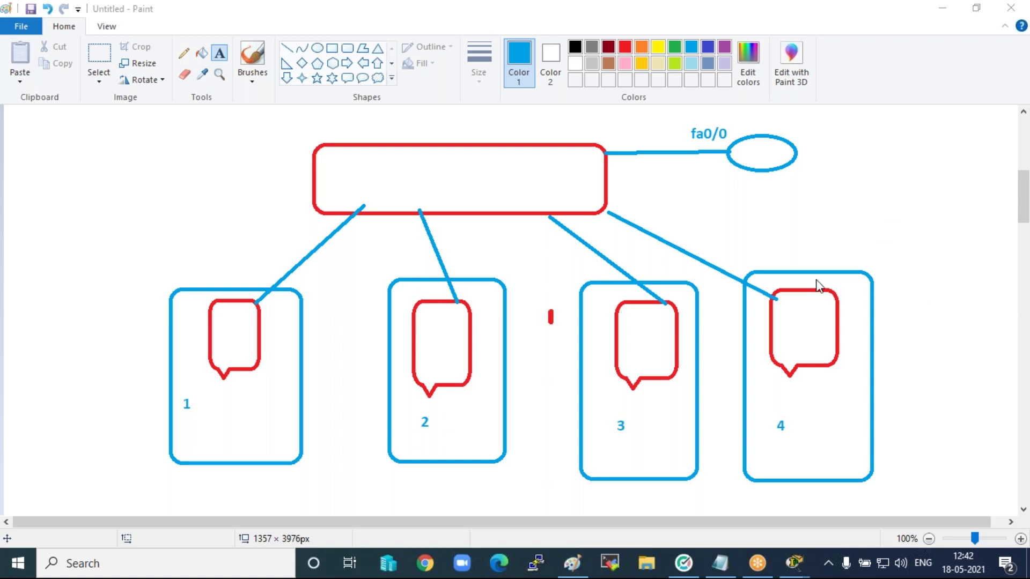
Draw a blue circle in the empty area left of the wide red rectangle and a small rounded rectangle on the circle's right edge.
{"action": "left_click", "coordinate": [72, 152]}
{"action": "left_click", "coordinate": [105, 237]}
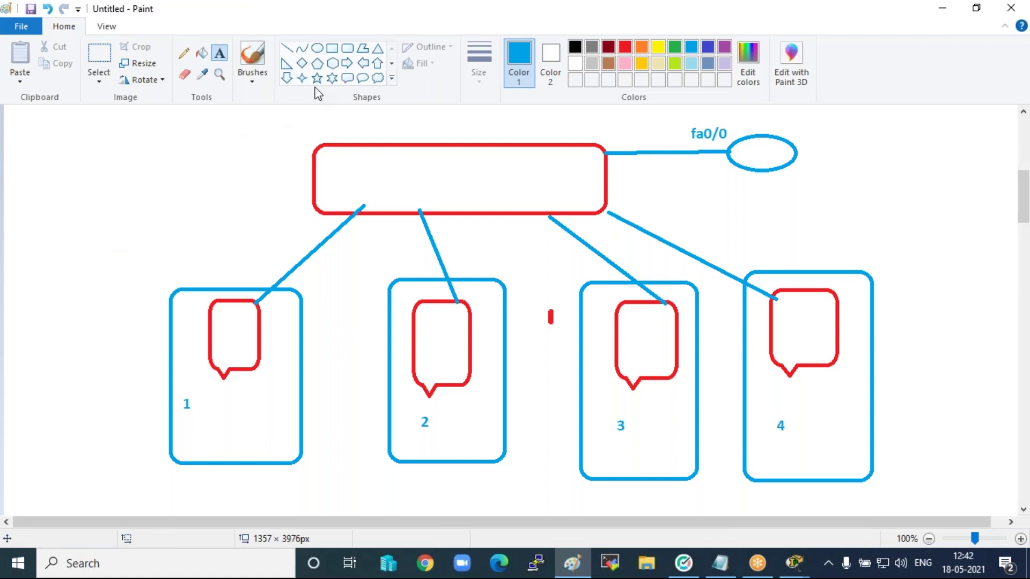
{"action": "left_click", "coordinate": [318, 50]}
{"action": "left_click_drag", "start_coordinate": [27, 145], "coordinate": [113, 222]}
{"action": "left_click", "coordinate": [60, 285]}
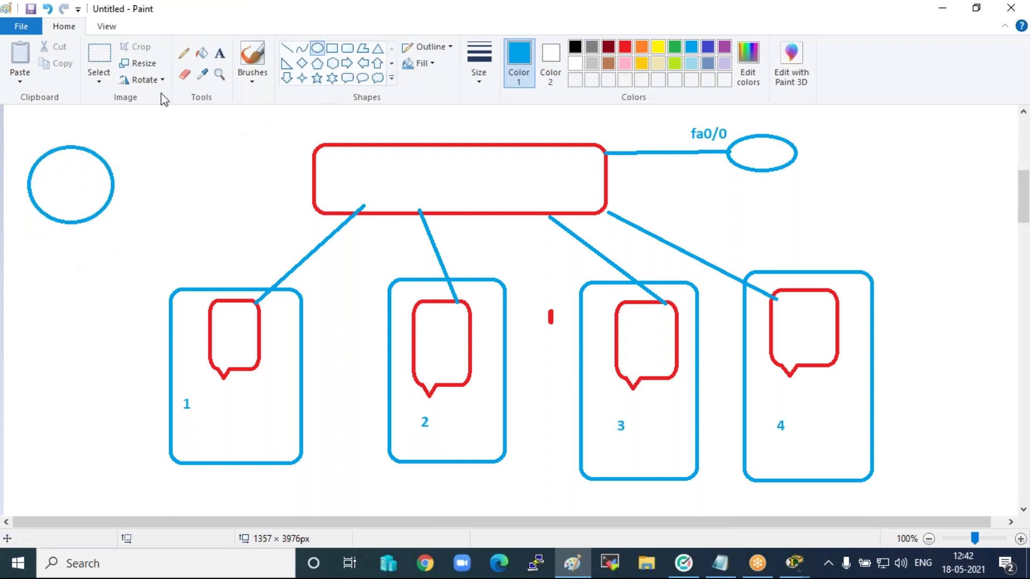
{"action": "left_click", "coordinate": [348, 49]}
{"action": "left_click_drag", "start_coordinate": [109, 162], "coordinate": [134, 196]}
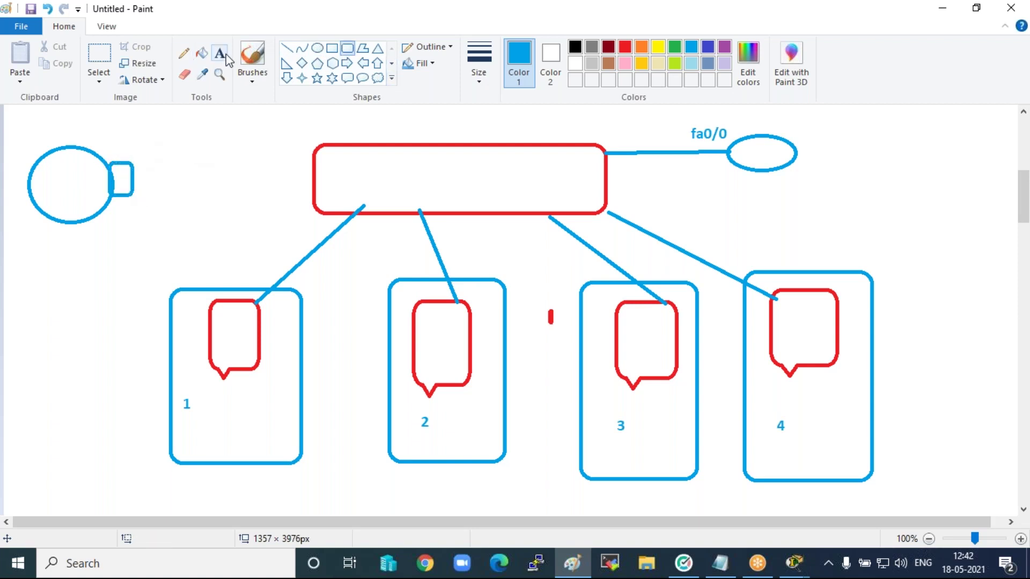
Write 192.168.1.1/26, 192.168.1.65/26, 192.168.1.129/26 and 192.168.1.193/26 on separate lines of one text block beside the small rounded rectangle.
{"action": "left_click", "coordinate": [220, 53]}
{"action": "left_click", "coordinate": [143, 139]}
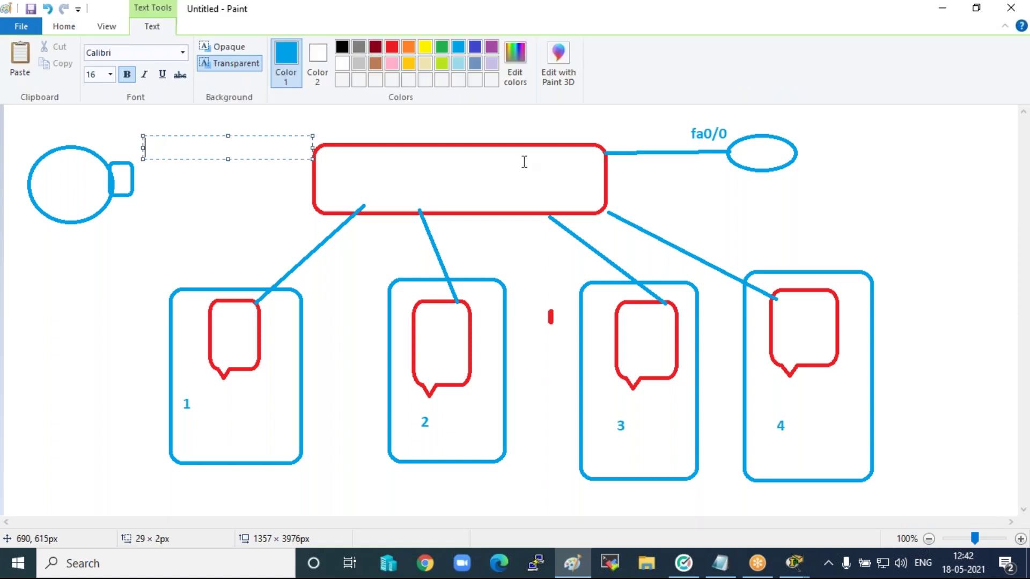
{"action": "type", "text": "192.168.1.1"}
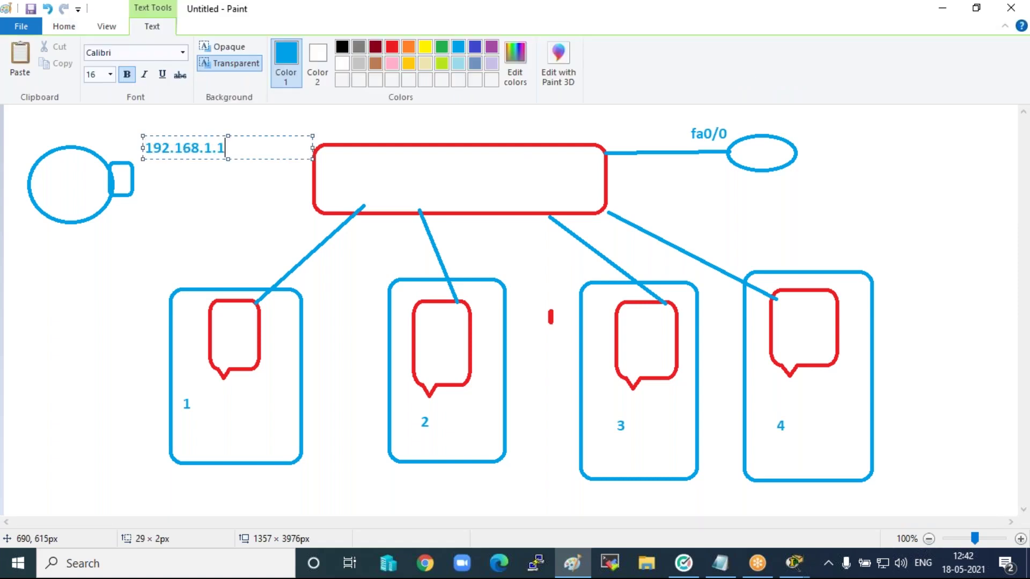
{"action": "type", "text": "/26"}
{"action": "key", "text": "Return"}
{"action": "type", "text": "192.168.1"}
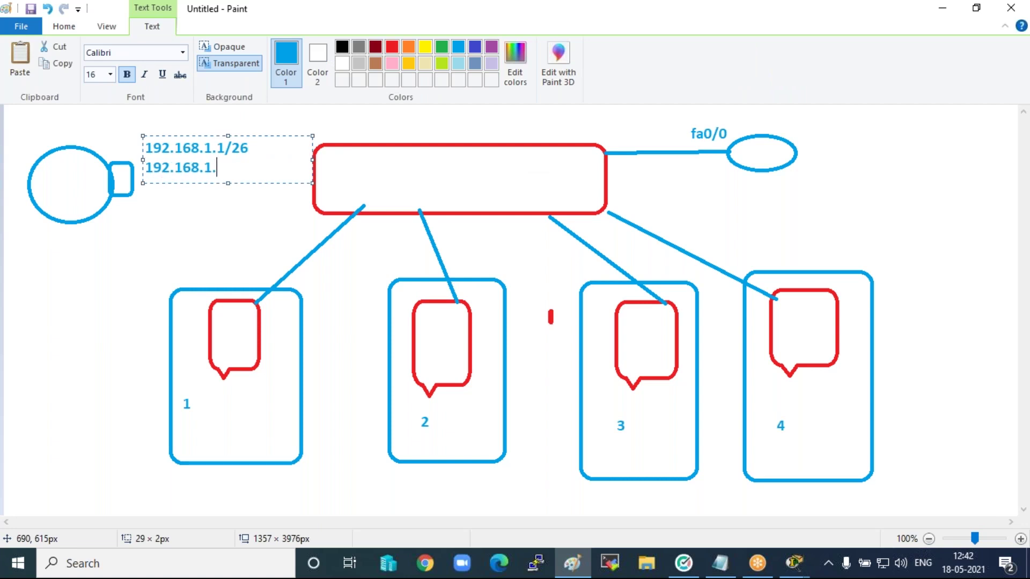
{"action": "type", "text": ".65/26"}
{"action": "key", "text": "Return"}
{"action": "type", "text": "192.168.1.1"}
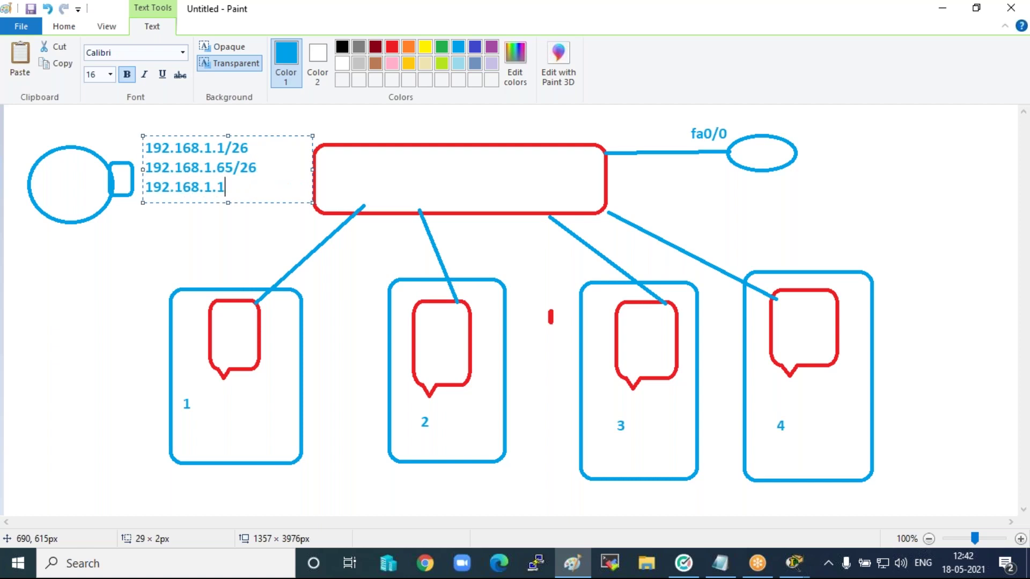
{"action": "type", "text": "29/26"}
{"action": "key", "text": "Return"}
{"action": "type", "text": "192.168.1.193/26"}
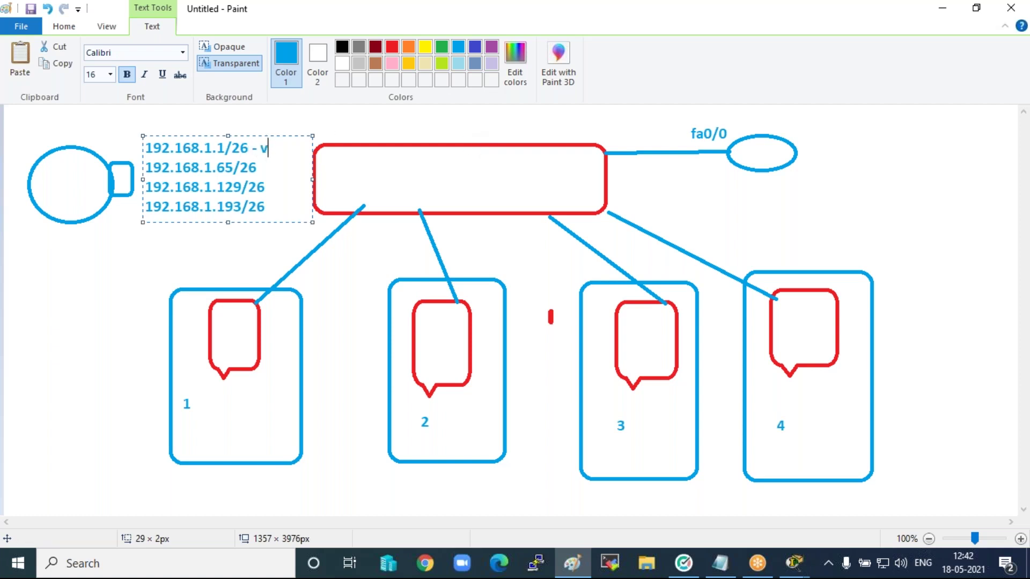
Append "- vlan 2", "vlan 3", "vlan 4" and "vlan5" to the four address lines in order, keeping each on a single line.
{"action": "type", "text": "n 2an"}
{"action": "left_click", "coordinate": [265, 186]}
{"action": "type", "text": "vlan 4"}
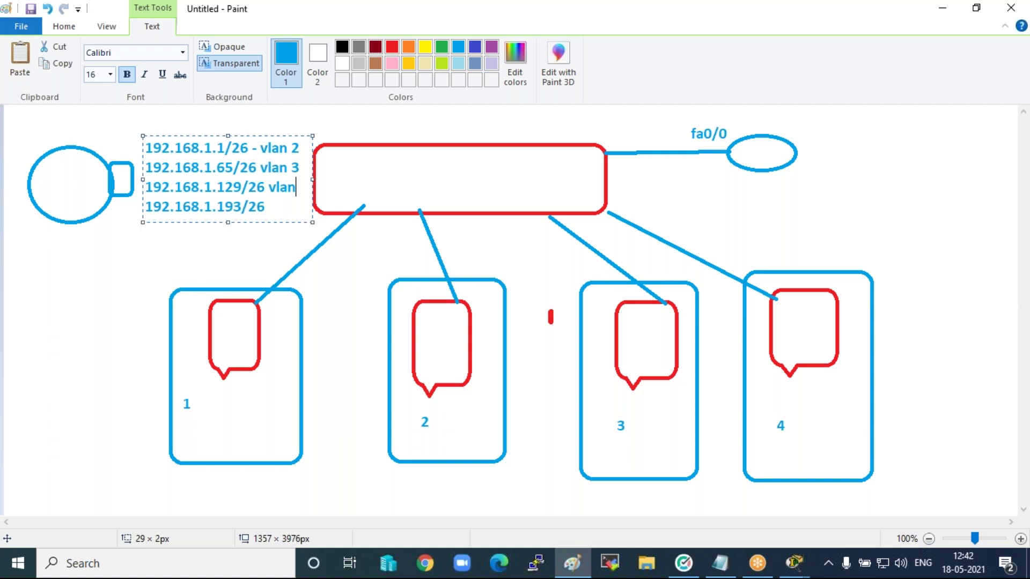
{"action": "left_click", "coordinate": [265, 207]}
{"action": "type", "text": "vlan 5"}
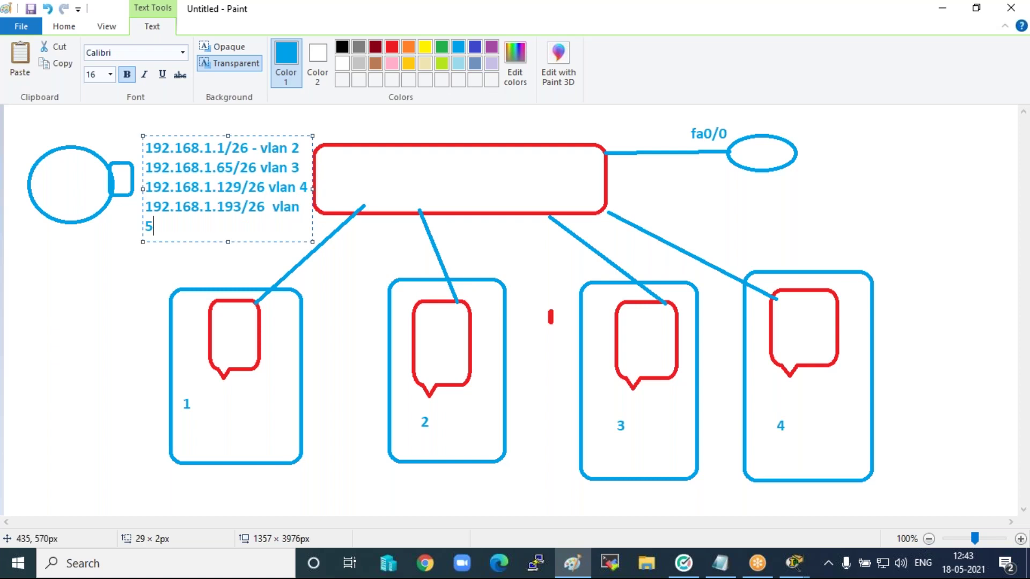
{"action": "key", "text": "BackSpace"}
{"action": "key", "text": "BackSpace"}
{"action": "type", "text": "5"}
Add the text label "Sub interface" below the blue circle.
{"action": "left_click", "coordinate": [47, 268]}
{"action": "left_click", "coordinate": [46, 255]}
{"action": "type", "text": "Sub"}
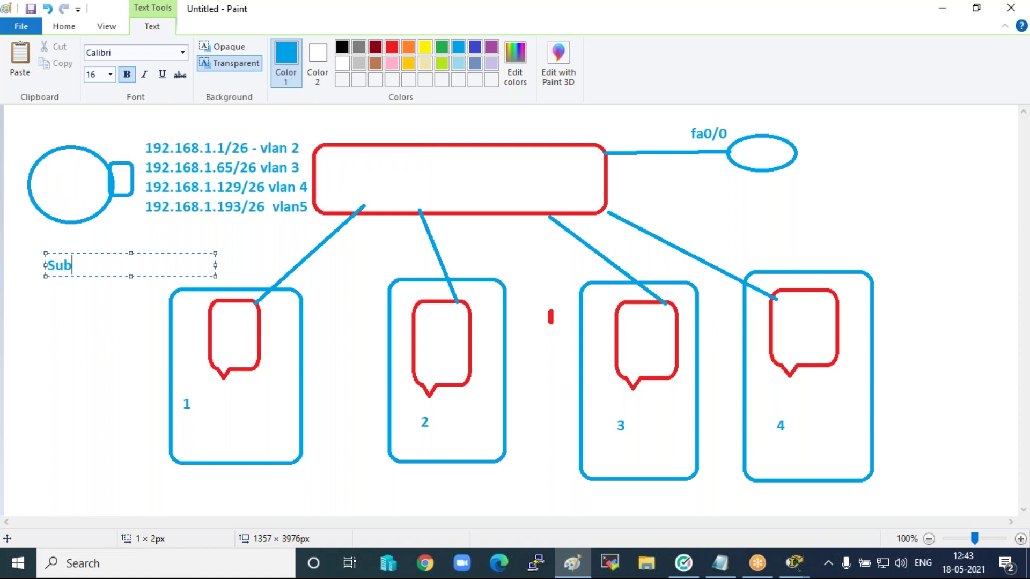
{"action": "type", "text": " interface"}
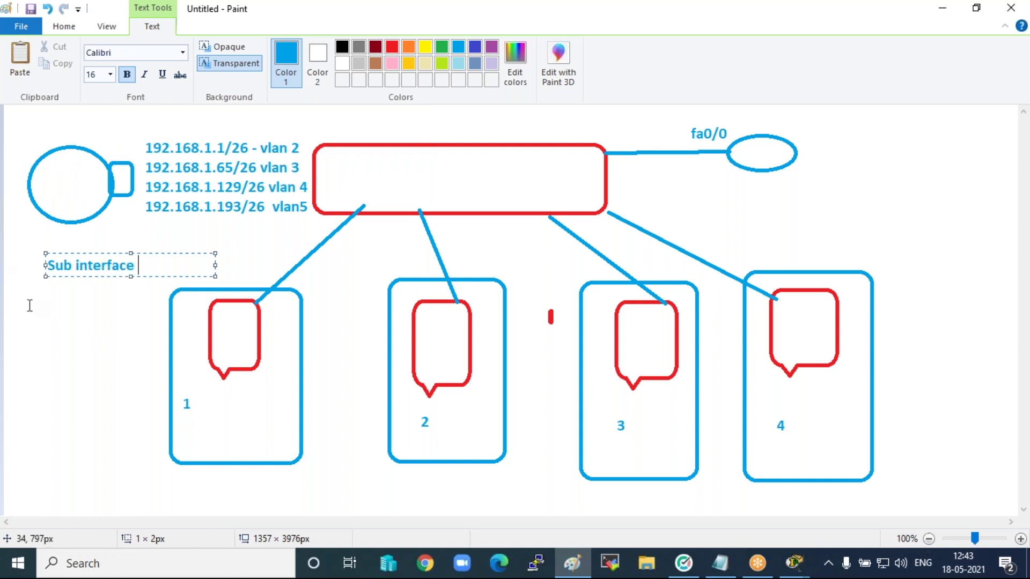
{"action": "left_click", "coordinate": [72, 349]}
Open Network Connections with ncpa.cpl and view the advanced TCP/IPv4 settings of the vEthernet (WAN-Switch) adapter.
{"action": "key", "text": "super+r"}
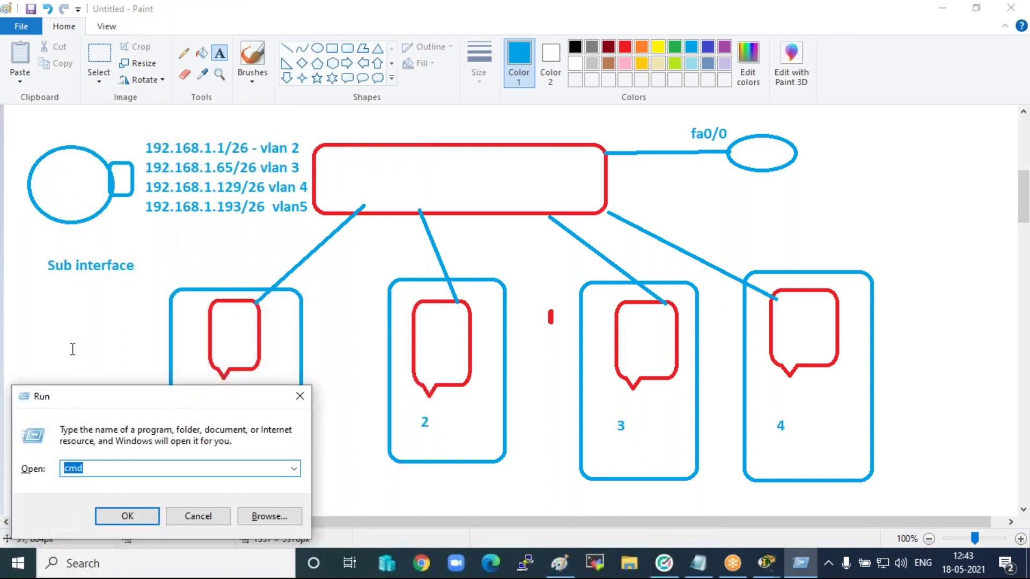
{"action": "type", "text": "nc"}
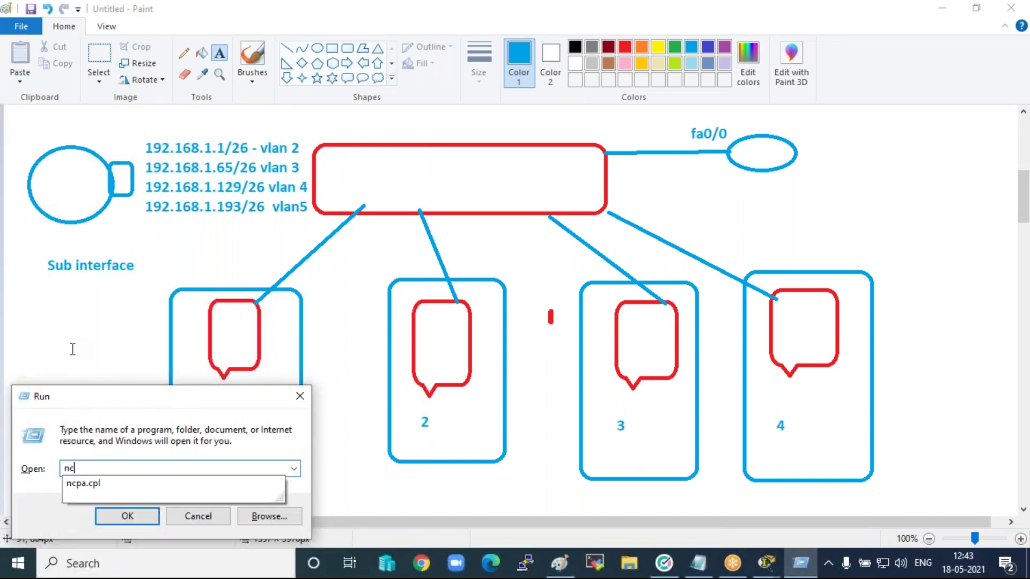
{"action": "key", "text": "Down"}
{"action": "key", "text": "Return"}
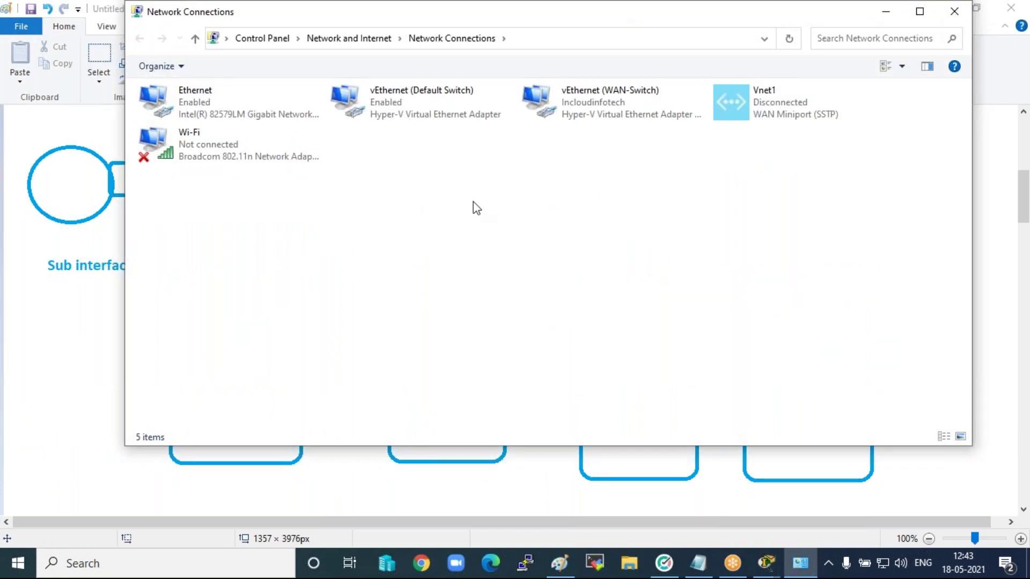
{"action": "right_click", "coordinate": [627, 108]}
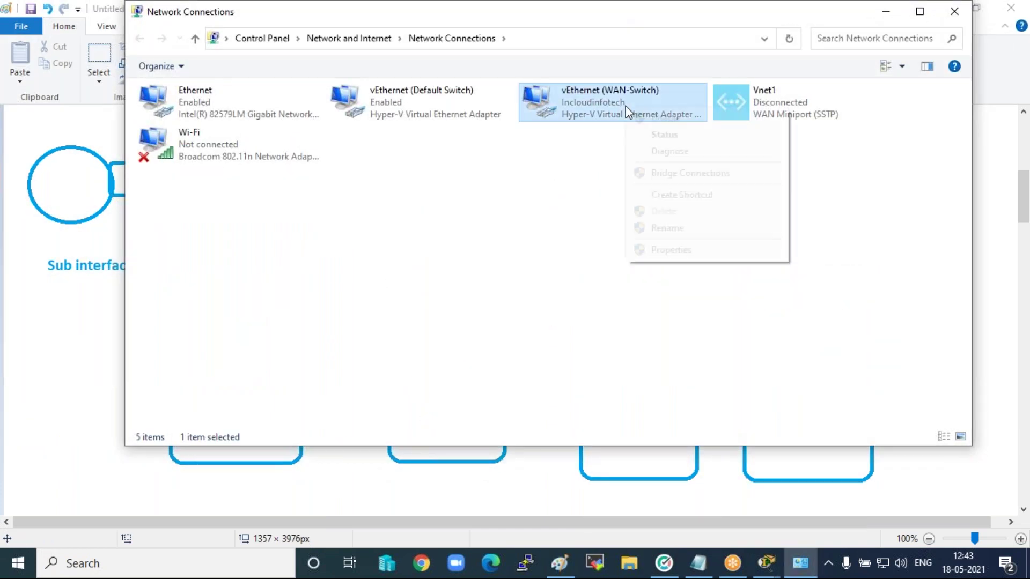
{"action": "left_click", "coordinate": [668, 249]}
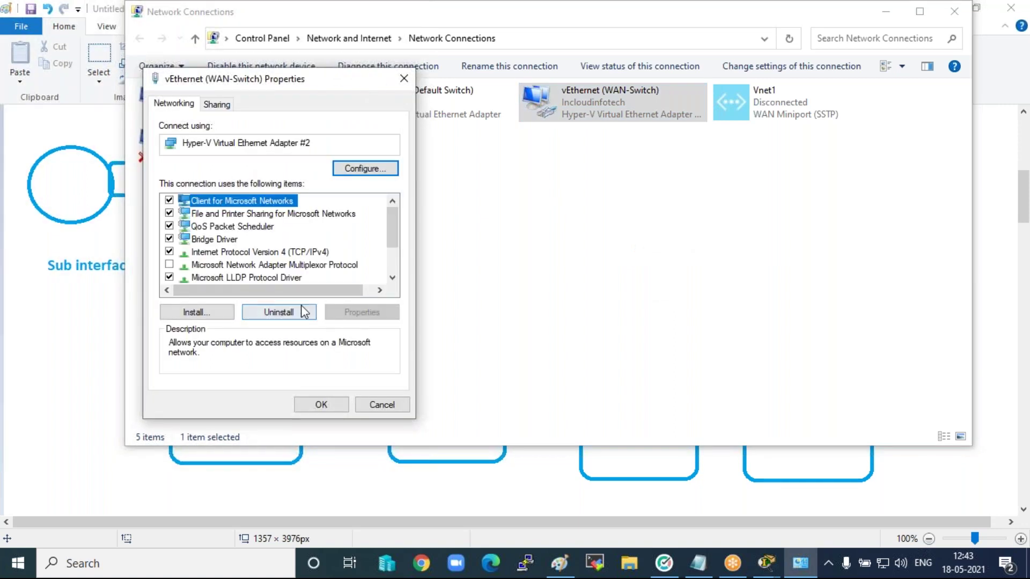
{"action": "left_click", "coordinate": [286, 252]}
{"action": "left_click", "coordinate": [362, 312]}
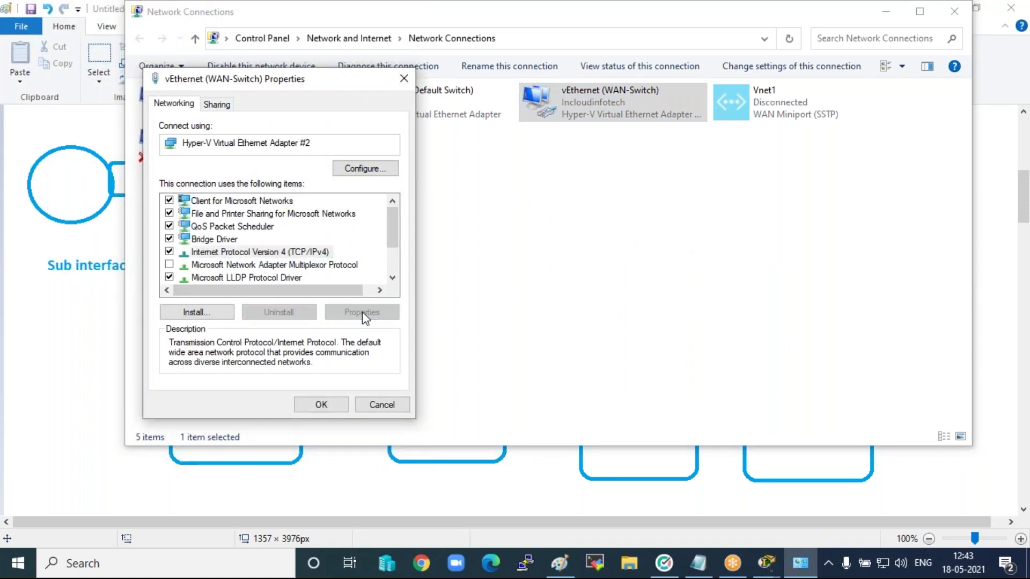
{"action": "left_click", "coordinate": [419, 422]}
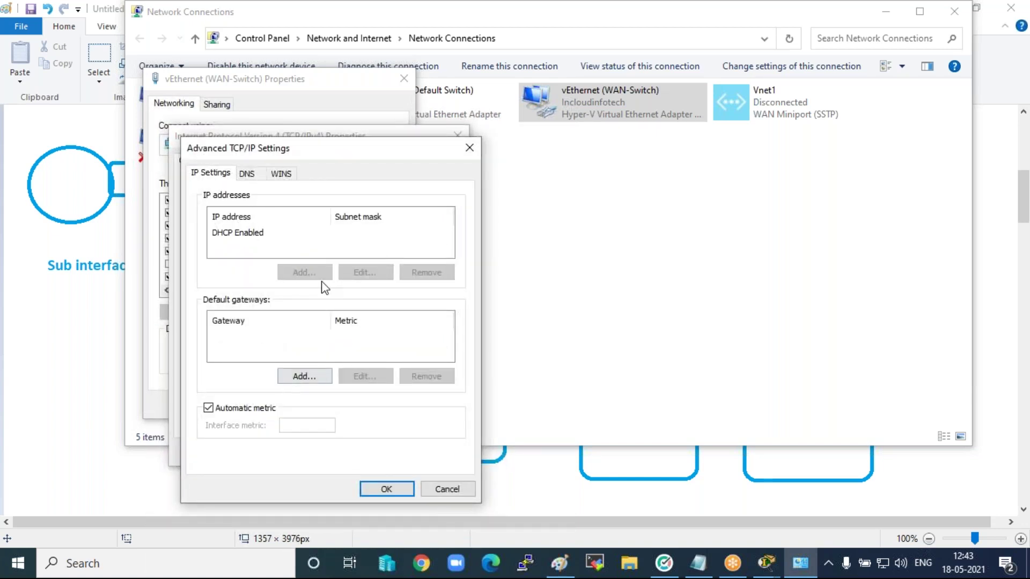
Close the adapter's settings dialogs without changes and return to the Paint drawing.
{"action": "left_click", "coordinate": [469, 148]}
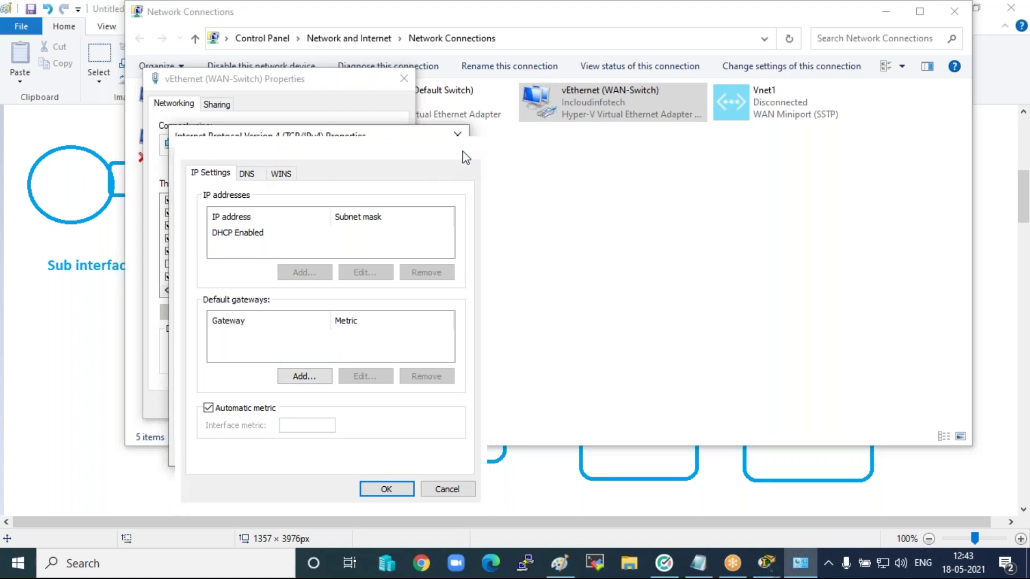
{"action": "left_click", "coordinate": [457, 136]}
{"action": "left_click", "coordinate": [404, 79]}
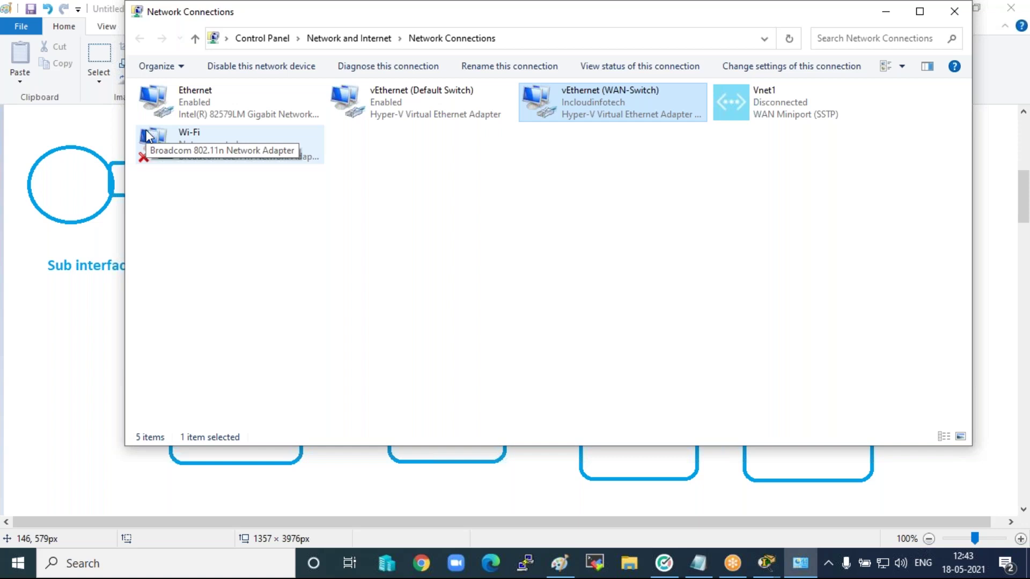
{"action": "left_click", "coordinate": [38, 185]}
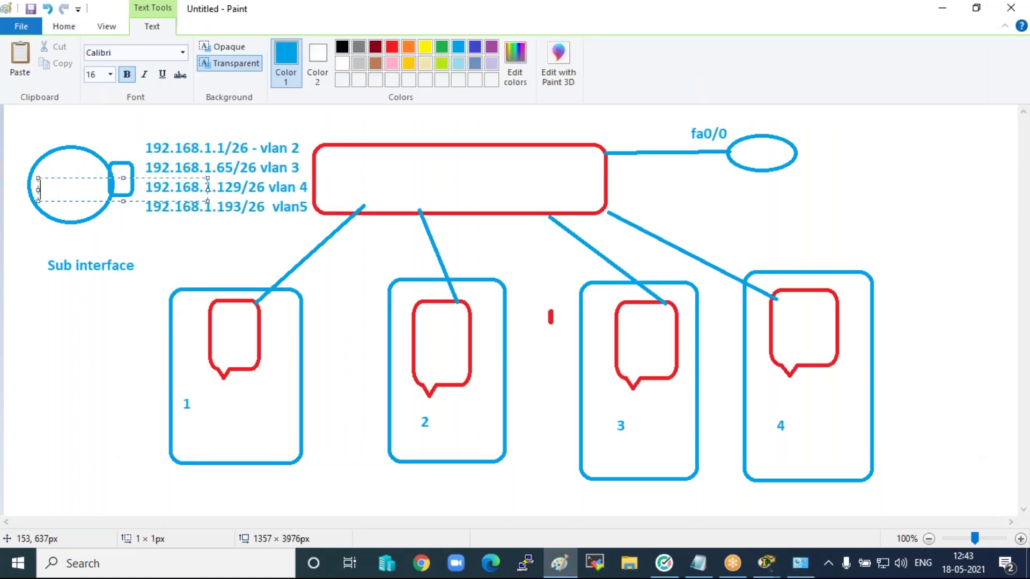
{"action": "left_click", "coordinate": [432, 560]}
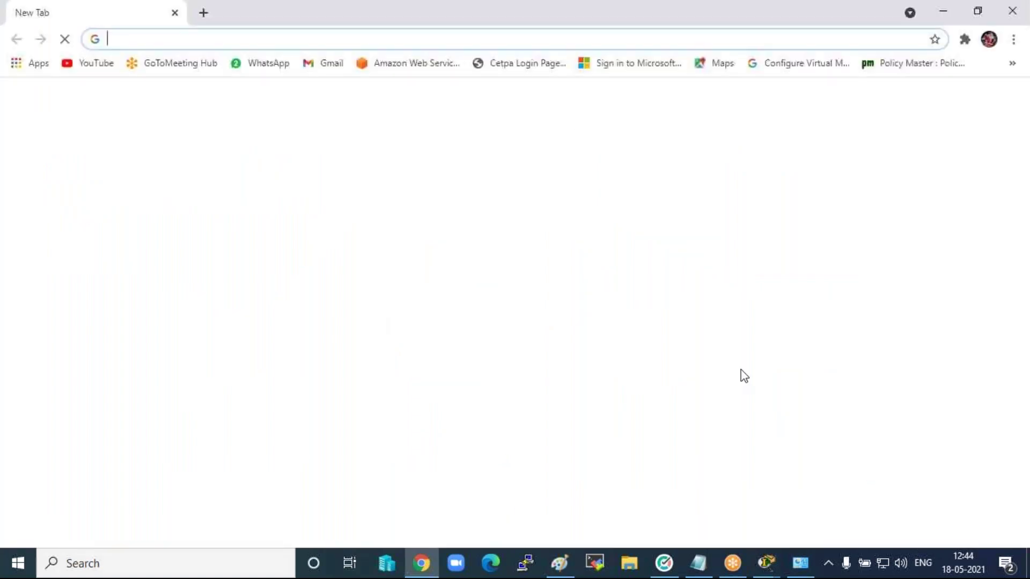
{"action": "left_click", "coordinate": [943, 11]}
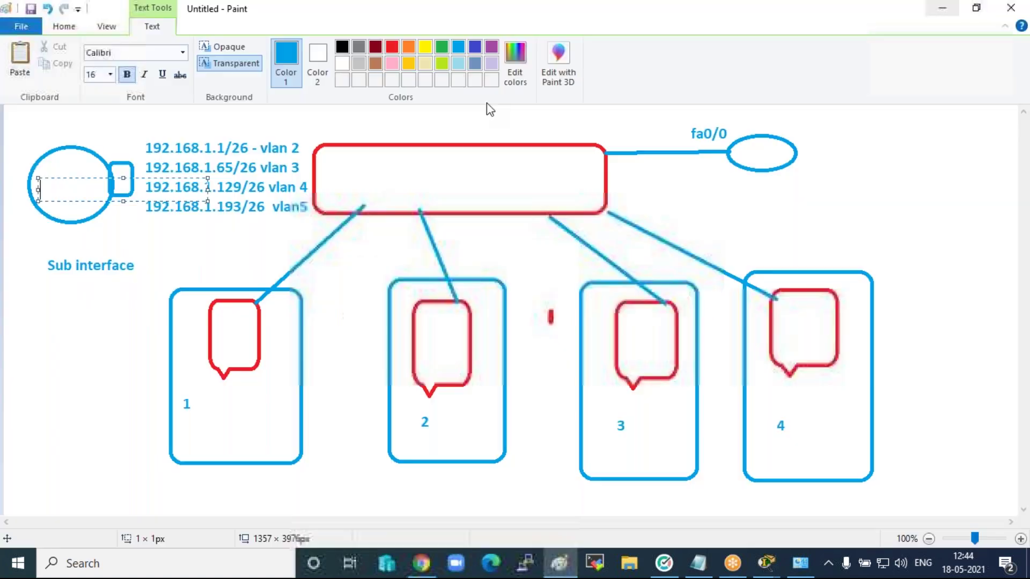
{"action": "left_click", "coordinate": [333, 181]}
Add the note "When you provide communication between vlans enable intervlan routing in layer 3 device such as switch/Router" below the topology drawing.
{"action": "scroll", "coordinate": [310, 278], "scroll_direction": "down", "scroll_amount": 3}
{"action": "scroll", "coordinate": [311, 278], "scroll_direction": "down", "scroll_amount": 3}
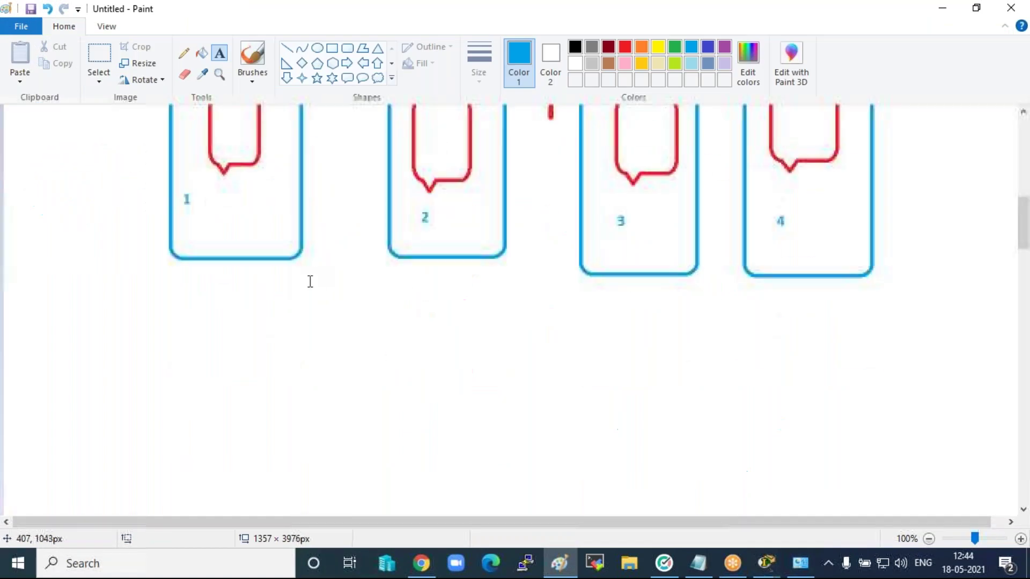
{"action": "left_click", "coordinate": [34, 324]}
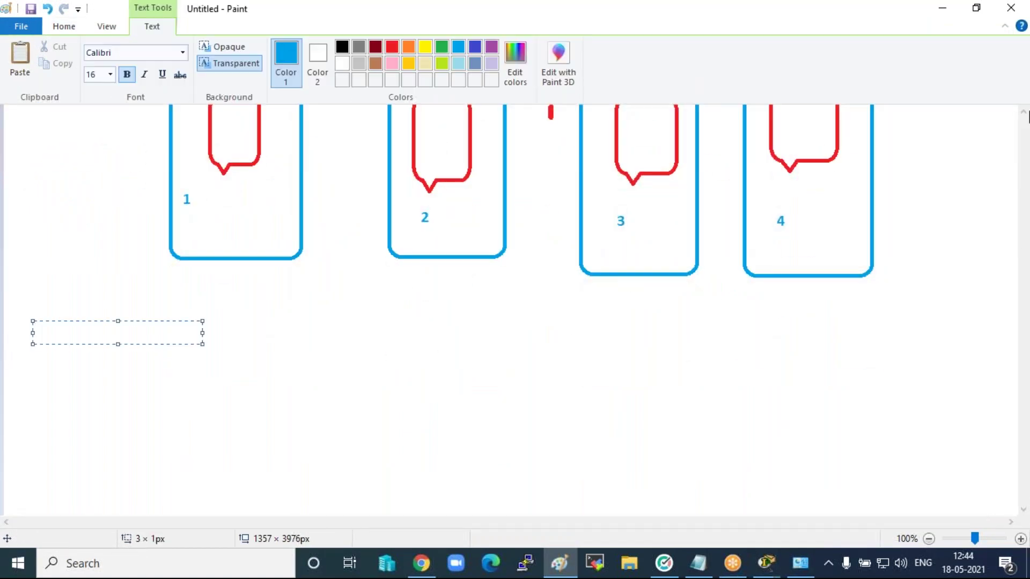
{"action": "type", "text": "When you provide co"}
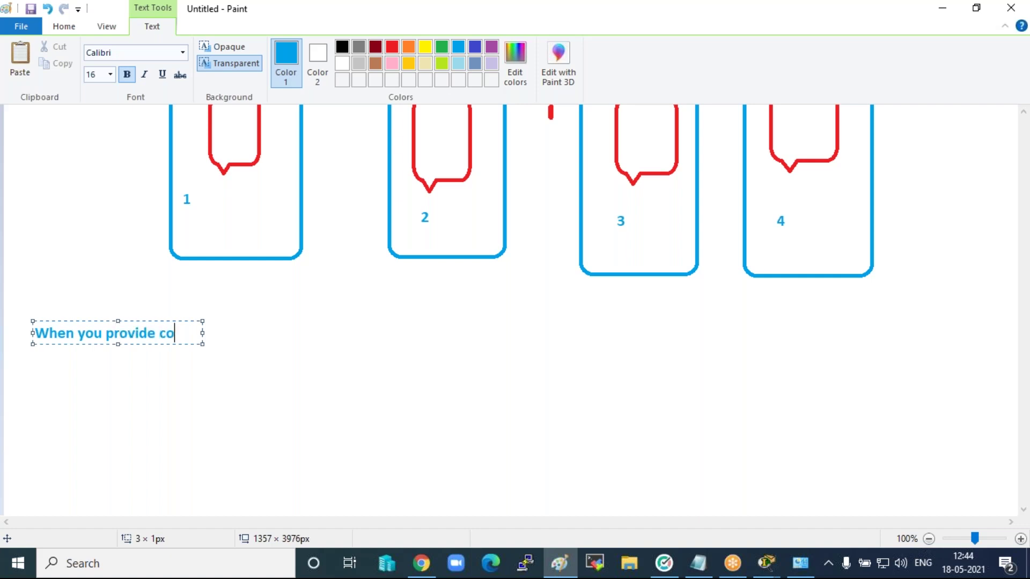
{"action": "type", "text": "mmu"}
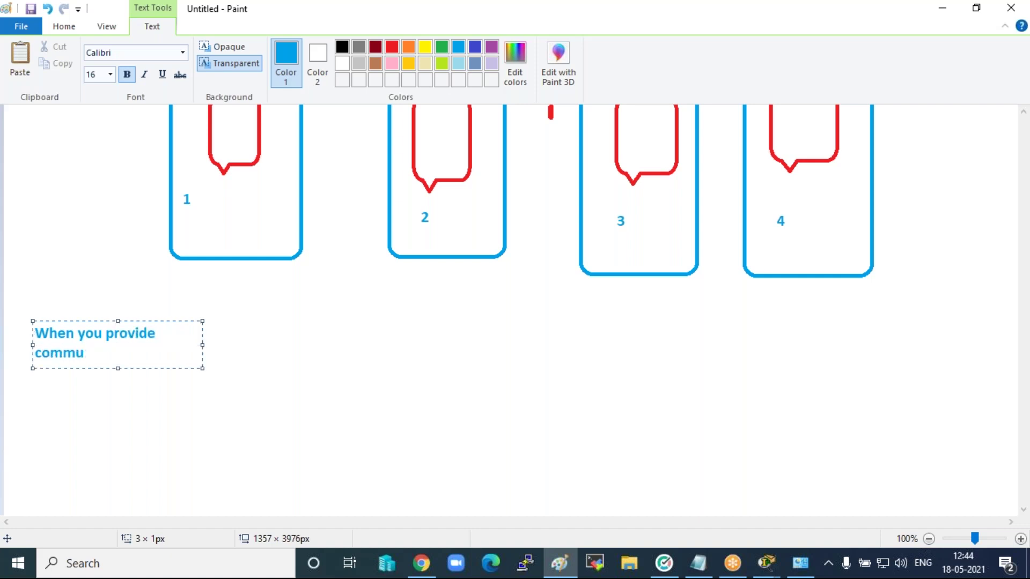
{"action": "type", "text": "nication between"}
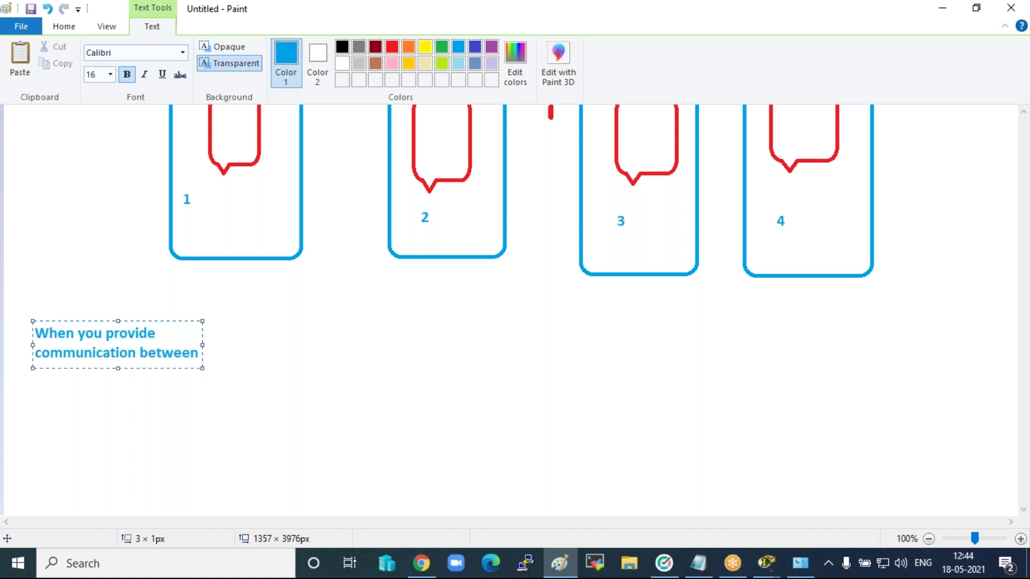
{"action": "type", "text": " vlans en"}
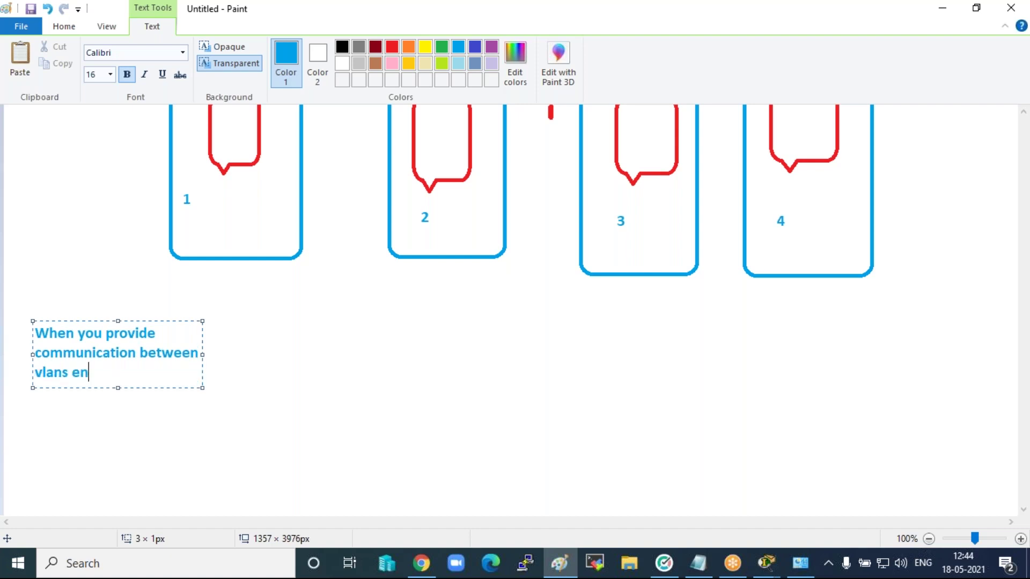
{"action": "type", "text": "able inte"}
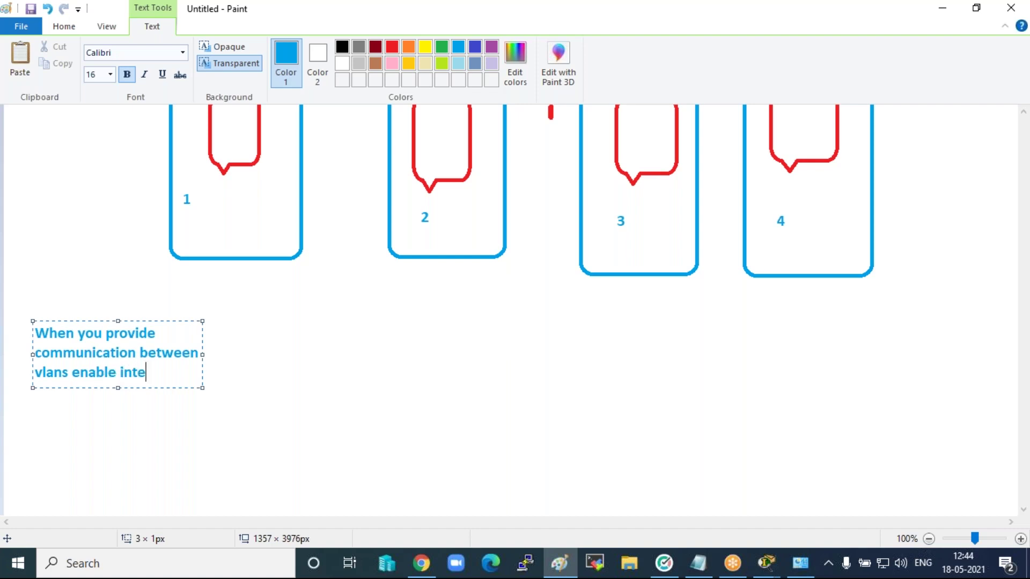
{"action": "type", "text": "rvlan routing i"}
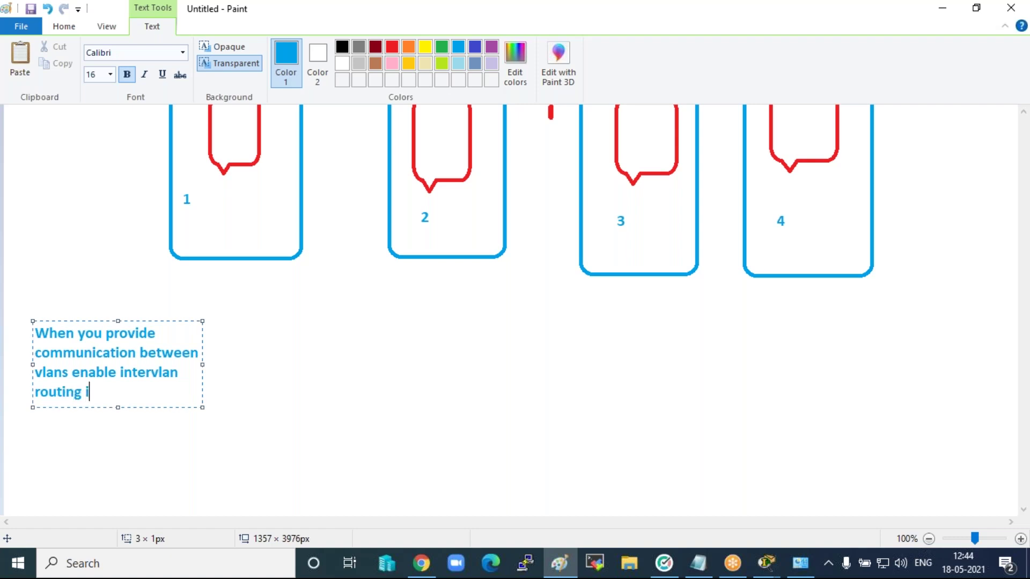
{"action": "type", "text": "n layer 3 de"}
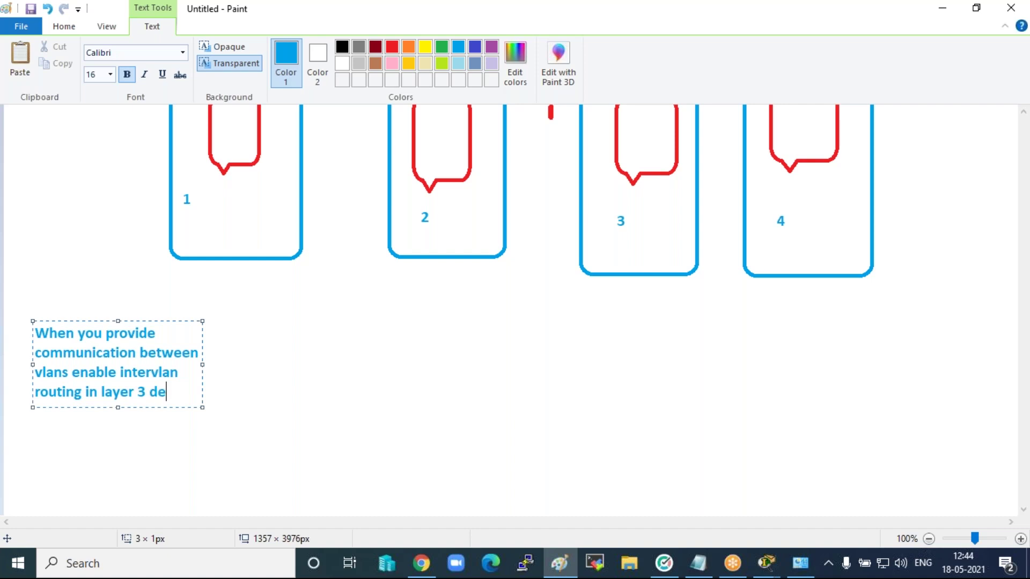
{"action": "type", "text": "vice s"}
{"action": "type", "text": "uch a"}
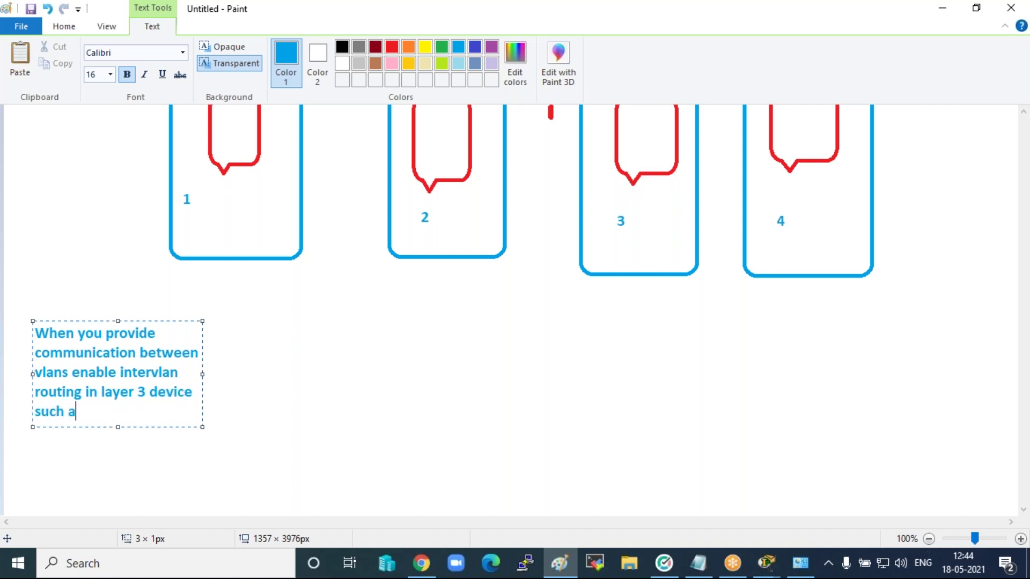
{"action": "type", "text": "s switch/Router"}
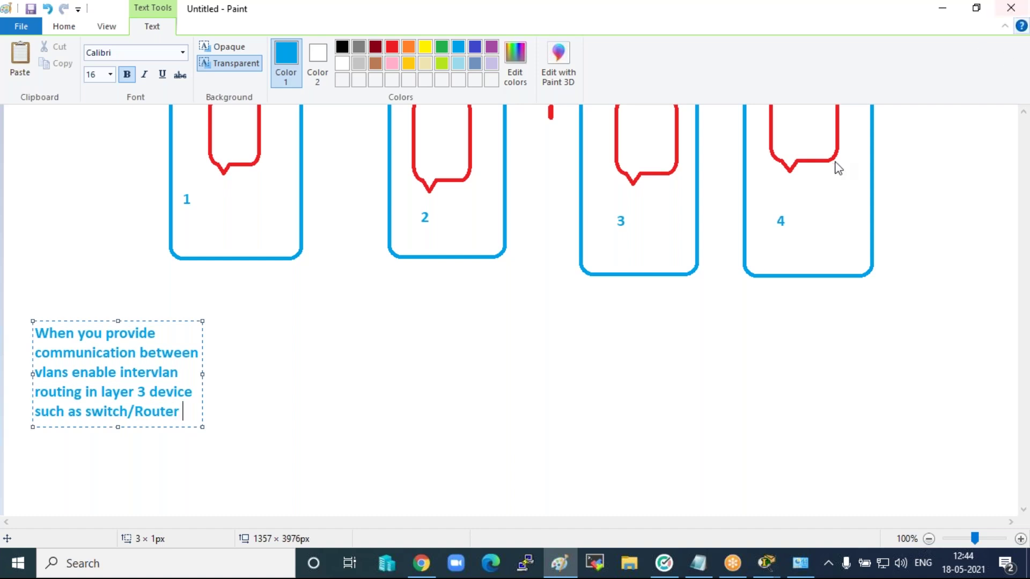
{"action": "left_click", "coordinate": [350, 403]}
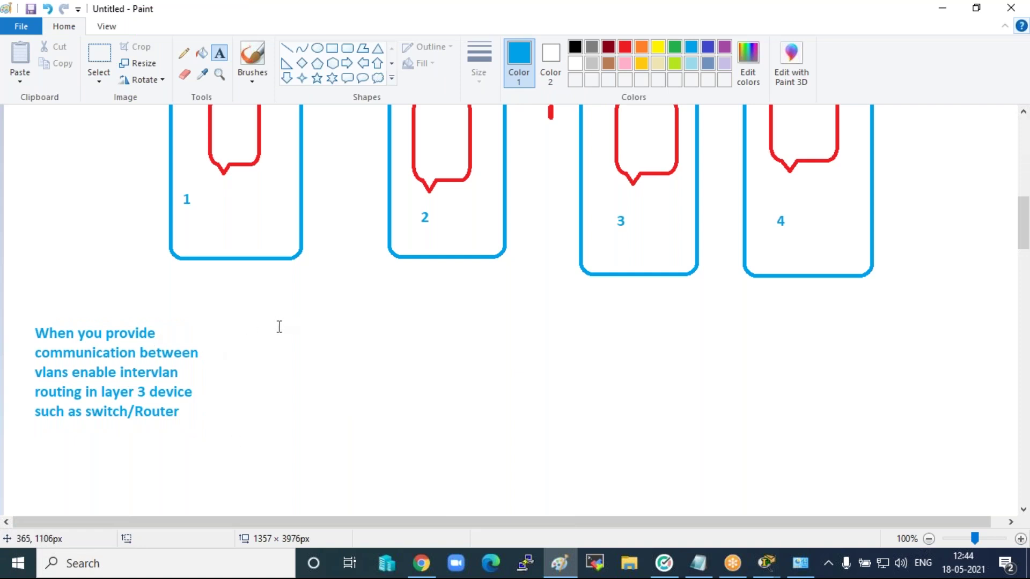
Open a blank Notepad document and start the router script with the lines "en" and "config t".
{"action": "key", "text": "super"}
{"action": "type", "text": "notepad"}
{"action": "key", "text": "Return"}
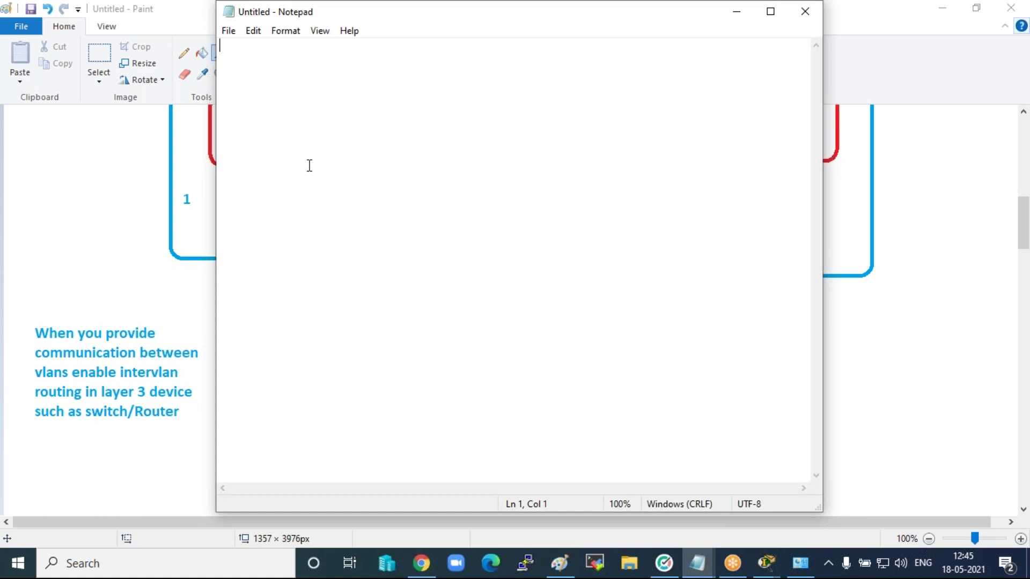
{"action": "type", "text": "en"}
{"action": "key", "text": "Return"}
{"action": "type", "text": "config 2"}
{"action": "key", "text": "BackSpace"}
{"action": "type", "text": "t"}
{"action": "key", "text": "Return"}
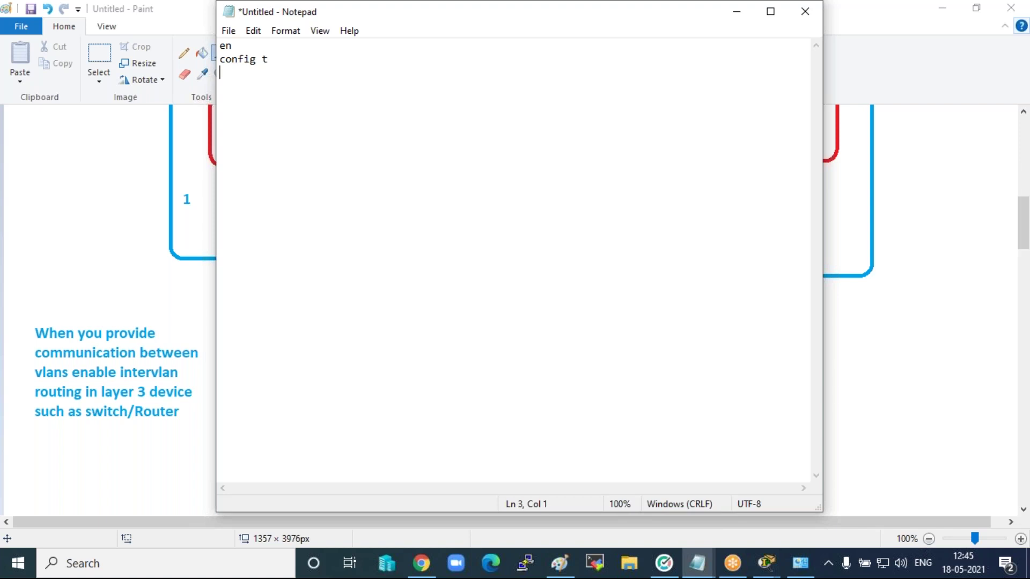
Add the main interface lines "int fa0/0", "no shut" and "n ip add" to the script.
{"action": "type", "text": "int fa0"}
{"action": "type", "text": "/00"}
{"action": "key", "text": "BackSpace"}
{"action": "key", "text": "Return"}
{"action": "type", "text": "no shut"}
{"action": "key", "text": "Return"}
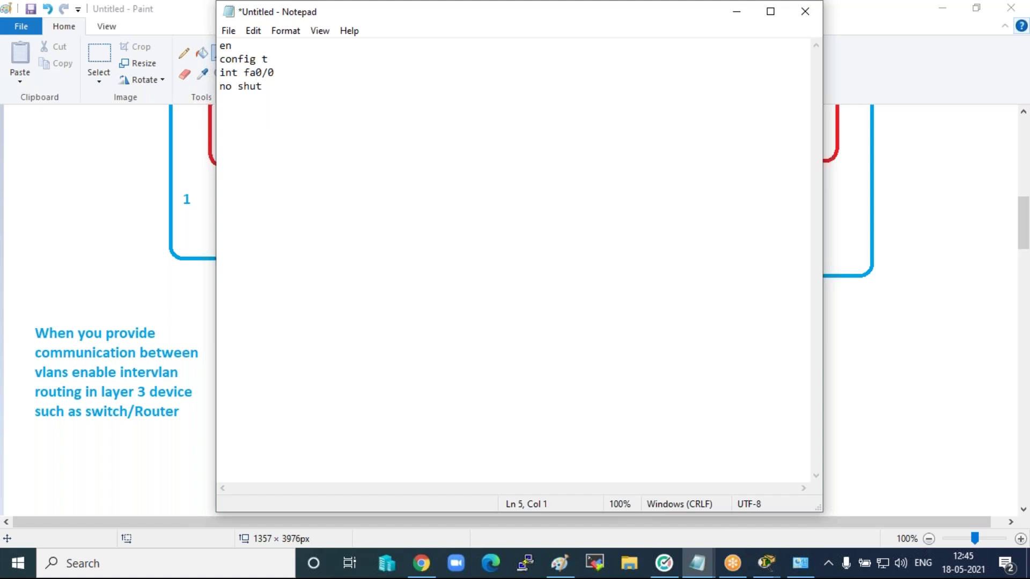
{"action": "type", "text": "n ip a"}
{"action": "type", "text": "dd "}
Begin the first sub-interface block with the lines "int fa0/0.1" and "encapsulation dot1q 2".
{"action": "type", "text": "int fa"}
{"action": "type", "text": "0/0"}
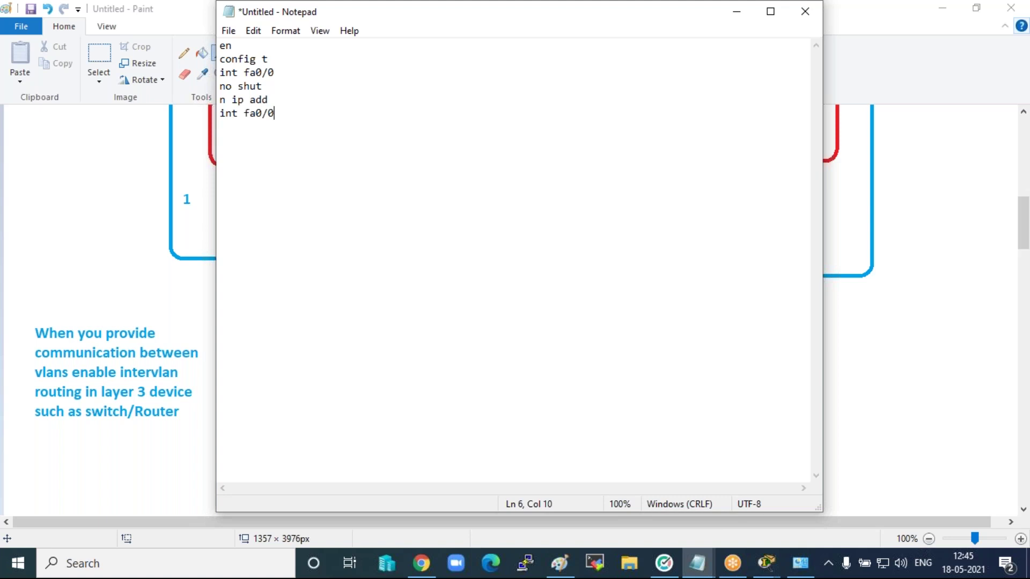
{"action": "type", "text": ".1"}
{"action": "key", "text": "Return"}
{"action": "type", "text": "encapsulation dot"}
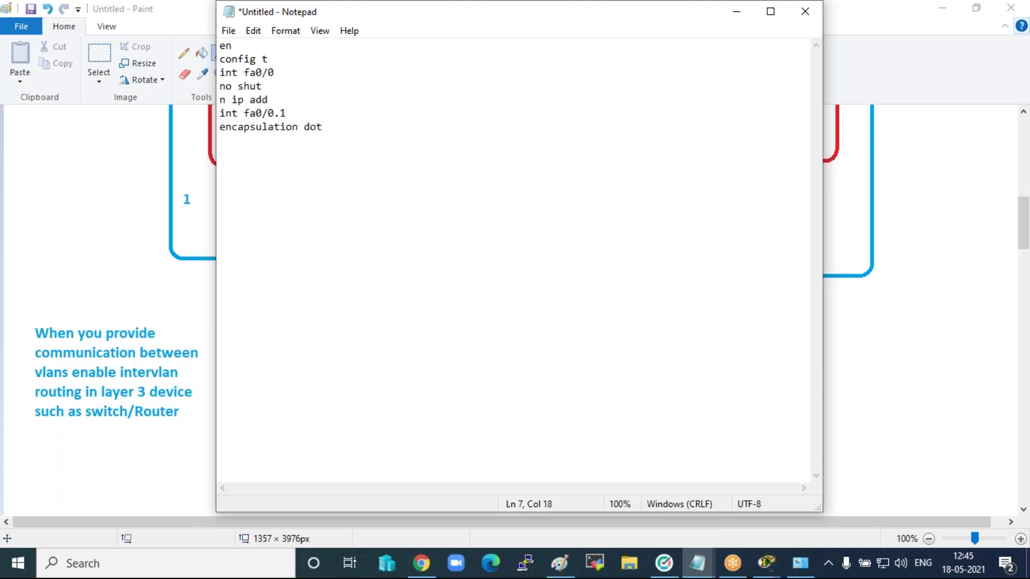
{"action": "type", "text": "1q"}
{"action": "type", "text": "2"}
{"action": "key", "text": "Return"}
Complete the fa0/0.1 block with "ip add 192.168.1.1 255.255.255.192", "no shut" and "exit".
{"action": "type", "text": "ip add 192.168."}
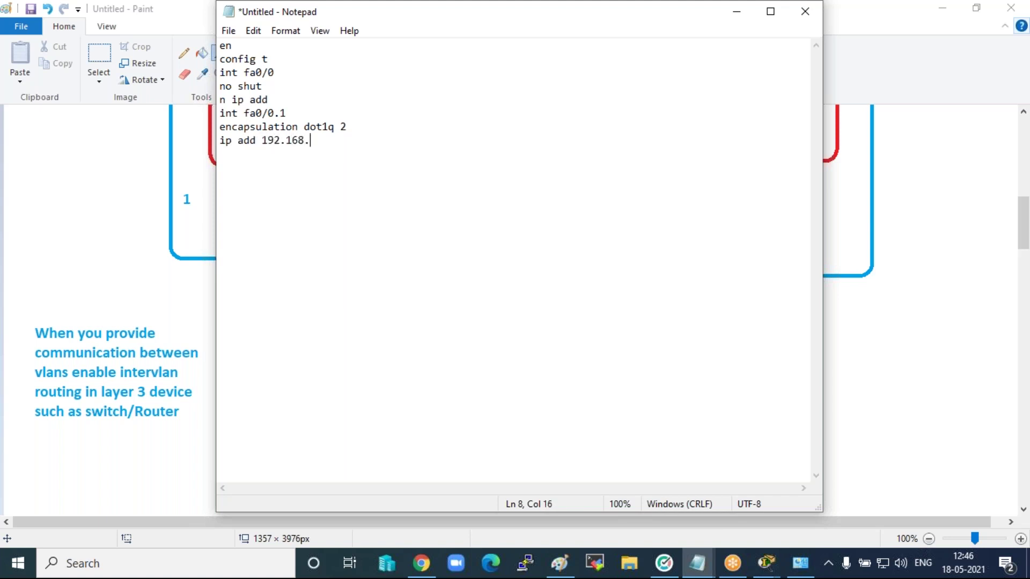
{"action": "type", "text": "1.1 255.255.255."}
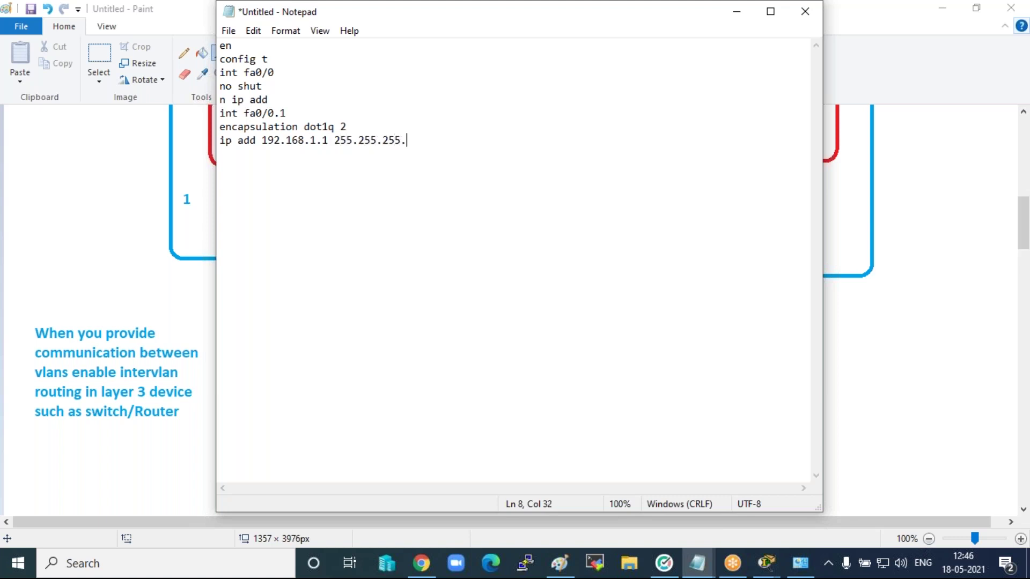
{"action": "type", "text": "192"}
{"action": "key", "text": "Return"}
{"action": "type", "text": "no shut"}
{"action": "key", "text": "Return"}
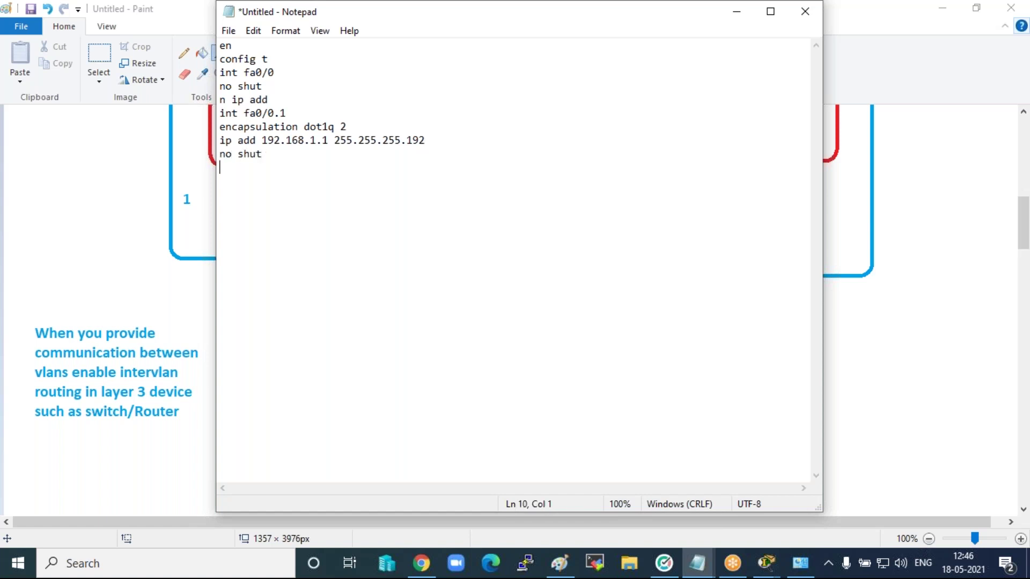
{"action": "type", "text": "exit"}
{"action": "key", "text": "Return"}
Copy the five-line block from "int fa0/0.1" to "exit" and paste it below the original.
{"action": "left_click_drag", "start_coordinate": [220, 114], "coordinate": [256, 164]}
{"action": "key", "text": "ctrl+c"}
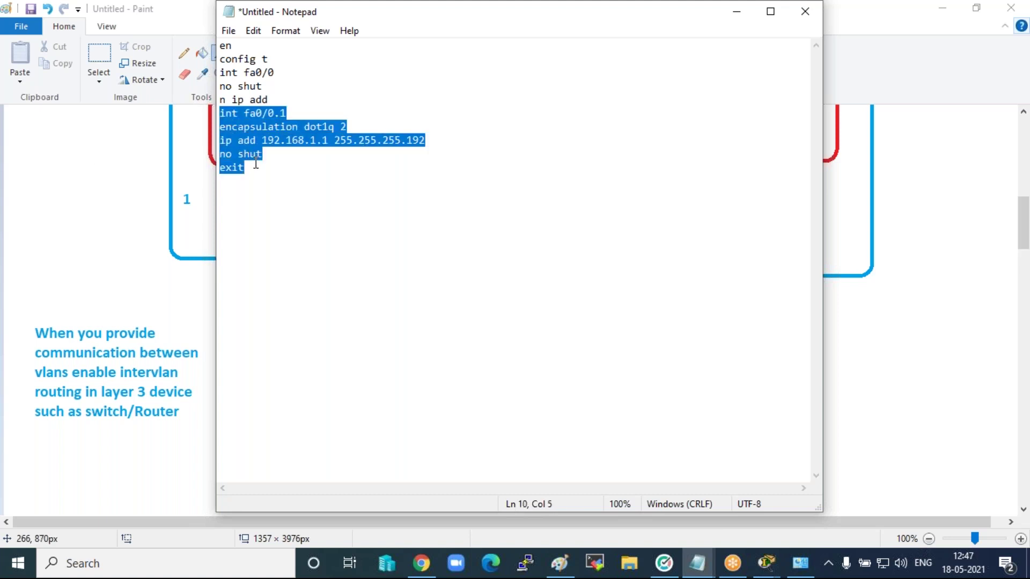
{"action": "key", "text": "Right"}
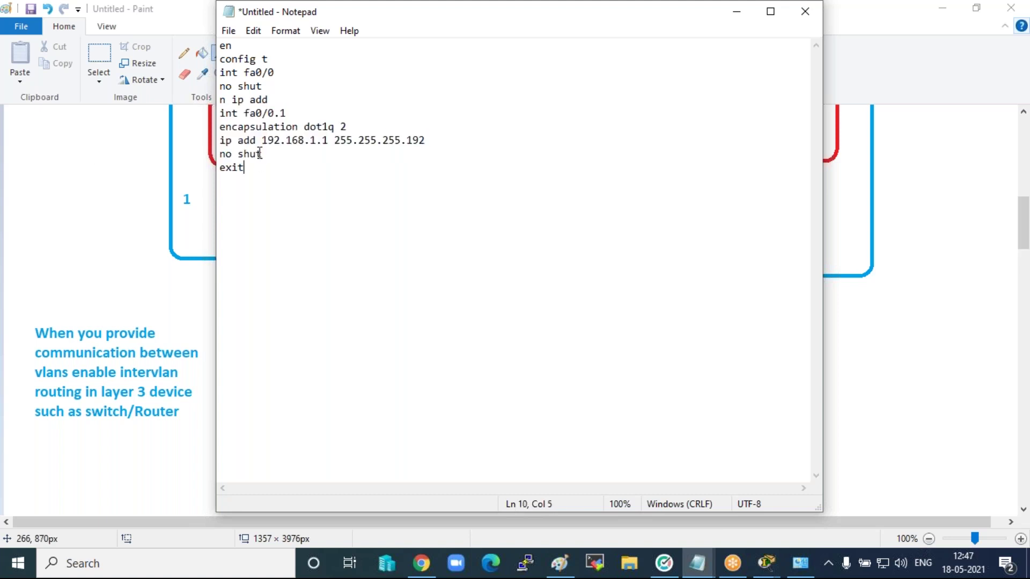
{"action": "left_click_drag", "start_coordinate": [219, 141], "coordinate": [429, 141]}
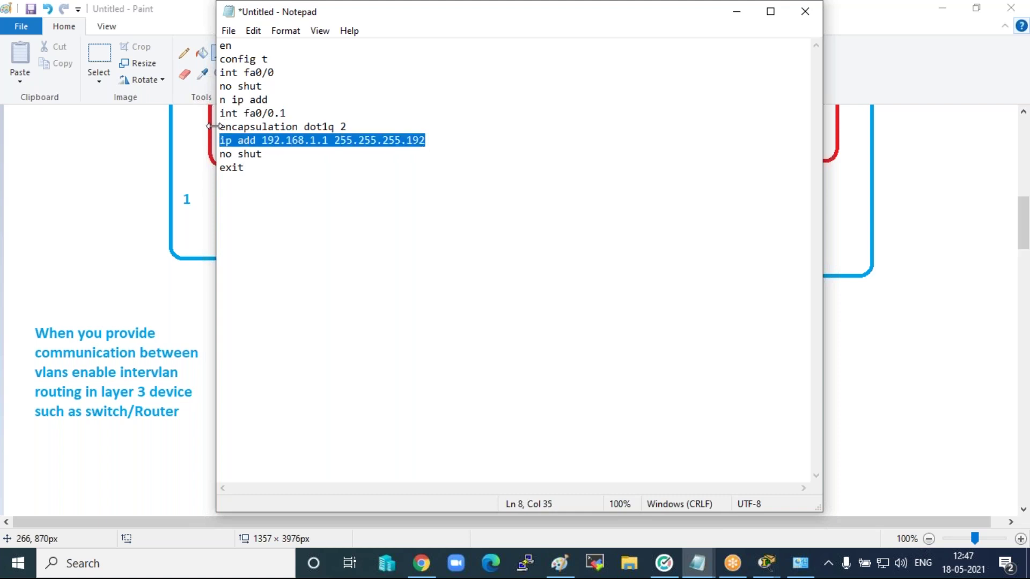
{"action": "left_click_drag", "start_coordinate": [220, 127], "coordinate": [350, 125]}
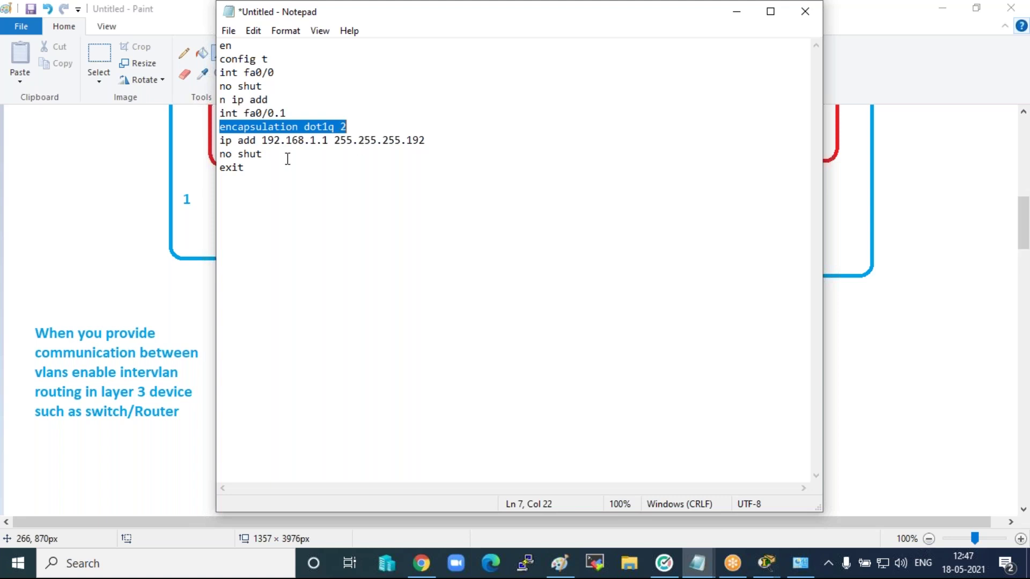
{"action": "left_click", "coordinate": [271, 168]}
{"action": "key", "text": "Return"}
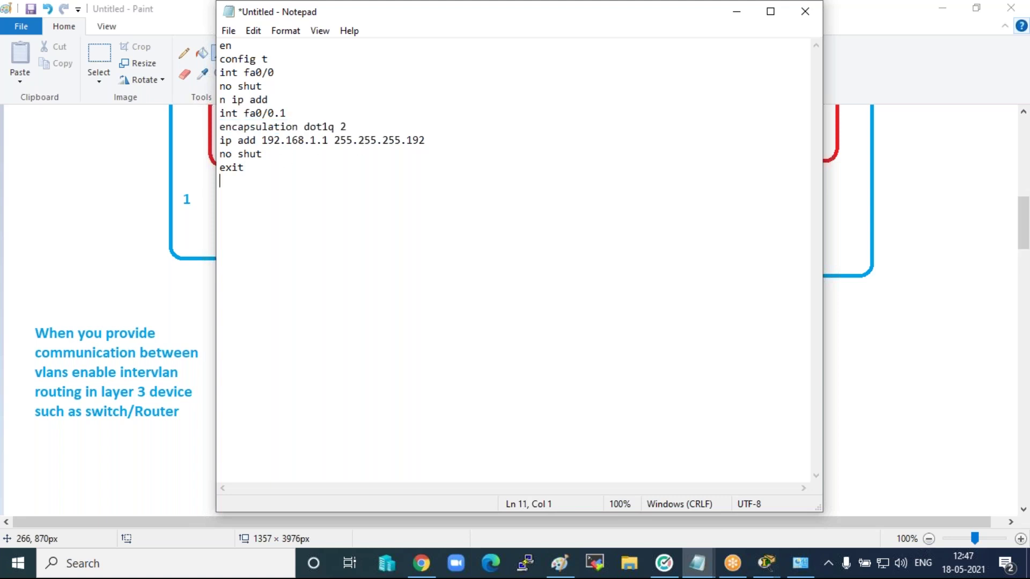
{"action": "key", "text": "ctrl+v"}
Change the interface line of the second block to "int fa0/0.2".
{"action": "key", "text": "Up"}
{"action": "key", "text": "Up"}
{"action": "key", "text": "Right"}
{"action": "key", "text": "Right"}
{"action": "key", "text": "Right"}
{"action": "key", "text": "Right"}
{"action": "key", "text": "Right"}
{"action": "key", "text": "Right"}
{"action": "key", "text": "Right"}
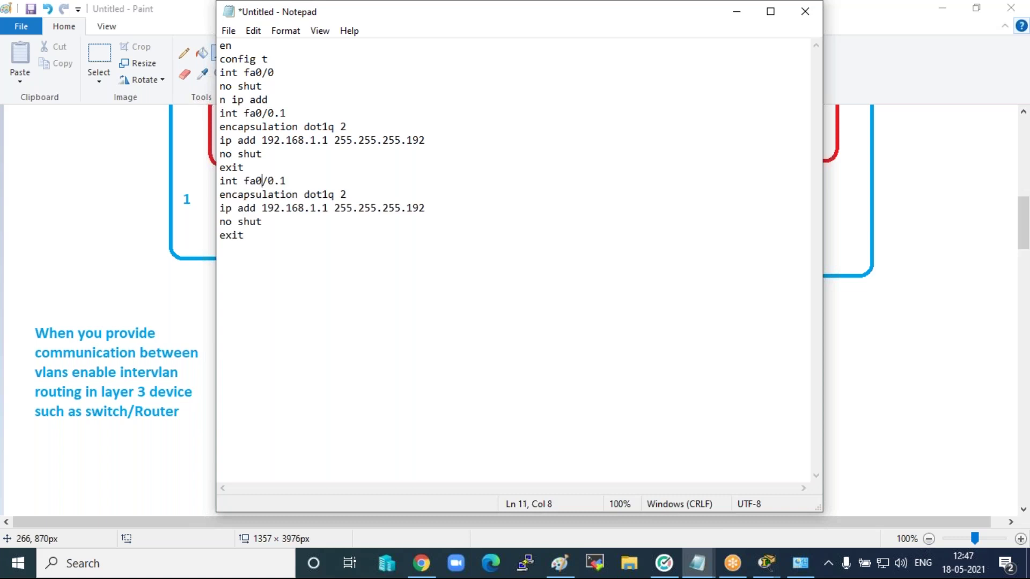
{"action": "key", "text": "BackSpace"}
{"action": "type", "text": "2"}
Set the IP address in the fa0/0.2 block to 192.168.1.65.
{"action": "key", "text": "Down"}
{"action": "key", "text": "Down"}
{"action": "key", "text": "Right"}
{"action": "key", "text": "Right"}
{"action": "key", "text": "Right"}
{"action": "key", "text": "BackSpace"}
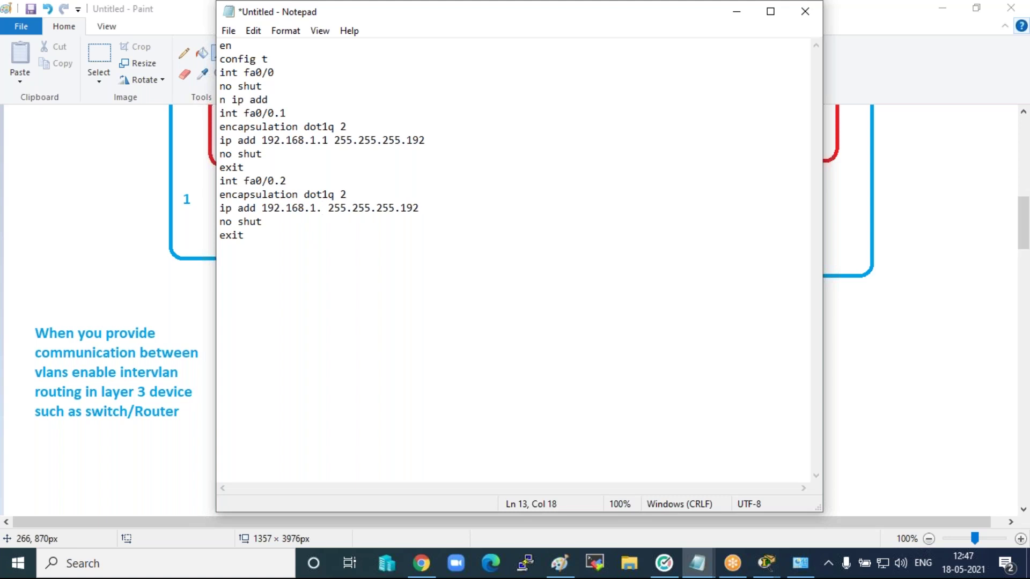
{"action": "type", "text": "65"}
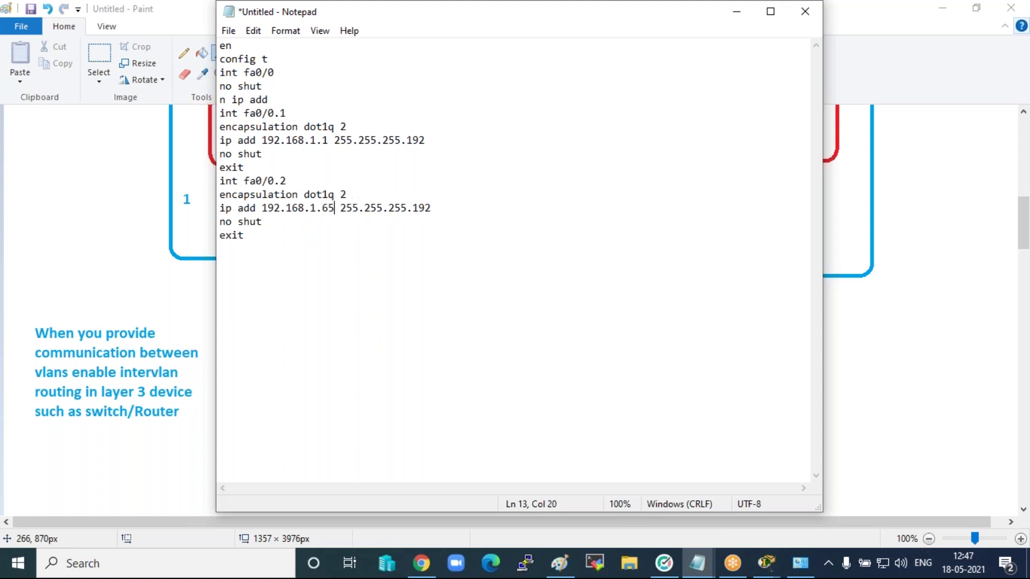
Paste a third copy of the sub-interface block at the end and change its interface to fa0/0.3.
{"action": "key", "text": "Down"}
{"action": "key", "text": "Down"}
{"action": "key", "text": "ctrl+v"}
{"action": "key", "text": "Up"}
{"action": "key", "text": "Up"}
{"action": "key", "text": "Up"}
{"action": "key", "text": "Up"}
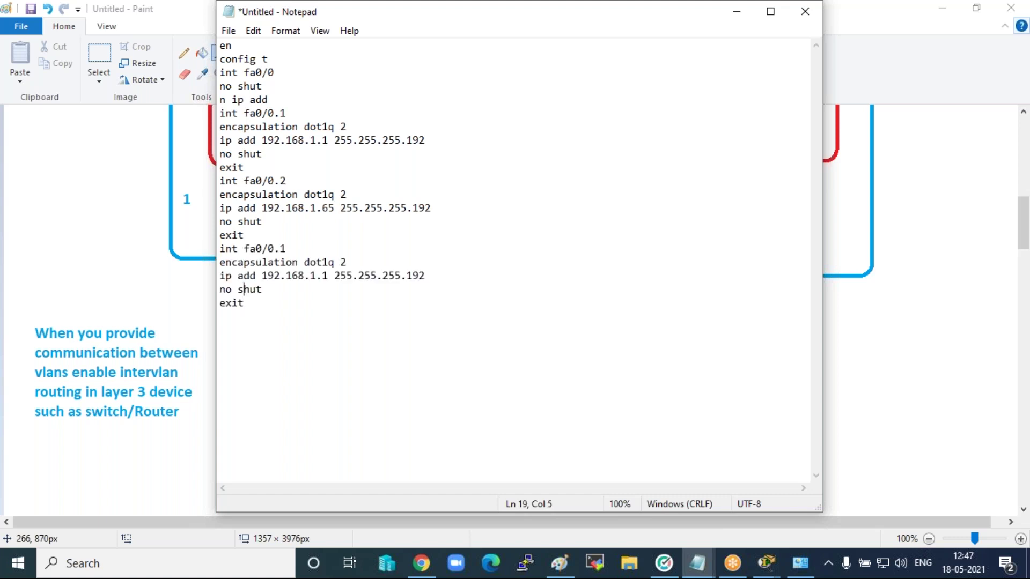
{"action": "key", "text": "Right"}
{"action": "key", "text": "Right"}
{"action": "key", "text": "Right"}
{"action": "key", "text": "Right"}
{"action": "key", "text": "Right"}
{"action": "key", "text": "Right"}
{"action": "key", "text": "BackSpace"}
{"action": "type", "text": "3"}
Set the IP address in the fa0/0.3 block to 192.168.1.129.
{"action": "key", "text": "Down"}
{"action": "key", "text": "Down"}
{"action": "key", "text": "Right"}
{"action": "key", "text": "Right"}
{"action": "key", "text": "Right"}
{"action": "key", "text": "Right"}
{"action": "key", "text": "Right"}
{"action": "key", "text": "Right"}
{"action": "type", "text": "29"}
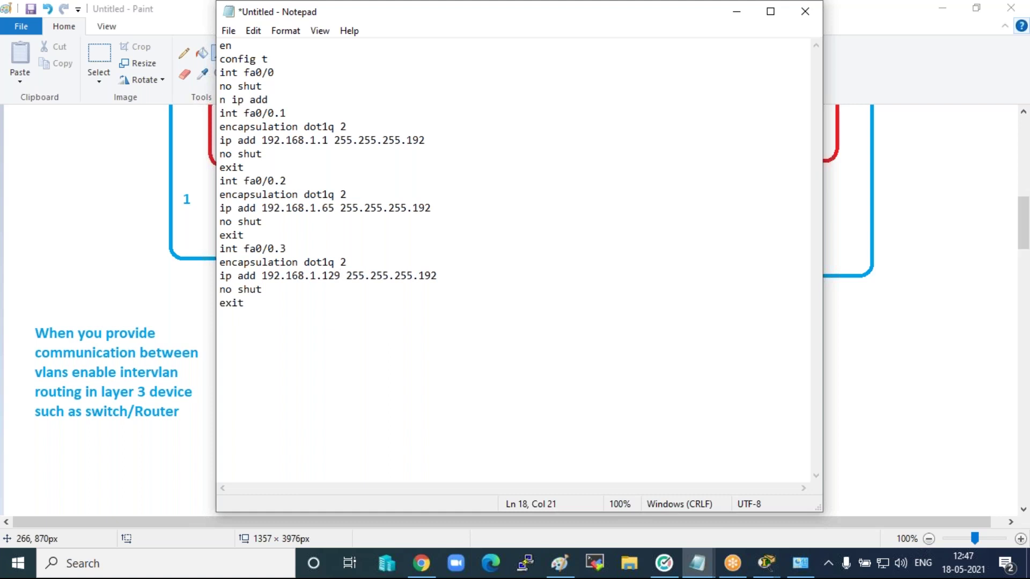
Paste a fourth copy of the sub-interface block at the end and change its interface to fa0/0.4.
{"action": "key", "text": "Down"}
{"action": "key", "text": "Down"}
{"action": "key", "text": "Return"}
{"action": "key", "text": "ctrl+v"}
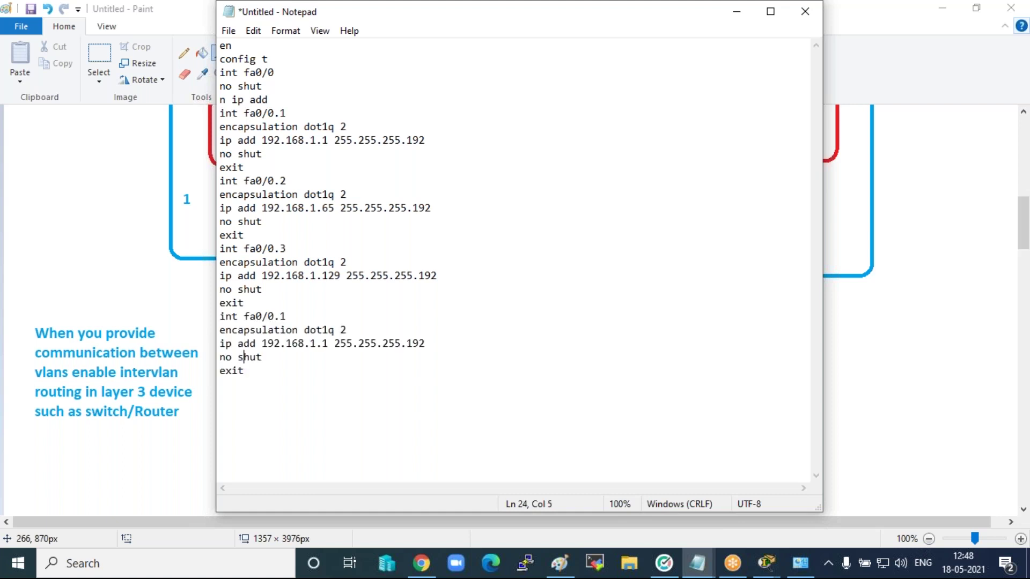
{"action": "left_click", "coordinate": [244, 316]}
{"action": "key", "text": "Right"}
{"action": "key", "text": "Right"}
{"action": "key", "text": "Right"}
{"action": "key", "text": "Right"}
{"action": "key", "text": "Right"}
{"action": "key", "text": "Right"}
{"action": "key", "text": "BackSpace"}
{"action": "type", "text": "4"}
Set the IP address in the fa0/0.4 block to 192.168.1.193.
{"action": "key", "text": "Down"}
{"action": "key", "text": "Down"}
{"action": "key", "text": "Right"}
{"action": "key", "text": "Right"}
{"action": "key", "text": "Right"}
{"action": "key", "text": "Right"}
{"action": "key", "text": "Right"}
{"action": "key", "text": "Right"}
{"action": "type", "text": "93"}
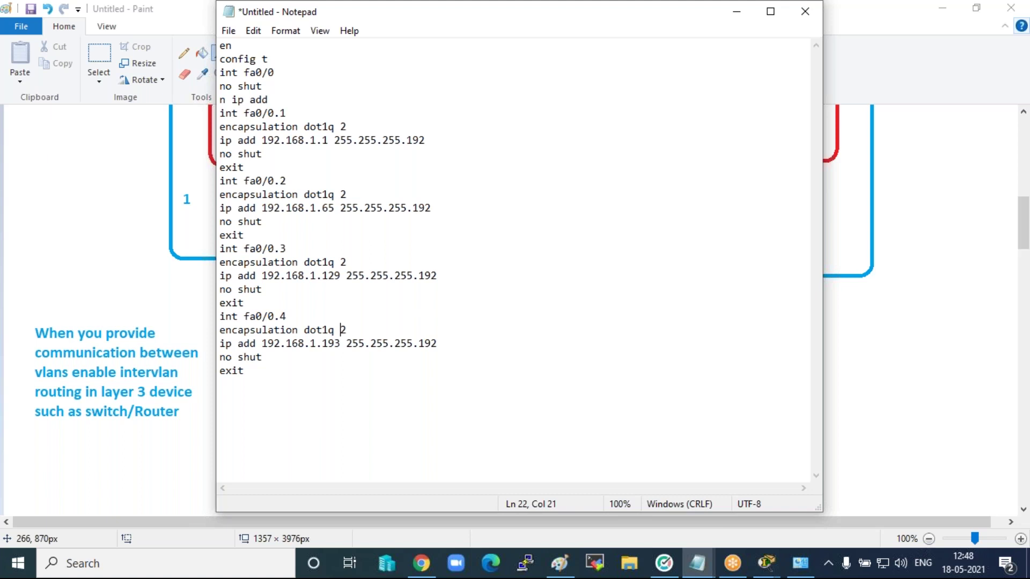
Set the dot1q encapsulation VLAN to 5 in the fa0/0.4 block and to 4 in the fa0/0.3 block.
{"action": "key", "text": "BackSpace"}
{"action": "type", "text": "5"}
{"action": "key", "text": "Up"}
{"action": "key", "text": "Up"}
{"action": "key", "text": "Up"}
{"action": "key", "text": "Up"}
{"action": "key", "text": "Right"}
{"action": "key", "text": "Right"}
{"action": "key", "text": "Right"}
{"action": "key", "text": "Right"}
{"action": "key", "text": "Right"}
{"action": "key", "text": "Right"}
{"action": "key", "text": "Right"}
{"action": "key", "text": "Right"}
{"action": "key", "text": "Right"}
{"action": "key", "text": "Right"}
{"action": "key", "text": "Right"}
{"action": "key", "text": "Right"}
{"action": "key", "text": "Right"}
{"action": "key", "text": "Right"}
{"action": "key", "text": "Right"}
{"action": "key", "text": "Right"}
{"action": "key", "text": "BackSpace"}
{"action": "type", "text": "4"}
Set the dot1q encapsulation VLAN to 3 in the fa0/0.2 block.
{"action": "key", "text": "Up"}
{"action": "key", "text": "Up"}
{"action": "key", "text": "Up"}
{"action": "key", "text": "Up"}
{"action": "key", "text": "Up"}
{"action": "key", "text": "Right"}
{"action": "key", "text": "Right"}
{"action": "key", "text": "Right"}
{"action": "key", "text": "Right"}
{"action": "key", "text": "Right"}
{"action": "key", "text": "Right"}
{"action": "key", "text": "Right"}
{"action": "key", "text": "Right"}
{"action": "key", "text": "Right"}
{"action": "key", "text": "Right"}
{"action": "key", "text": "Right"}
{"action": "key", "text": "Right"}
{"action": "key", "text": "Right"}
{"action": "key", "text": "BackSpace"}
{"action": "type", "text": "3"}
Replace the final exit line of the script with end, followed by wr on its own line.
{"action": "left_click", "coordinate": [265, 384]}
{"action": "left_click", "coordinate": [259, 370]}
{"action": "key", "text": "BackSpace"}
{"action": "key", "text": "BackSpace"}
{"action": "key", "text": "BackSpace"}
{"action": "key", "text": "BackSpace"}
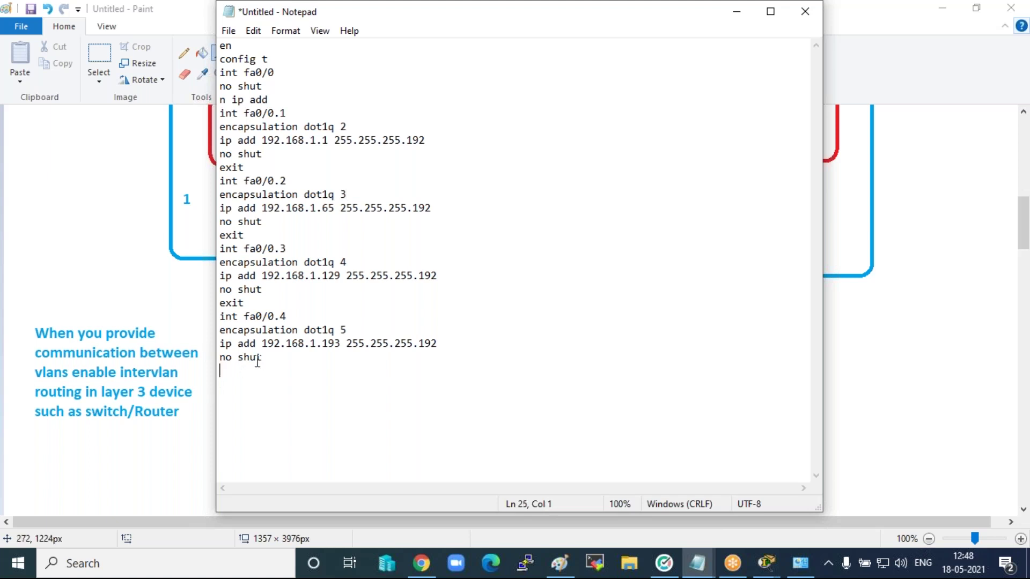
{"action": "type", "text": "end"}
{"action": "key", "text": "Return"}
{"action": "type", "text": "wr"}
{"action": "key", "text": "Return"}
Correct the incomplete "n ip add" line under int fa0/0 to "no ip add".
{"action": "left_click", "coordinate": [226, 100]}
{"action": "type", "text": "0"}
{"action": "key", "text": "BackSpace"}
{"action": "type", "text": "o"}
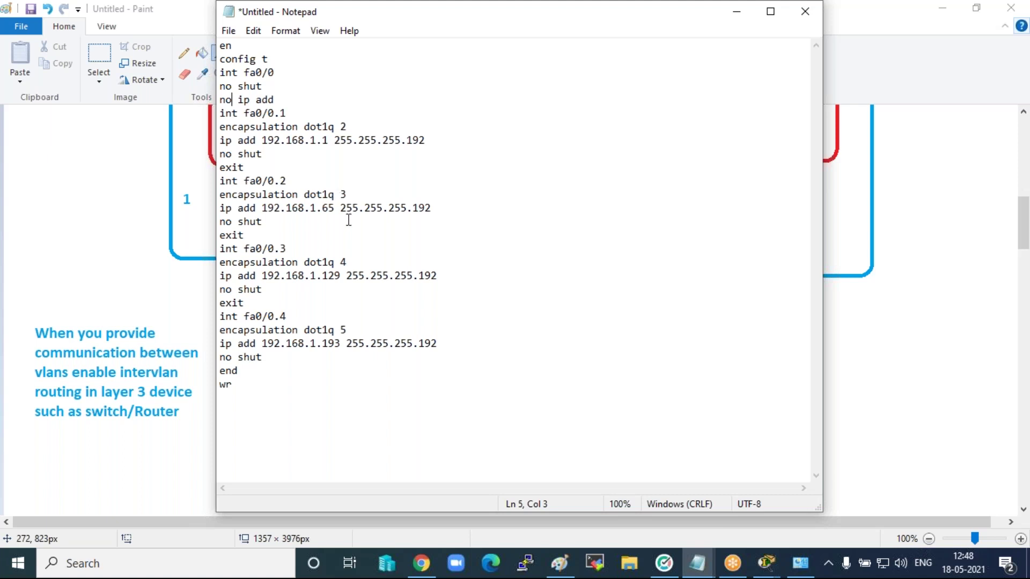
Copy the whole router script from Notepad and switch to the Cisco Packet Tracer topology.
{"action": "left_click_drag", "start_coordinate": [276, 408], "coordinate": [220, 27]}
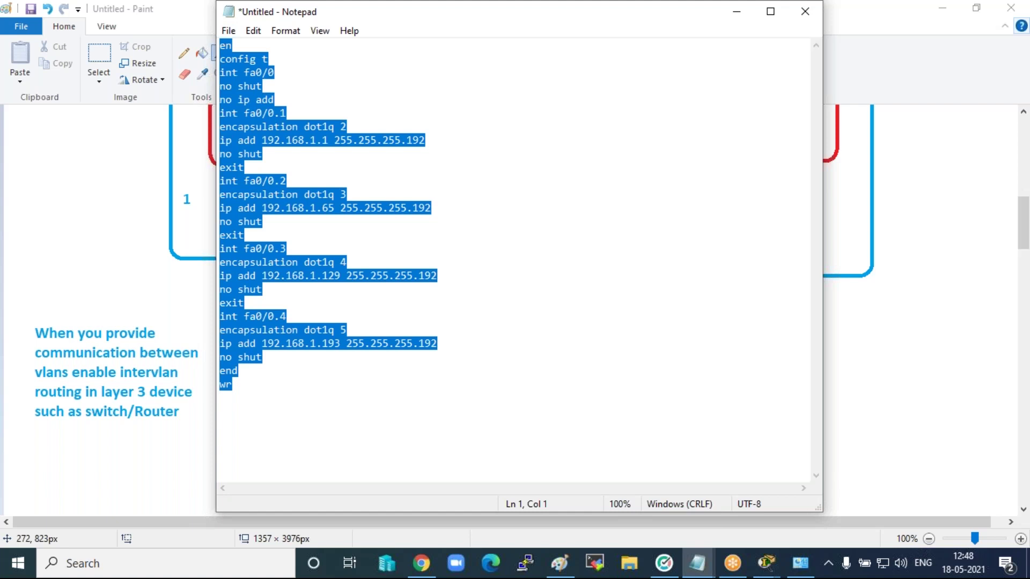
{"action": "left_click", "coordinate": [737, 10]}
{"action": "mouse_move", "coordinate": [766, 563]}
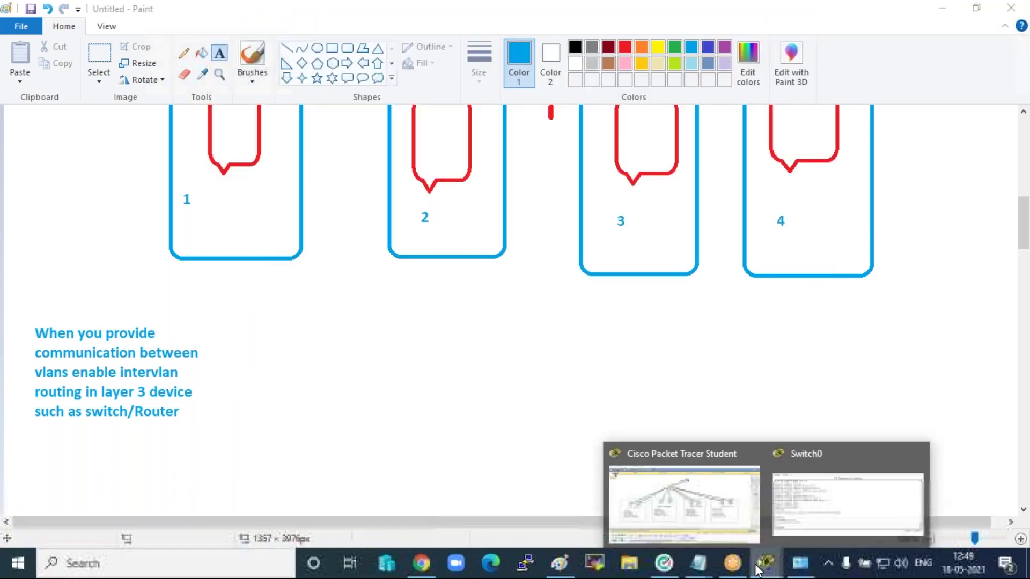
{"action": "left_click", "coordinate": [691, 518]}
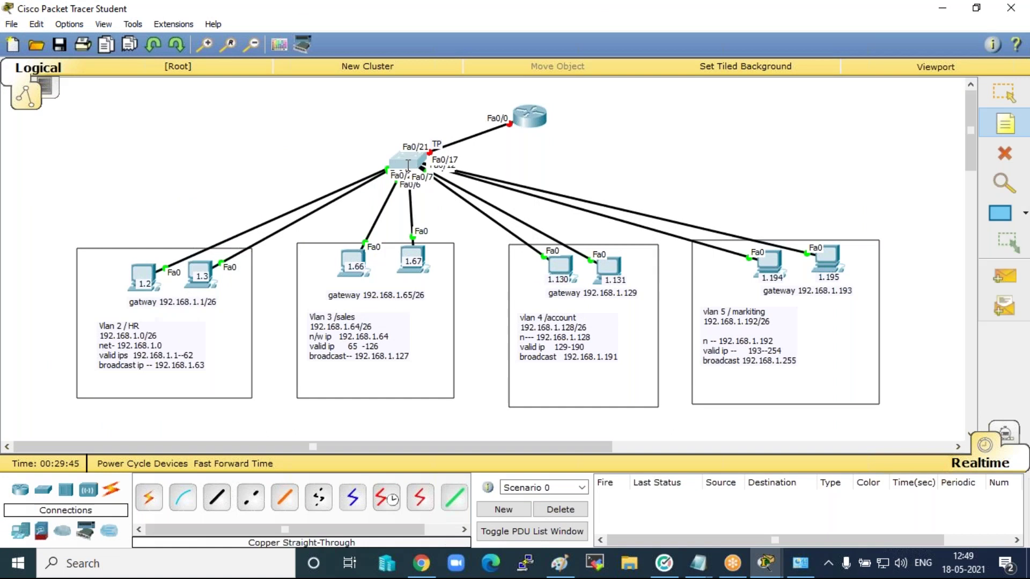
{"action": "left_click", "coordinate": [324, 129]}
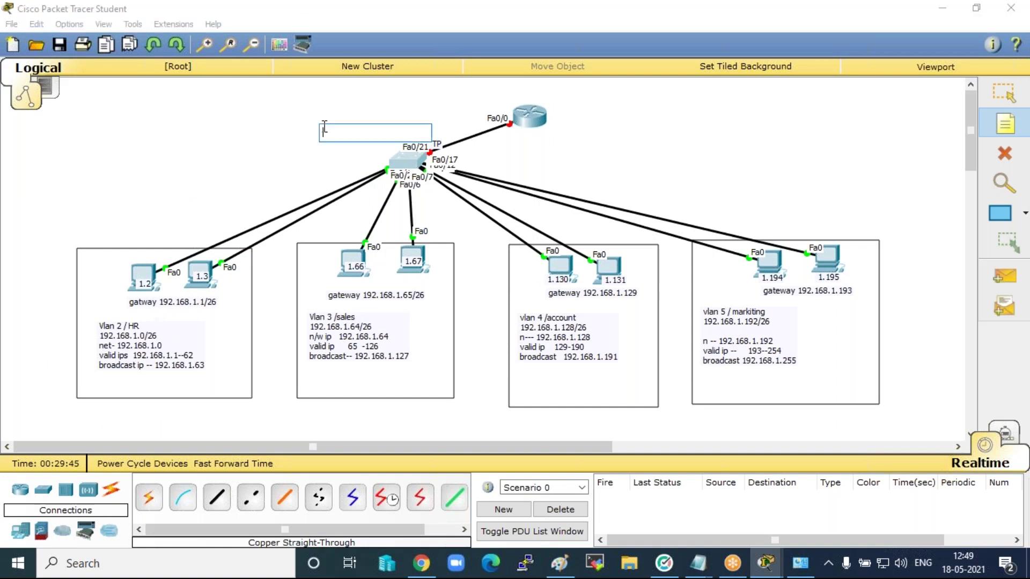
{"action": "left_click", "coordinate": [767, 62]}
{"action": "key", "text": "Escape"}
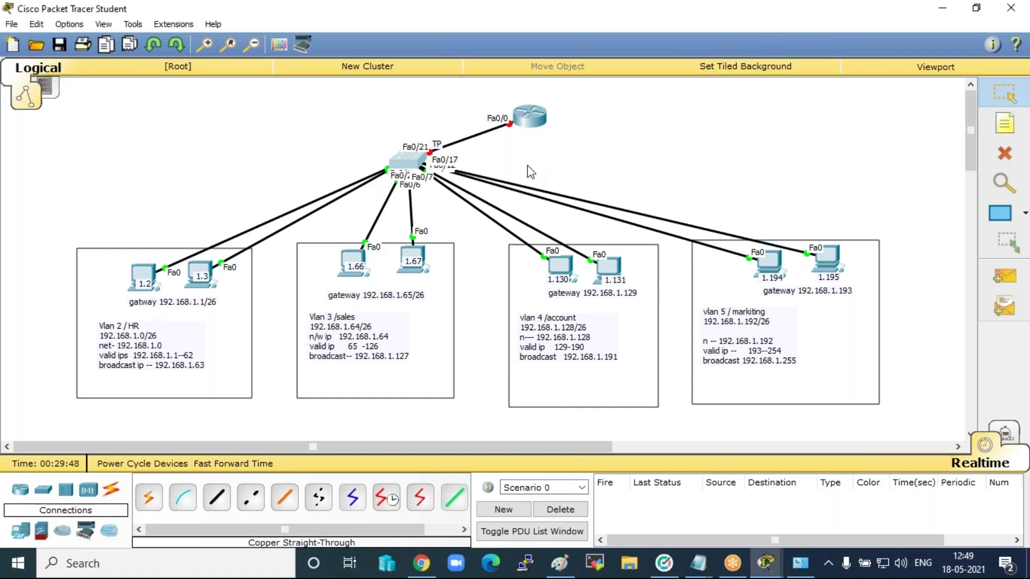
Open the switch's command line, rerun sh int trunk to check the trunk ports, and close its window.
{"action": "left_click", "coordinate": [394, 172]}
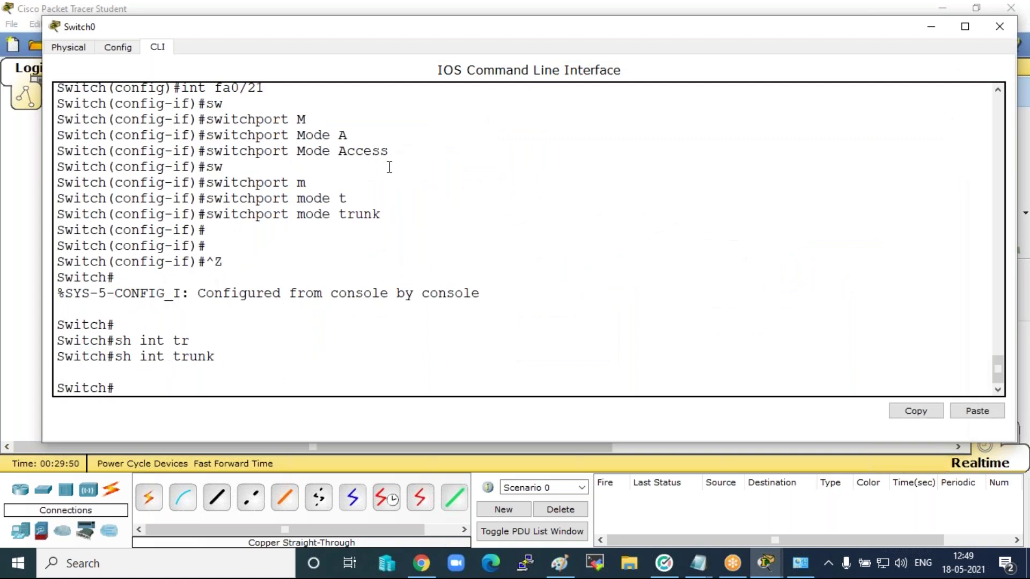
{"action": "left_click", "coordinate": [238, 331]}
{"action": "key", "text": "Up"}
{"action": "key", "text": "Return"}
{"action": "key", "text": "Return"}
{"action": "key", "text": "Return"}
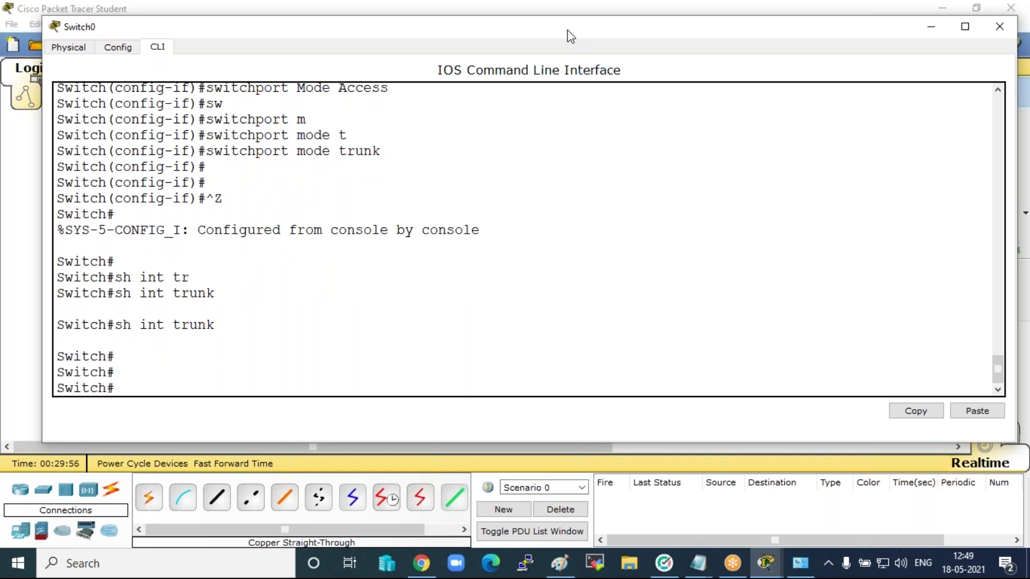
{"action": "left_click", "coordinate": [965, 26]}
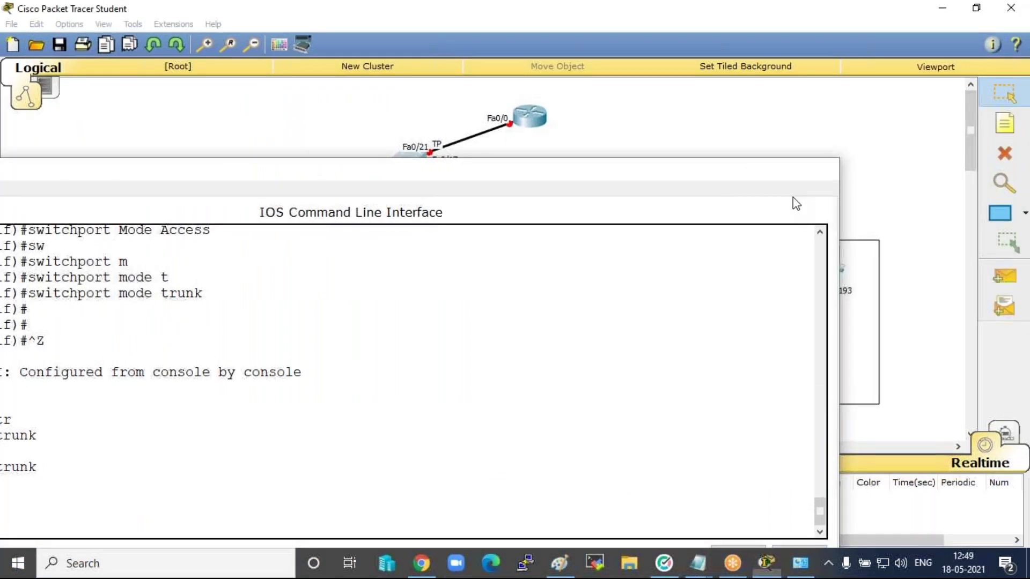
{"action": "left_click", "coordinate": [827, 168]}
Test inter-VLAN connectivity with simple PDUs from PC 1.2 to 1.66 and from 1.194 to 1.131, and delete the scenario's results.
{"action": "left_click", "coordinate": [1004, 277]}
{"action": "left_click", "coordinate": [155, 268]}
{"action": "left_click", "coordinate": [358, 264]}
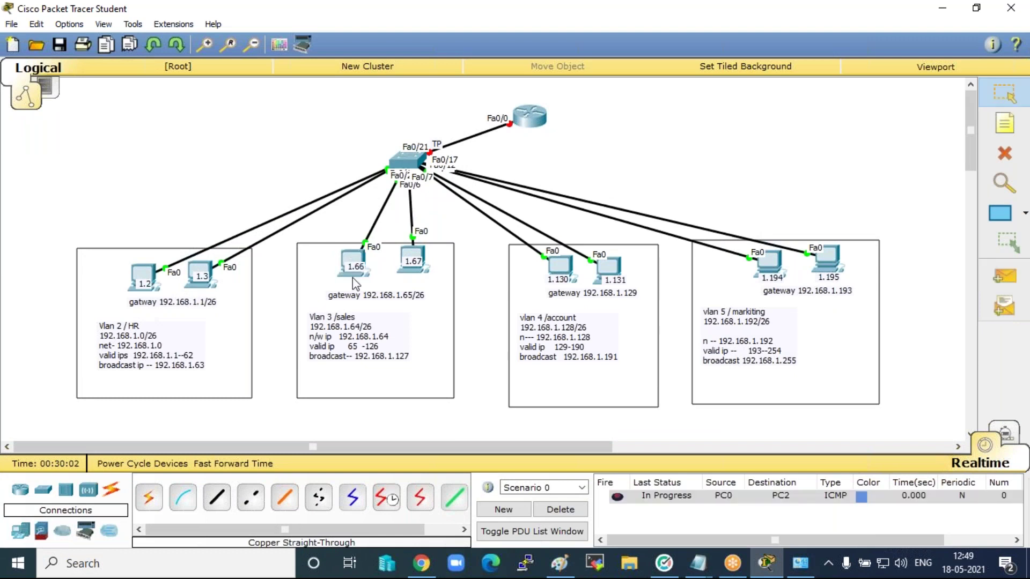
{"action": "left_click", "coordinate": [1004, 277]}
{"action": "left_click", "coordinate": [773, 252]}
{"action": "left_click", "coordinate": [609, 265]}
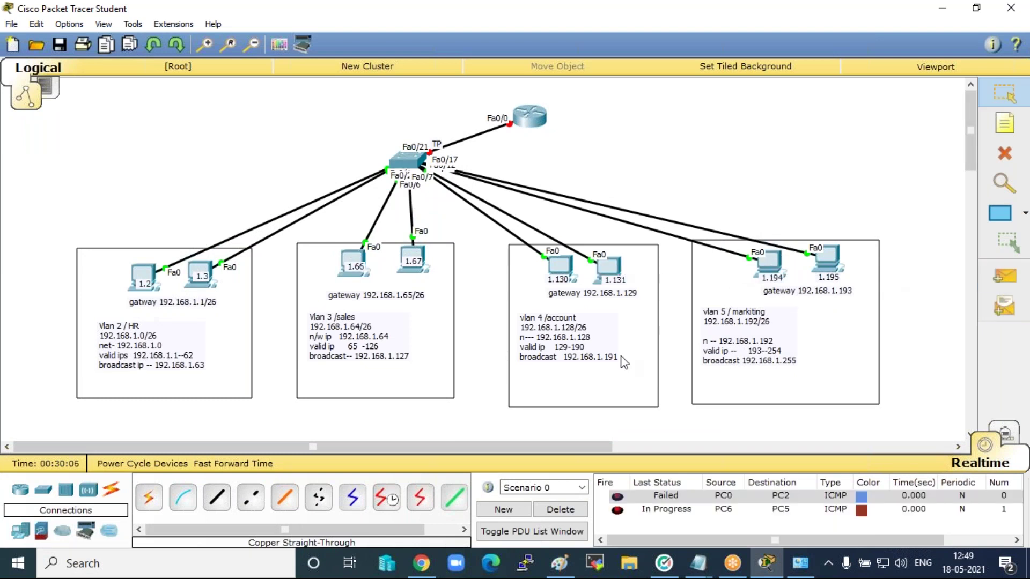
{"action": "left_click", "coordinate": [561, 509]}
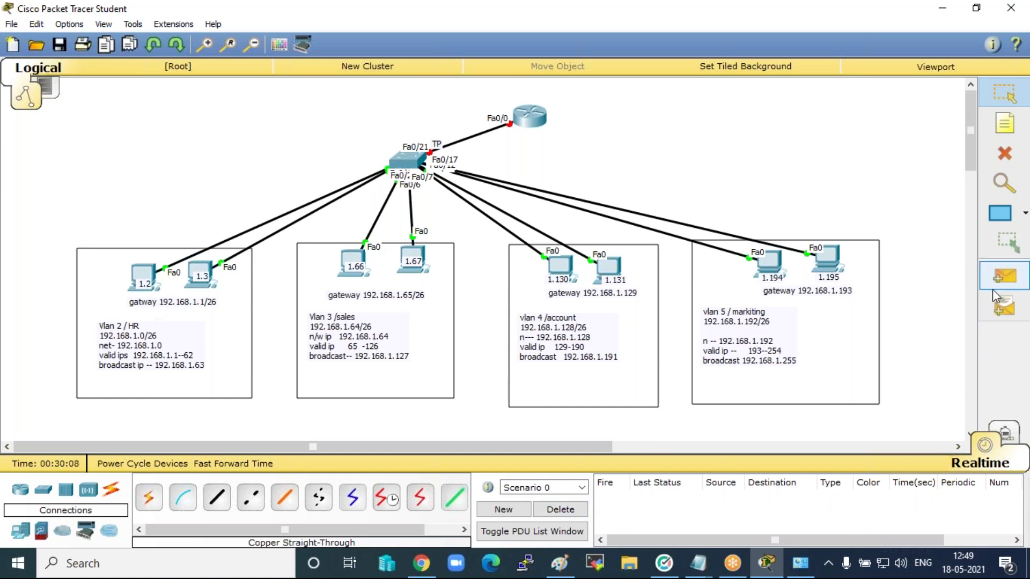
Test connectivity within VLAN 5 by sending a simple PDU from PC 1.195 to PC 1.194.
{"action": "left_click", "coordinate": [1003, 277]}
{"action": "left_click", "coordinate": [829, 258]}
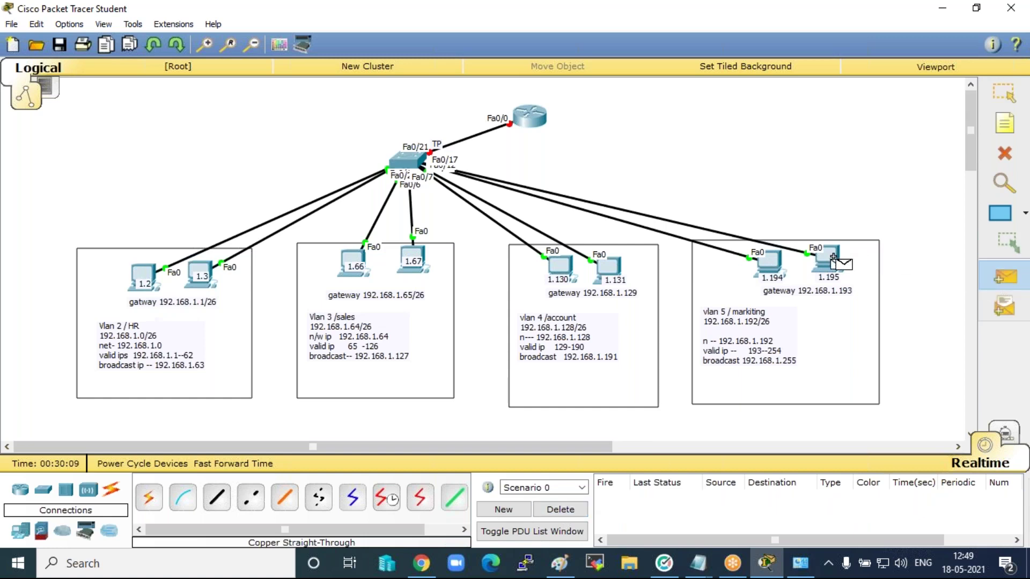
{"action": "left_click", "coordinate": [774, 265]}
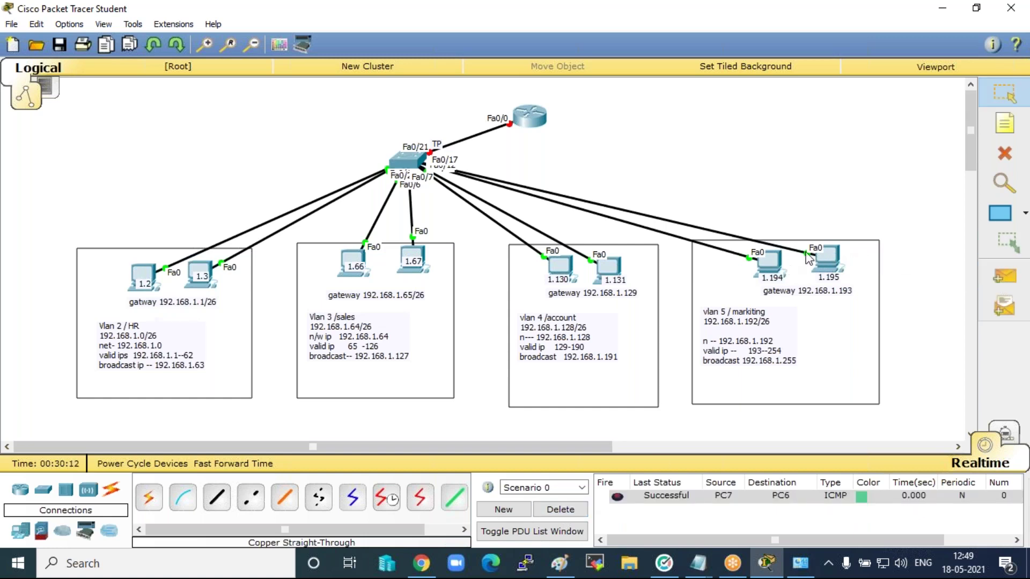
Open the router's command line and decline the initial configuration dialog to reach its prompt.
{"action": "left_click", "coordinate": [536, 115]}
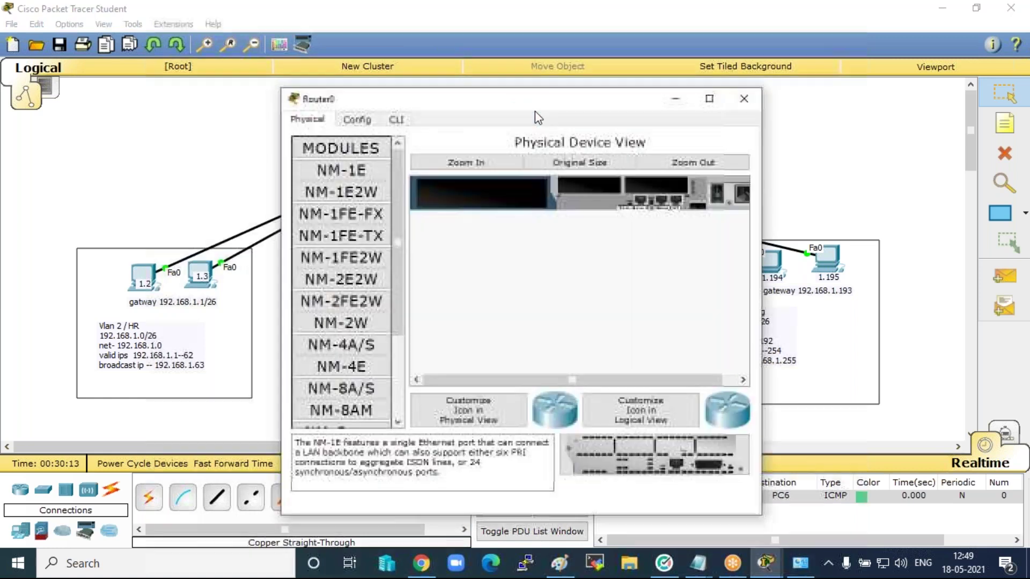
{"action": "left_click", "coordinate": [396, 119]}
{"action": "type", "text": "n"}
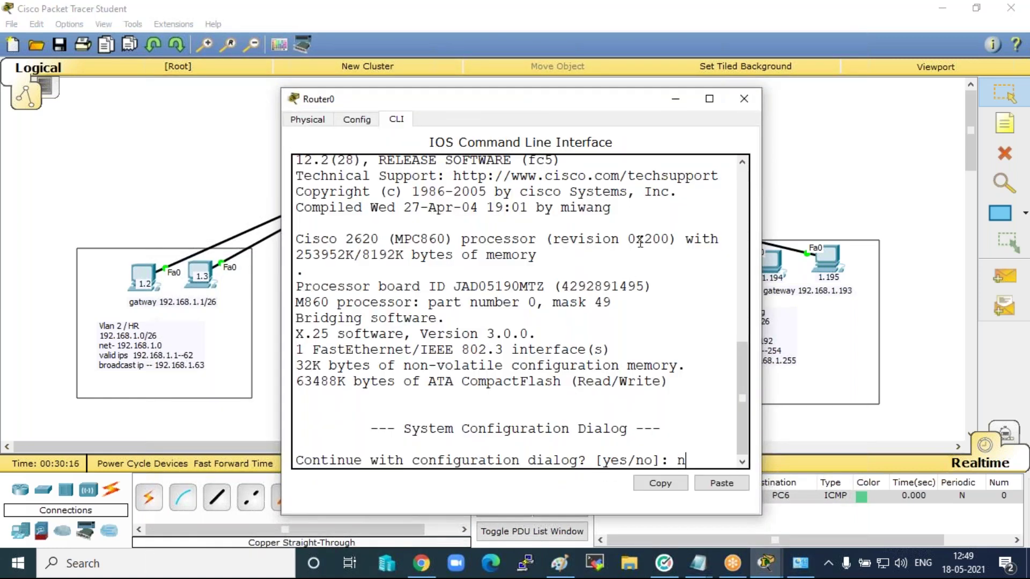
{"action": "key", "text": "Return"}
{"action": "key", "text": "Return"}
{"action": "key", "text": "Return"}
{"action": "key", "text": "Return"}
Paste the copied sub-interface script into the router's command line, review the executed commands, and minimize the router window.
{"action": "left_click", "coordinate": [721, 483]}
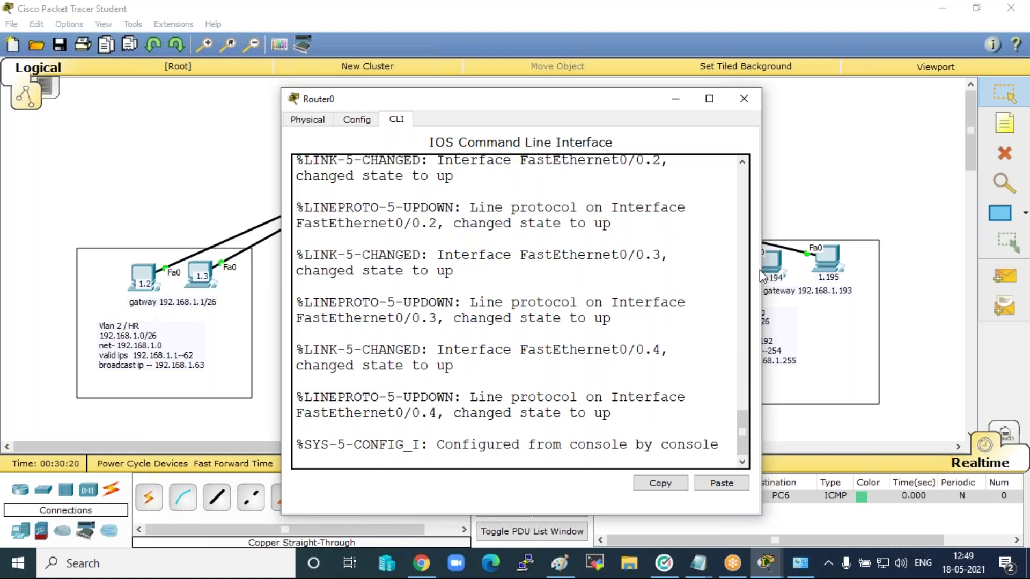
{"action": "left_click_drag", "start_coordinate": [761, 270], "coordinate": [996, 270]}
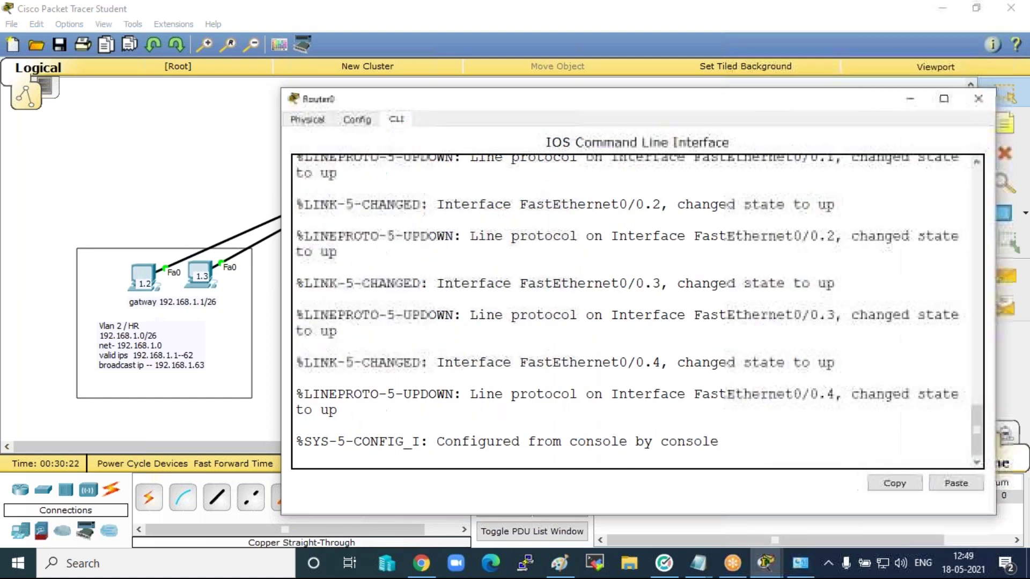
{"action": "scroll", "coordinate": [639, 342], "scroll_direction": "up", "scroll_amount": 7}
{"action": "scroll", "coordinate": [643, 338], "scroll_direction": "up", "scroll_amount": 4}
{"action": "scroll", "coordinate": [643, 338], "scroll_direction": "up", "scroll_amount": 2}
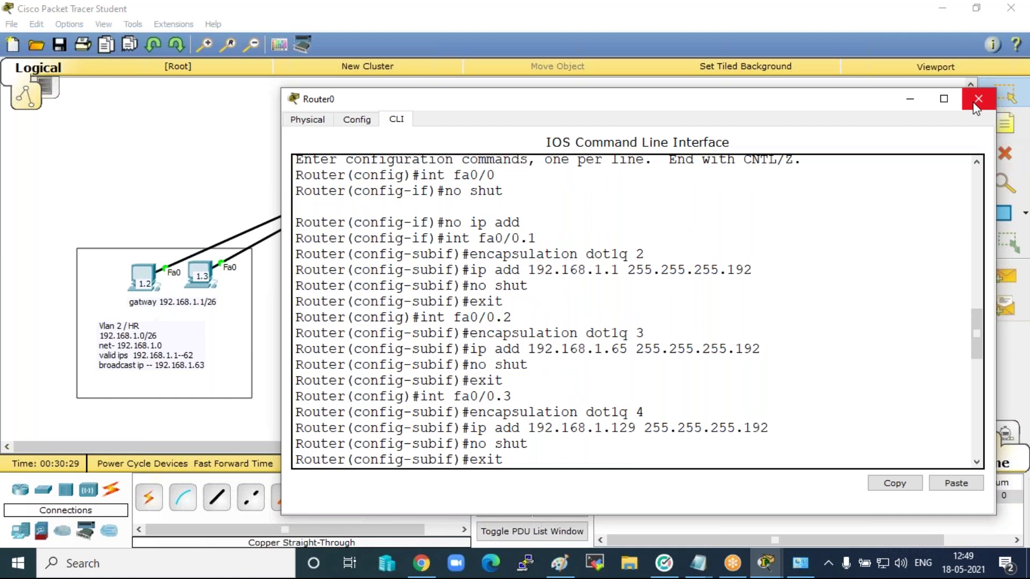
{"action": "left_click", "coordinate": [910, 99]}
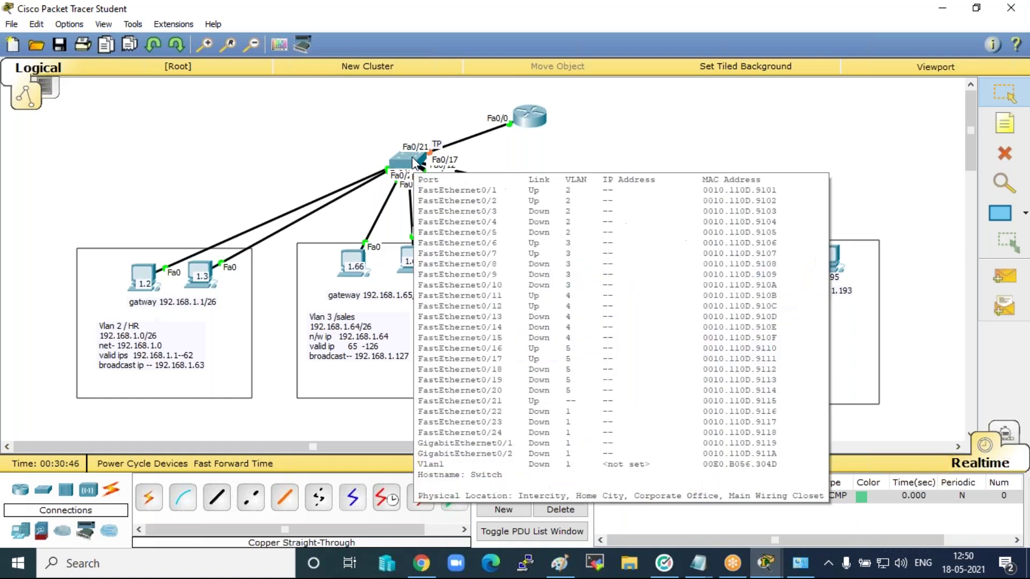
Run sh int trunk in the switch's command line with the router link up.
{"action": "left_click", "coordinate": [414, 163]}
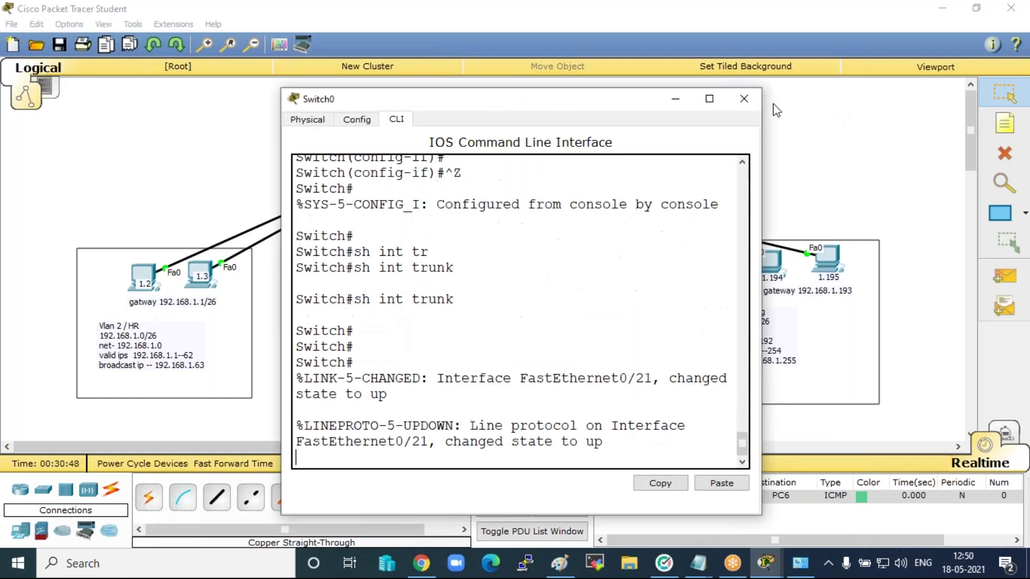
{"action": "left_click", "coordinate": [744, 98]}
{"action": "mouse_move", "coordinate": [403, 152]}
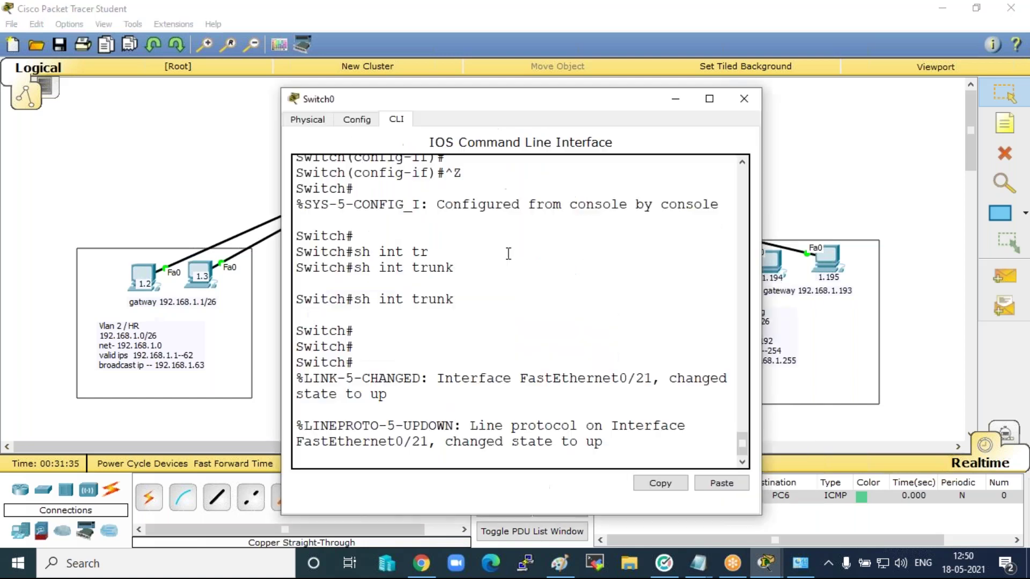
{"action": "key", "text": "Return"}
{"action": "key", "text": "Return"}
{"action": "key", "text": "Return"}
{"action": "key", "text": "Up"}
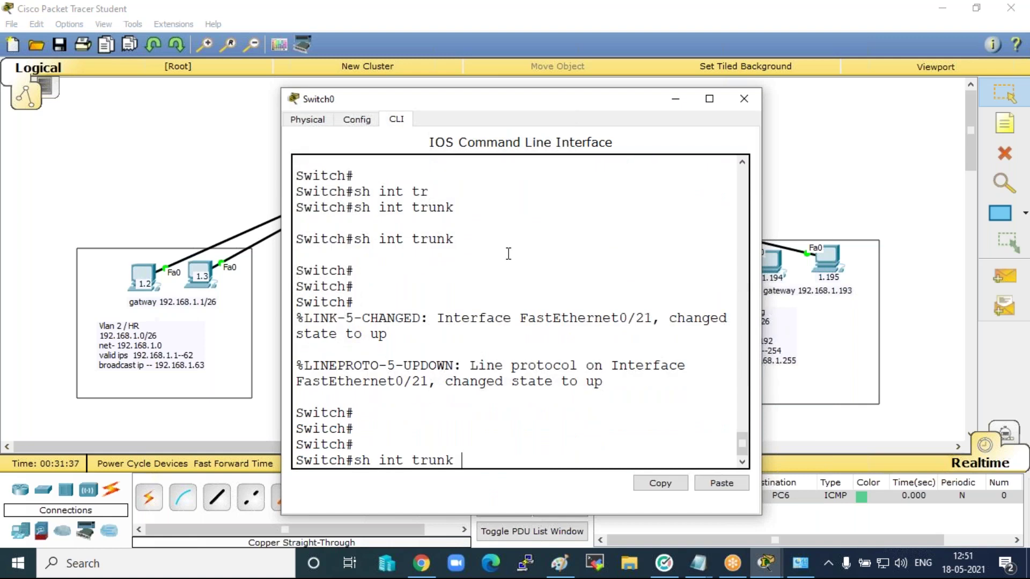
{"action": "key", "text": "Return"}
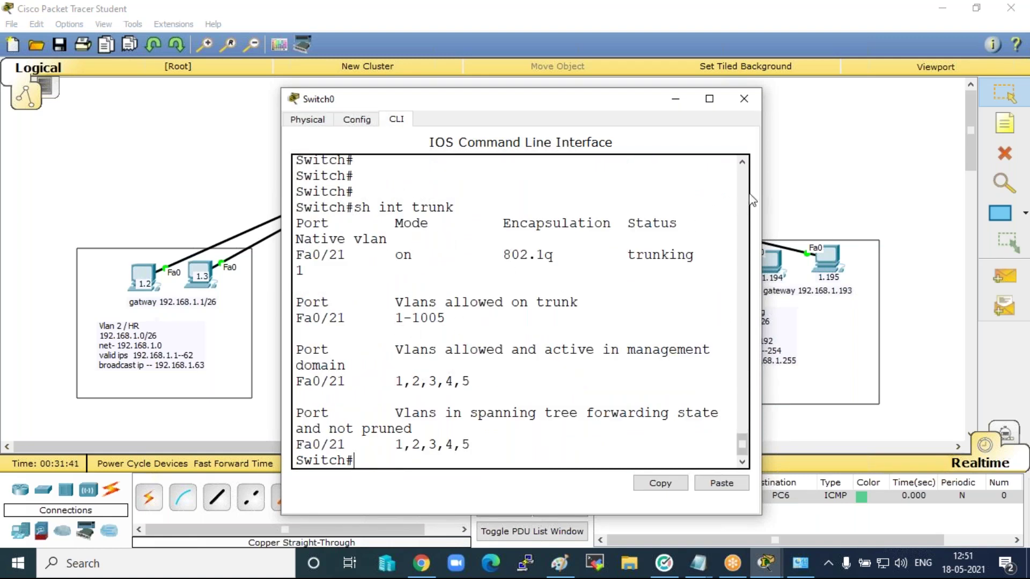
Widen the switch window, examine the trunk's active VLANs, encapsulation, native VLAN and allowed VLAN range, and close it.
{"action": "left_click_drag", "start_coordinate": [761, 189], "coordinate": [1001, 188]}
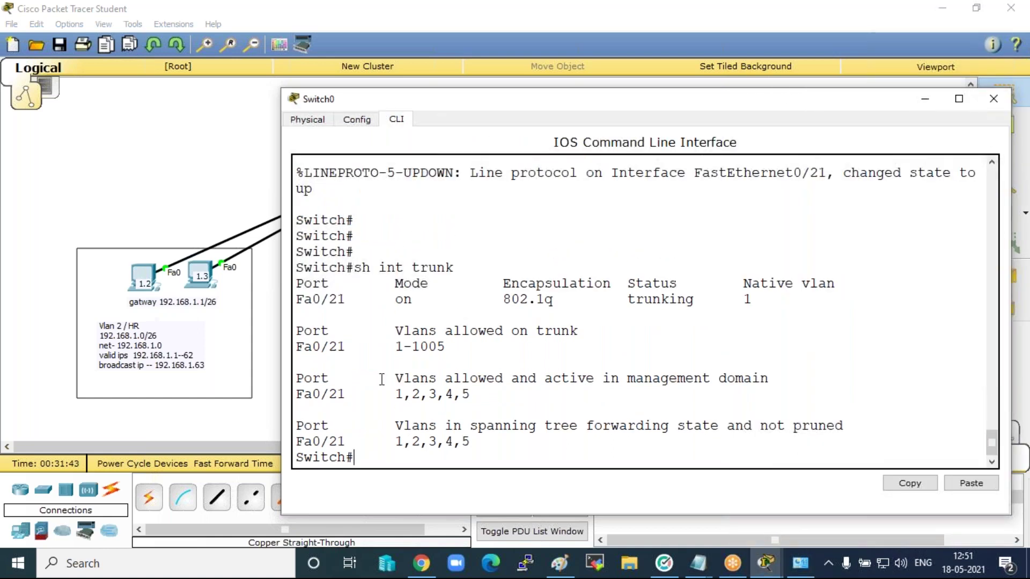
{"action": "left_click_drag", "start_coordinate": [387, 394], "coordinate": [491, 393]}
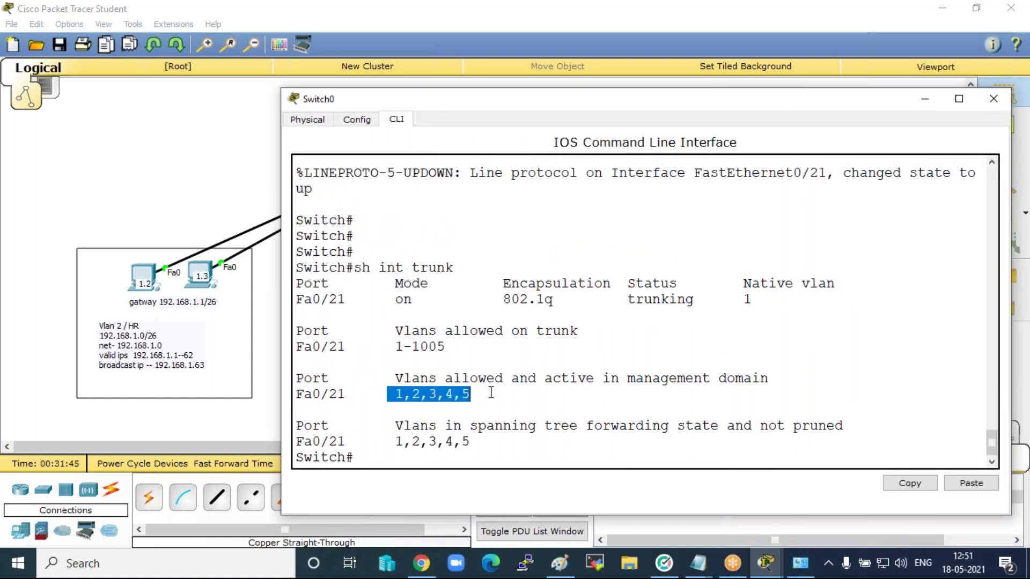
{"action": "left_click_drag", "start_coordinate": [495, 300], "coordinate": [572, 303]}
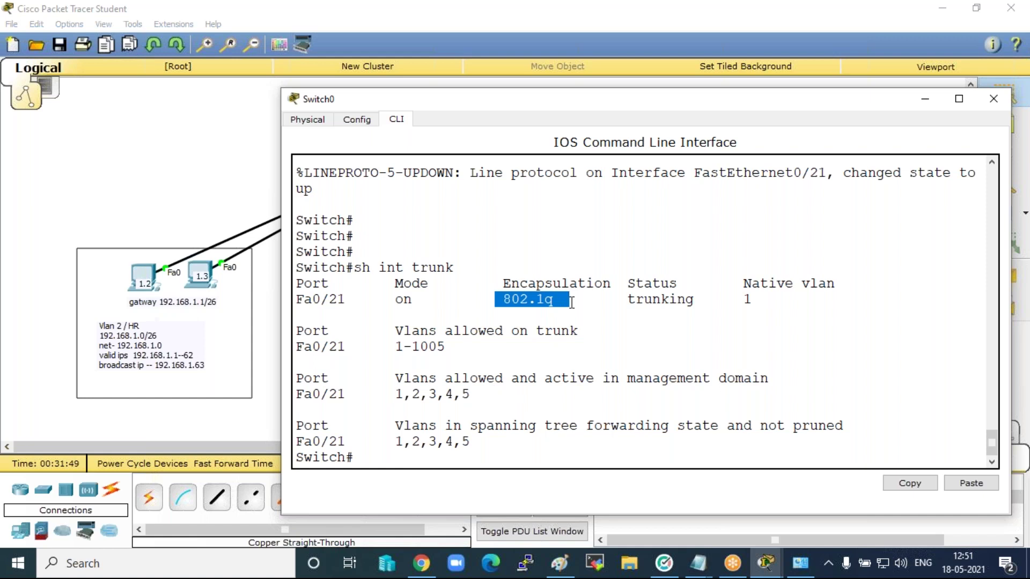
{"action": "left_click_drag", "start_coordinate": [739, 299], "coordinate": [785, 300]}
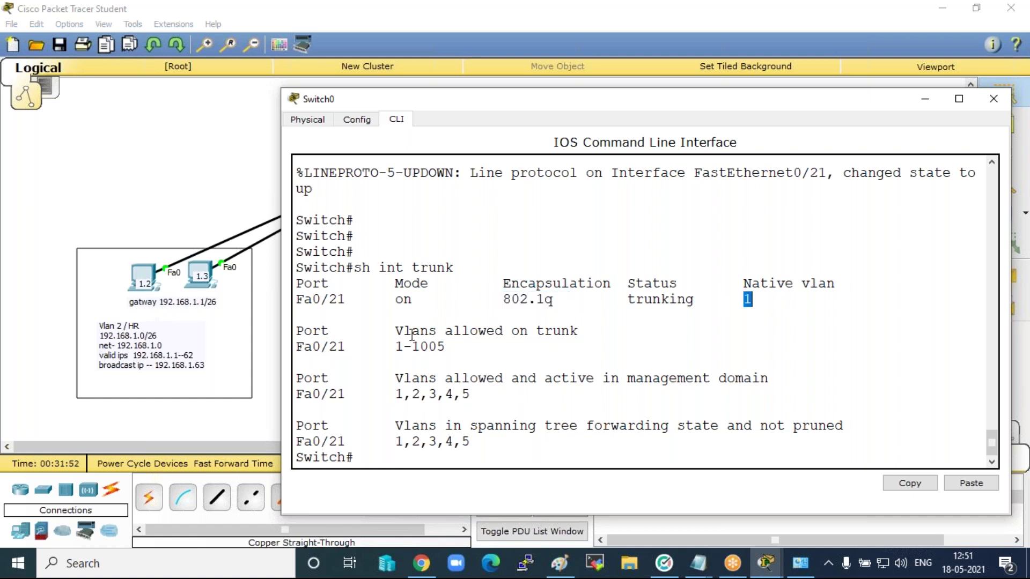
{"action": "left_click_drag", "start_coordinate": [388, 346], "coordinate": [472, 347]}
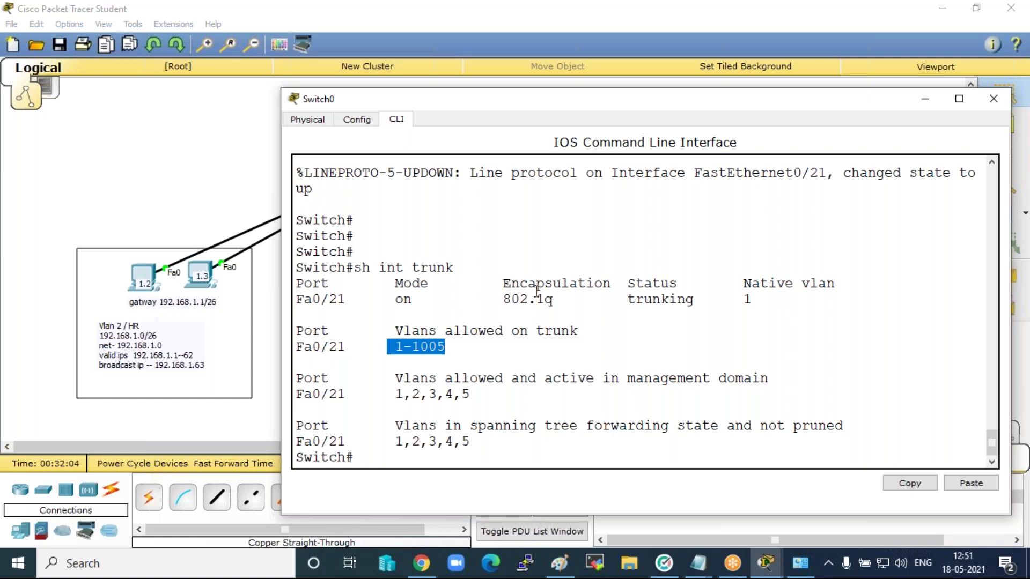
{"action": "left_click", "coordinate": [994, 98]}
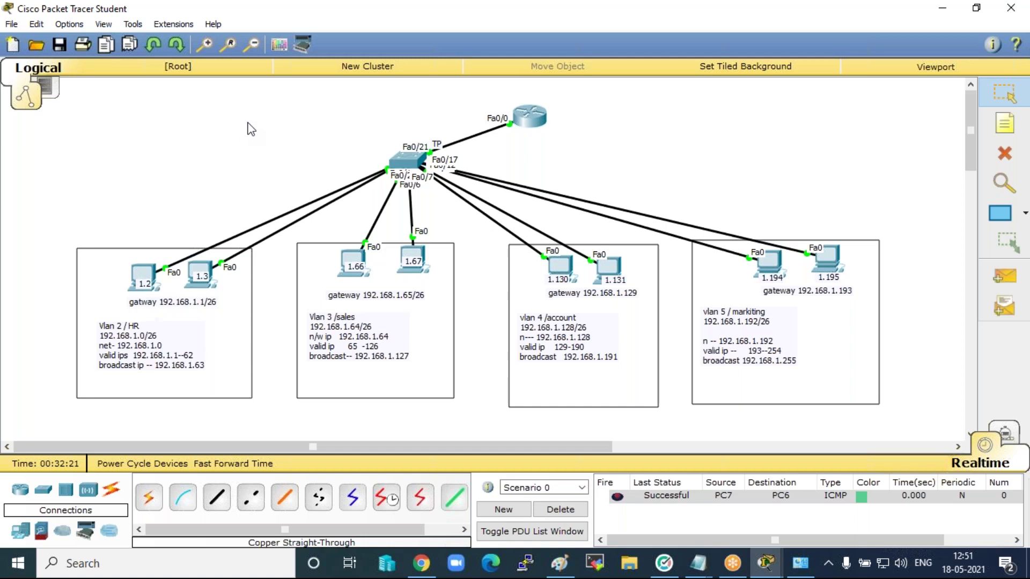
Delete the scenario's PDU results and clear the default gateway in the IP configuration of PC 1.2.
{"action": "left_click", "coordinate": [560, 509]}
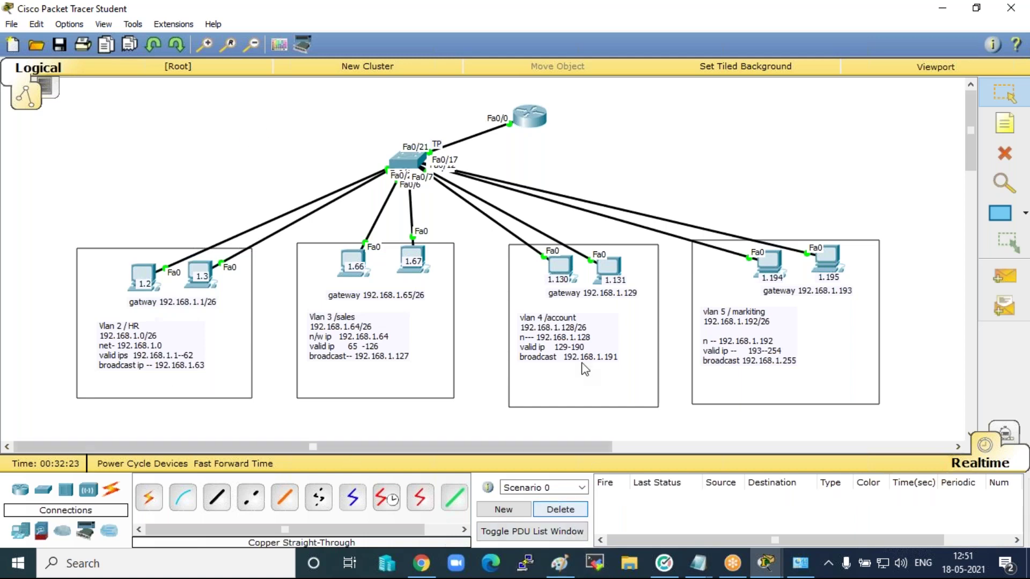
{"action": "left_click", "coordinate": [138, 275]}
{"action": "left_click", "coordinate": [336, 166]}
{"action": "left_click_drag", "start_coordinate": [483, 247], "coordinate": [298, 229]}
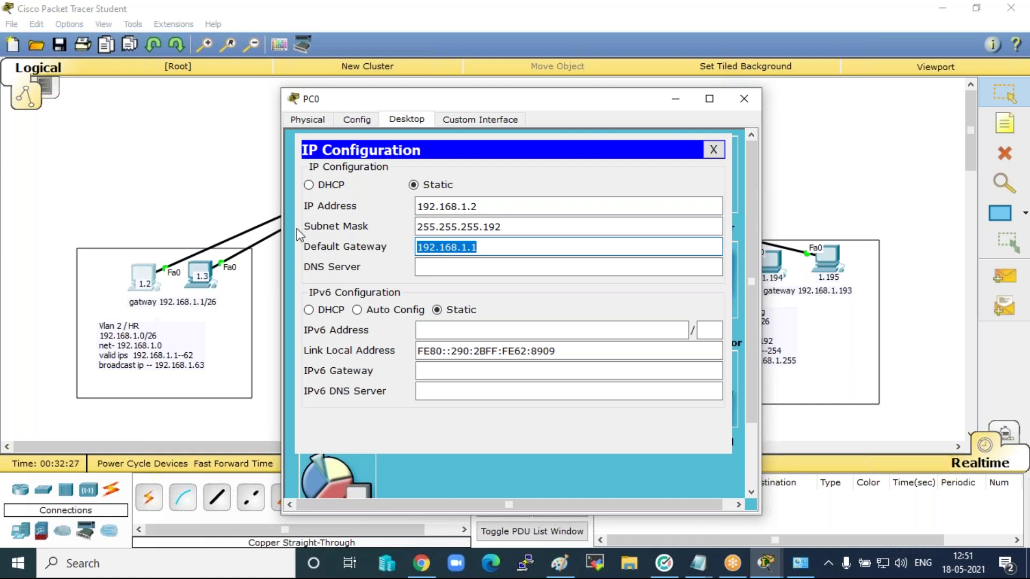
{"action": "key", "text": "BackSpace"}
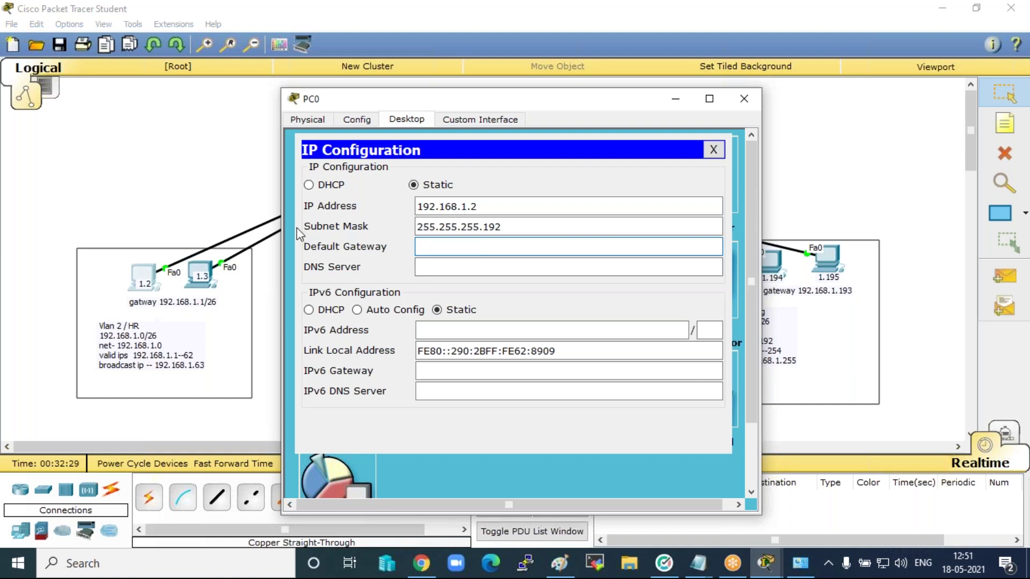
{"action": "left_click", "coordinate": [745, 100]}
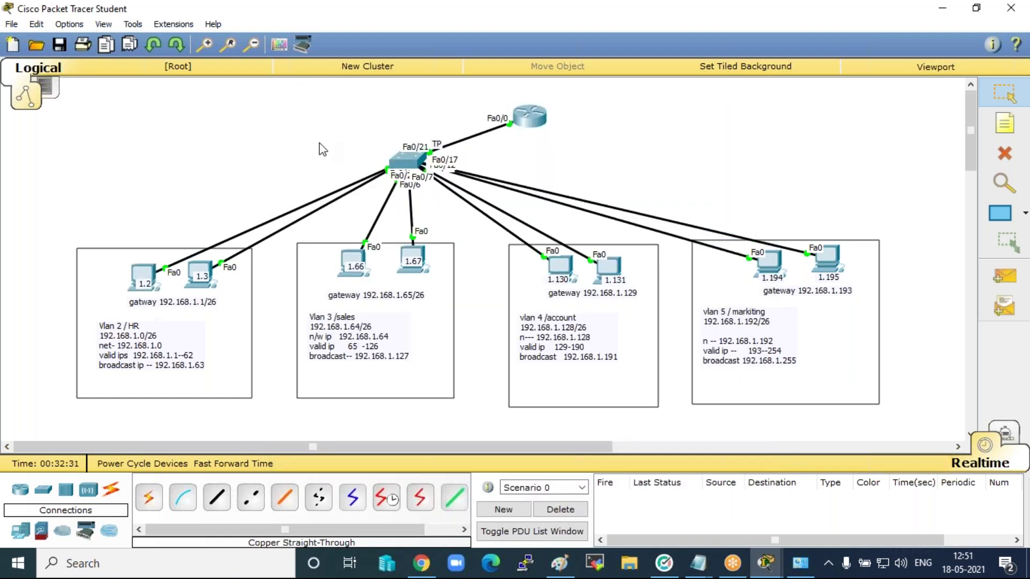
Clear the default gateway in the IP configuration of PC 1.66 and close its window.
{"action": "left_click", "coordinate": [353, 251]}
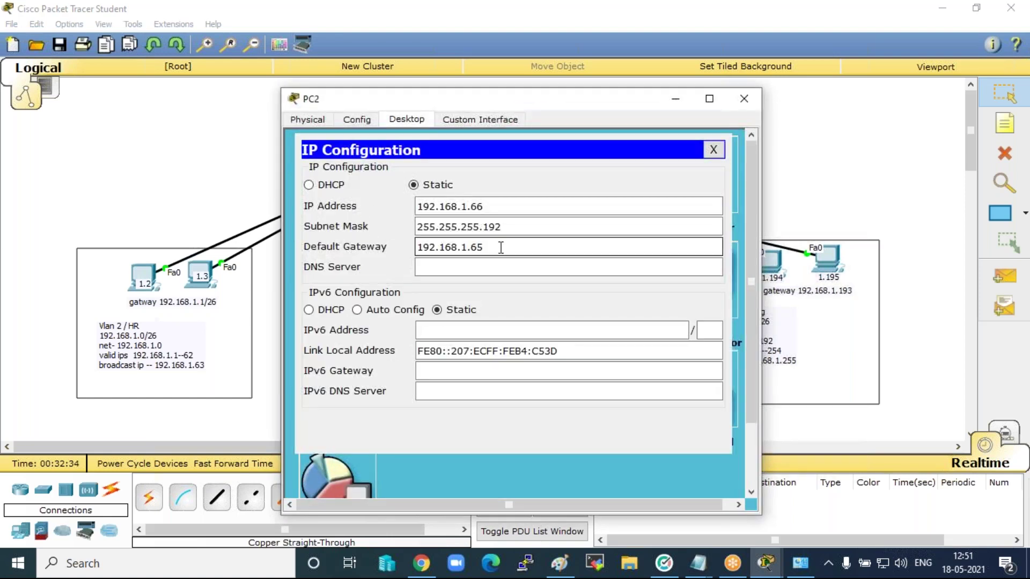
{"action": "left_click_drag", "start_coordinate": [418, 246], "coordinate": [483, 247]}
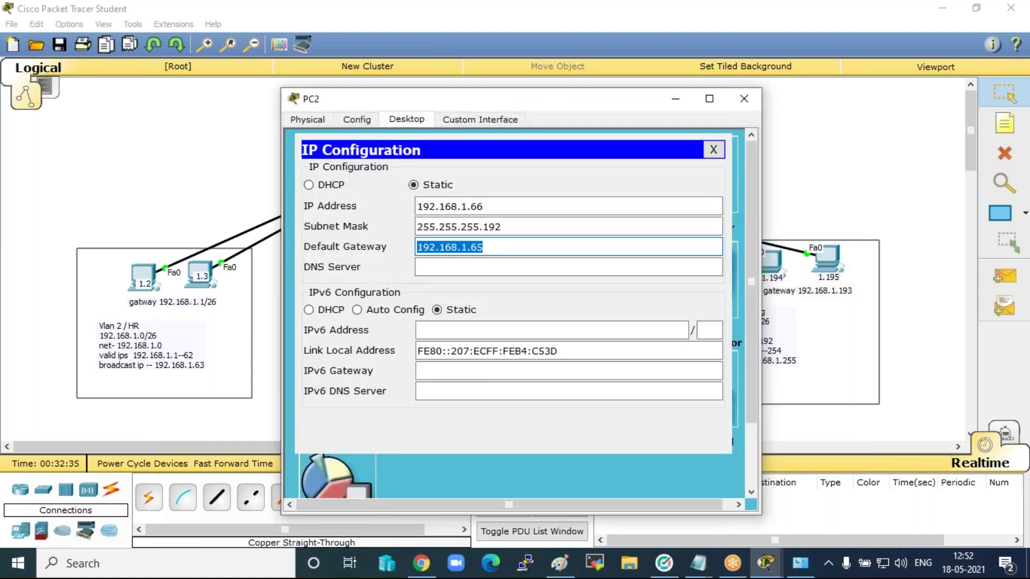
{"action": "key", "text": "BackSpace"}
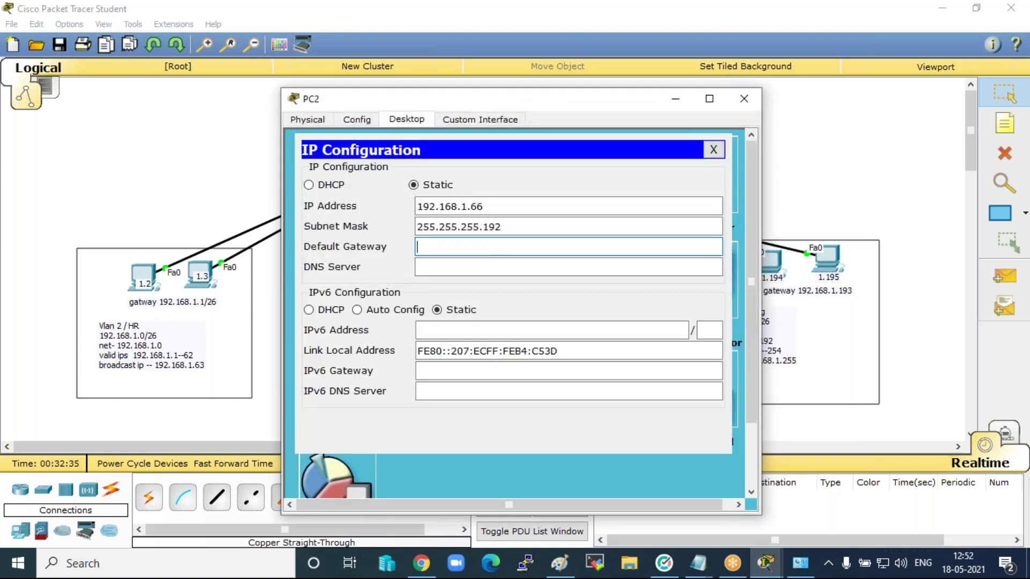
{"action": "left_click", "coordinate": [744, 102]}
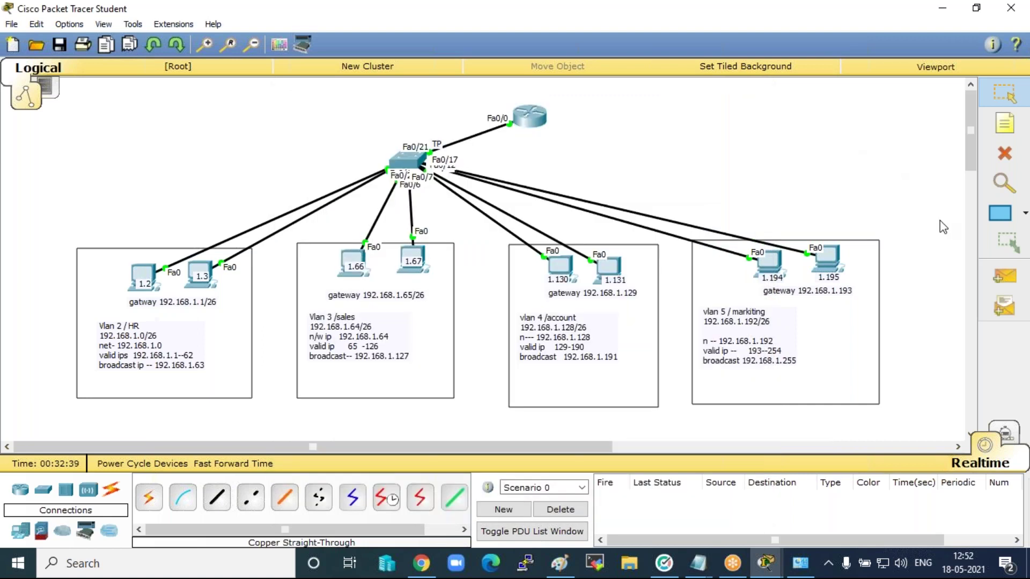
Test connectivity with simple PDUs from PC 1.2 to PC 1.66 and from PC 1.2 to PC 1.3, and delete the scenario's results.
{"action": "left_click", "coordinate": [1008, 284]}
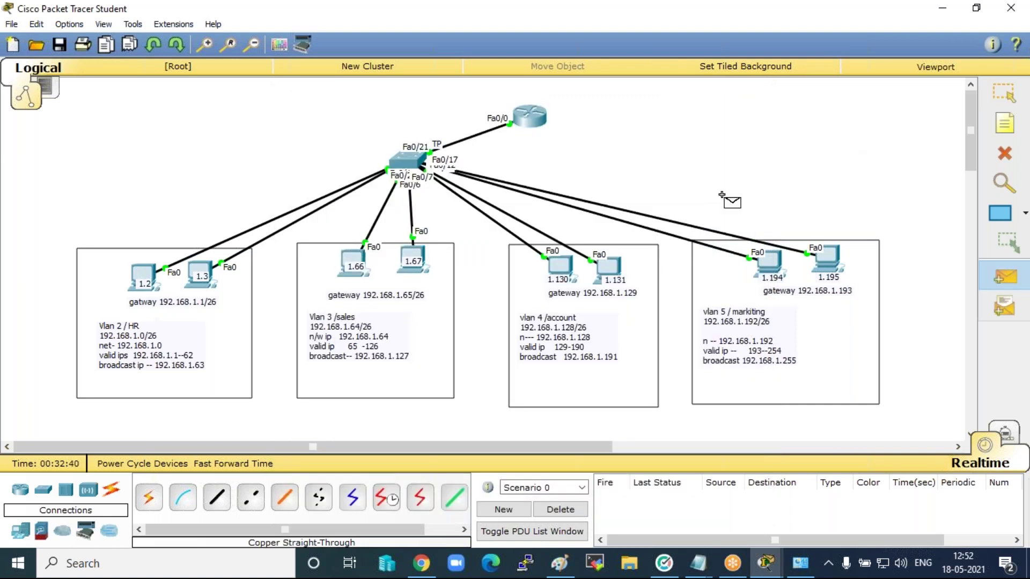
{"action": "left_click", "coordinate": [145, 275]}
{"action": "left_click", "coordinate": [354, 262]}
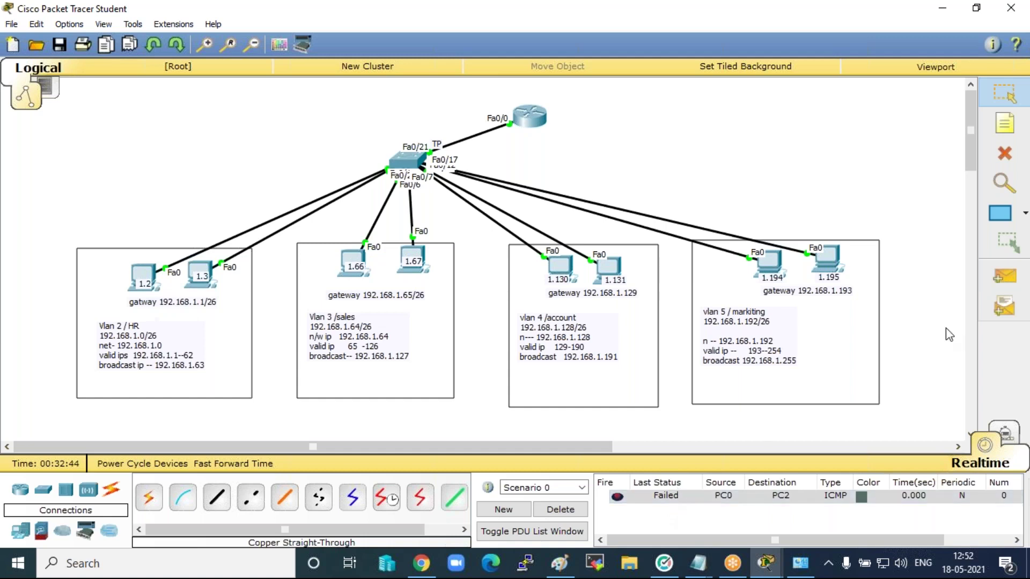
{"action": "left_click", "coordinate": [1002, 280]}
{"action": "left_click", "coordinate": [144, 275]}
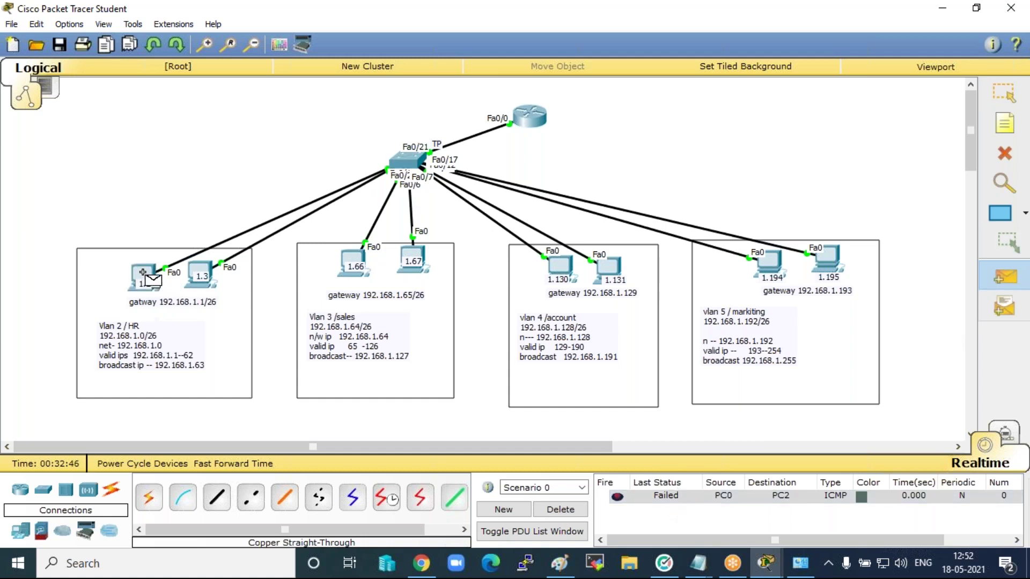
{"action": "left_click", "coordinate": [200, 274]}
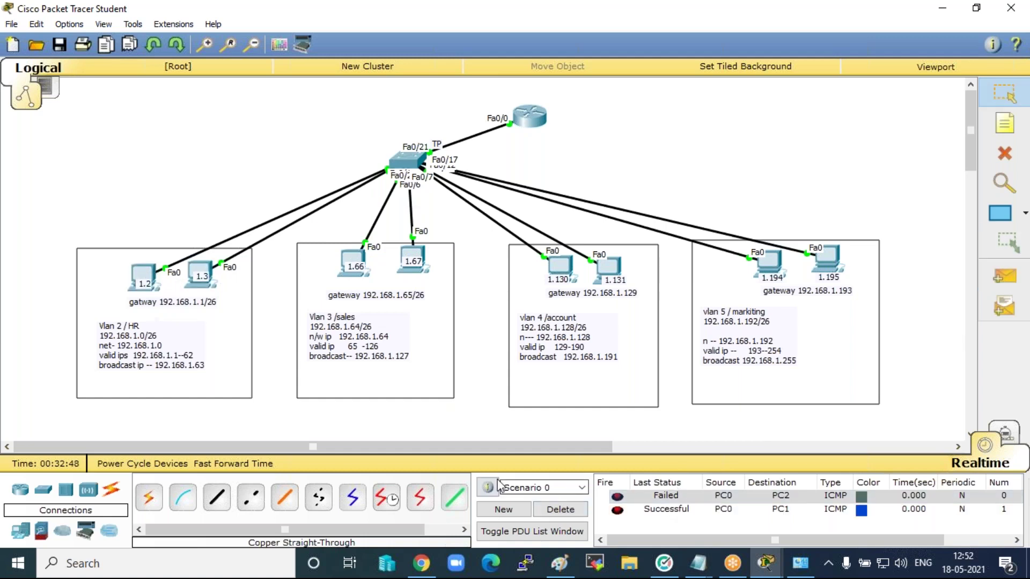
{"action": "left_click", "coordinate": [572, 515]}
Test connectivity within VLAN 3 with a simple PDU from PC 1.66 to PC 1.67, and delete the result.
{"action": "left_click", "coordinate": [1001, 277]}
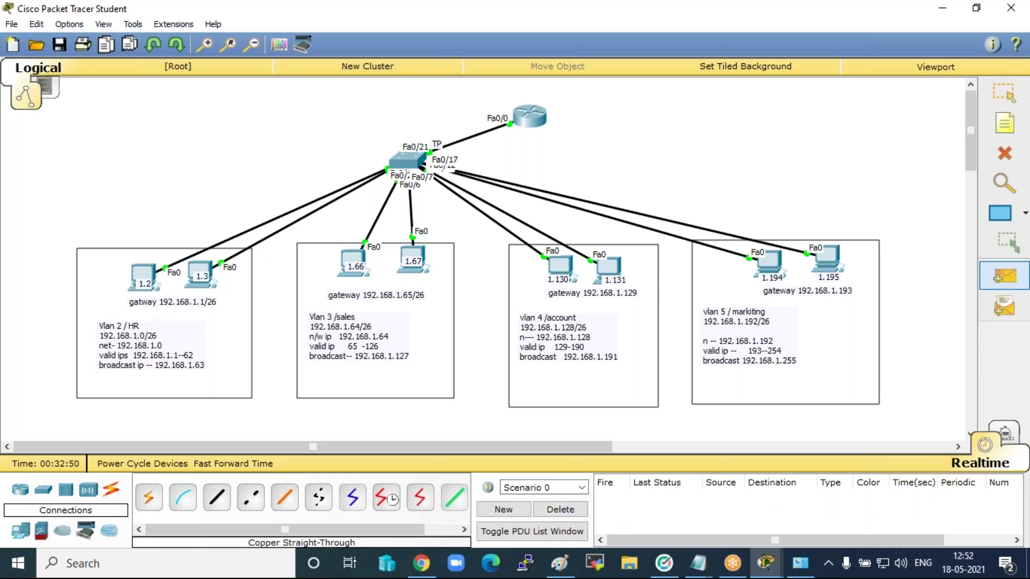
{"action": "left_click", "coordinate": [356, 263]}
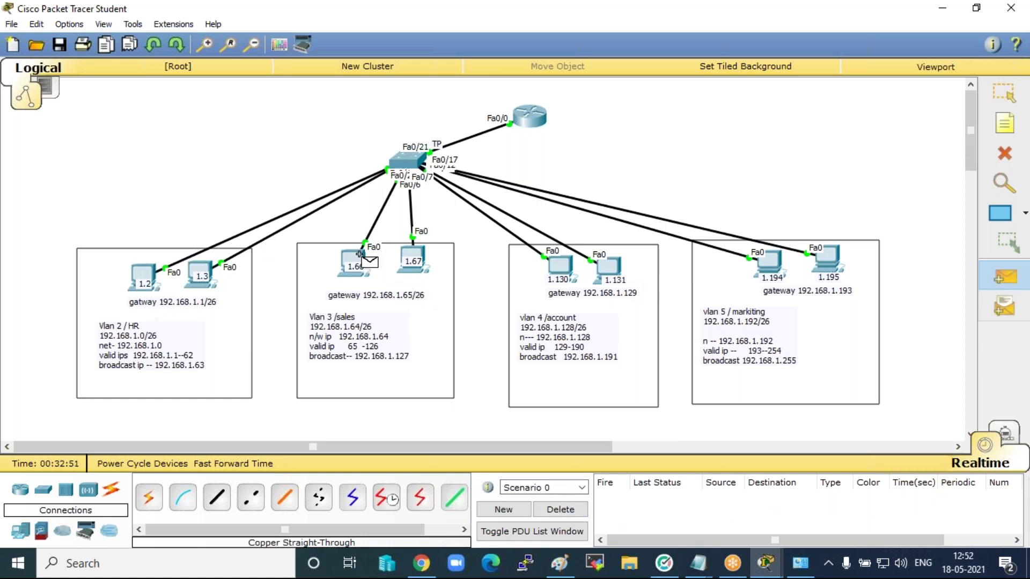
{"action": "left_click", "coordinate": [425, 254]}
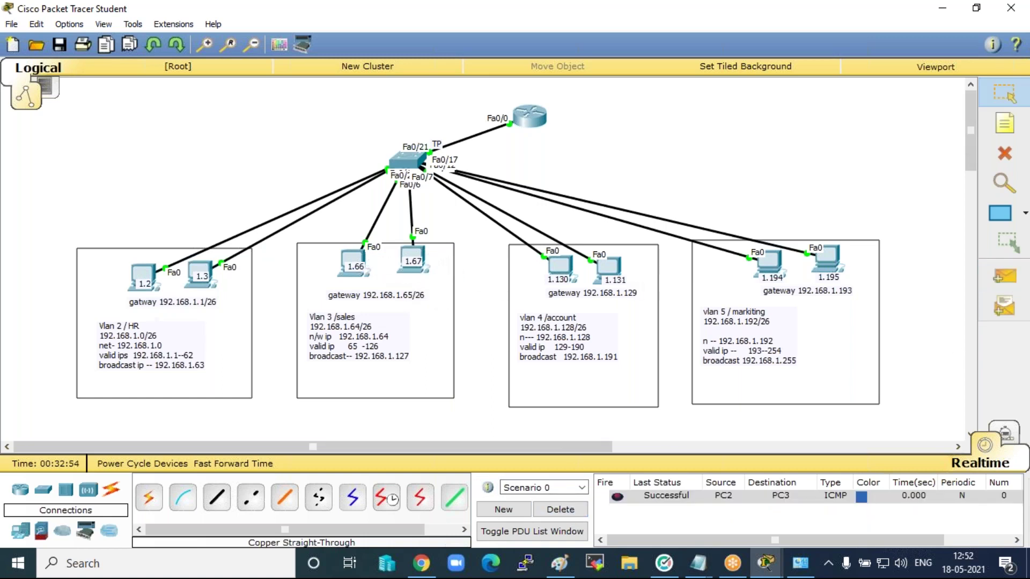
{"action": "left_click", "coordinate": [561, 509]}
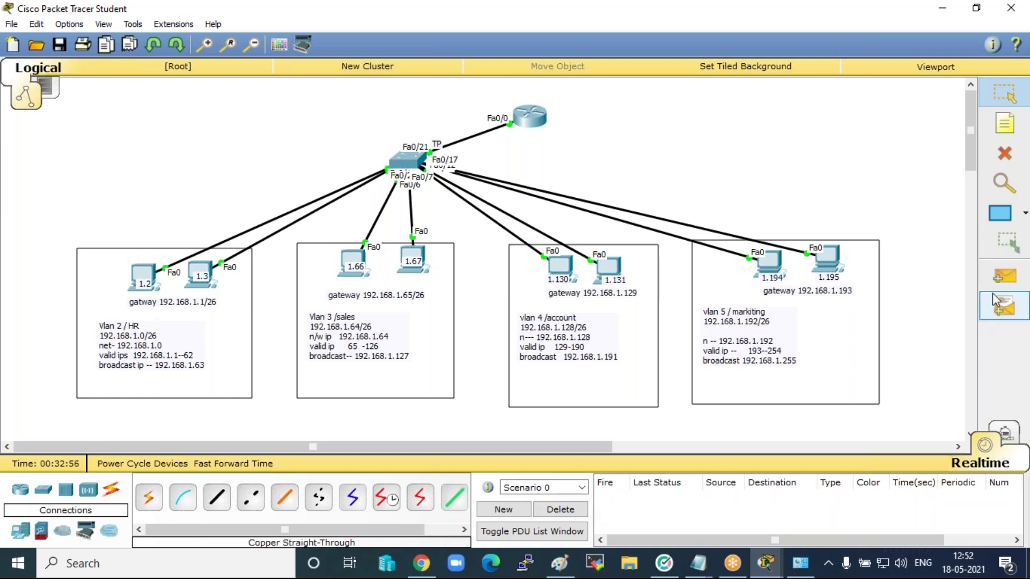
Send a simple PDU from PC 1.2 in VLAN 2 to PC 1.66 in VLAN 3, and delete the result.
{"action": "left_click", "coordinate": [1001, 277]}
{"action": "left_click", "coordinate": [144, 271]}
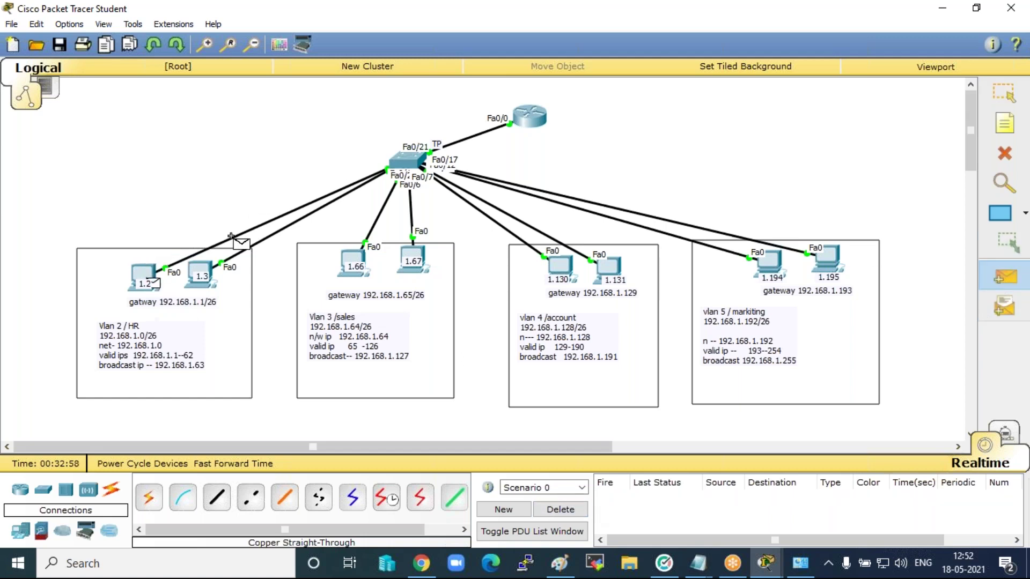
{"action": "left_click", "coordinate": [354, 262]}
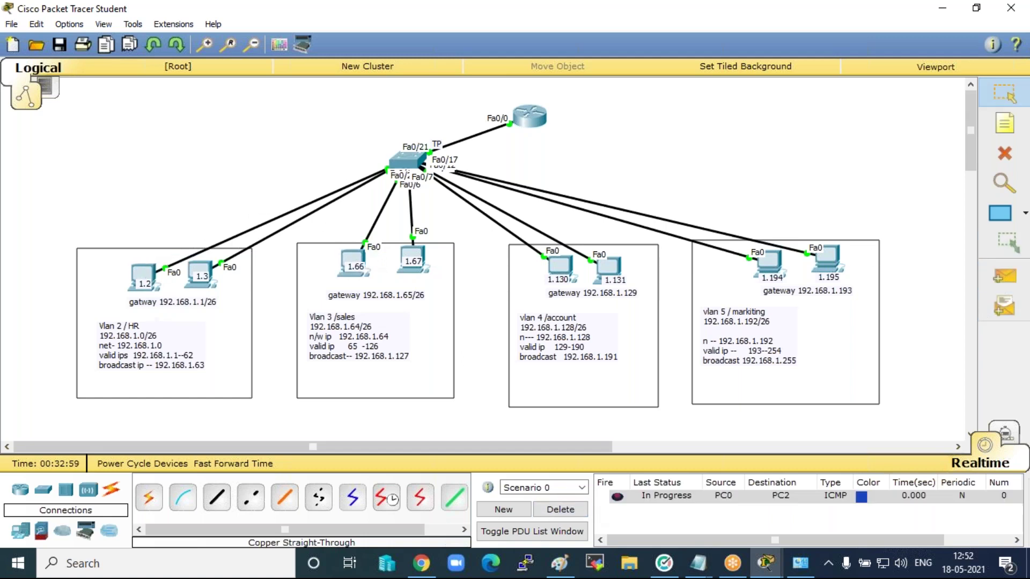
{"action": "left_click", "coordinate": [553, 510]}
Test inter-VLAN connectivity from PC 1.3 to PC 1.67 with a simple PDU twice, deleting the result after each attempt.
{"action": "left_click", "coordinate": [1001, 277]}
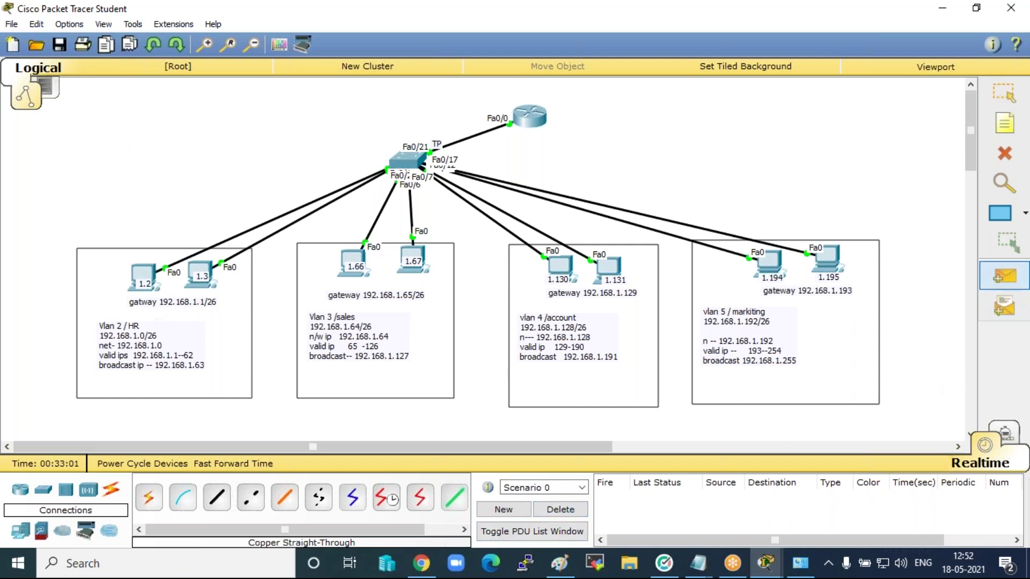
{"action": "left_click", "coordinate": [202, 262]}
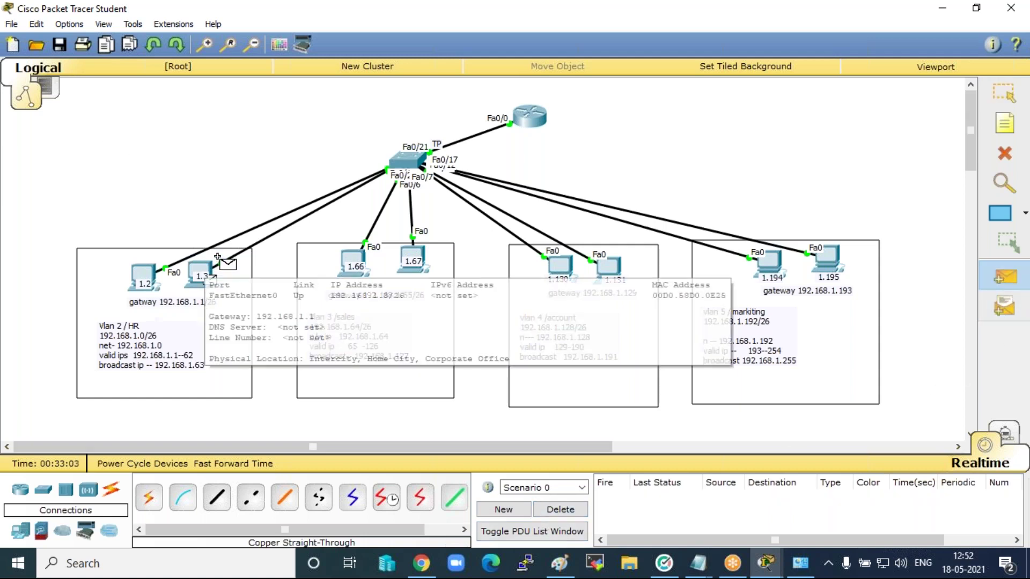
{"action": "left_click", "coordinate": [419, 251]}
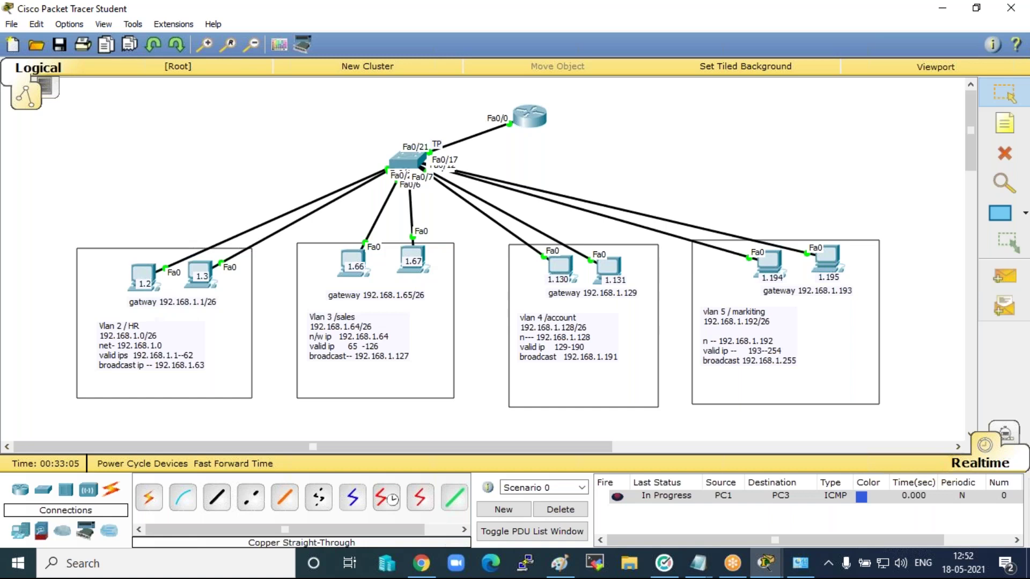
{"action": "left_click", "coordinate": [583, 514]}
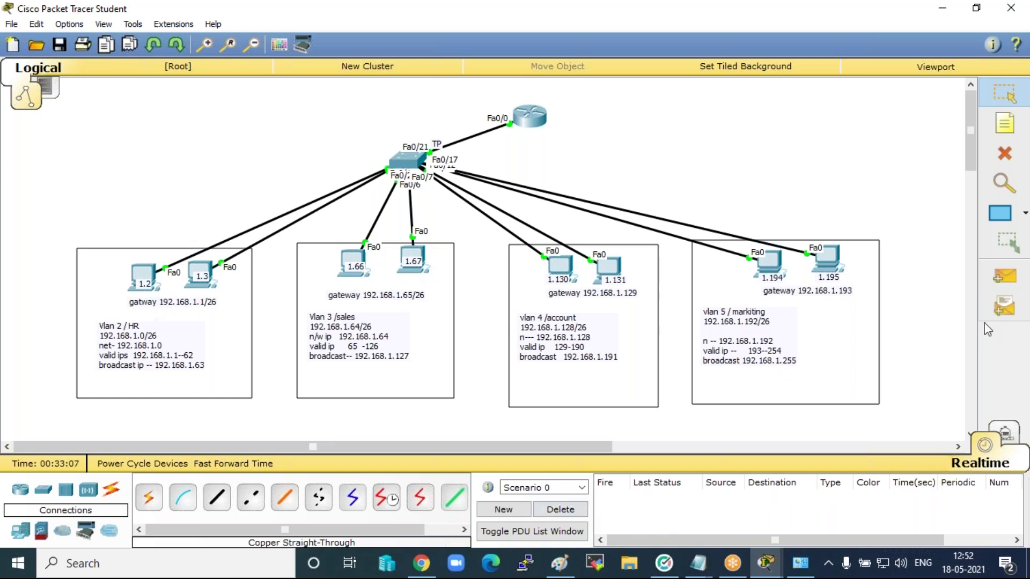
{"action": "left_click", "coordinate": [1003, 277]}
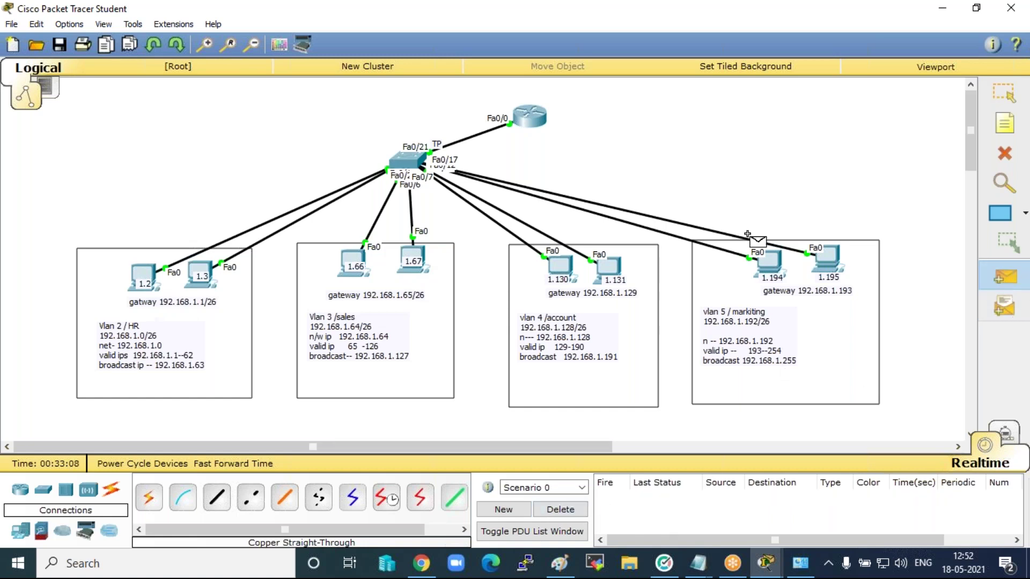
{"action": "left_click", "coordinate": [204, 274]}
{"action": "left_click", "coordinate": [423, 253]}
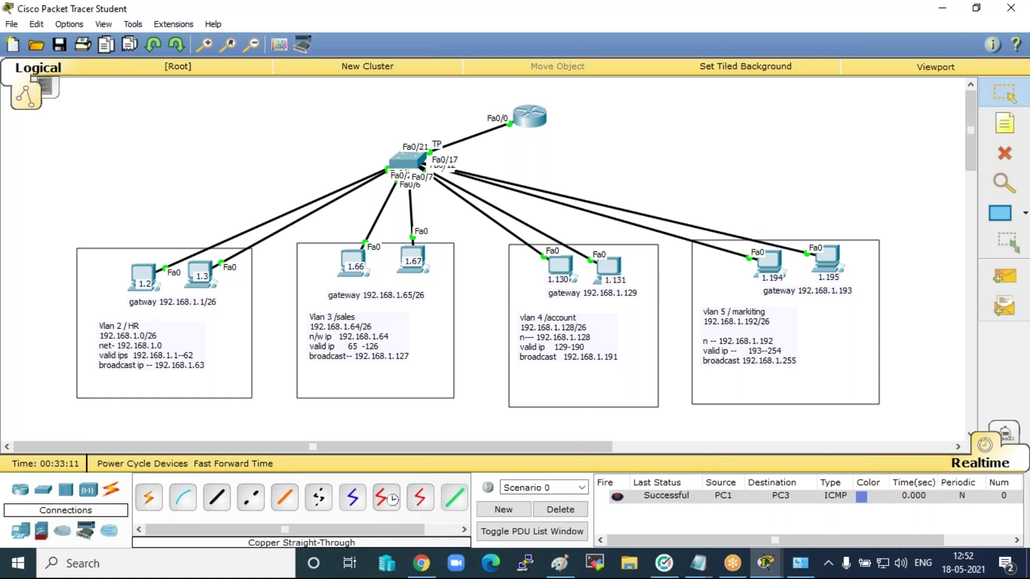
{"action": "left_click", "coordinate": [561, 509]}
Send a simple PDU from PC 1.130 in VLAN 4 to PC 1.194 in VLAN 5 twice, deleting the first result before repeating.
{"action": "left_click", "coordinate": [1005, 281]}
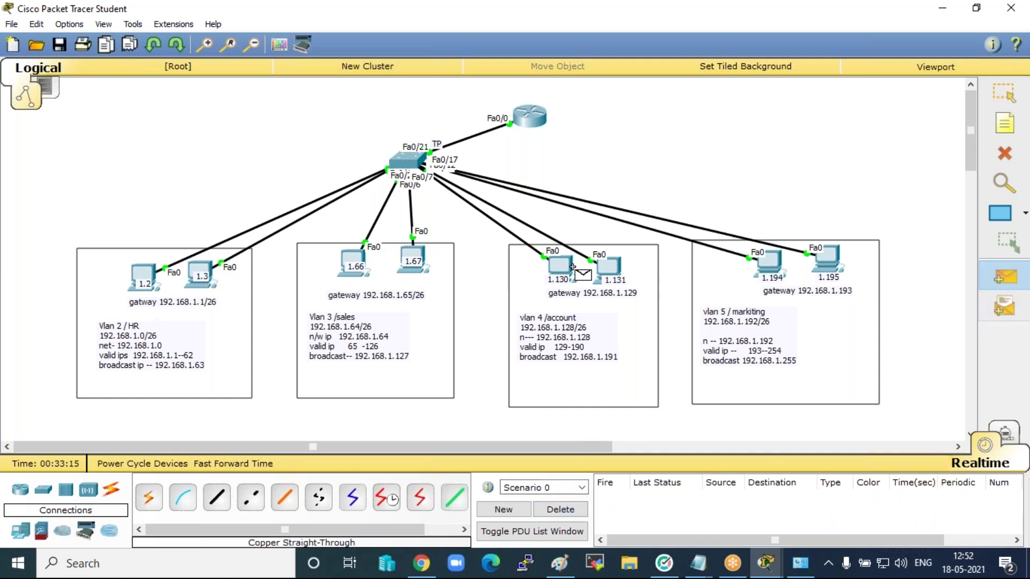
{"action": "left_click", "coordinate": [560, 265]}
{"action": "left_click", "coordinate": [776, 261]}
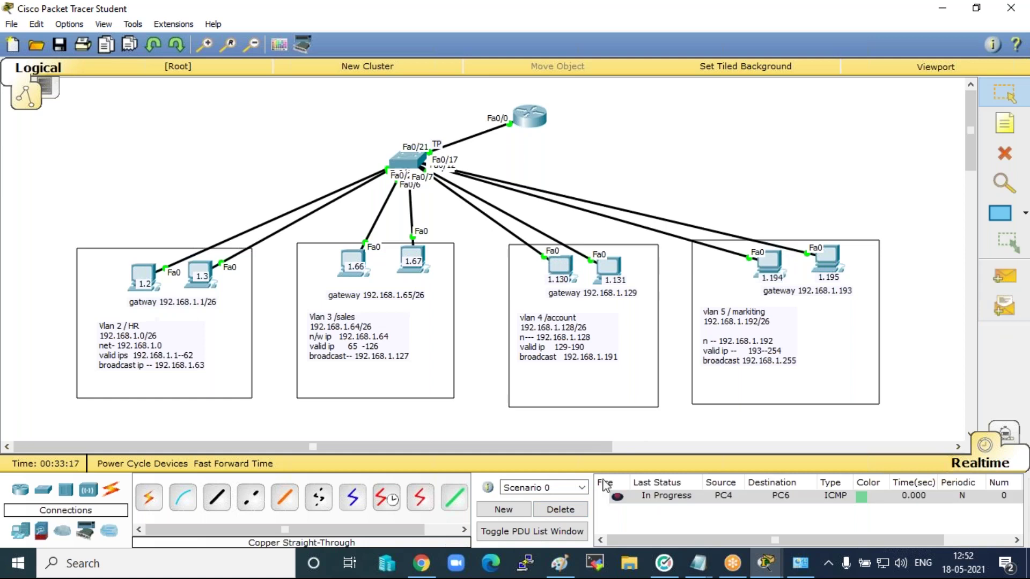
{"action": "left_click", "coordinate": [560, 509]}
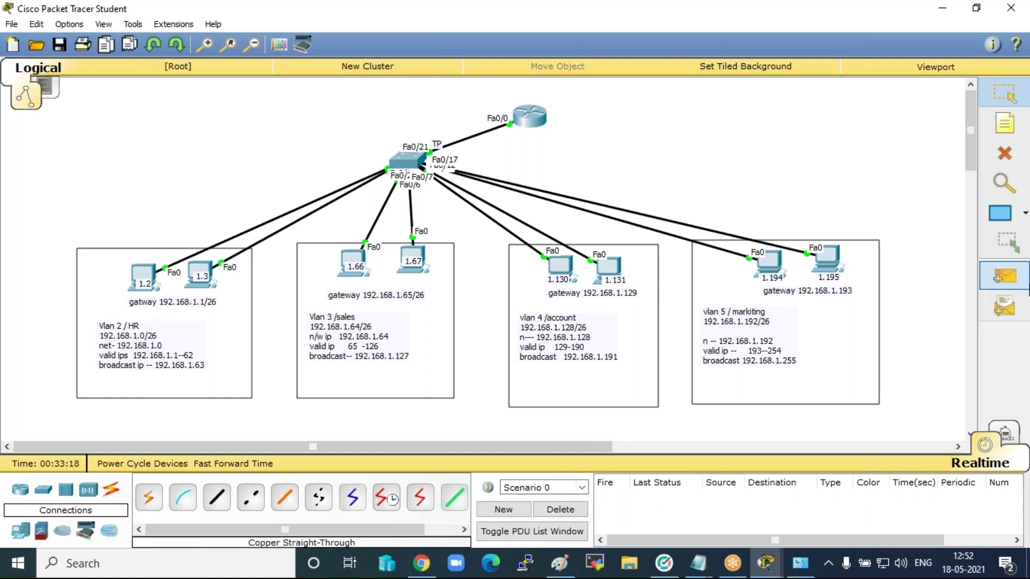
{"action": "left_click", "coordinate": [1004, 276]}
{"action": "left_click", "coordinate": [561, 265]}
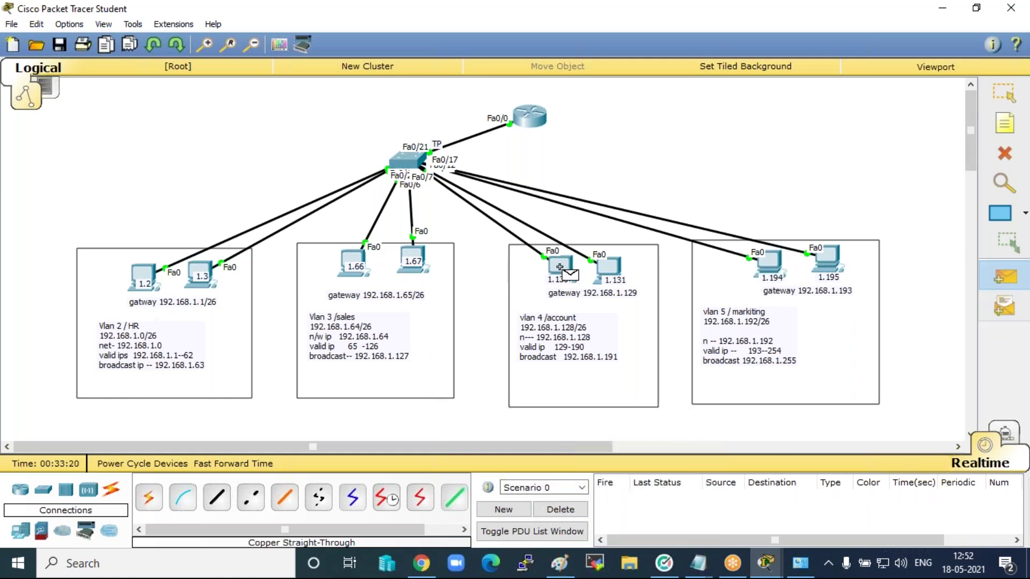
{"action": "left_click", "coordinate": [775, 263]}
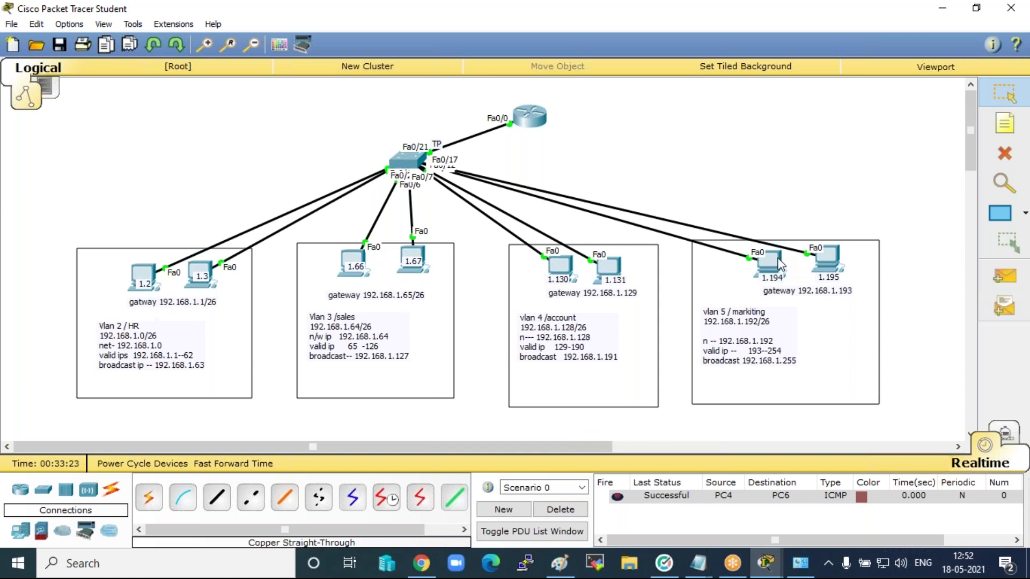
Repeat the simple PDU test from PC 1.2 to PC 1.66 and delete all results of the scenario.
{"action": "left_click", "coordinate": [998, 284]}
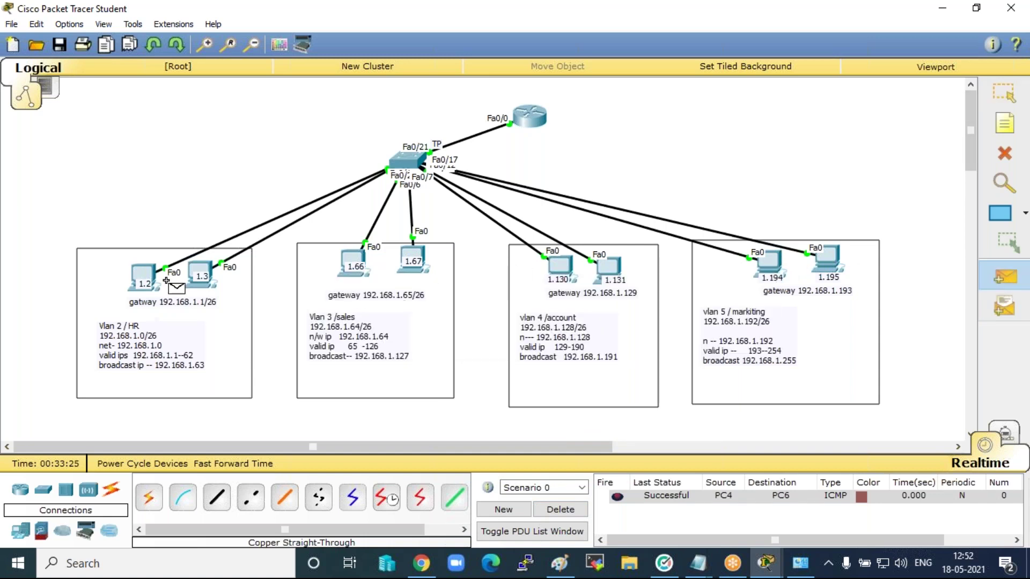
{"action": "left_click", "coordinate": [144, 274]}
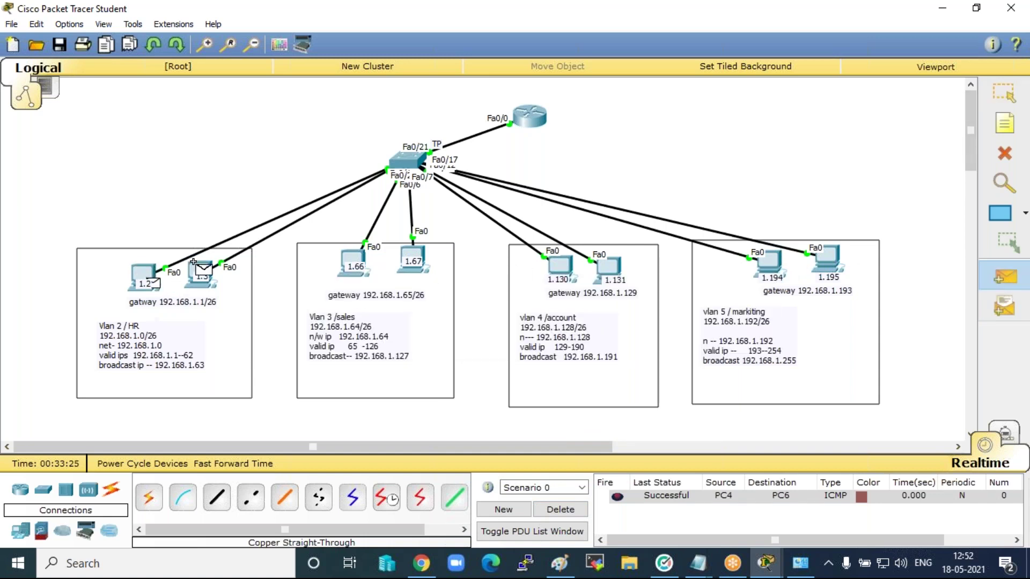
{"action": "left_click", "coordinate": [354, 263]}
{"action": "left_click", "coordinate": [554, 515]}
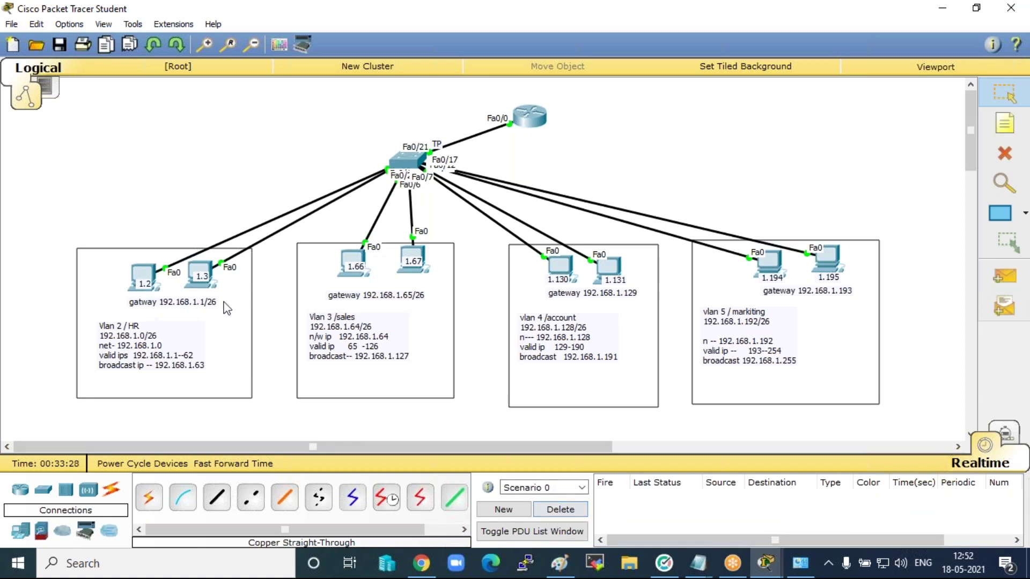
Set the default gateway of PC 1.2 to 192.168.1.1 in its IP configuration and close the window.
{"action": "mouse_move", "coordinate": [151, 276]}
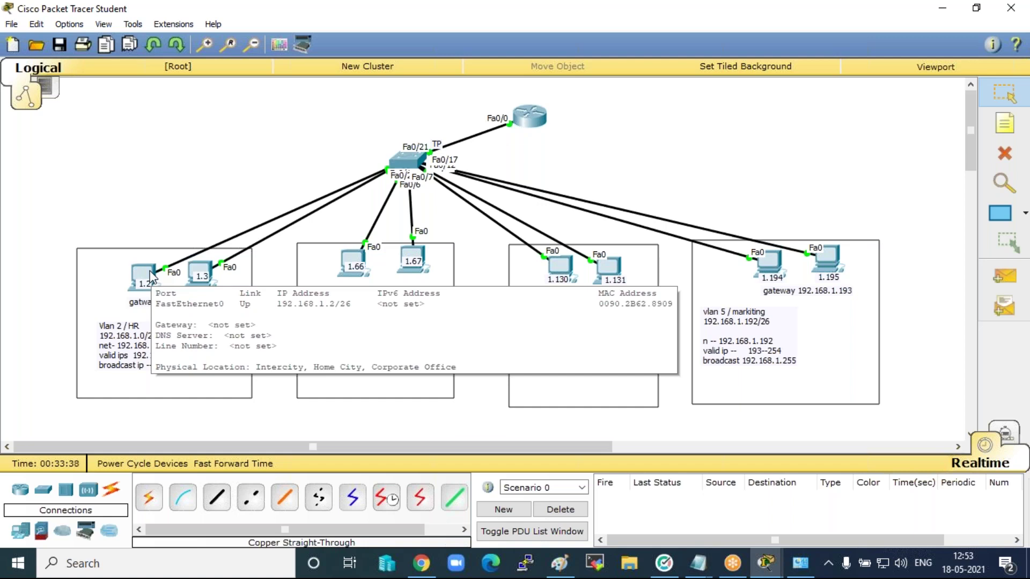
{"action": "left_click", "coordinate": [151, 276]}
{"action": "left_click", "coordinate": [333, 160]}
{"action": "left_click", "coordinate": [458, 267]}
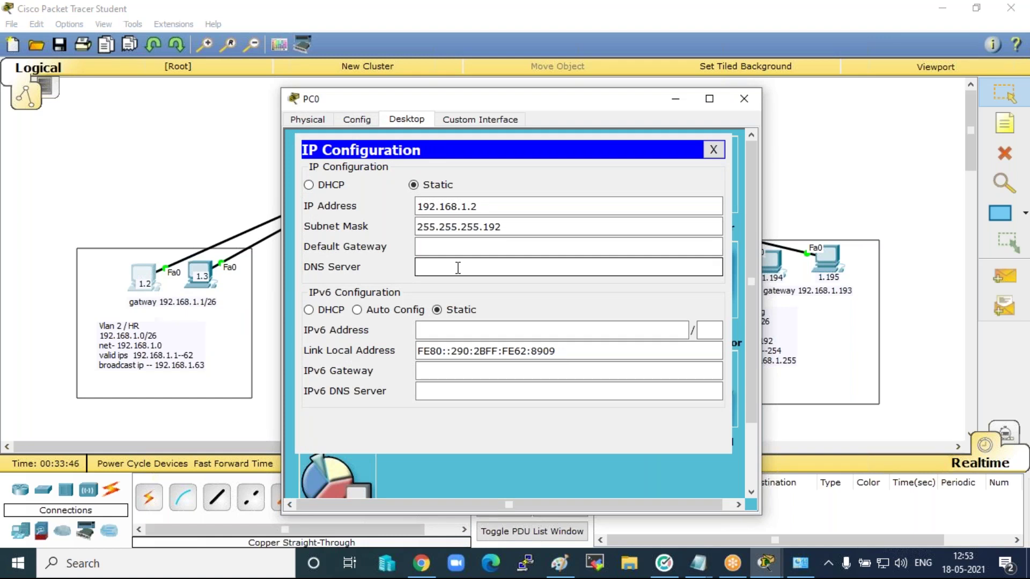
{"action": "left_click", "coordinate": [463, 244]}
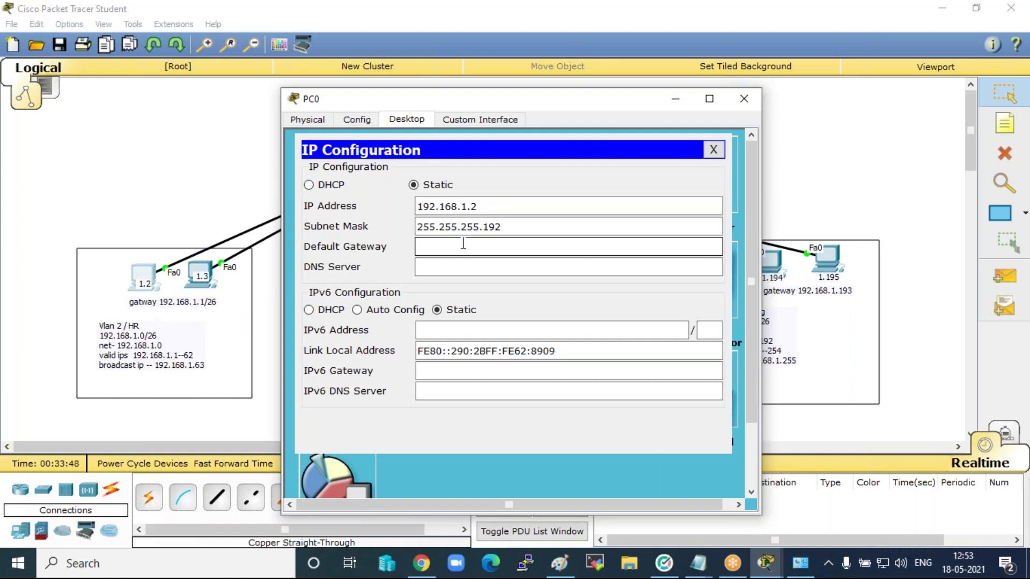
{"action": "type", "text": "192.168.1.1."}
{"action": "left_click", "coordinate": [751, 103]}
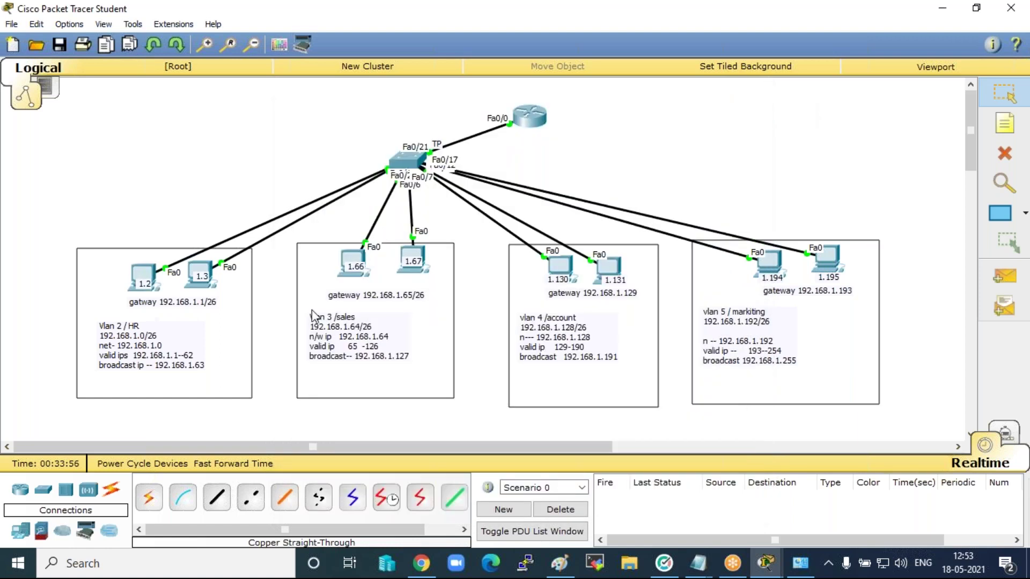
Set the default gateway of PC 1.66 to 192.168.1.65 in its IP configuration and close the window.
{"action": "left_click", "coordinate": [353, 250]}
{"action": "left_click", "coordinate": [338, 167]}
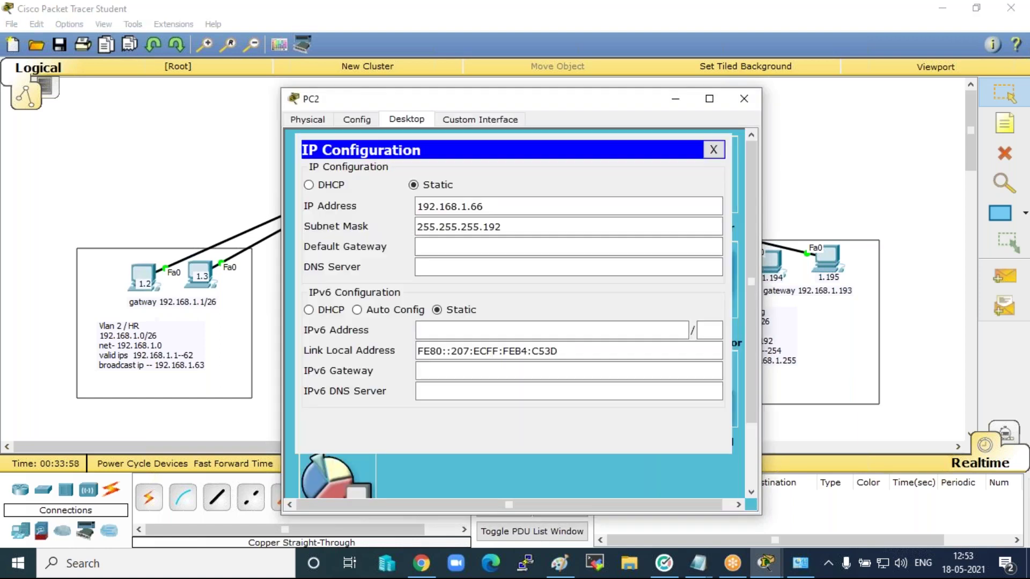
{"action": "left_click", "coordinate": [425, 248]}
{"action": "type", "text": "192"}
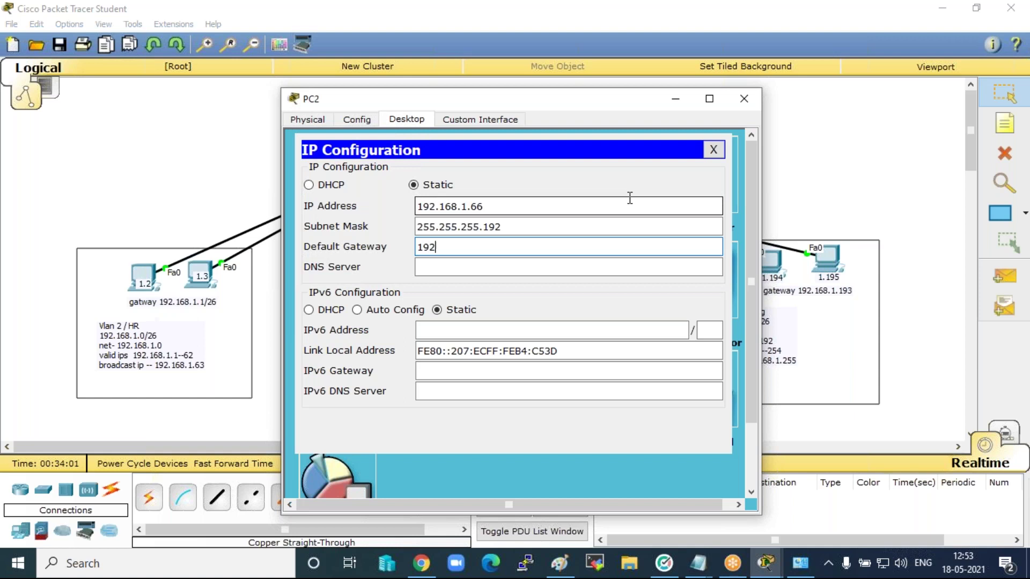
{"action": "type", "text": ".168.1.65"}
{"action": "left_click", "coordinate": [744, 99]}
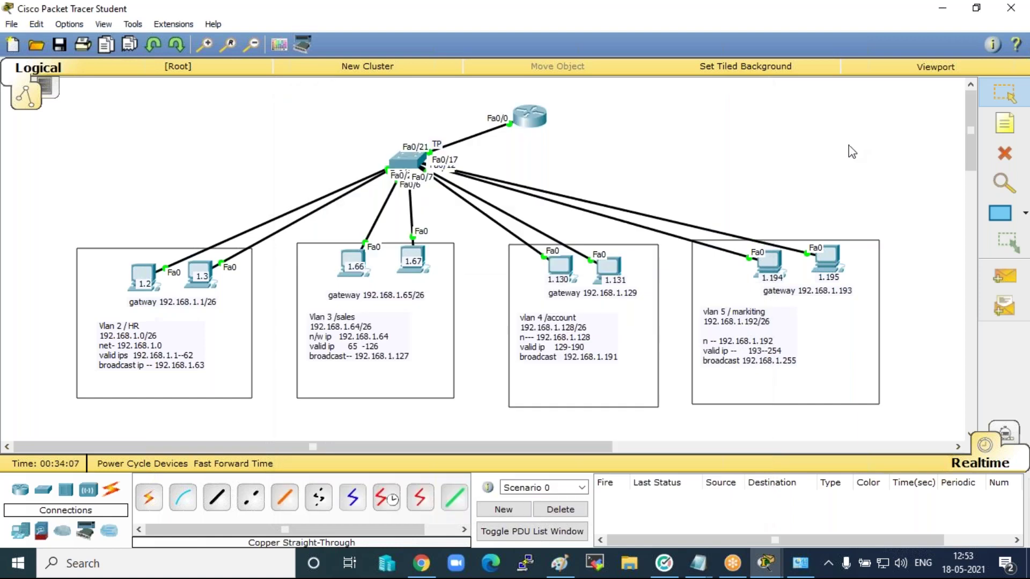
Send a simple PDU from PC 1.2 to PC 1.66 twice and delete the scenario's results.
{"action": "left_click", "coordinate": [1006, 287]}
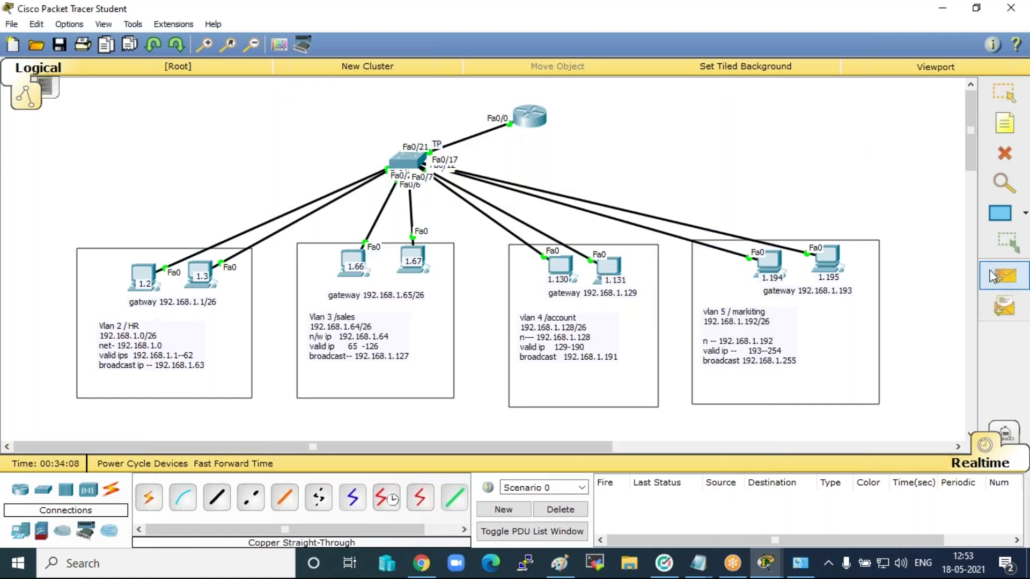
{"action": "left_click", "coordinate": [147, 269]}
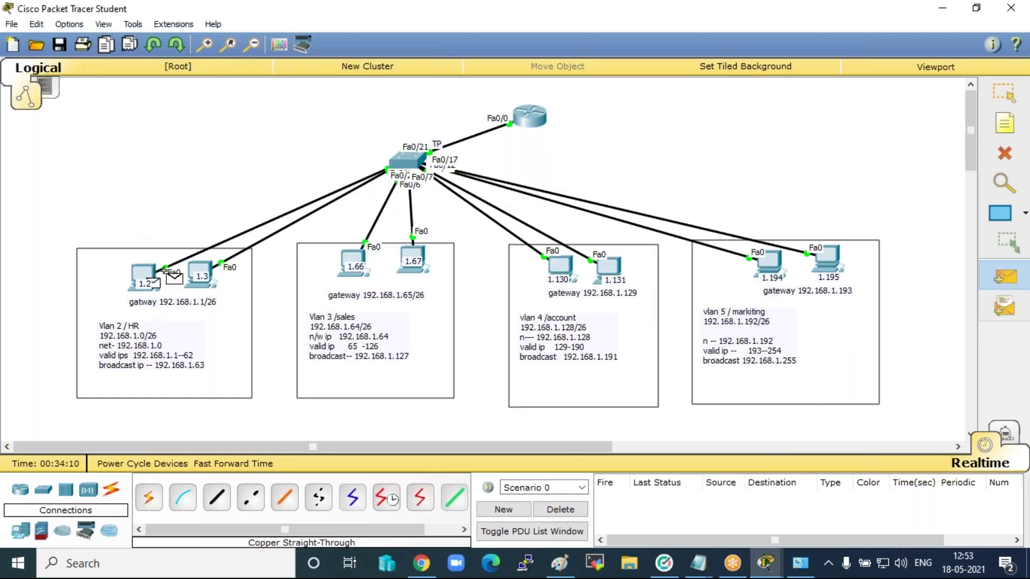
{"action": "left_click", "coordinate": [357, 256]}
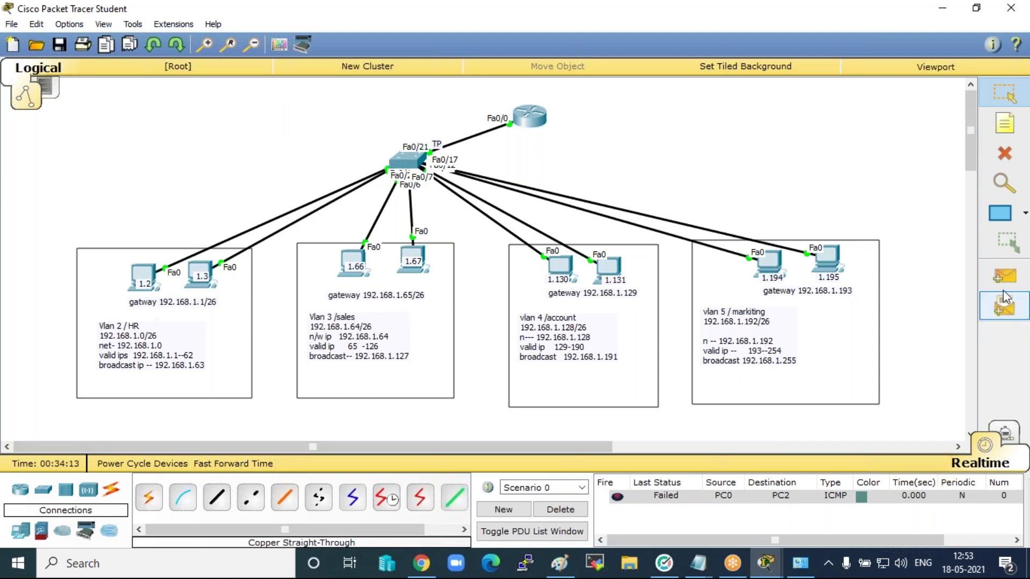
{"action": "left_click", "coordinate": [149, 278]}
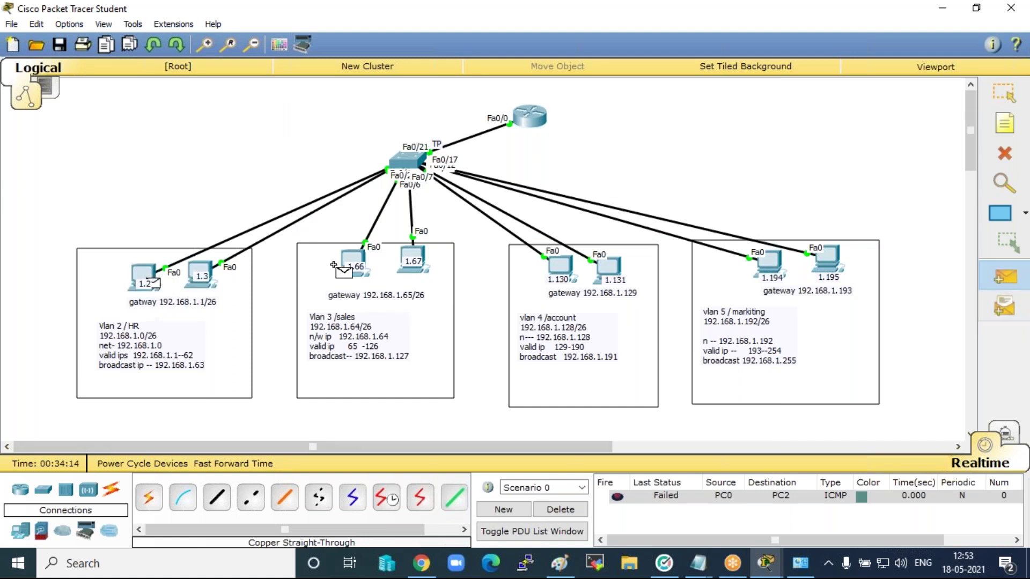
{"action": "left_click", "coordinate": [366, 258]}
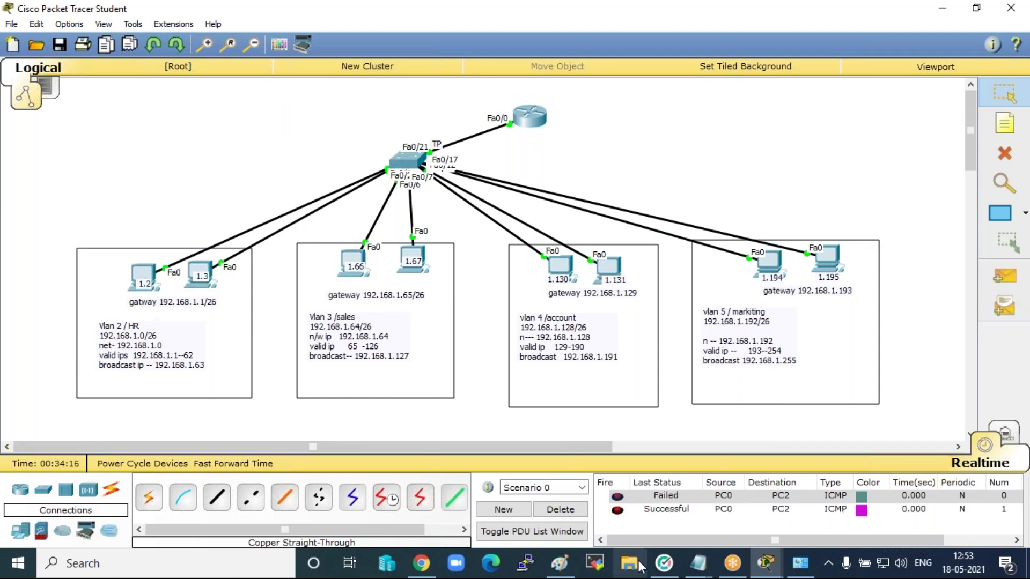
{"action": "left_click", "coordinate": [553, 511]}
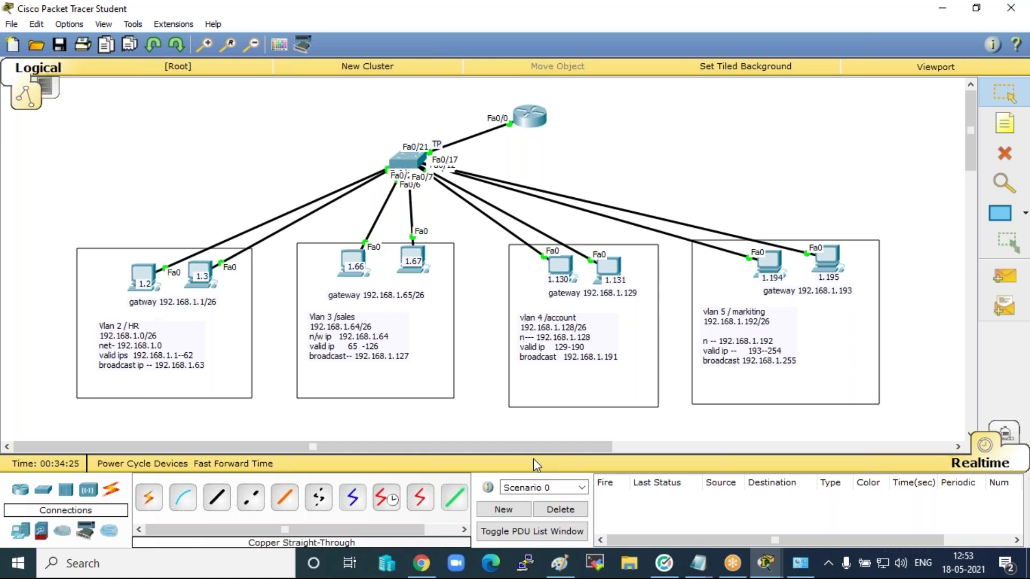
Open the command prompt of PC 1.2 and run tracert 192.168.1.3 to trace the route within VLAN 2.
{"action": "left_click", "coordinate": [150, 269]}
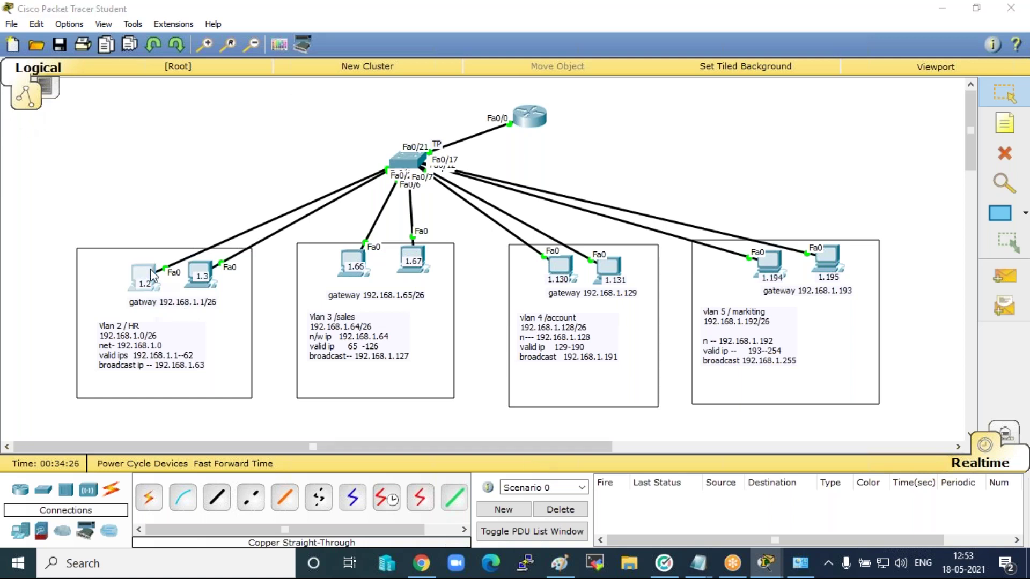
{"action": "left_click", "coordinate": [512, 169]}
{"action": "left_click", "coordinate": [593, 157]}
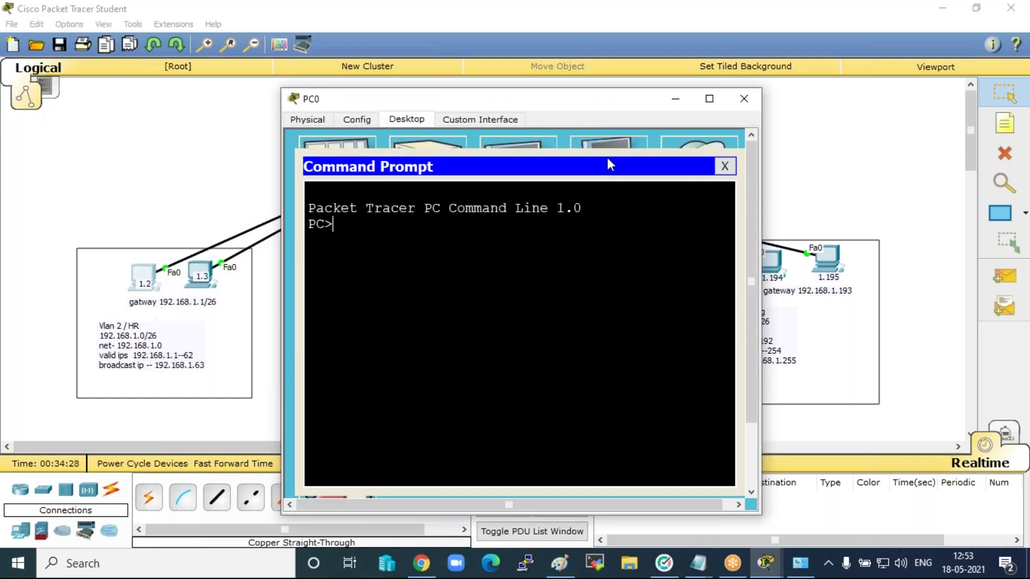
{"action": "type", "text": "tracert"}
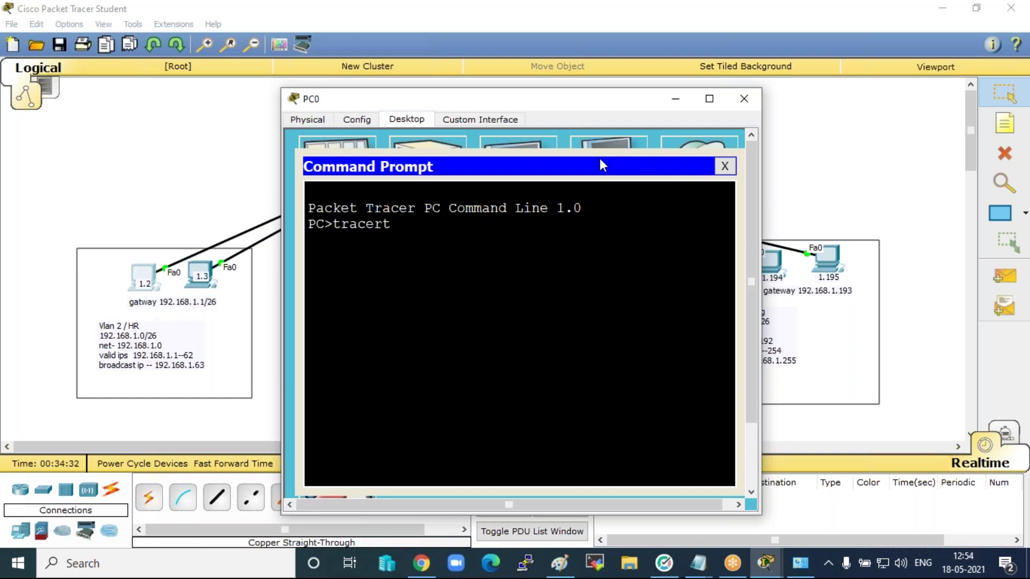
{"action": "type", "text": " 192.168.1.1"}
{"action": "key", "text": "BackSpace"}
{"action": "type", "text": "3"}
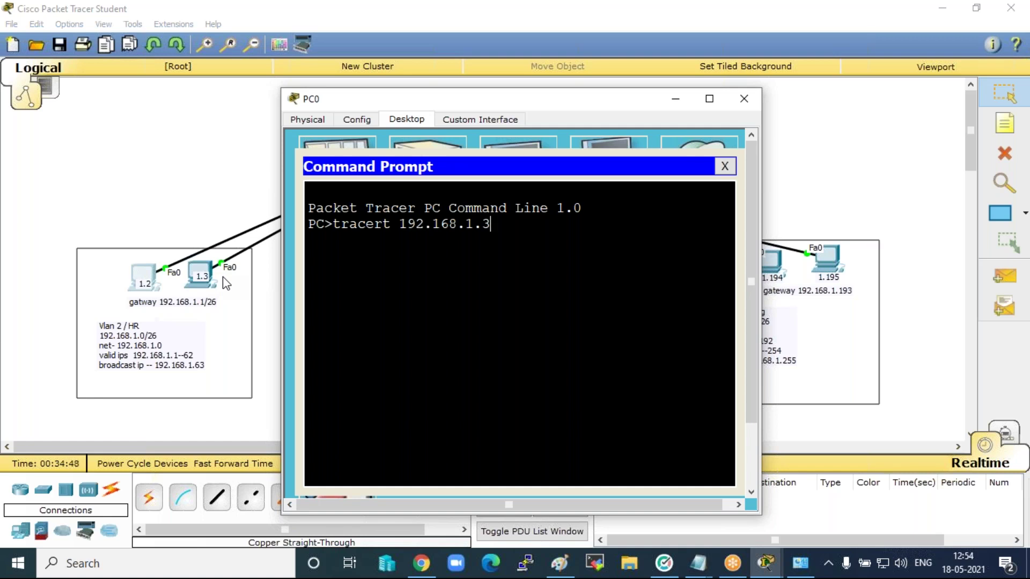
{"action": "key", "text": "Return"}
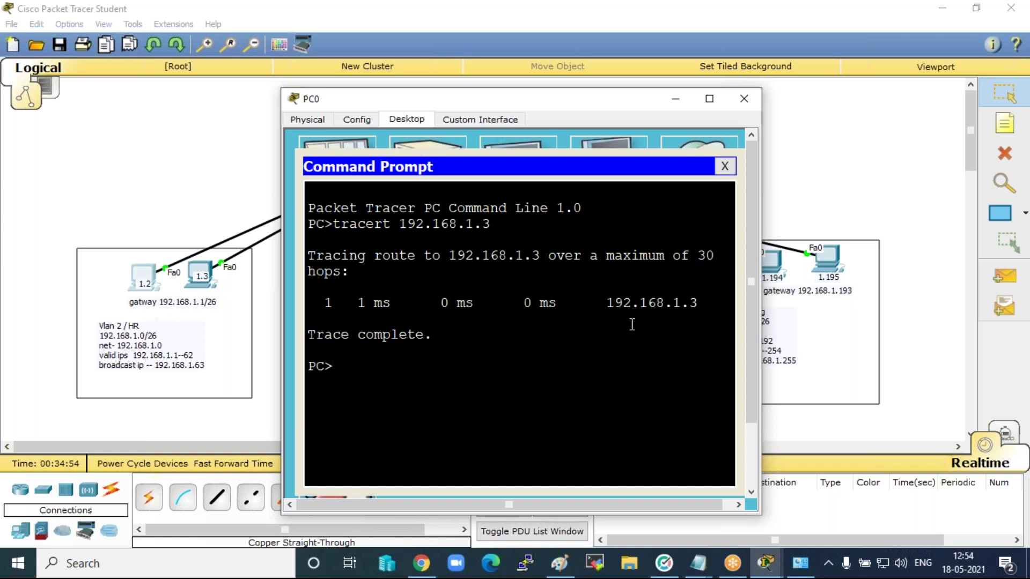
Trace the route from PC 1.2 to 192.168.1.66, widen the window and compare the first hops of both traces.
{"action": "key", "text": "Up"}
{"action": "key", "text": "BackSpace"}
{"action": "type", "text": "66"}
{"action": "key", "text": "Return"}
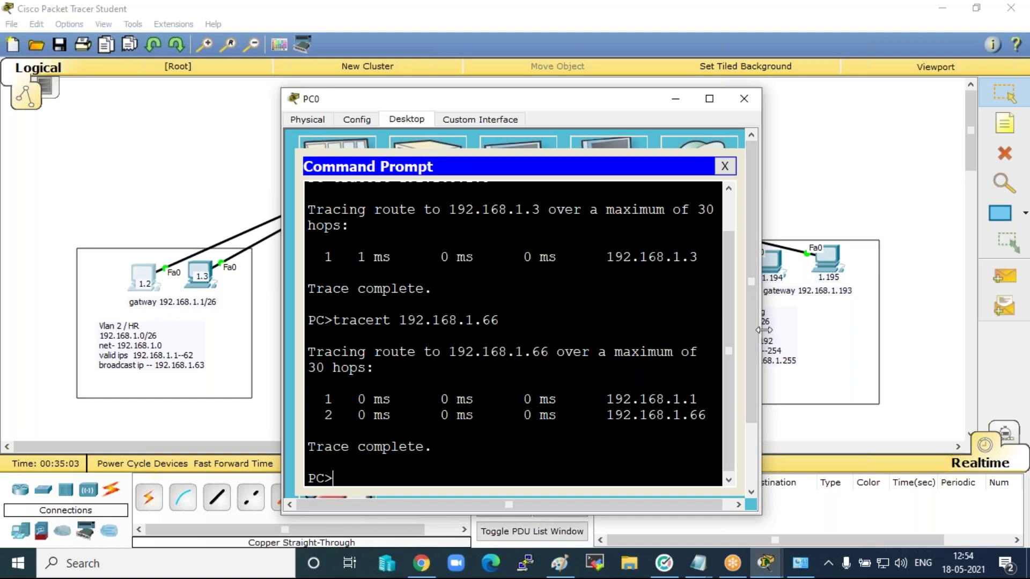
{"action": "left_click_drag", "start_coordinate": [764, 330], "coordinate": [1027, 330]}
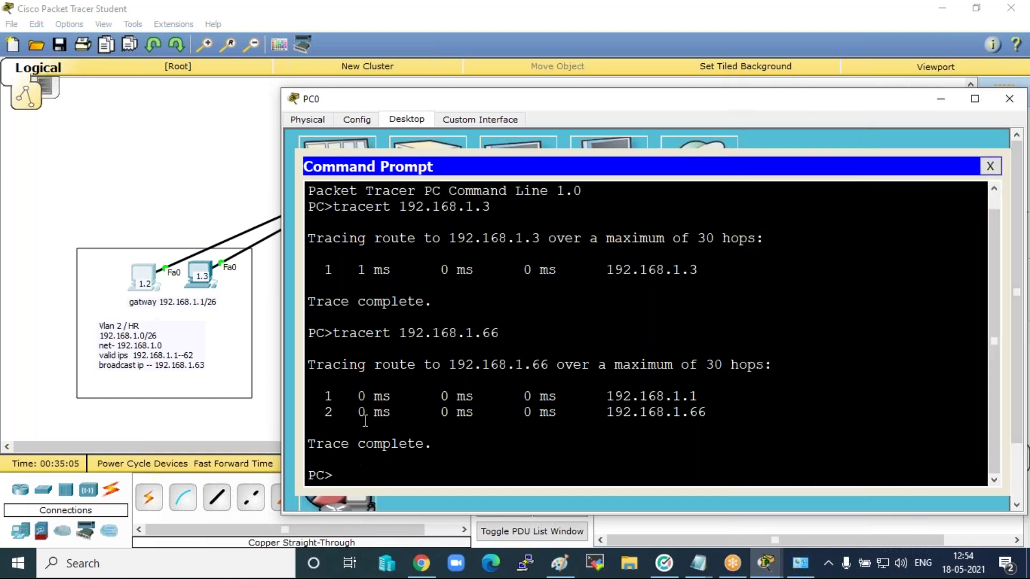
{"action": "left_click_drag", "start_coordinate": [314, 396], "coordinate": [702, 395]}
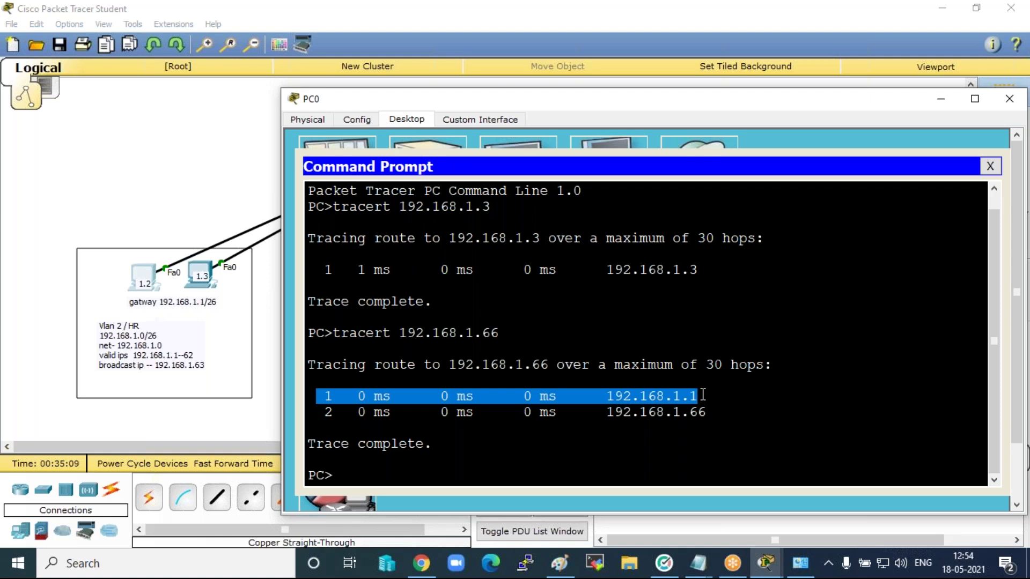
{"action": "mouse_move", "coordinate": [329, 274]}
{"action": "left_mouse_down"}
{"action": "mouse_move", "coordinate": [345, 271]}
{"action": "mouse_move", "coordinate": [317, 266]}
{"action": "mouse_move", "coordinate": [715, 270]}
{"action": "left_mouse_up"}
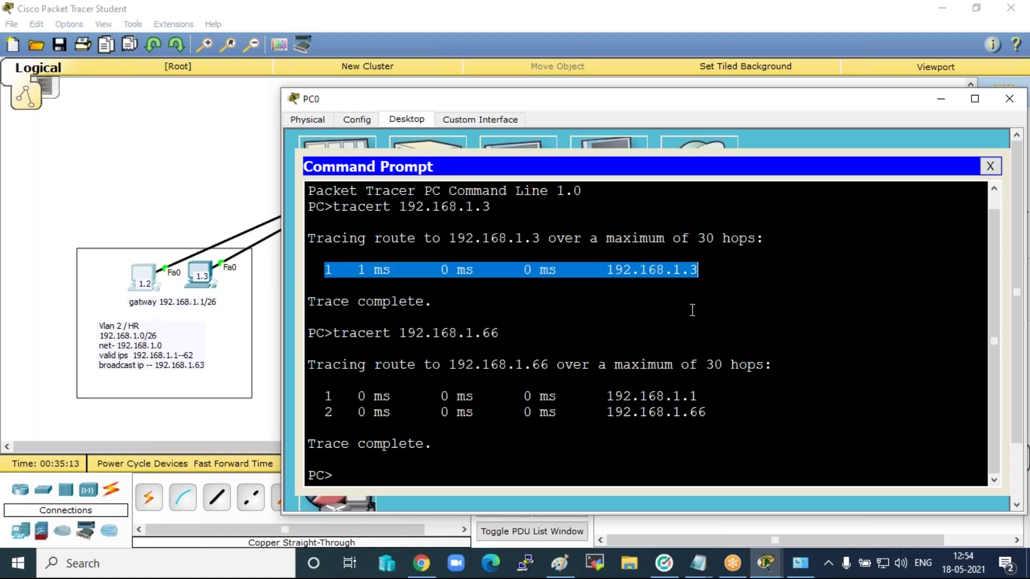
Trace the route from PC 1.2 to the VLAN 5 host 192.168.1.195.
{"action": "left_click", "coordinate": [439, 465]}
{"action": "key", "text": "Up"}
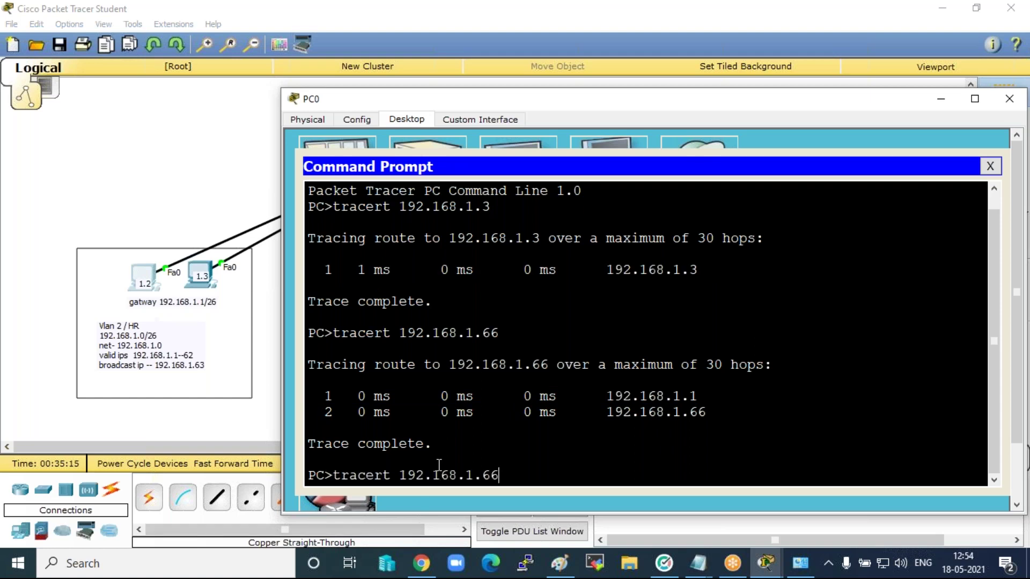
{"action": "key", "text": "BackSpace"}
{"action": "key", "text": "BackSpace"}
{"action": "type", "text": "195"}
{"action": "key", "text": "Return"}
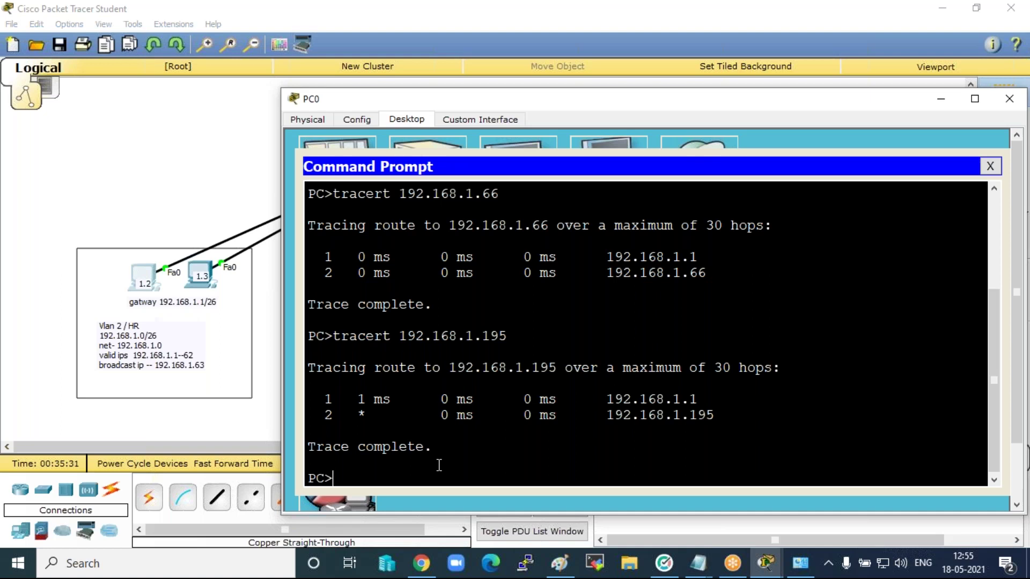
Run tracert 192.168.1.2 from PC 1.2, move its window clear of the topology and close it.
{"action": "key", "text": "Up"}
{"action": "key", "text": "BackSpace"}
{"action": "key", "text": "BackSpace"}
{"action": "key", "text": "BackSpace"}
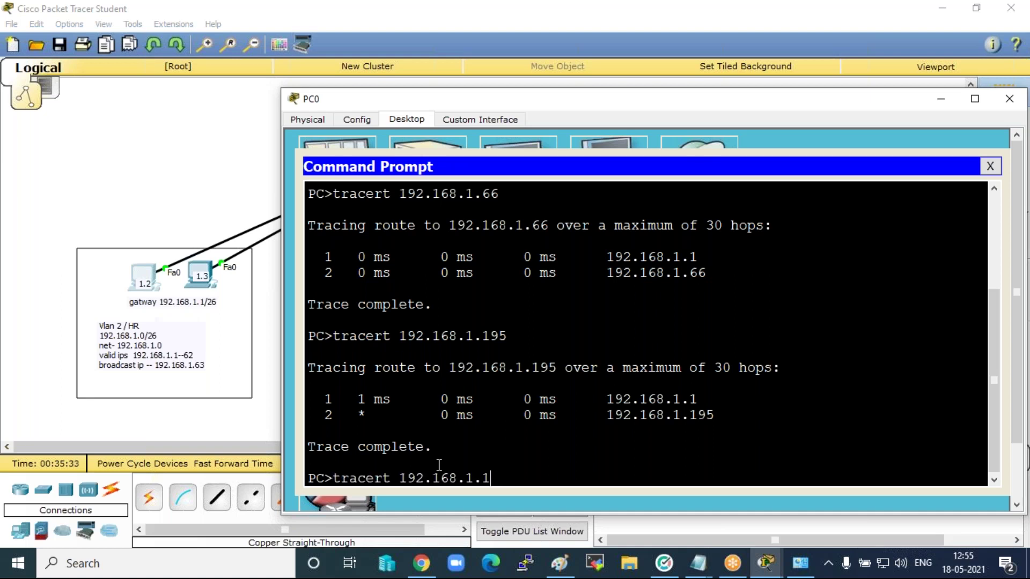
{"action": "type", "text": "2"}
{"action": "key", "text": "Return"}
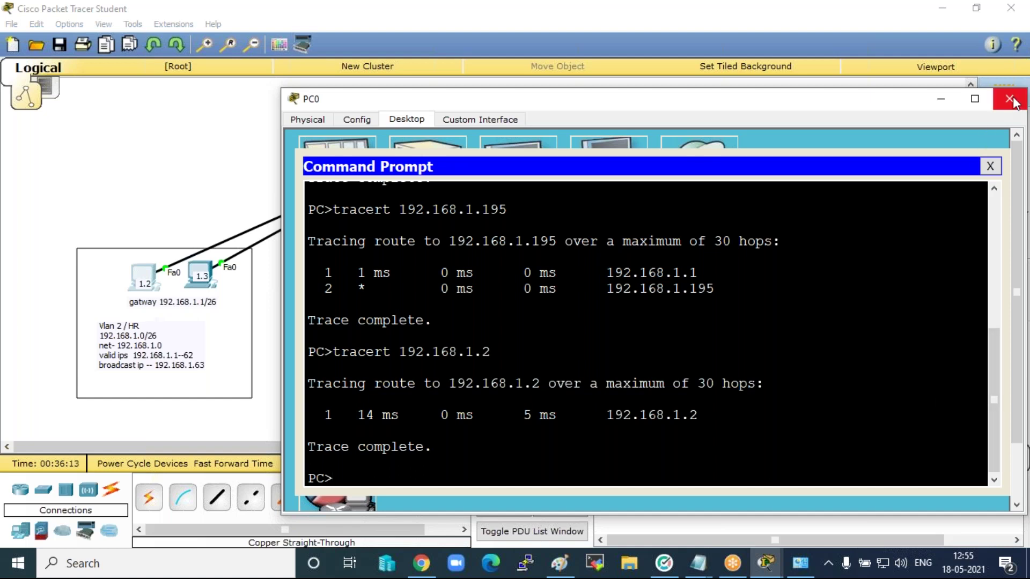
{"action": "left_click_drag", "start_coordinate": [837, 100], "coordinate": [550, 351]}
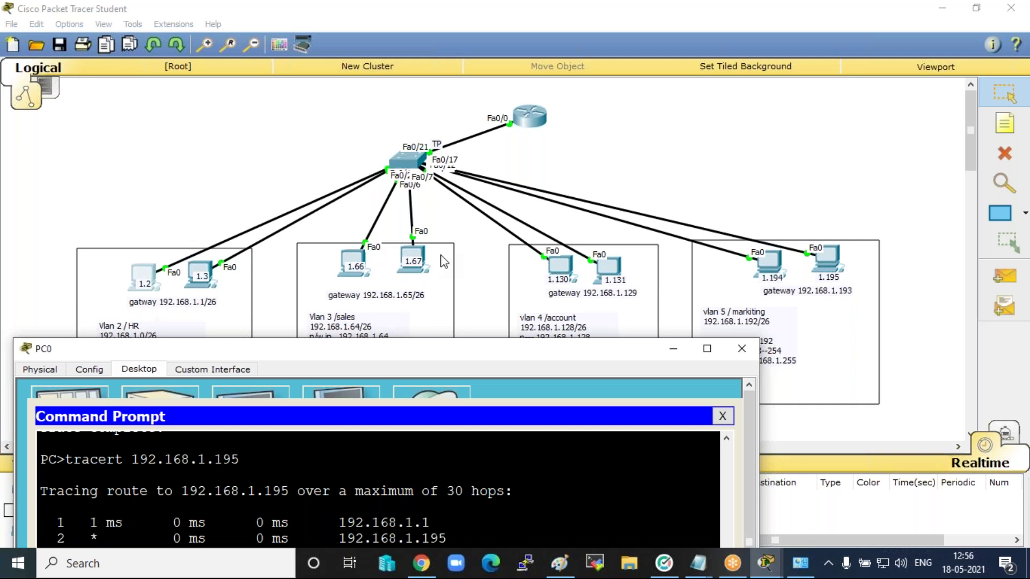
{"action": "left_click", "coordinate": [742, 350]}
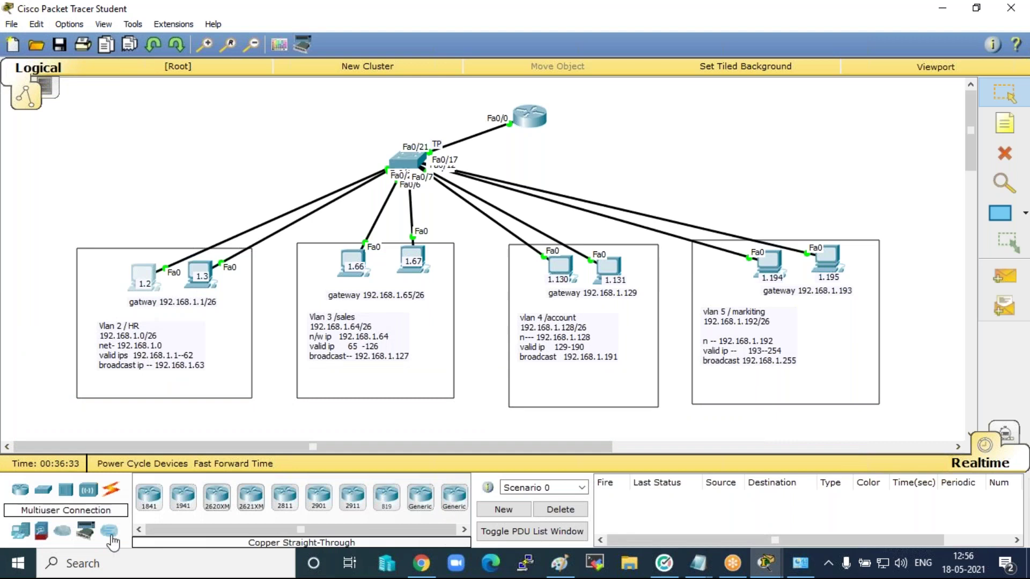
Add a 2620XM router and a PC-PT beside it in the empty area above the VLAN 4 and VLAN 5 boxes.
{"action": "left_click", "coordinate": [217, 496]}
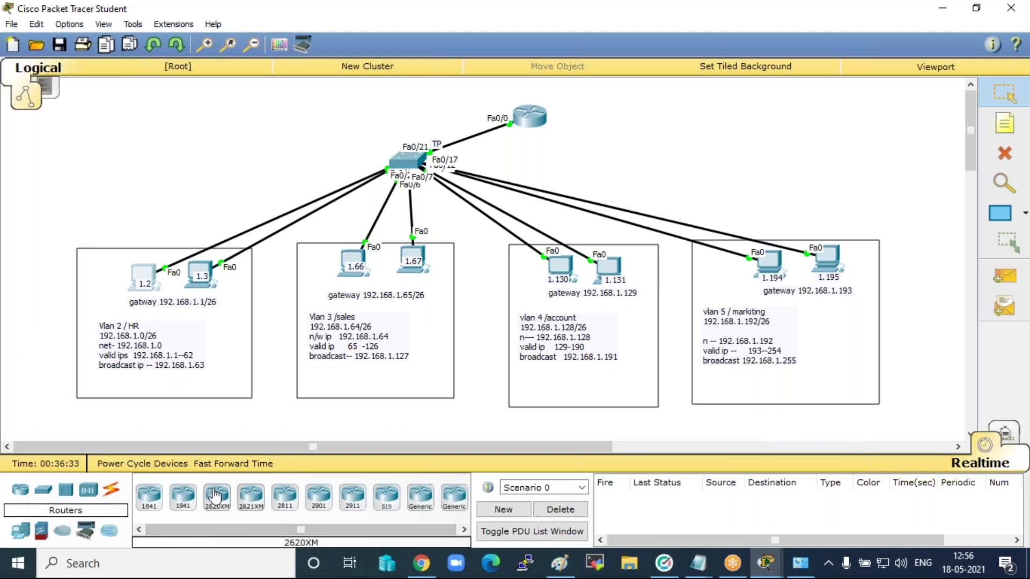
{"action": "left_click", "coordinate": [711, 105]}
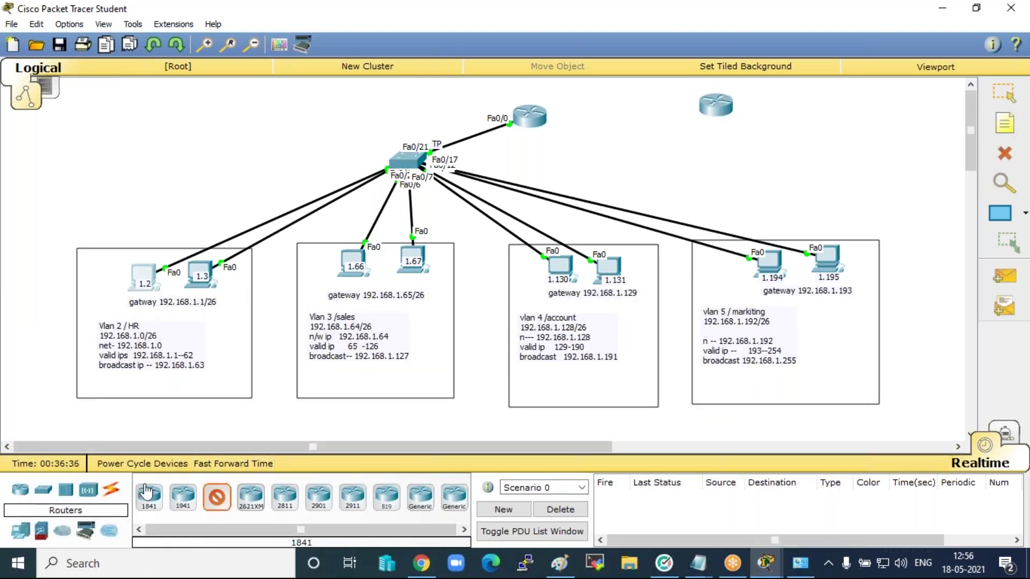
{"action": "left_click", "coordinate": [17, 533]}
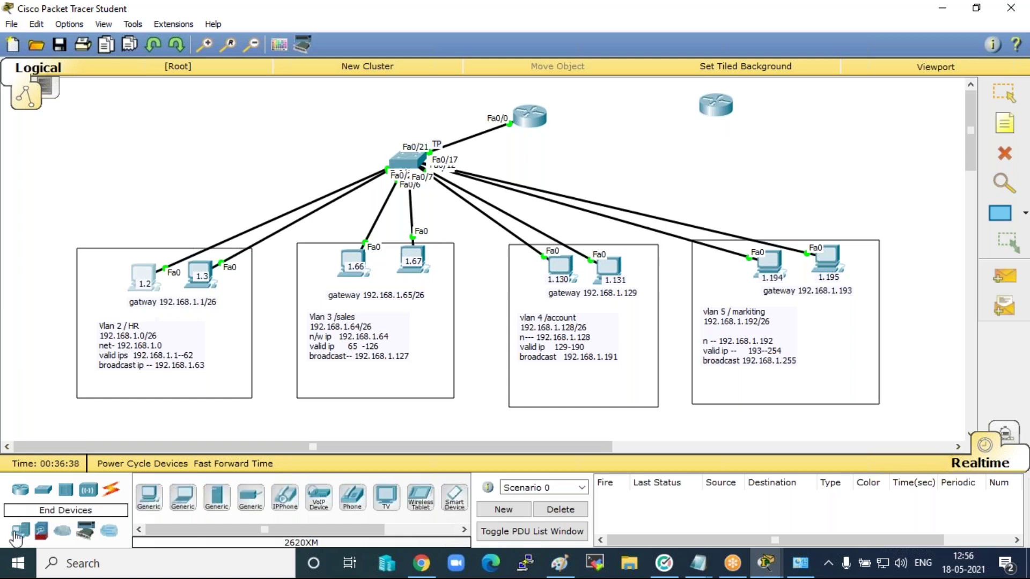
{"action": "left_click", "coordinate": [155, 499]}
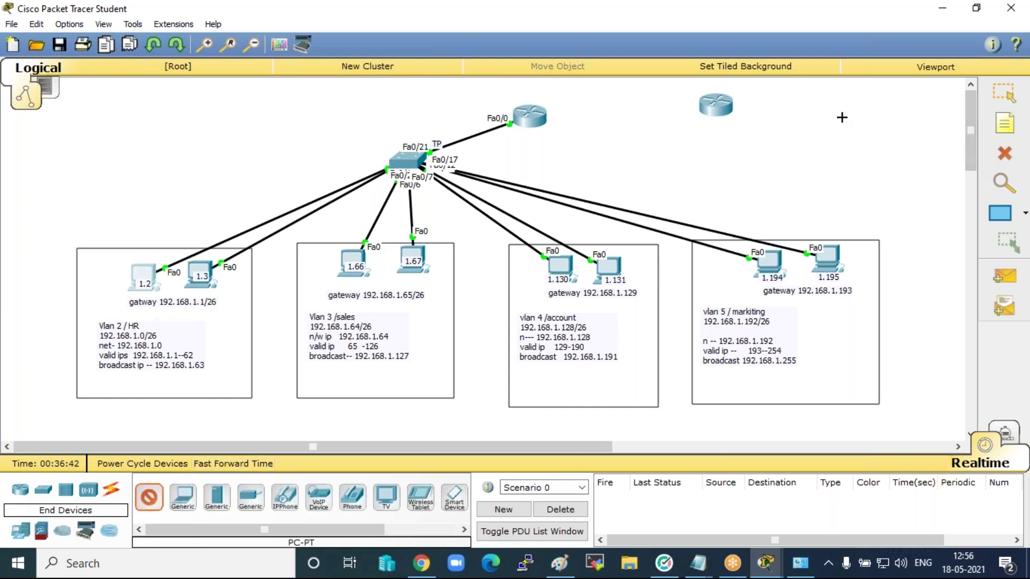
{"action": "left_click", "coordinate": [862, 106]}
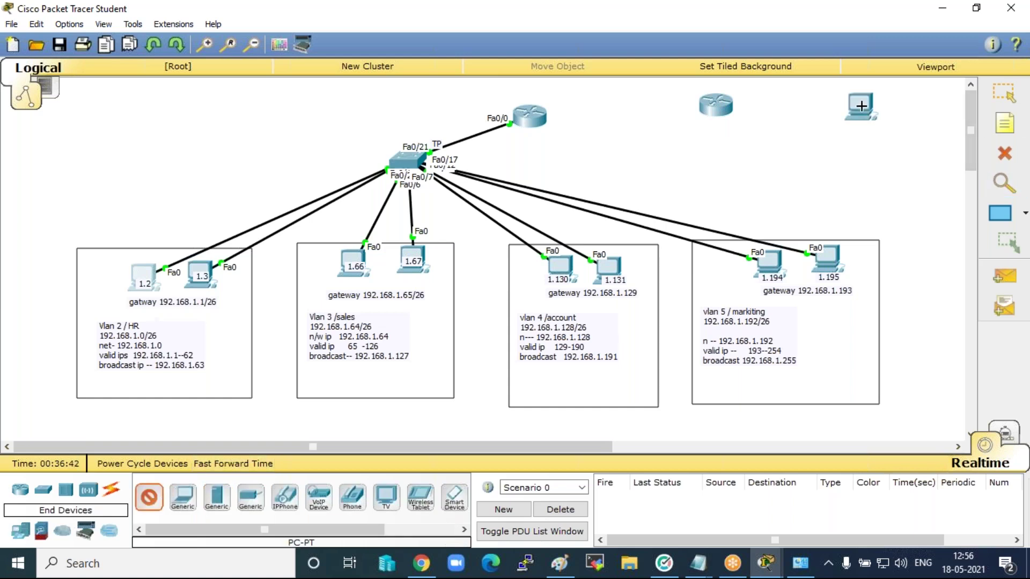
Connect the new router's Fa0/0 port to the new PC's Fa0 port with a copper straight-through cable and return to selection mode.
{"action": "left_click", "coordinate": [112, 491]}
{"action": "left_click", "coordinate": [230, 502]}
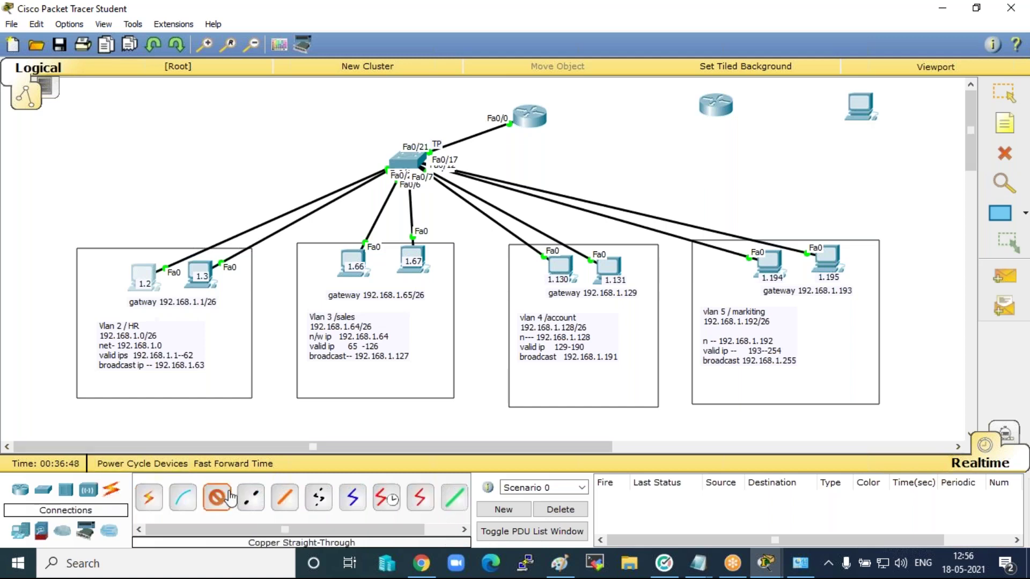
{"action": "left_click", "coordinate": [716, 105]}
{"action": "left_click", "coordinate": [776, 152]}
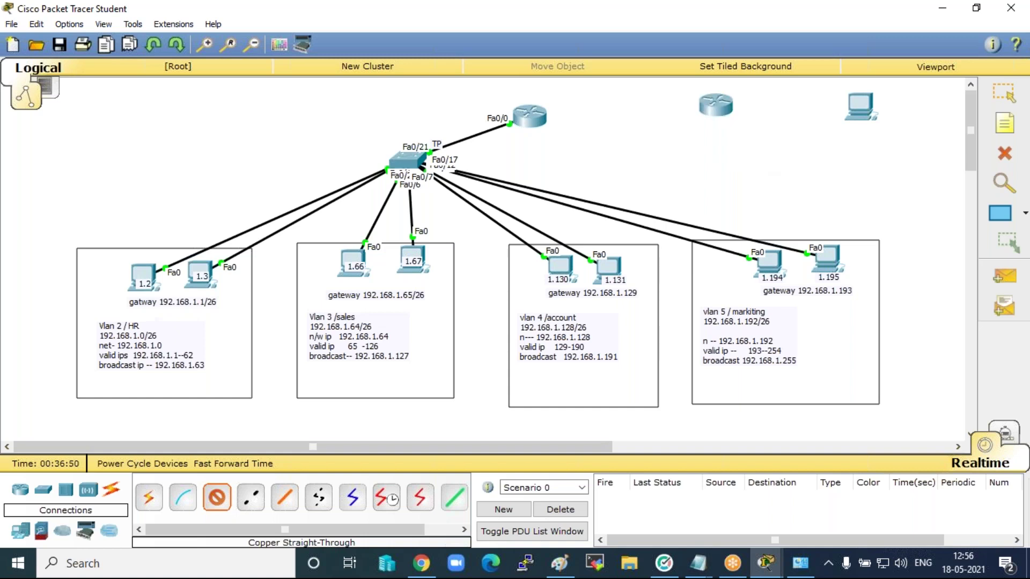
{"action": "left_click", "coordinate": [860, 107]}
{"action": "left_click", "coordinate": [914, 152]}
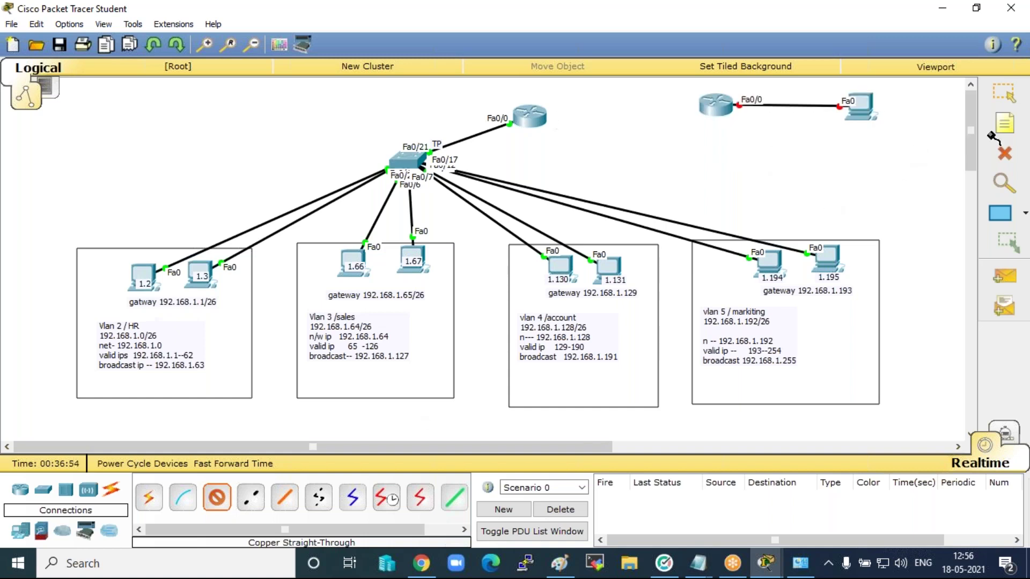
{"action": "left_click", "coordinate": [1006, 97]}
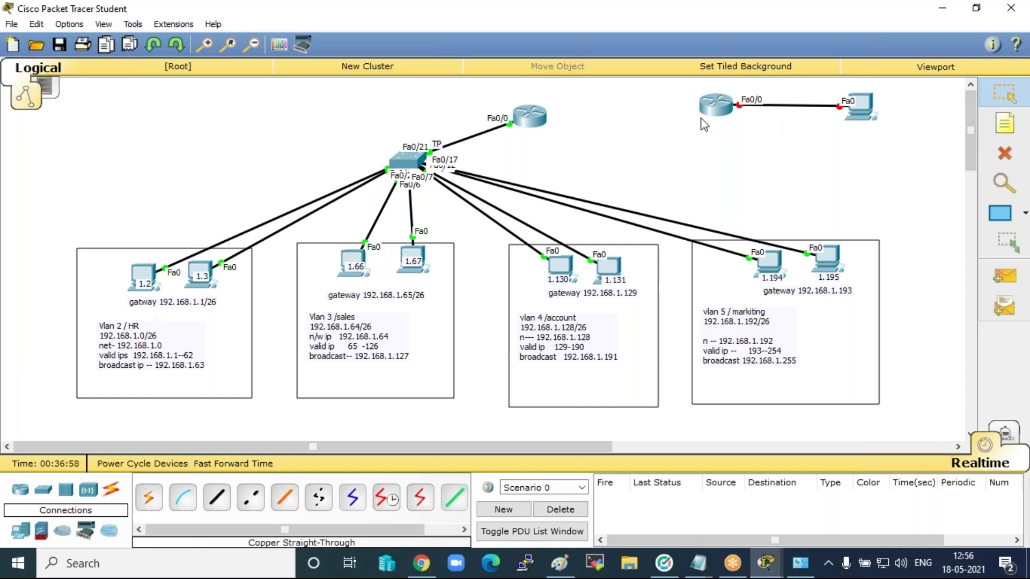
With its power switched off, install an NM-4A/S module in the empty slot of the router linked to the switch and close its window.
{"action": "left_click", "coordinate": [543, 122]}
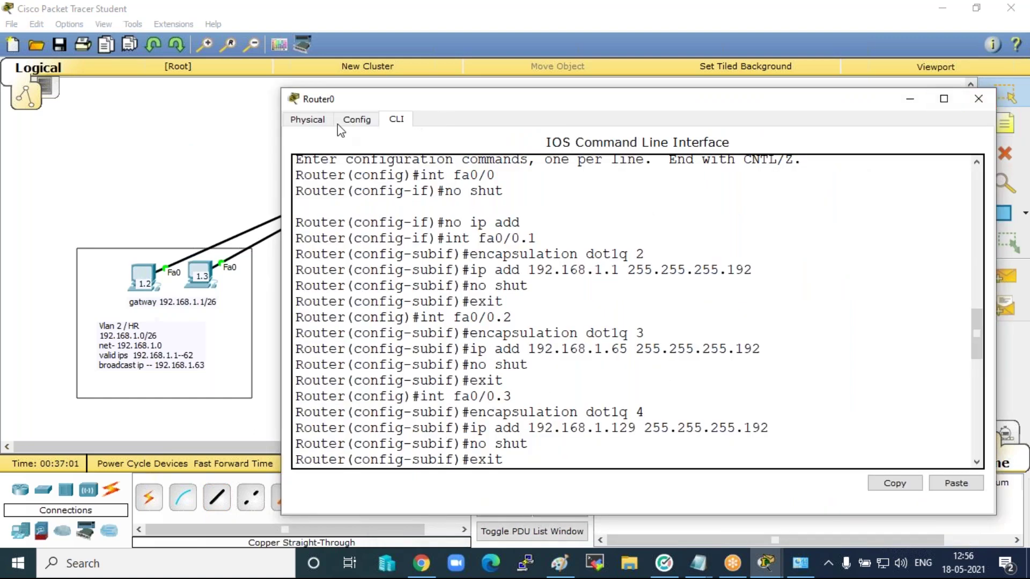
{"action": "left_click", "coordinate": [299, 121]}
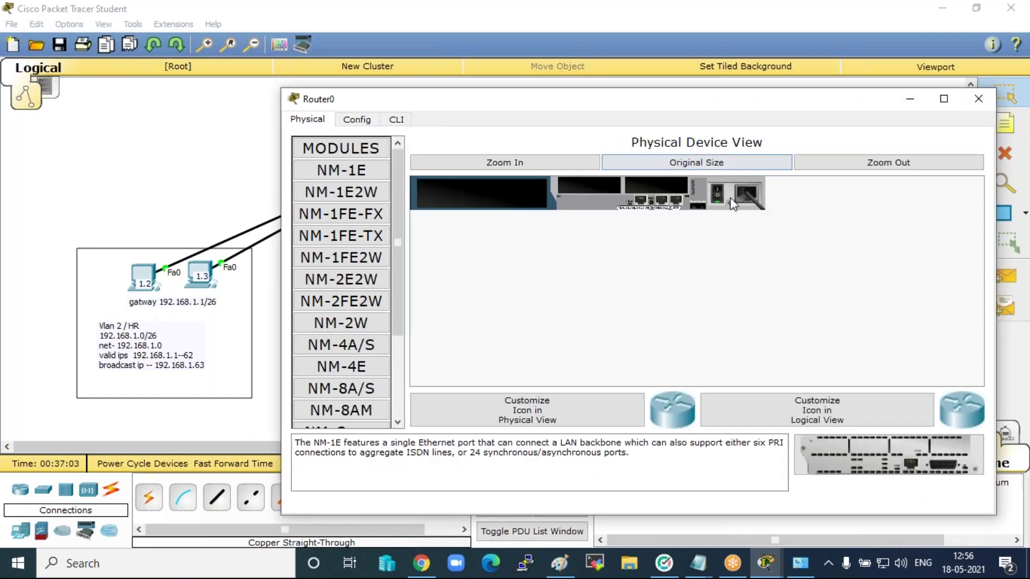
{"action": "left_click_drag", "start_coordinate": [370, 346], "coordinate": [470, 197]}
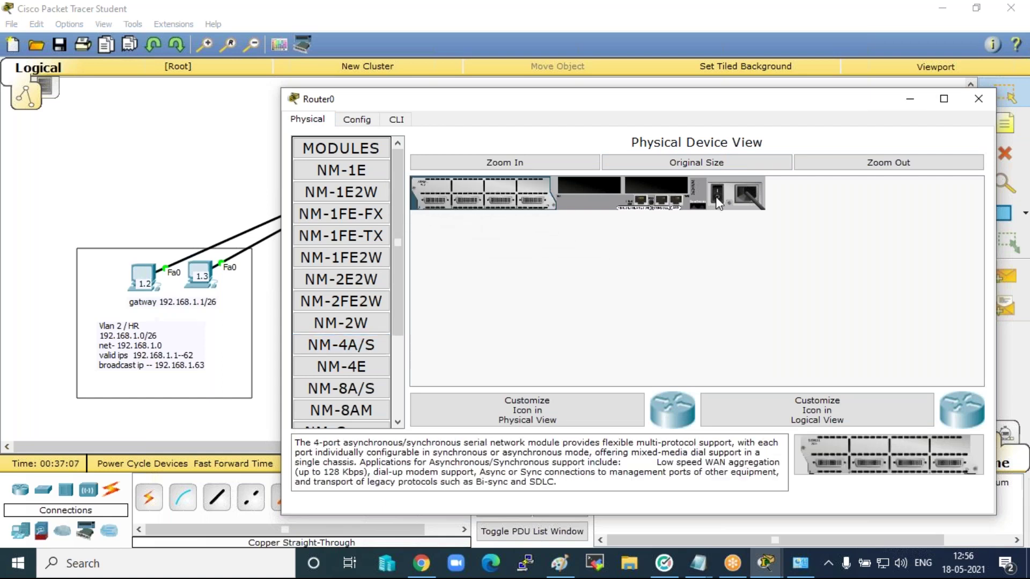
{"action": "left_click", "coordinate": [978, 99]}
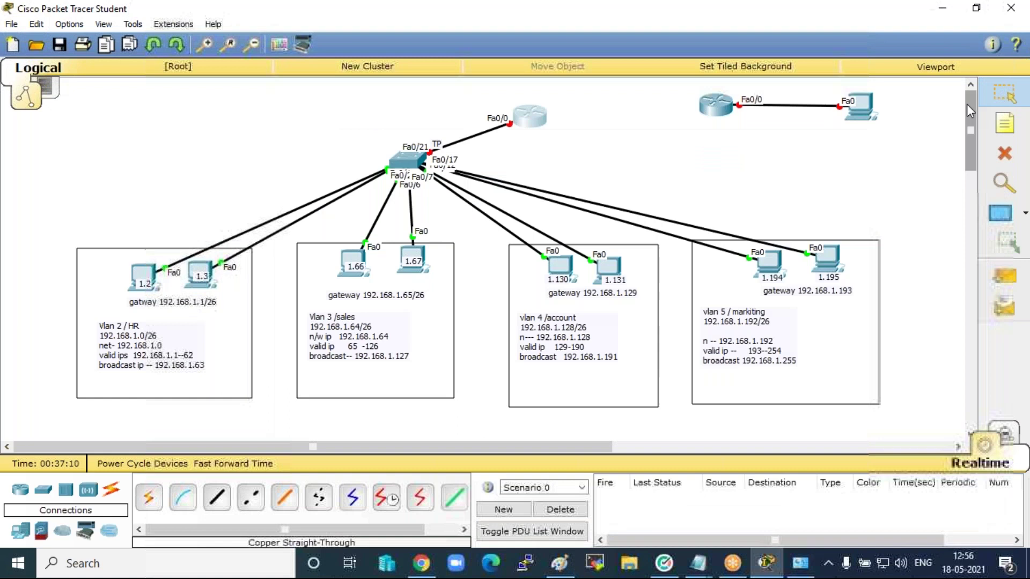
Install an NM-4A/S module in the empty slot of the router linked to the new PC and close its window.
{"action": "left_click", "coordinate": [713, 105]}
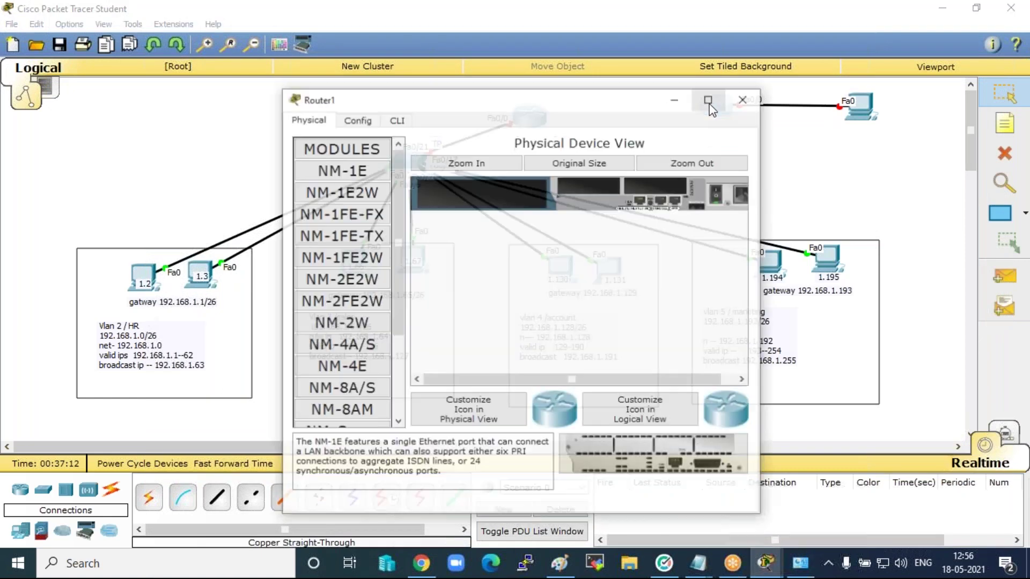
{"action": "left_click_drag", "start_coordinate": [343, 348], "coordinate": [541, 204]}
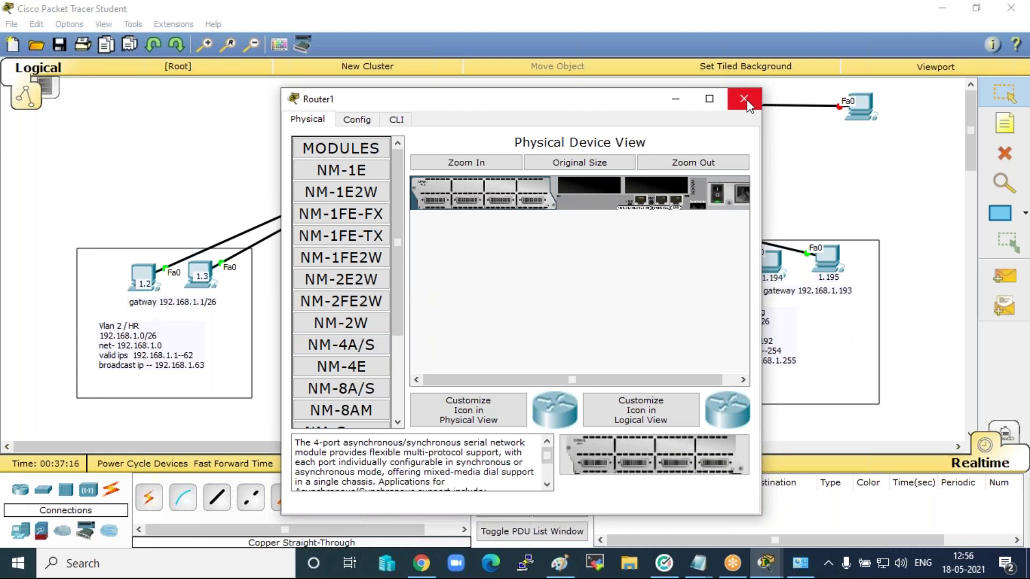
{"action": "left_click", "coordinate": [745, 98]}
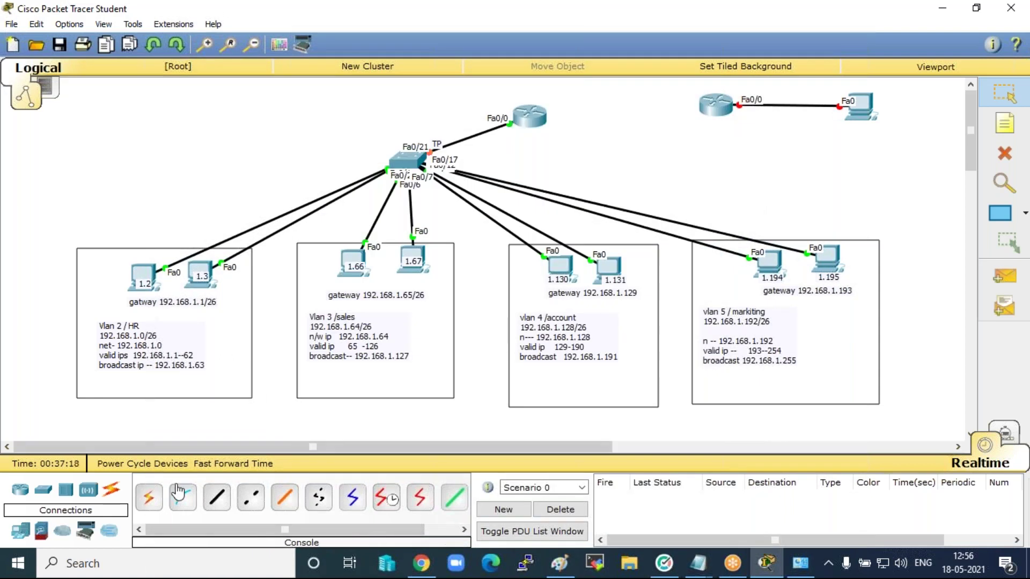
Connect the switch-side router's Serial1/0 port to the new router's Serial1/0 port with a Serial DCE cable, starting at the switch-side router.
{"action": "left_click", "coordinate": [386, 499]}
{"action": "left_click", "coordinate": [543, 119]}
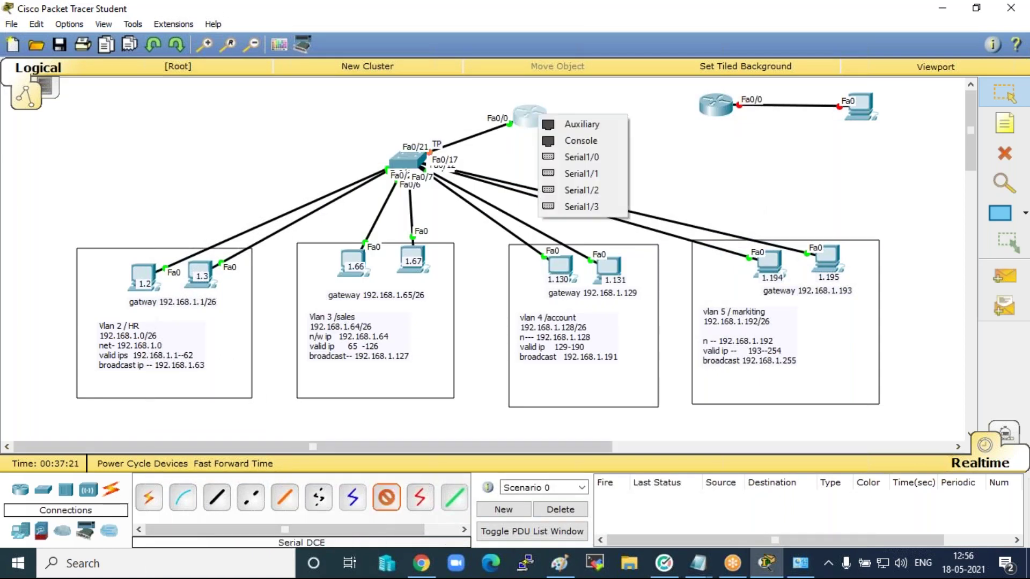
{"action": "left_click", "coordinate": [575, 155]}
{"action": "left_click", "coordinate": [717, 110]}
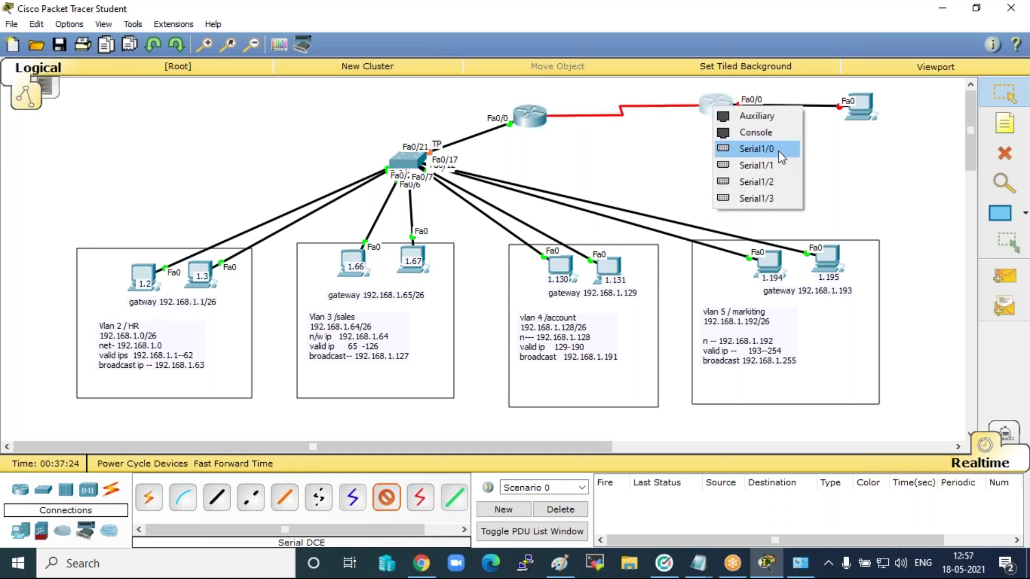
{"action": "left_click", "coordinate": [780, 149]}
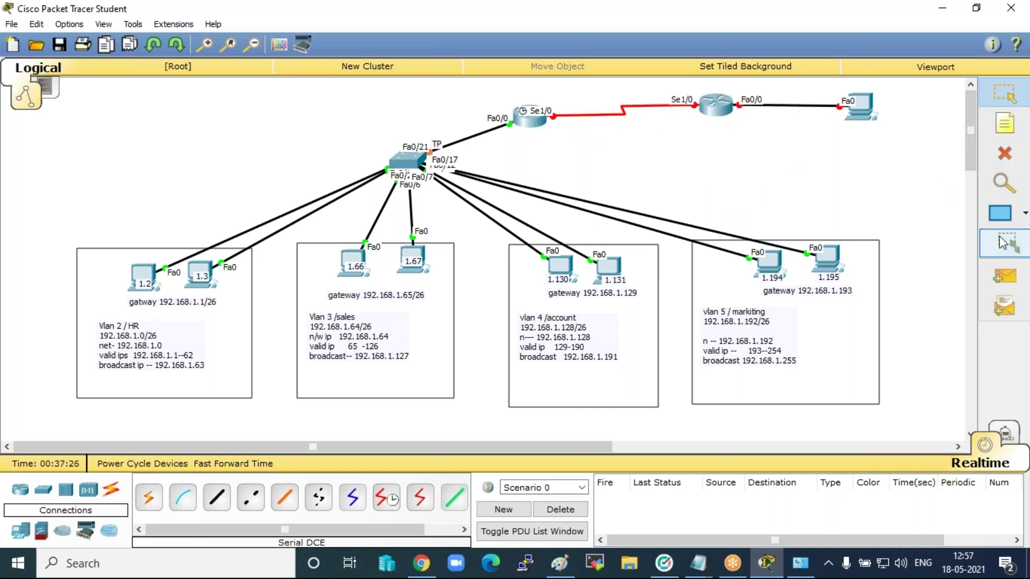
Label the two ends of the serial link with notes reading 10.0.0.1/30 at the switch-side router and 10.0.0.2/30 at the new router.
{"action": "left_click", "coordinate": [1005, 124]}
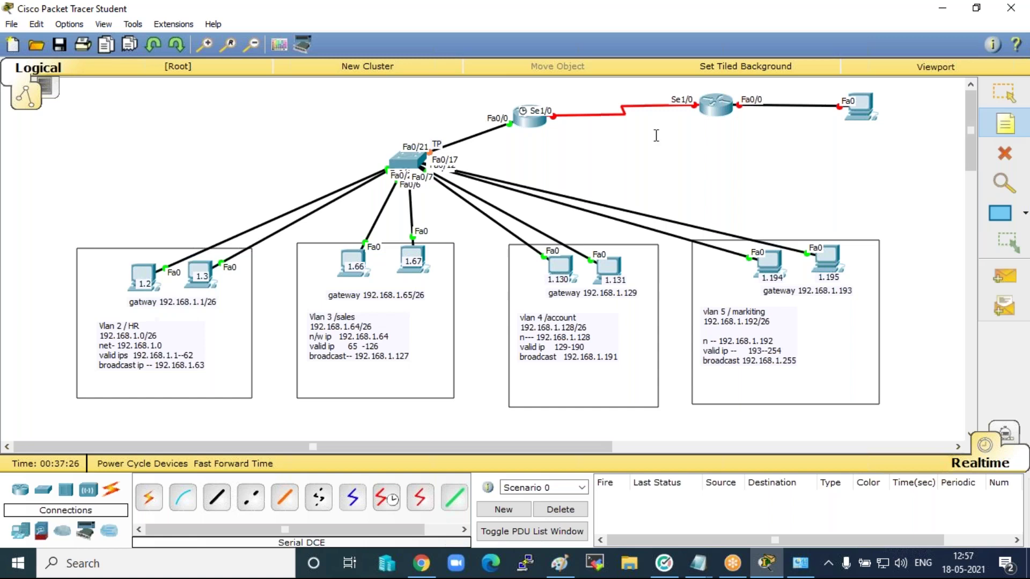
{"action": "left_click", "coordinate": [561, 113]}
{"action": "type", "text": "10.0.0.1/30"}
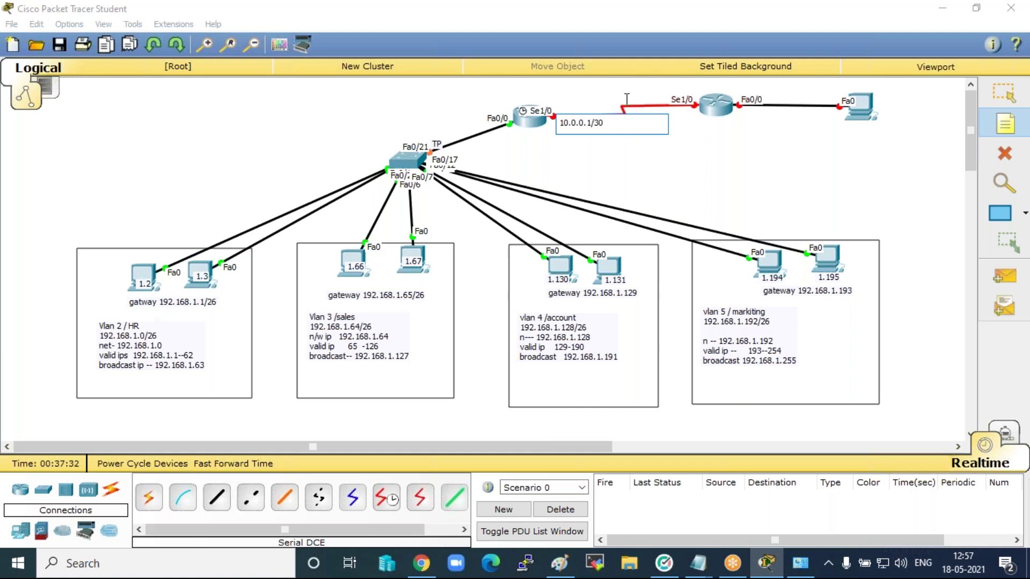
{"action": "left_click", "coordinate": [643, 173]}
{"action": "left_click", "coordinate": [632, 106]}
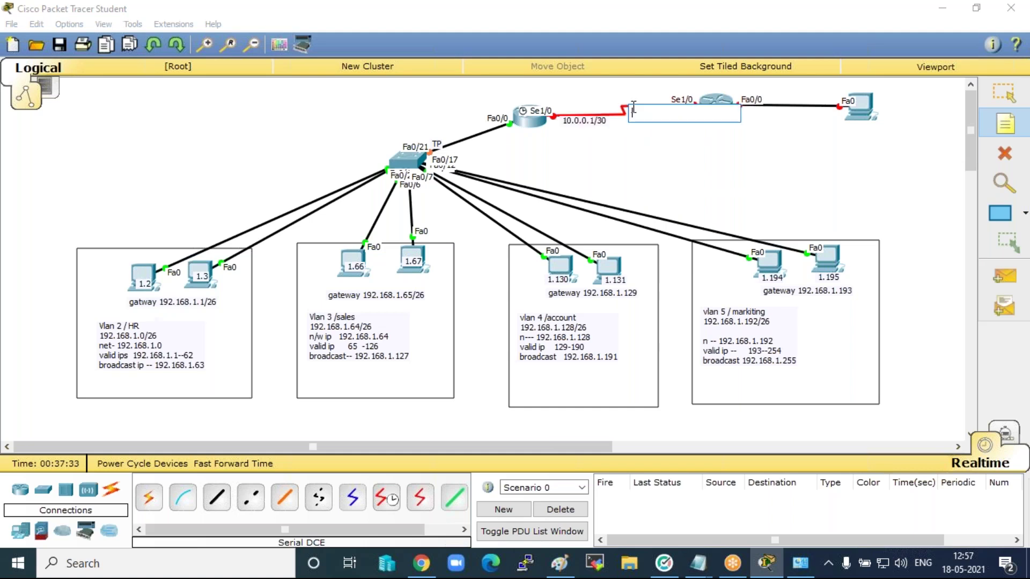
{"action": "type", "text": "10.0.0.2/30"}
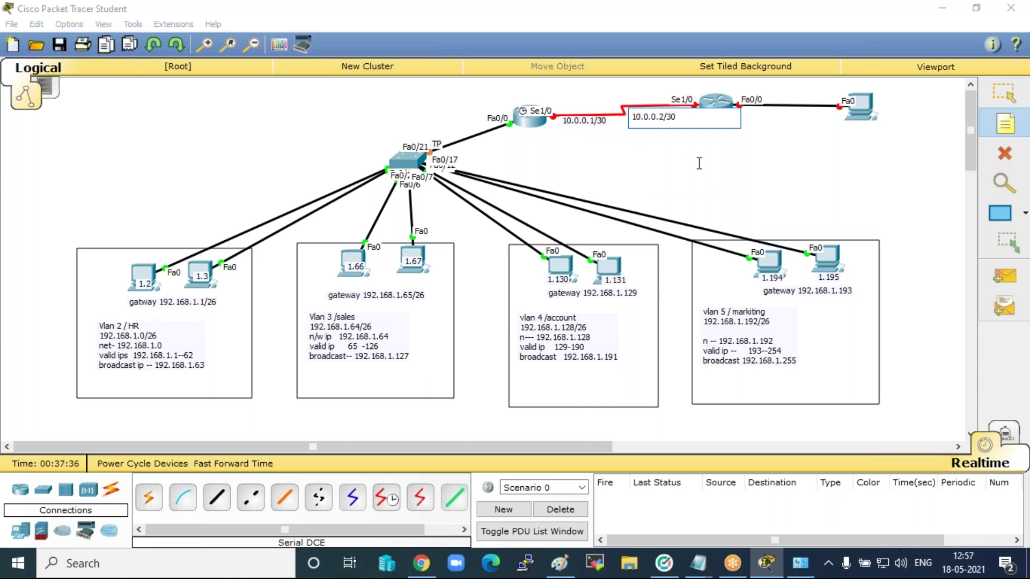
{"action": "left_click", "coordinate": [731, 171]}
Add notes 172.168.1.1/24 beneath the new router's Fa0/0 port and 172.168.1.2/24 beneath the new PC, and return to selection mode.
{"action": "left_click", "coordinate": [740, 119]}
{"action": "type", "text": "172.168.1"}
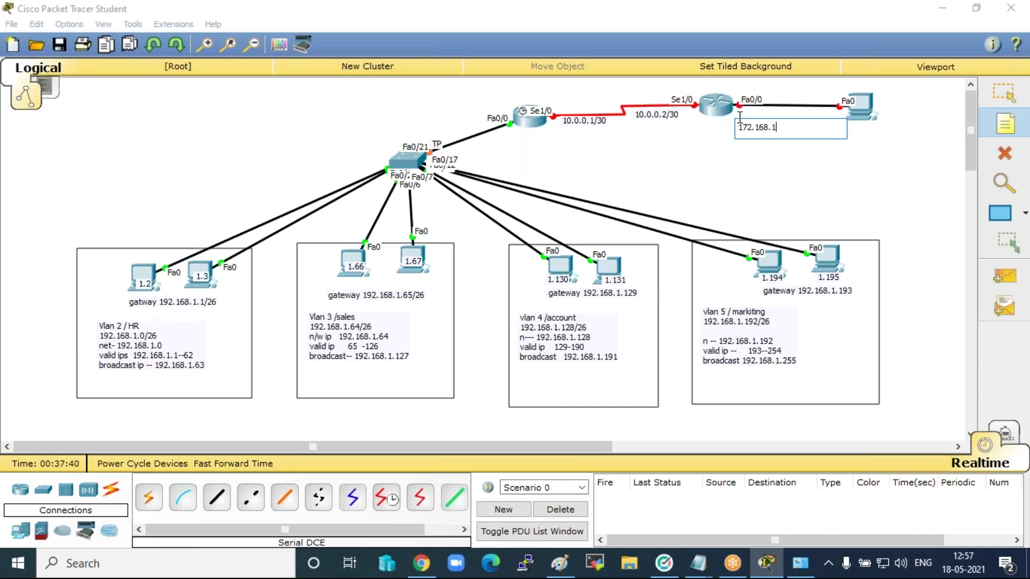
{"action": "type", "text": ".1/24"}
{"action": "left_click", "coordinate": [854, 189]}
{"action": "left_click", "coordinate": [847, 125]}
{"action": "type", "text": "1"}
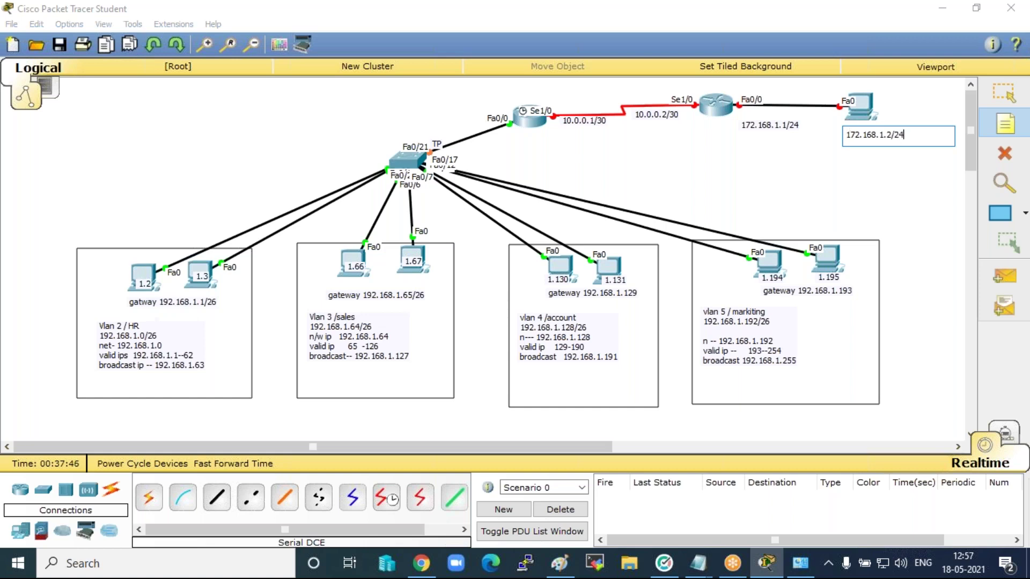
{"action": "left_click", "coordinate": [820, 196]}
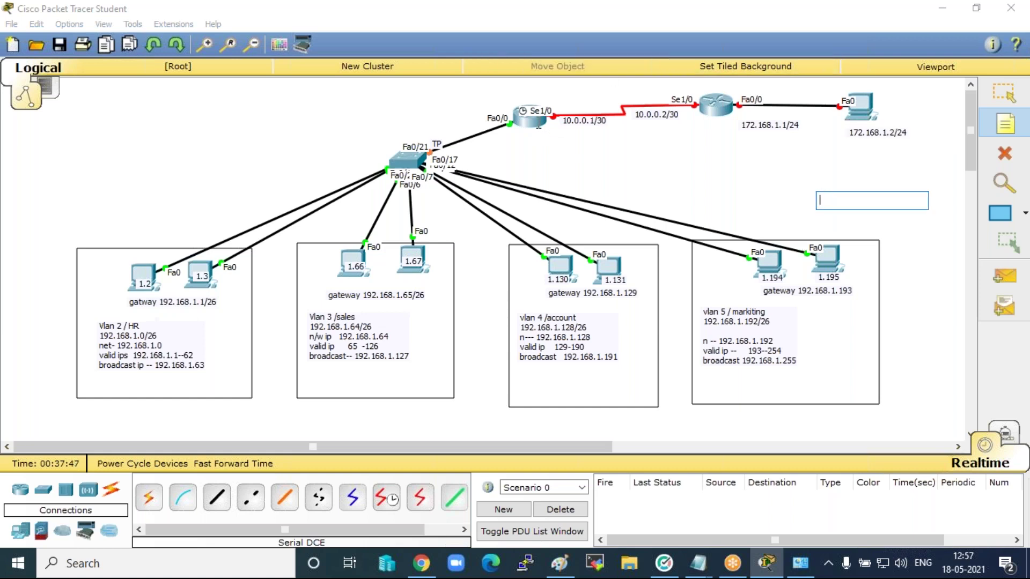
{"action": "left_click", "coordinate": [1006, 94]}
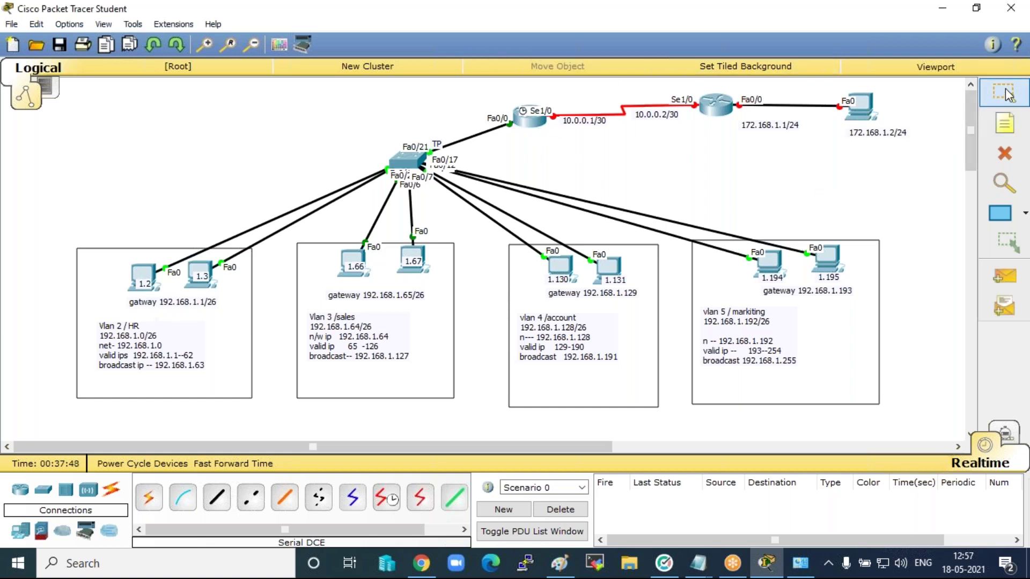
Open the command line of the router linked to the switch and enter privileged EXEC mode with en.
{"action": "left_click", "coordinate": [534, 124]}
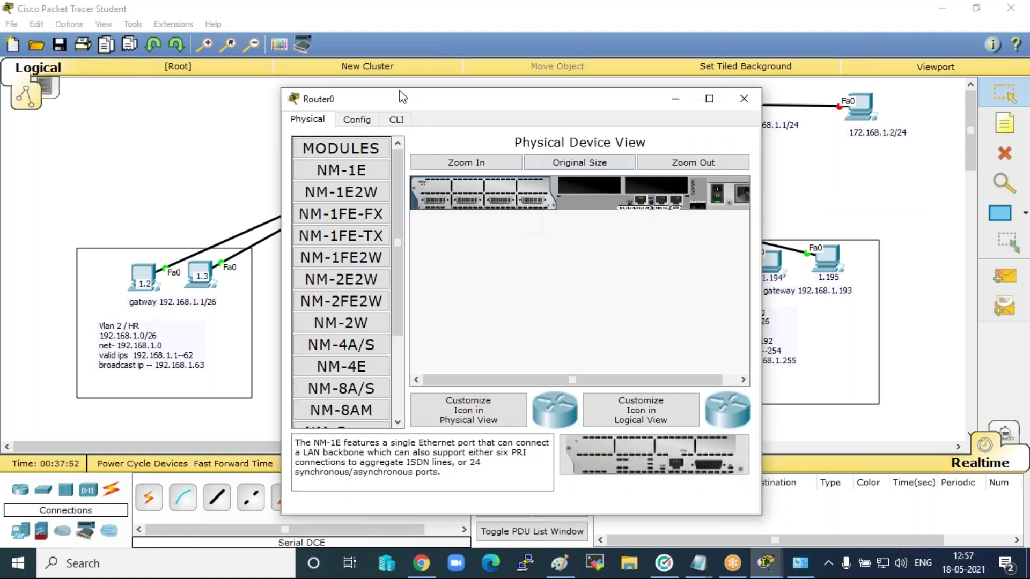
{"action": "left_click", "coordinate": [396, 120]}
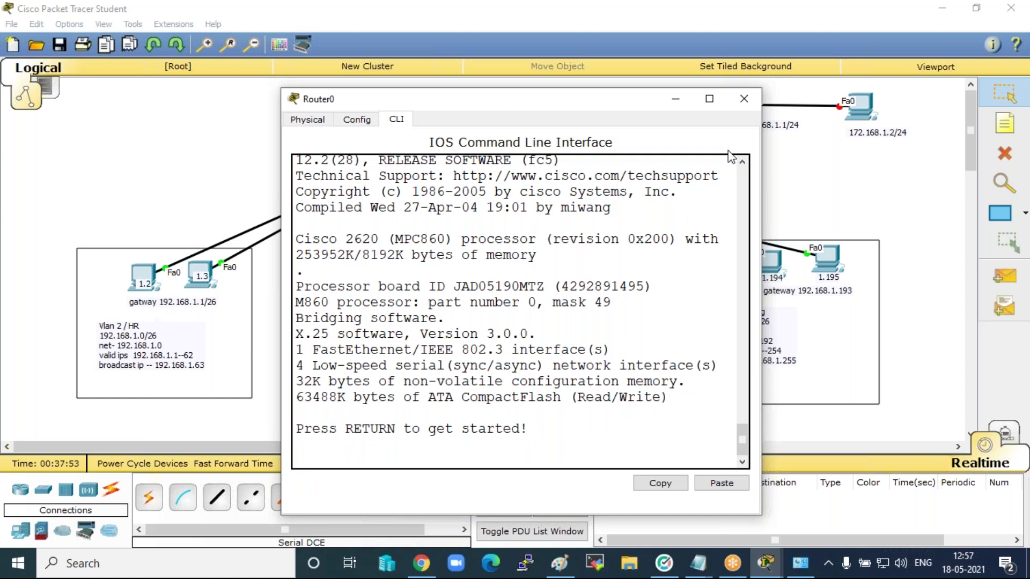
{"action": "key", "text": "Return"}
{"action": "key", "text": "Return"}
{"action": "key", "text": "Return"}
{"action": "key", "text": "Return"}
{"action": "key", "text": "Return"}
{"action": "type", "text": "en"}
{"action": "key", "text": "Return"}
{"action": "key", "text": "Return"}
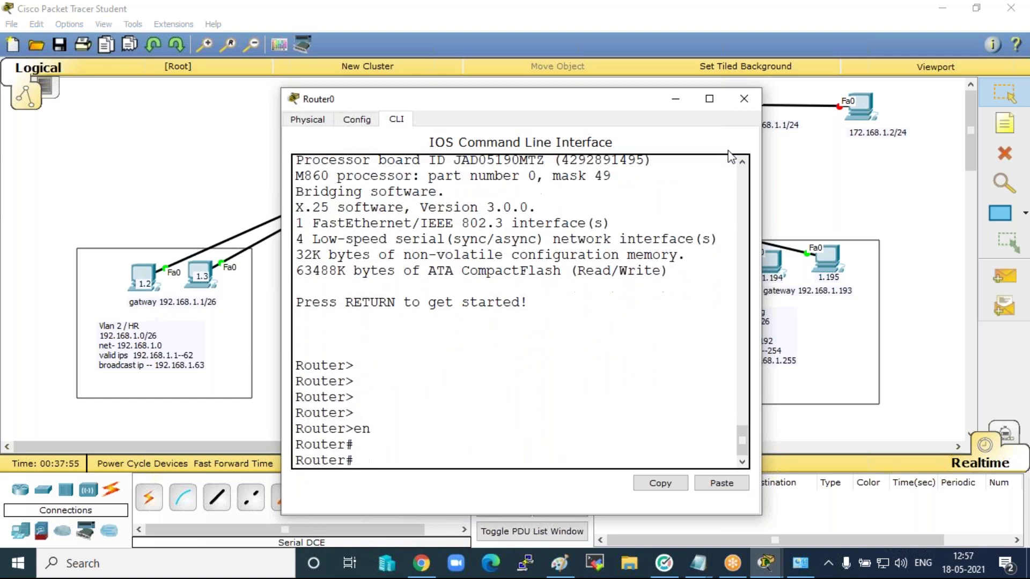
{"action": "key", "text": "Return"}
{"action": "key", "text": "Return"}
{"action": "key", "text": "Return"}
Run sh ip int brief on Router0, widen its window and highlight the rows for subinterfaces FastEthernet0/0.1 to 0/0.4.
{"action": "type", "text": "sh ip int bri"}
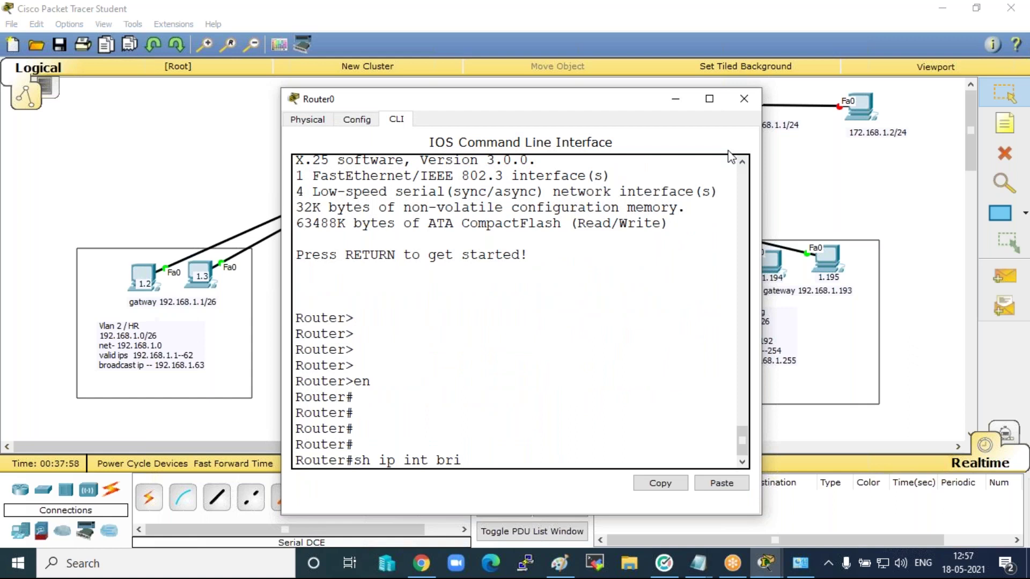
{"action": "type", "text": "ef"}
{"action": "key", "text": "Return"}
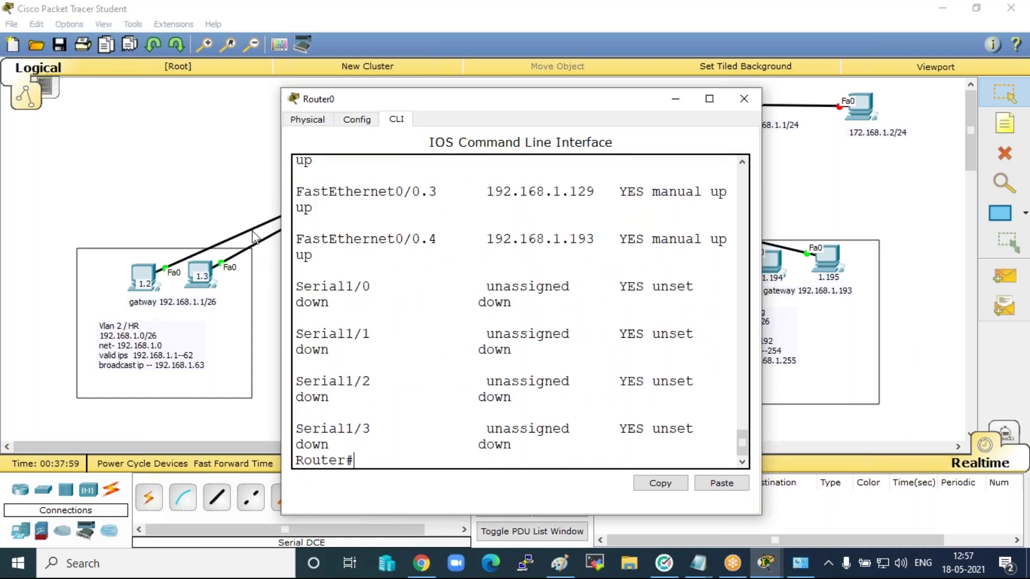
{"action": "left_click_drag", "start_coordinate": [281, 160], "coordinate": [5, 185]}
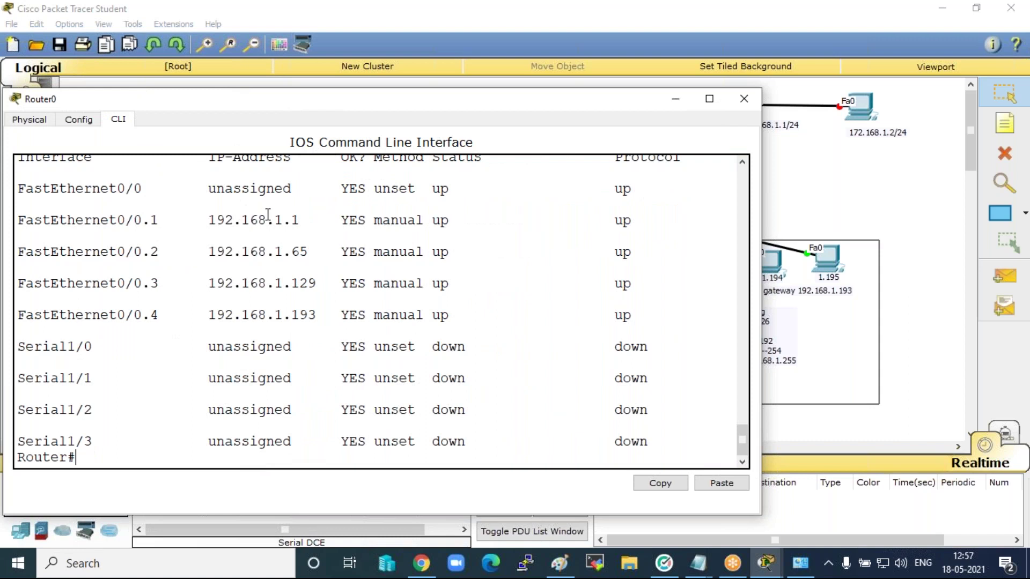
{"action": "left_click_drag", "start_coordinate": [28, 206], "coordinate": [658, 315]}
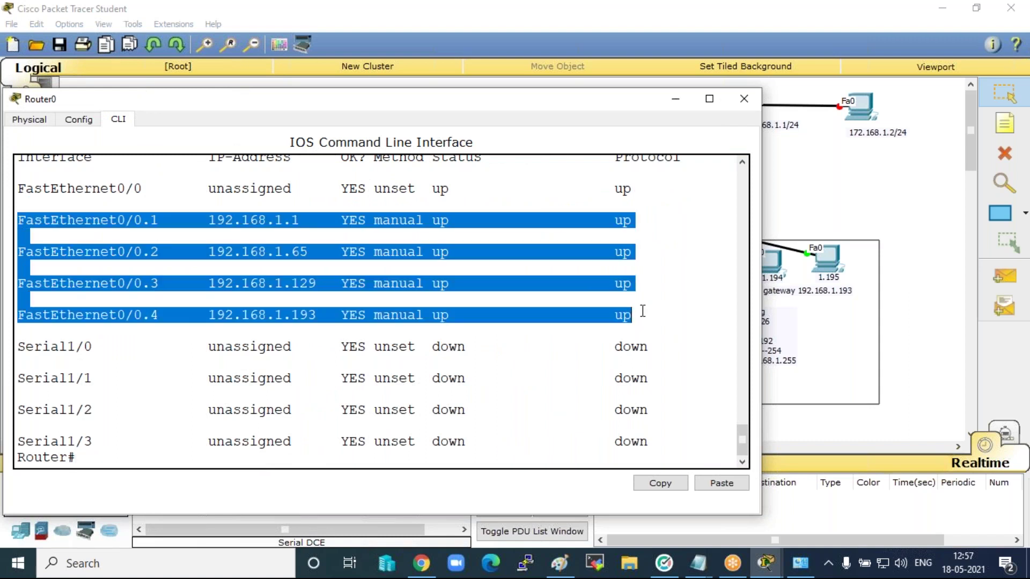